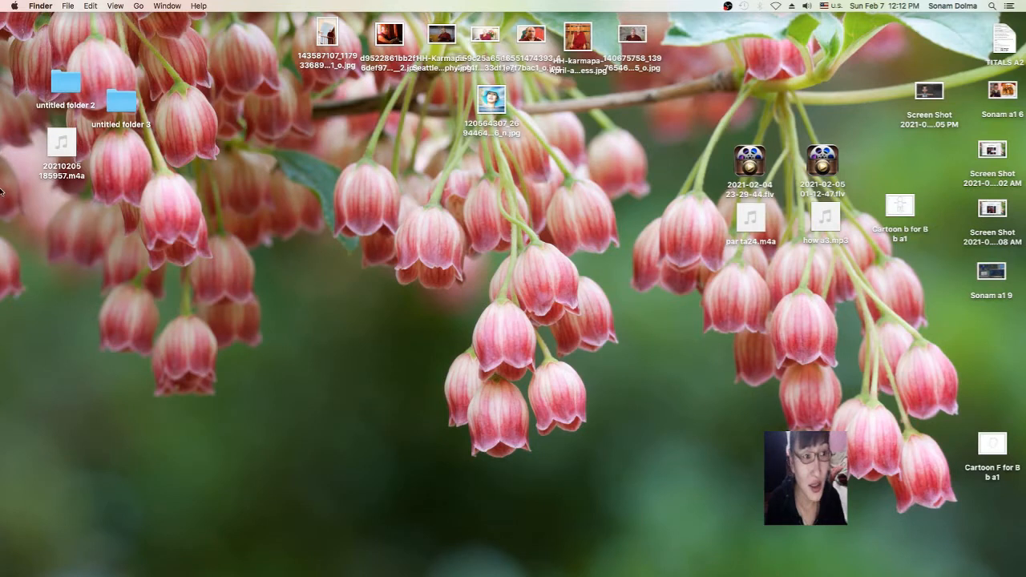
# - Launch Blender and dismiss the splash screen to reach the default cube scene
pyautogui.moveTo(2, 174)
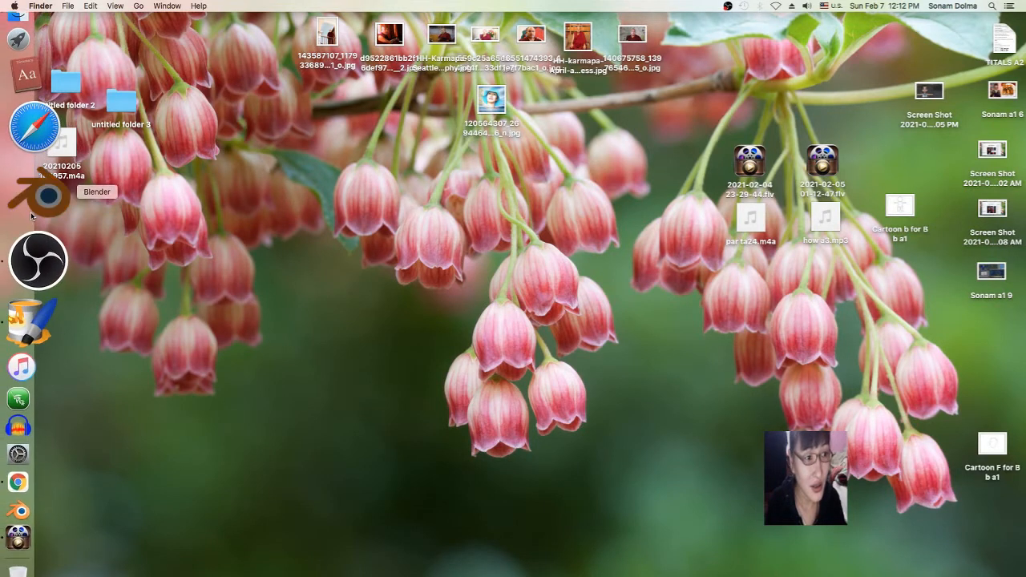
pyautogui.click(30, 211)
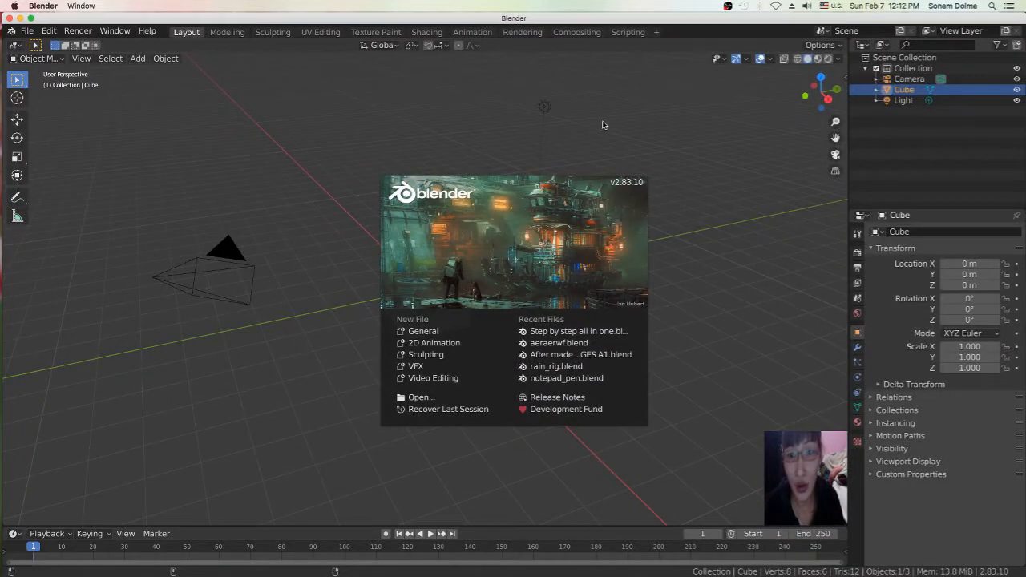
pyautogui.click(603, 124)
pyautogui.moveTo(600, 121); pyautogui.dragTo(532, 187, button='middle')
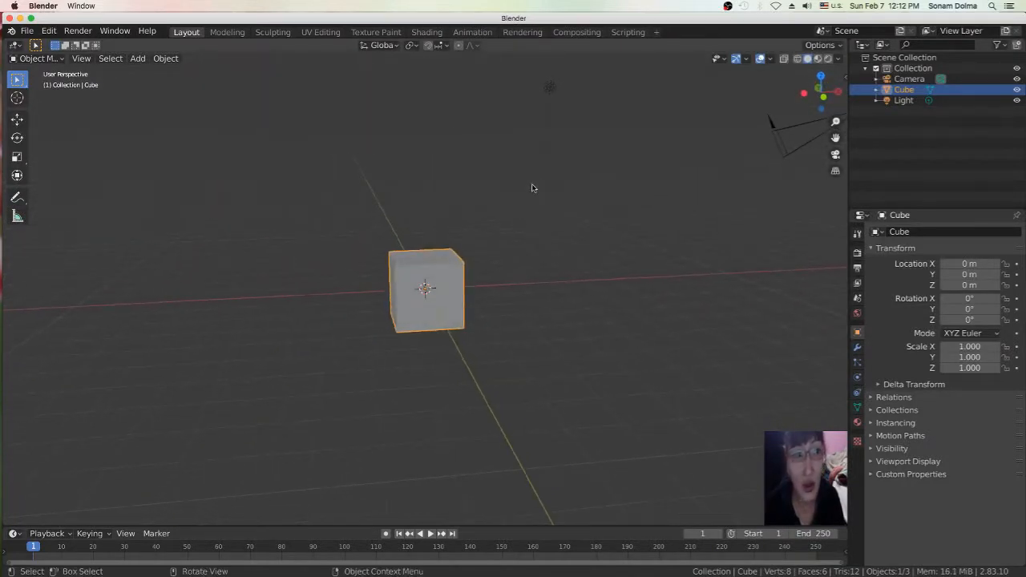
# - Turn on the Screencast Keys display for the viewport
pyautogui.click(842, 76)
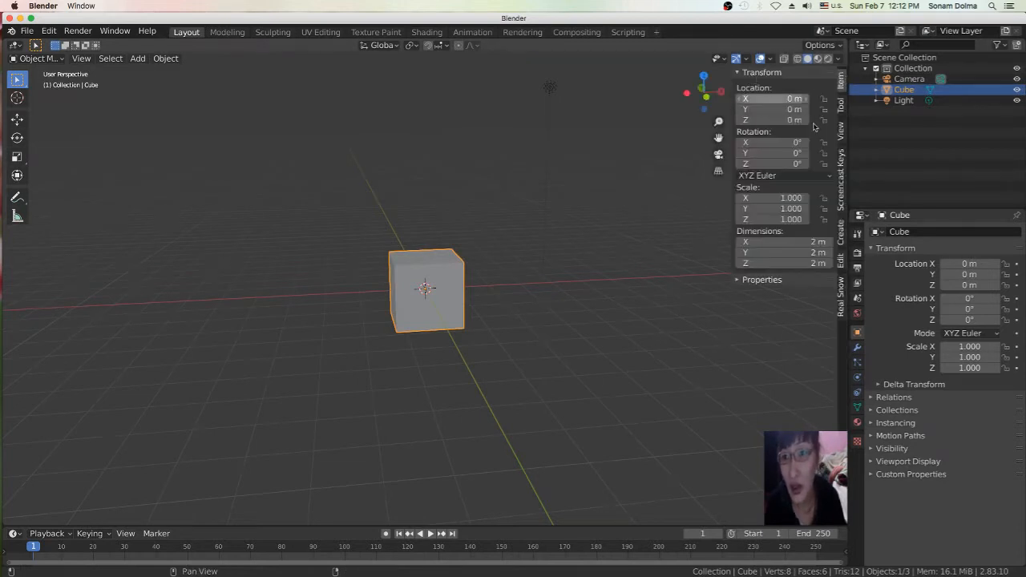
pyautogui.click(842, 190)
pyautogui.click(747, 73)
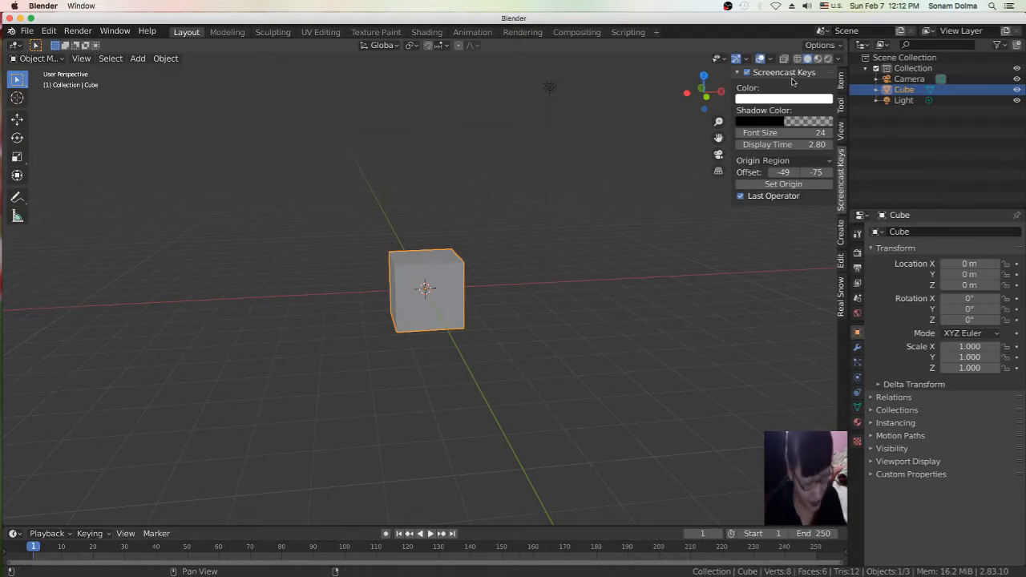
pyautogui.press('n')
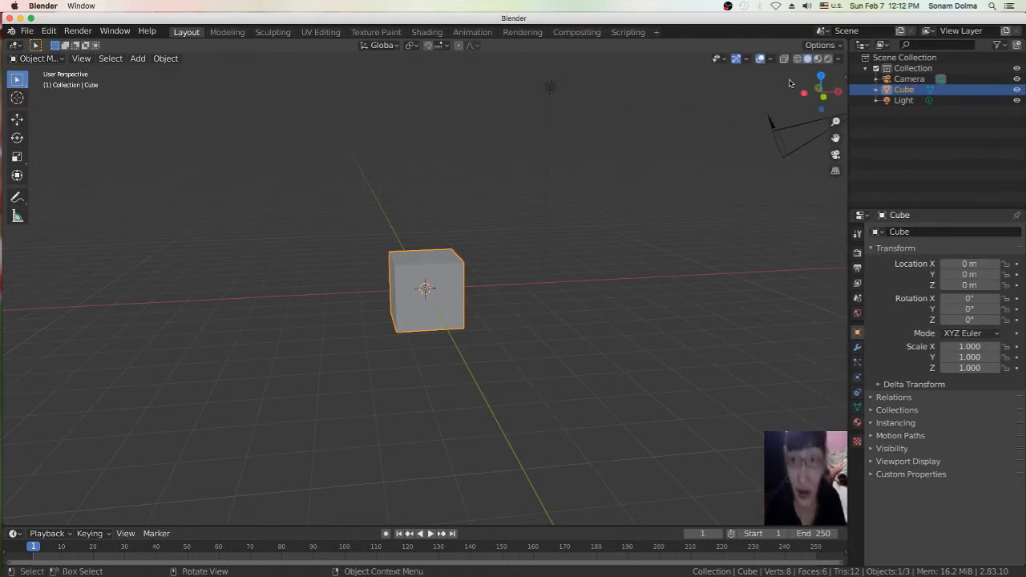
# - Open the file "Step by step all in one.blend" from the Documents folder
pyautogui.moveTo(578, 182); pyautogui.dragTo(577, 163, button='middle')
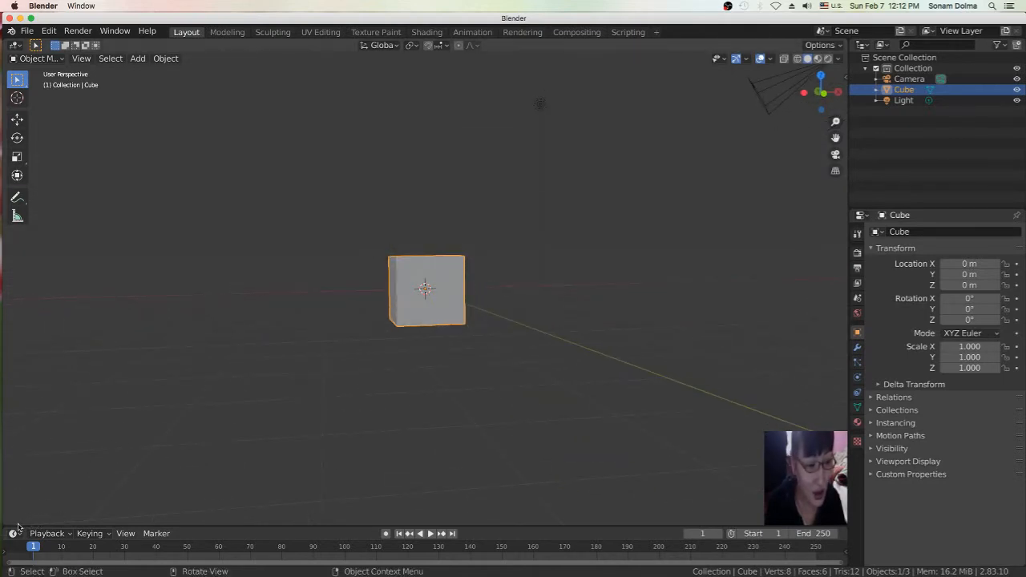
pyautogui.click(26, 30)
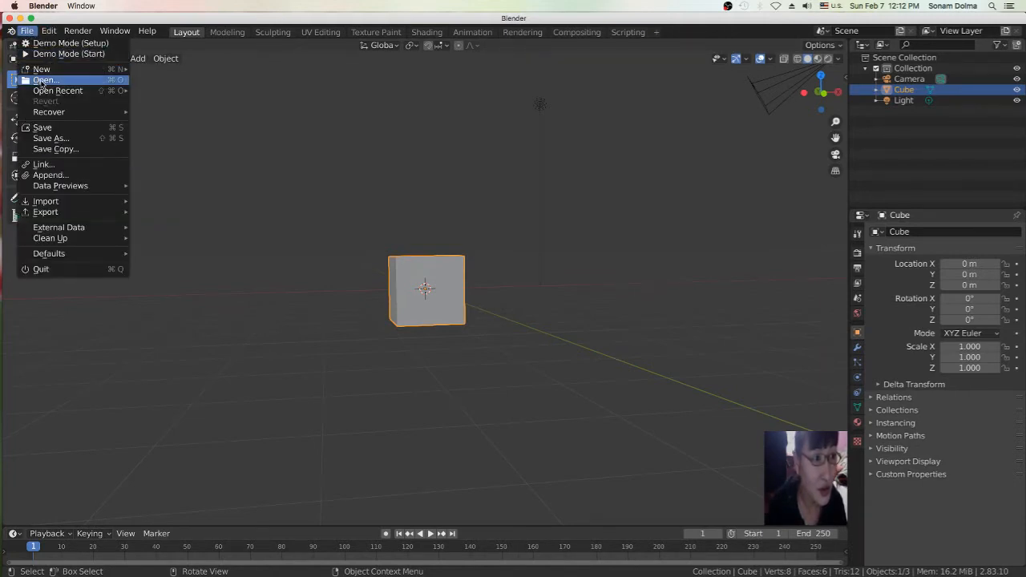
pyautogui.click(42, 80)
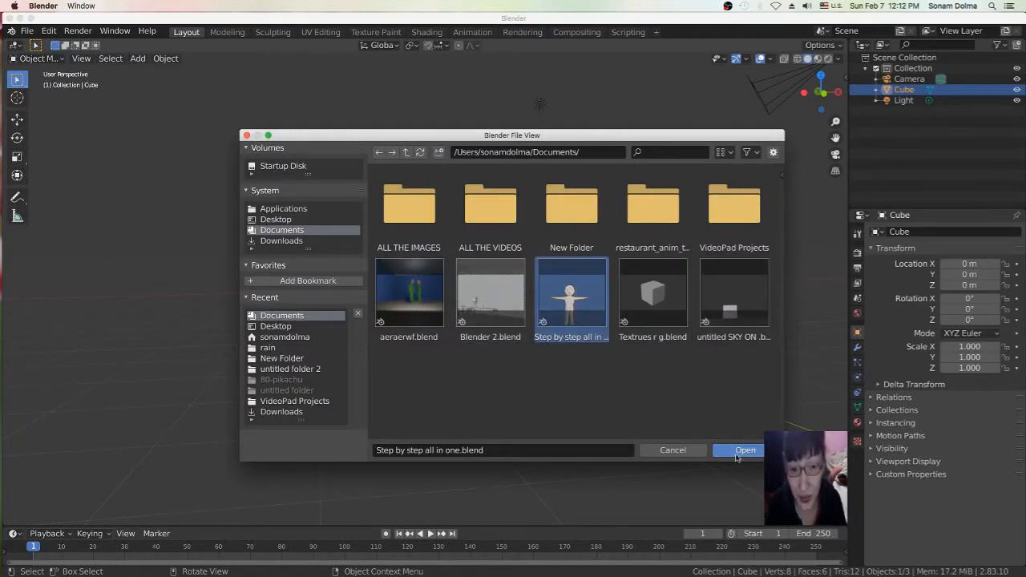
pyautogui.click(736, 454)
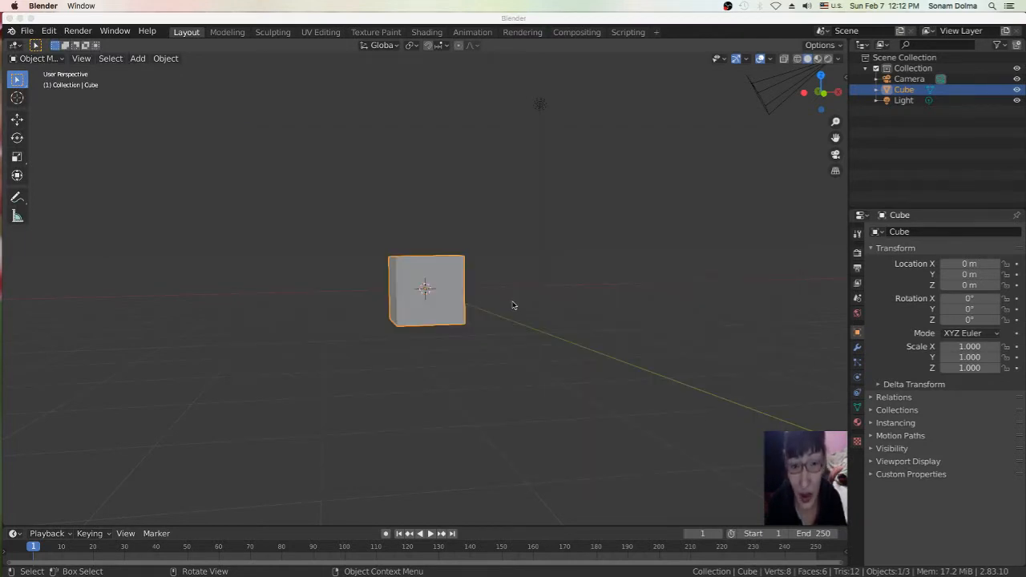
# - Examine the character model from the front and side, checking the head, torso, arms and legs
pyautogui.scroll(3, 410, 328)
pyautogui.scroll(-5, 412, 326)
pyautogui.scroll(5, 425, 330)
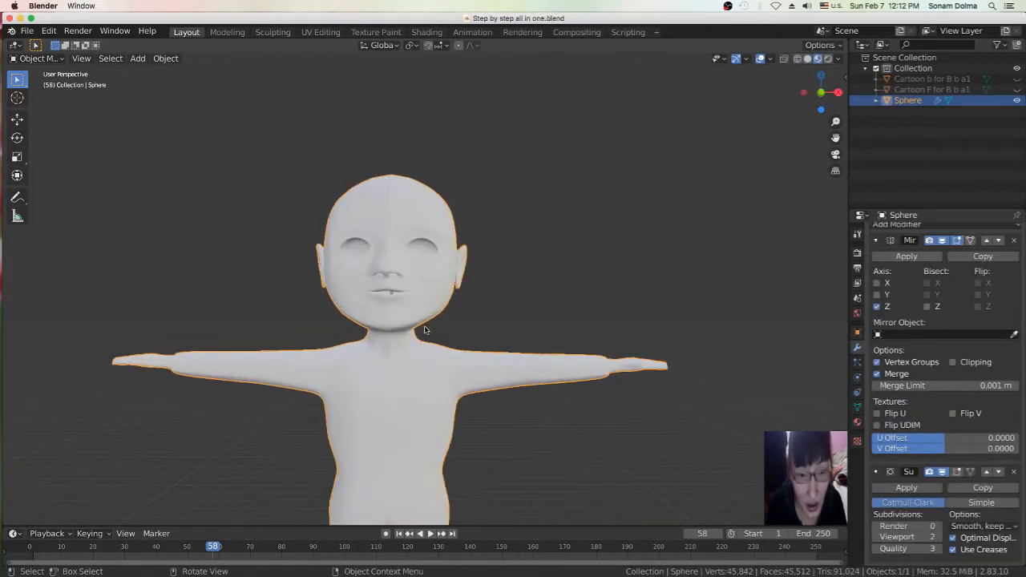
pyautogui.scroll(-2, 425, 330)
pyautogui.scroll(-5, 445, 321)
pyautogui.scroll(4, 494, 337)
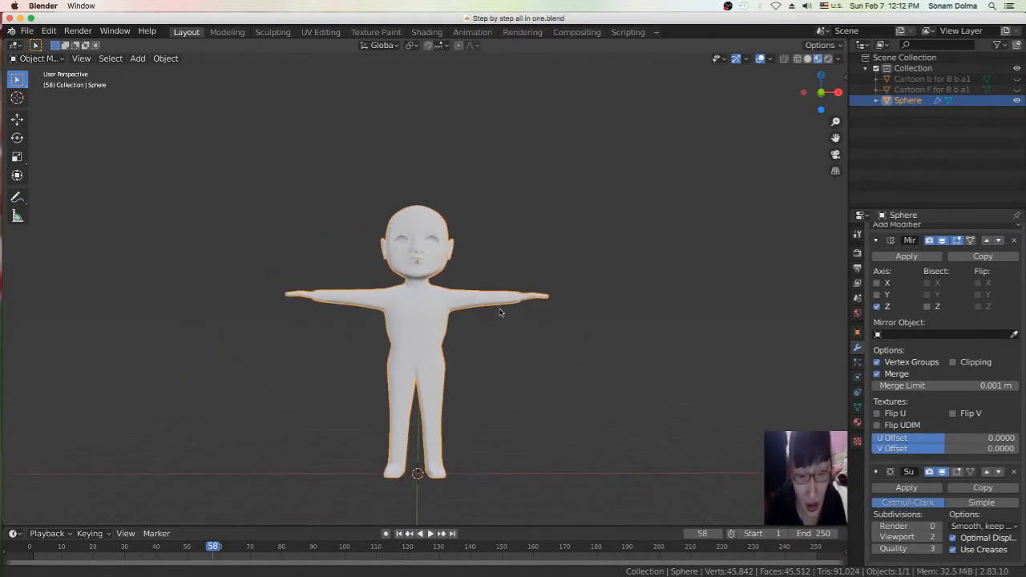
pyautogui.keyDown('shift'); pyautogui.moveTo(490, 327); pyautogui.dragTo(495, 310, button='middle'); pyautogui.keyUp('shift')
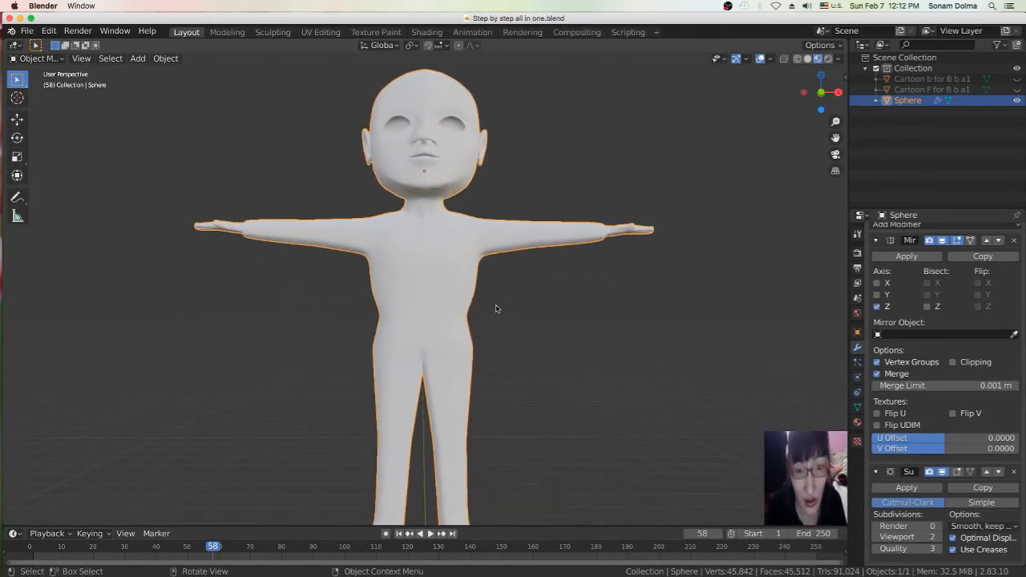
pyautogui.moveTo(586, 277); pyautogui.dragTo(553, 292, button='middle')
pyautogui.scroll(3, 614, 265)
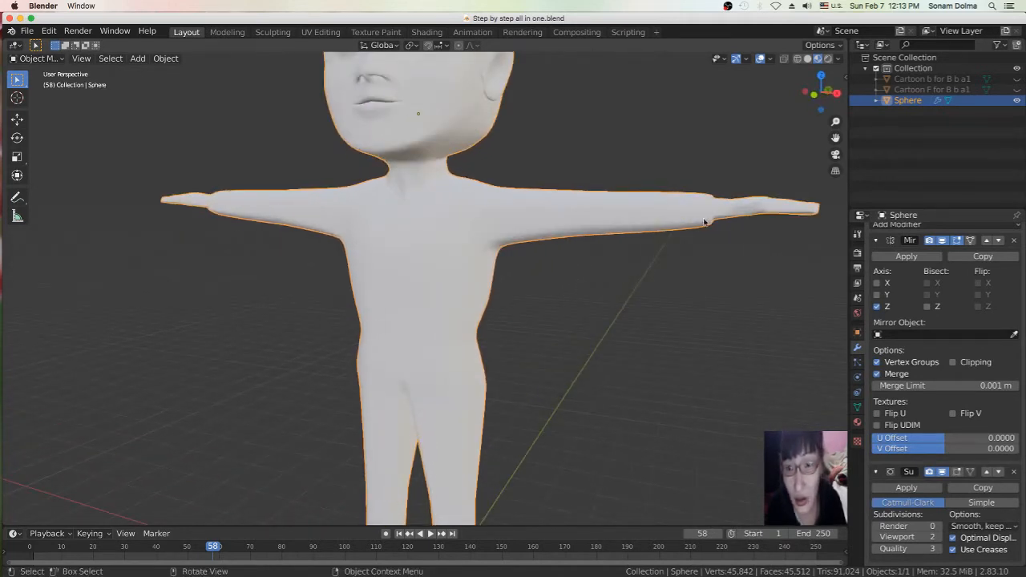
pyautogui.scroll(-4, 776, 215)
pyautogui.moveTo(489, 269); pyautogui.dragTo(386, 280, button='middle')
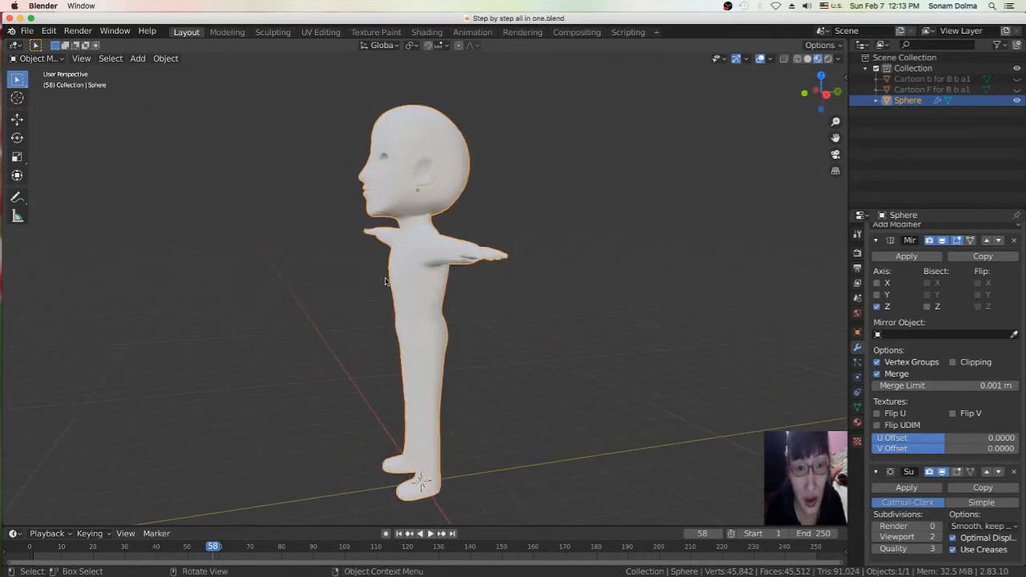
pyautogui.scroll(2, 451, 220)
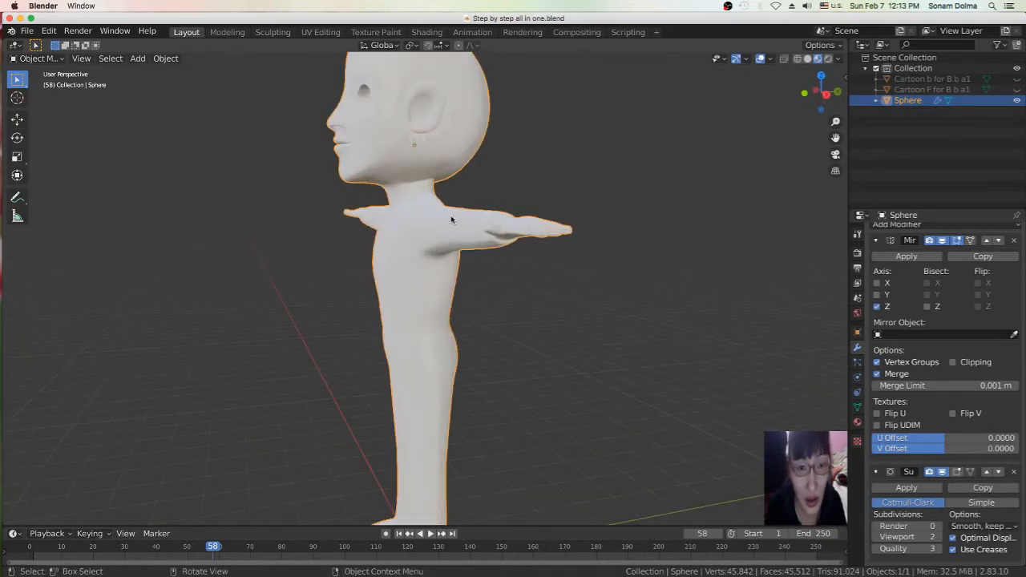
# - Switch the character mesh to Edit Mode and nudge vertices at the lower back of the head
pyautogui.click(49, 60)
pyautogui.click(46, 86)
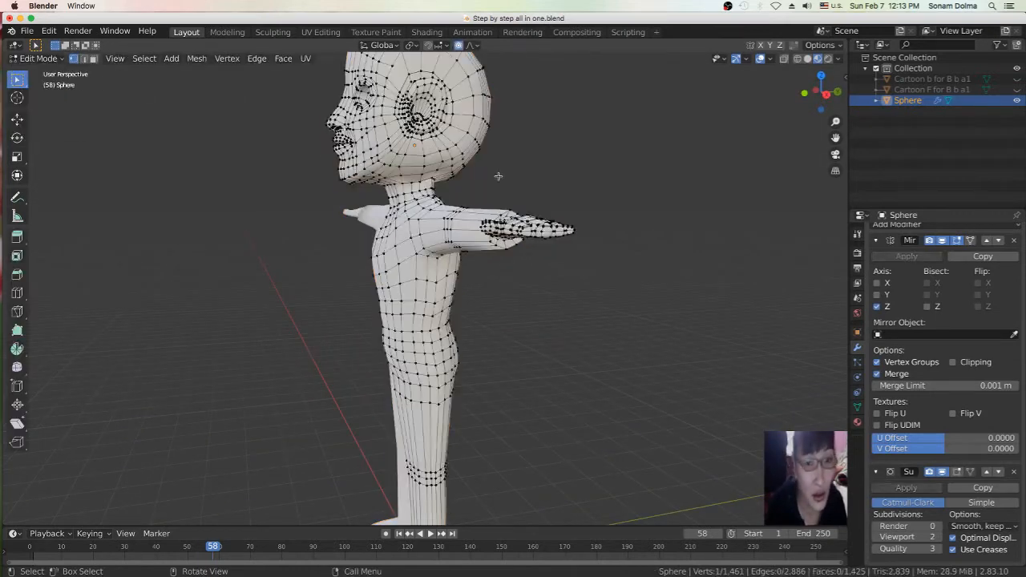
pyautogui.moveTo(456, 176)
pyautogui.mouseDown(button='middle')
pyautogui.moveTo(474, 185)
pyautogui.moveTo(460, 176)
pyautogui.mouseUp(button='middle')
pyautogui.press('g')
pyautogui.click(456, 173)
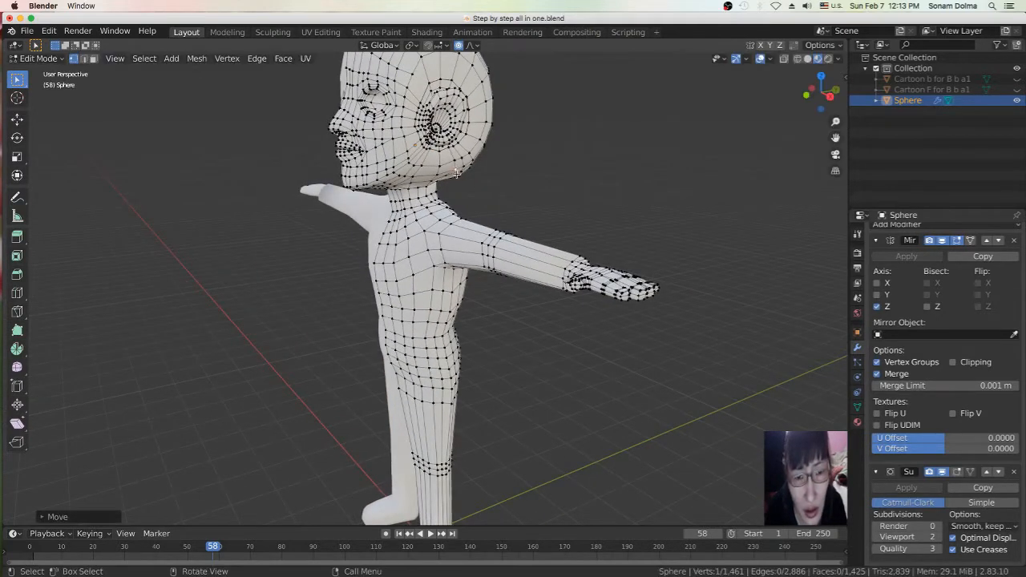
pyautogui.press('g')
pyautogui.click(470, 165)
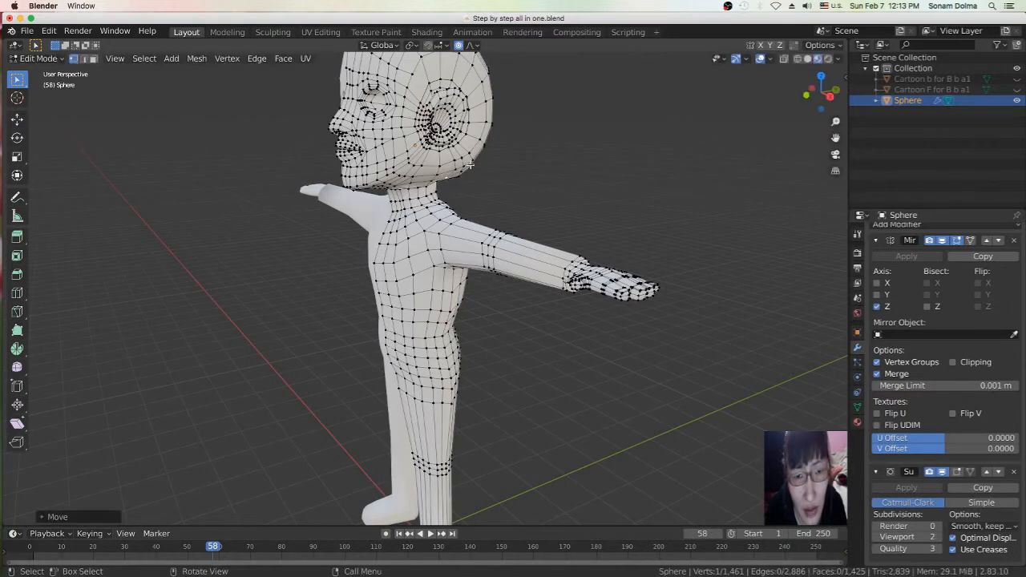
pyautogui.press('g')
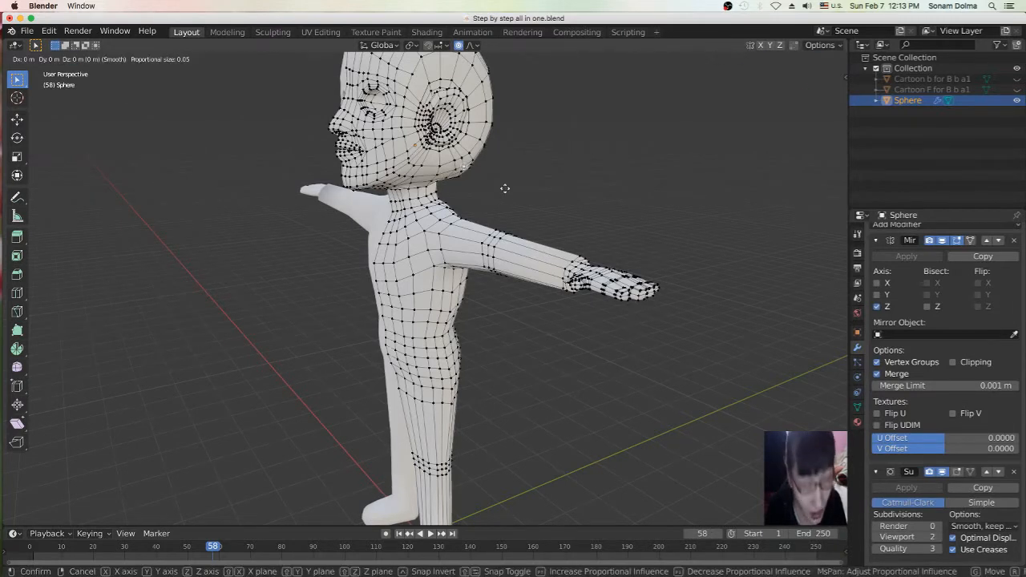
pyautogui.rightClick(500, 190)
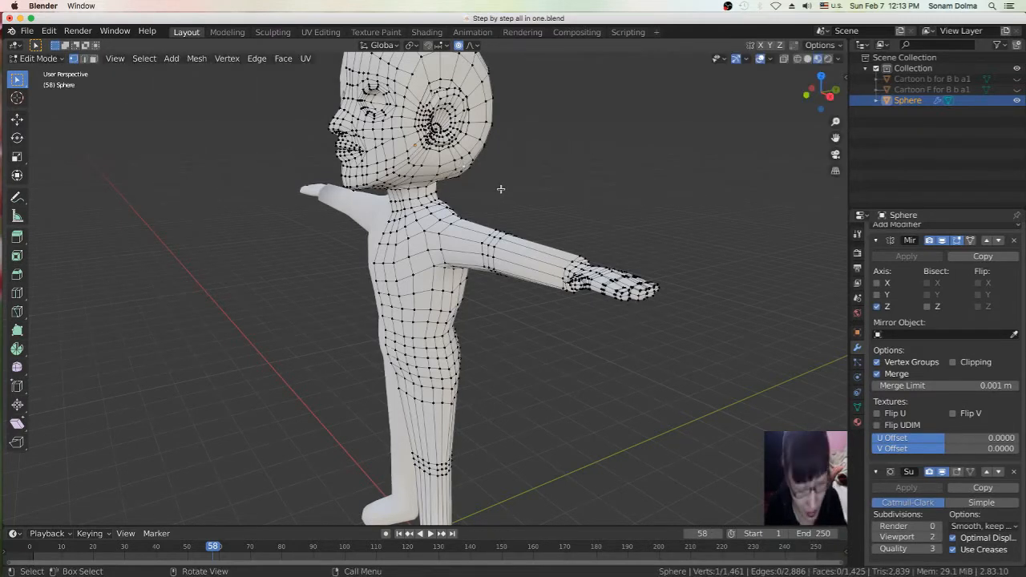
# - Reshape the lower back edge of the head by moving vertices with an adjusted proportional editing radius
pyautogui.press('g')
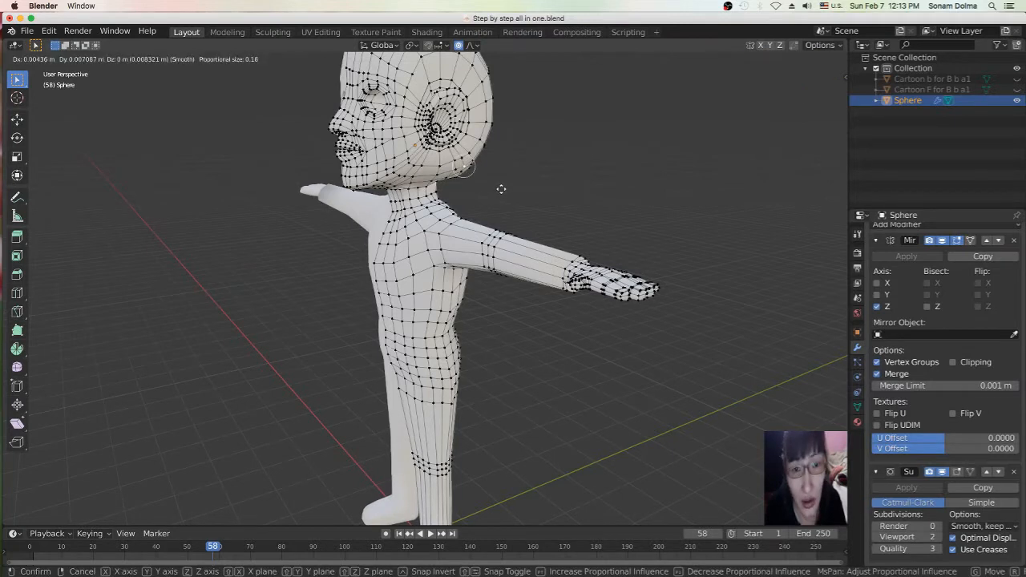
pyautogui.scroll(-6, 501, 189)
pyautogui.click(499, 187)
pyautogui.click(472, 179)
pyautogui.press('g')
pyautogui.click(477, 176)
pyautogui.press('g')
pyautogui.click(476, 177)
pyautogui.scroll(-4, 476, 178)
# - Add an edge loop around the neck area just below the head with Loop Cut
pyautogui.moveTo(476, 178); pyautogui.dragTo(653, 196, button='middle')
pyautogui.scroll(4, 387, 183)
pyautogui.scroll(4, 654, 197)
pyautogui.hotkey('ctrl', 'r')
pyautogui.click(441, 169)
pyautogui.click(441, 169)
# - Add two edge loops around the lower leg just above the ankle with Loop Cut
pyautogui.scroll(-5, 441, 171)
pyautogui.keyDown('shift'); pyautogui.moveTo(460, 428); pyautogui.dragTo(465, 274, button='middle'); pyautogui.keyUp('shift')
pyautogui.scroll(5, 465, 275)
pyautogui.hotkey('ctrl', 'r')
pyautogui.scroll(1, 522, 201)
pyautogui.click(522, 202)
pyautogui.click(526, 269)
pyautogui.hotkey('ctrl', 'r')
pyautogui.click(526, 267)
pyautogui.click(526, 275)
# - Enable X-ray, box-select the whole foot and scale it with proportional editing off
pyautogui.scroll(-2, 525, 277)
pyautogui.moveTo(525, 278); pyautogui.dragTo(405, 294, button='middle')
pyautogui.scroll(3, 401, 309)
pyautogui.click(399, 290)
pyautogui.moveTo(399, 290); pyautogui.dragTo(387, 274, button='middle')
pyautogui.click(785, 59)
pyautogui.moveTo(303, 282); pyautogui.dragTo(513, 355)
pyautogui.press('s')
pyautogui.press('o')
pyautogui.click(522, 292)
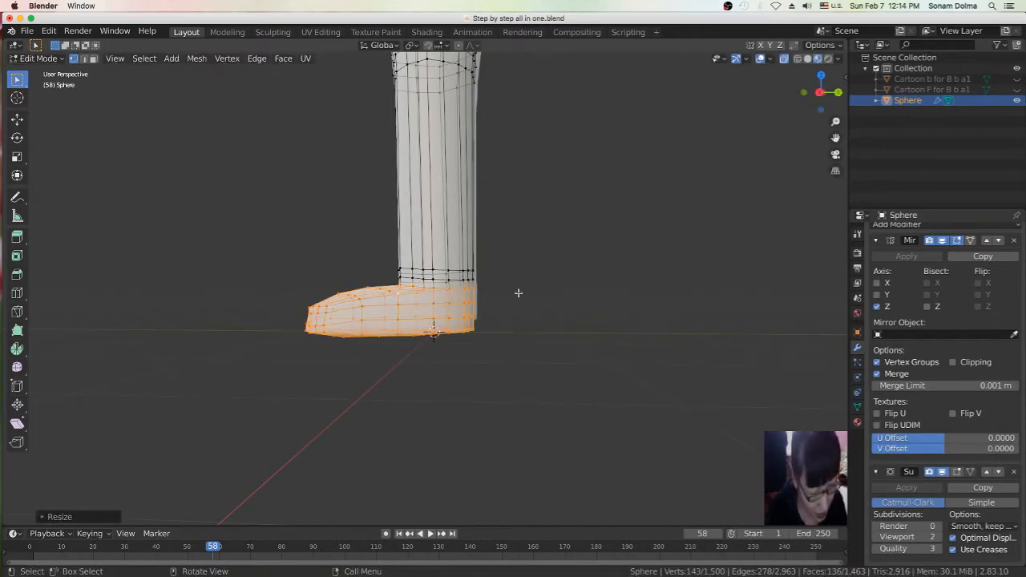
# - Try to select the edge loop around the ankle and move it along the Z axis
pyautogui.moveTo(531, 296)
pyautogui.mouseDown(button='middle')
pyautogui.moveTo(522, 319)
pyautogui.moveTo(520, 309)
pyautogui.mouseUp(button='middle')
pyautogui.scroll(3, 513, 314)
pyautogui.click(490, 336)
pyautogui.keyDown('alt'); pyautogui.keyDown('shift'); pyautogui.click(430, 315); pyautogui.keyUp('shift'); pyautogui.keyUp('alt')
pyautogui.moveTo(431, 314); pyautogui.dragTo(583, 332, button='middle')
pyautogui.press('g')
pyautogui.press('z')
pyautogui.click(321, 325)
# - Try to extrude the ankle edge loop, scale it outward and shift it along Z to form a cuff
pyautogui.press('e')
pyautogui.rightClick(543, 307)
pyautogui.press('s')
pyautogui.click(595, 326)
pyautogui.press('g')
pyautogui.press('z')
pyautogui.click(578, 333)
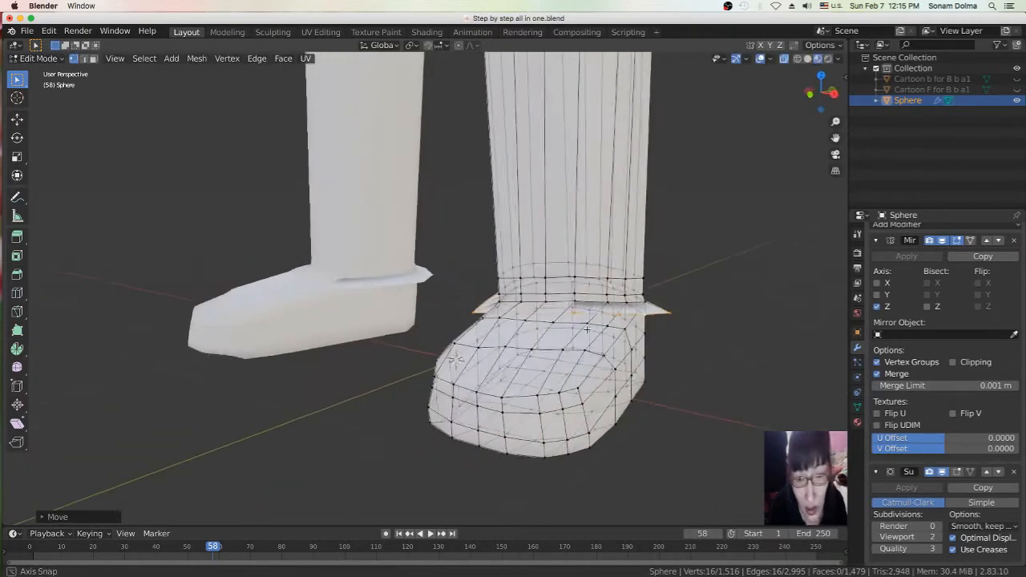
# - Undo the ankle cuff extrusion together with its scaling and moves
pyautogui.hotkey('ctrl', 'z')
pyautogui.hotkey('ctrl', 'z')
pyautogui.hotkey('ctrl', 'z')
pyautogui.hotkey('ctrl', 'z')
pyautogui.hotkey('ctrl', 'z')
# - Turn proportional editing back on and nudge vertices around the ankle to refine its outline
pyautogui.moveTo(456, 359); pyautogui.dragTo(561, 355, button='middle')
pyautogui.scroll(4, 442, 401)
pyautogui.press('o')
pyautogui.press('g')
pyautogui.click(321, 315)
pyautogui.scroll(-4, 321, 314)
pyautogui.moveTo(321, 315); pyautogui.dragTo(459, 343, button='middle')
pyautogui.click(649, 282)
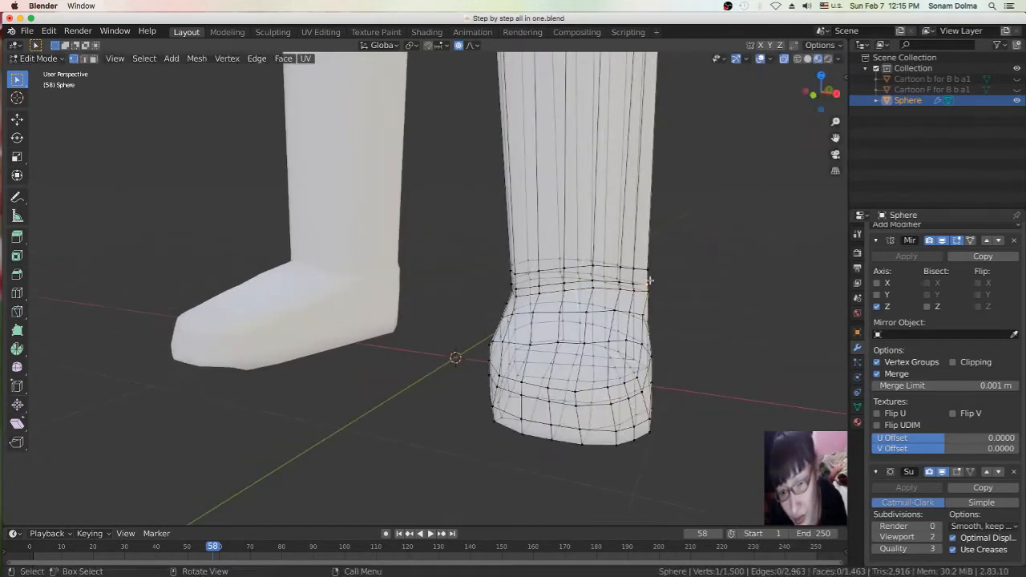
pyautogui.press('g')
pyautogui.click(643, 284)
# - Move vertices on the inner side of the ankle and upper foot with proportional editing
pyautogui.moveTo(633, 305); pyautogui.dragTo(611, 367, button='middle')
pyautogui.click(481, 377)
pyautogui.press('g')
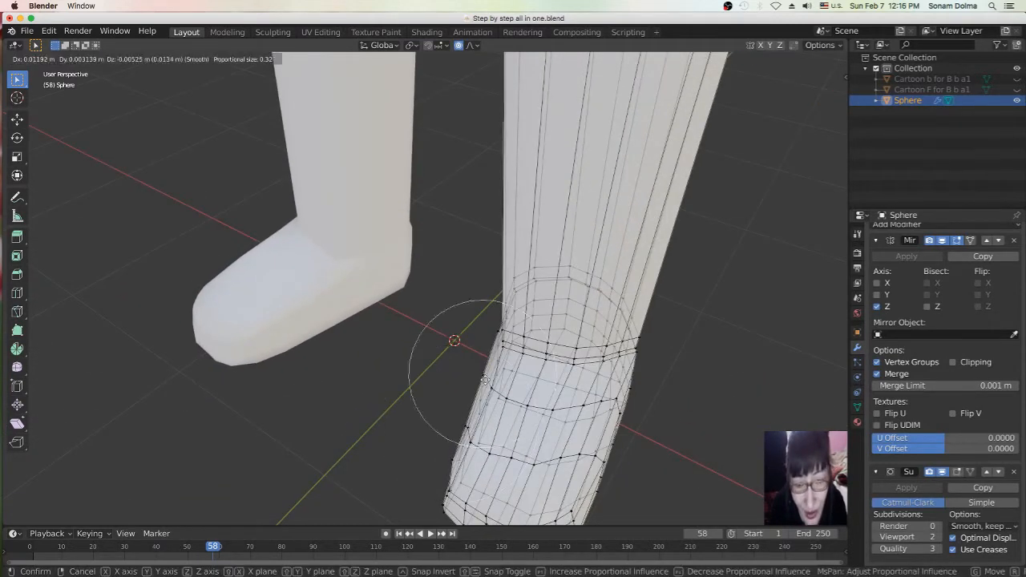
pyautogui.click(485, 380)
pyautogui.moveTo(485, 380); pyautogui.dragTo(525, 370, button='middle')
pyautogui.press('g')
pyautogui.click(517, 393)
pyautogui.press('g')
pyautogui.click(521, 397)
# - Adjust the vertices where the inner ankle meets the lower leg to smooth the transition
pyautogui.scroll(-2, 561, 399)
pyautogui.moveTo(626, 401); pyautogui.dragTo(548, 354, button='middle')
pyautogui.click(487, 288)
pyautogui.moveTo(496, 320); pyautogui.dragTo(507, 276, button='middle')
pyautogui.press('g')
pyautogui.click(490, 298)
pyautogui.press('g')
pyautogui.click(514, 274)
# - Select the edge loop around the ankle and scale it down to about 0.92
pyautogui.moveTo(570, 294); pyautogui.dragTo(457, 290, button='middle')
pyautogui.click(417, 299)
pyautogui.keyDown('alt'); pyautogui.click(425, 299); pyautogui.keyUp('alt')
pyautogui.press('s')
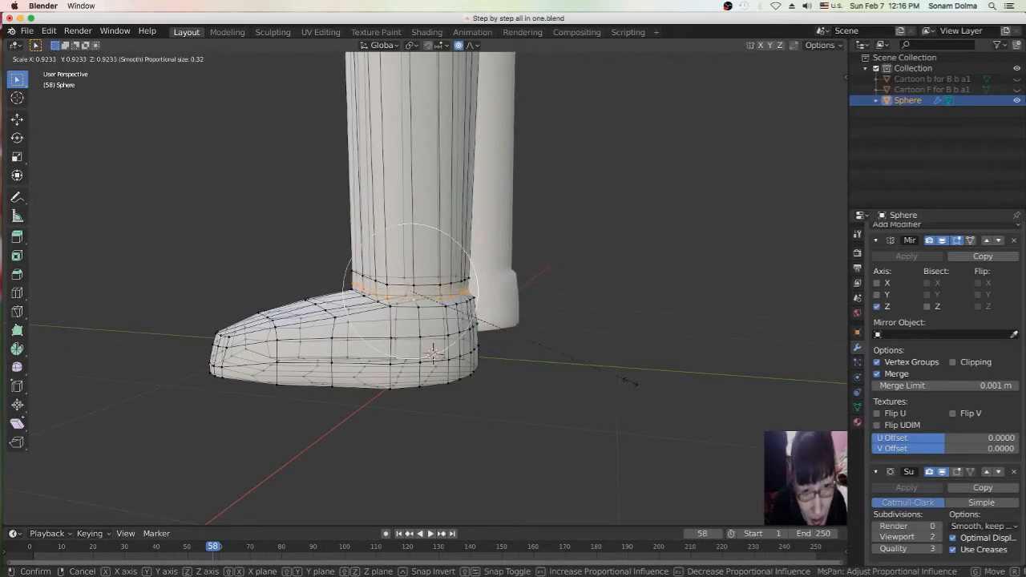
pyautogui.click(630, 383)
pyautogui.moveTo(577, 360); pyautogui.dragTo(541, 276, button='middle')
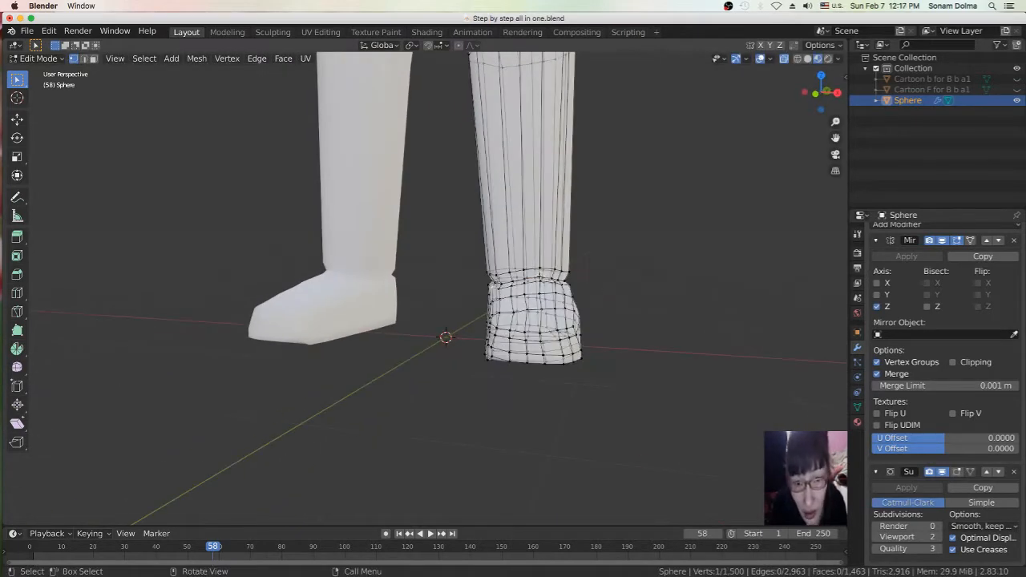
pyautogui.press('e')
pyautogui.press('Escape')
pyautogui.press('super+z')
# - Reposition the ankle edge loop along the Z axis without proportional editing
pyautogui.scroll(5, 571, 292)
pyautogui.press('g')
pyautogui.press('z')
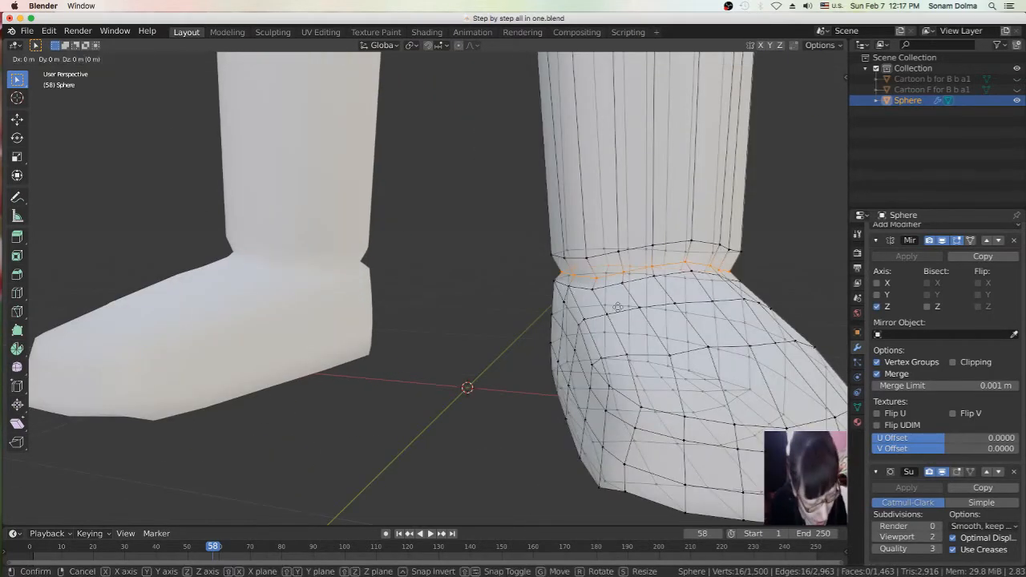
pyautogui.click(661, 335)
pyautogui.moveTo(661, 334)
pyautogui.mouseDown(button='middle')
pyautogui.moveTo(355, 343)
pyautogui.moveTo(657, 321)
pyautogui.mouseUp(button='middle')
pyautogui.press('g')
pyautogui.press('z')
pyautogui.click(411, 345)
# - Move one vertex on the outer side and one on the inner side of the ankle crease
pyautogui.click(731, 283)
pyautogui.press('g')
pyautogui.click(740, 287)
pyautogui.moveTo(740, 286); pyautogui.dragTo(641, 293, button='middle')
pyautogui.click(555, 293)
pyautogui.press('g')
pyautogui.click(599, 314)
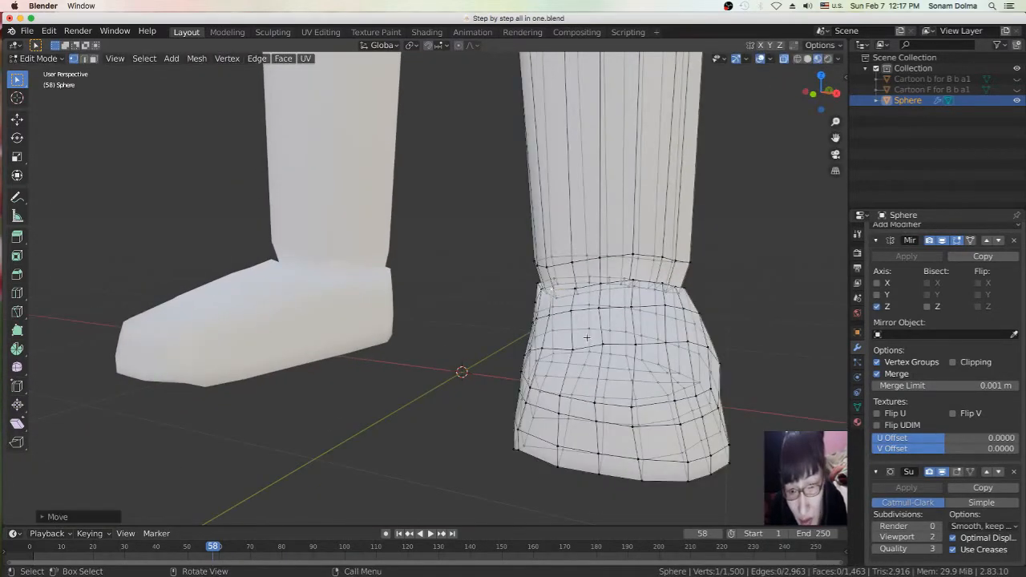
# - Move individual vertices along the outer and inner sides of the foot to refine its lower outline
pyautogui.moveTo(605, 343); pyautogui.dragTo(609, 325, button='middle')
pyautogui.click(726, 447)
pyautogui.press('g')
pyautogui.click(721, 450)
pyautogui.click(514, 444)
pyautogui.press('g')
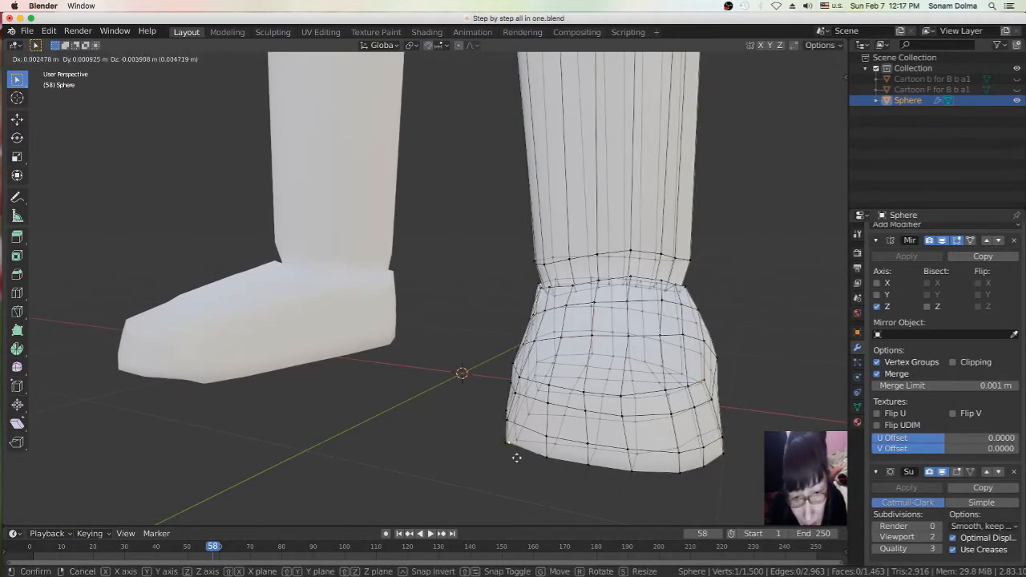
pyautogui.click(518, 455)
pyautogui.moveTo(518, 454); pyautogui.dragTo(690, 392, button='middle')
pyautogui.click(709, 370)
pyautogui.press('g')
pyautogui.click(724, 358)
# - Nudge several single vertices around the ankle crease, where the foot meets the lower leg
pyautogui.moveTo(641, 337); pyautogui.dragTo(706, 330, button='middle')
pyautogui.click(487, 265)
pyautogui.press('g')
pyautogui.click(487, 263)
pyautogui.click(541, 261)
pyautogui.press('g')
pyautogui.click(546, 260)
pyautogui.press('g')
pyautogui.click(571, 277)
pyautogui.press('g')
pyautogui.click(553, 260)
# - Examine the whole character mesh, checking the legs, torso, arms and head
pyautogui.moveTo(689, 281); pyautogui.dragTo(526, 251, button='middle')
pyautogui.scroll(-5, 441, 297)
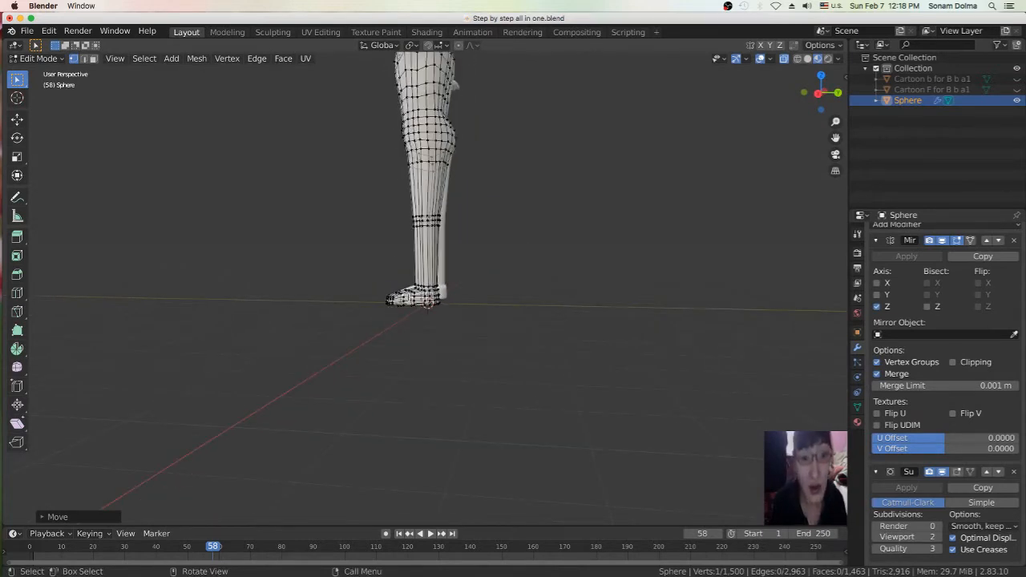
pyautogui.click(32, 58)
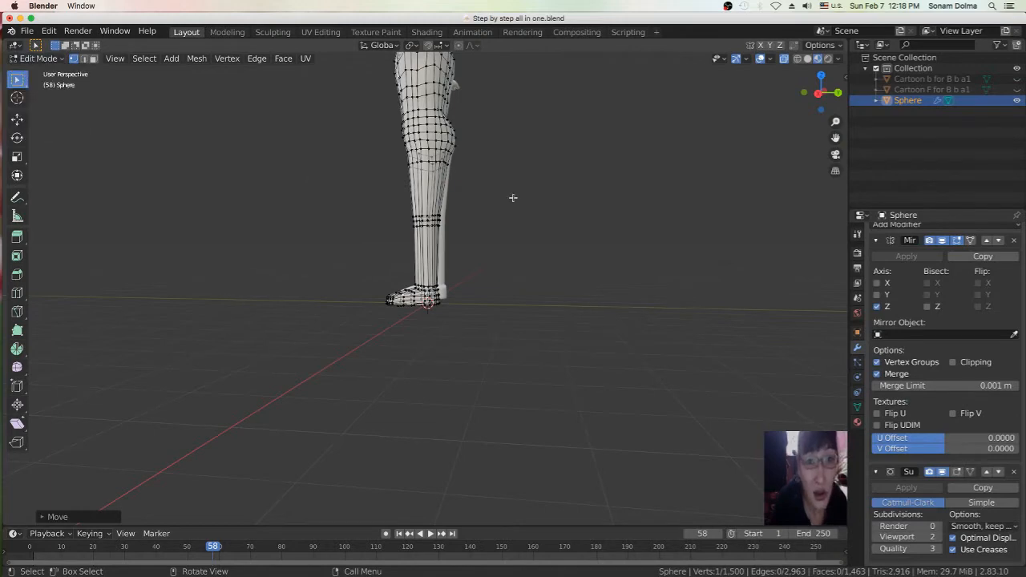
pyautogui.moveTo(367, 185); pyautogui.dragTo(486, 182, button='middle')
pyautogui.scroll(2, 485, 183)
pyautogui.keyDown('shift'); pyautogui.moveTo(489, 80); pyautogui.dragTo(480, 264, button='middle'); pyautogui.keyUp('shift')
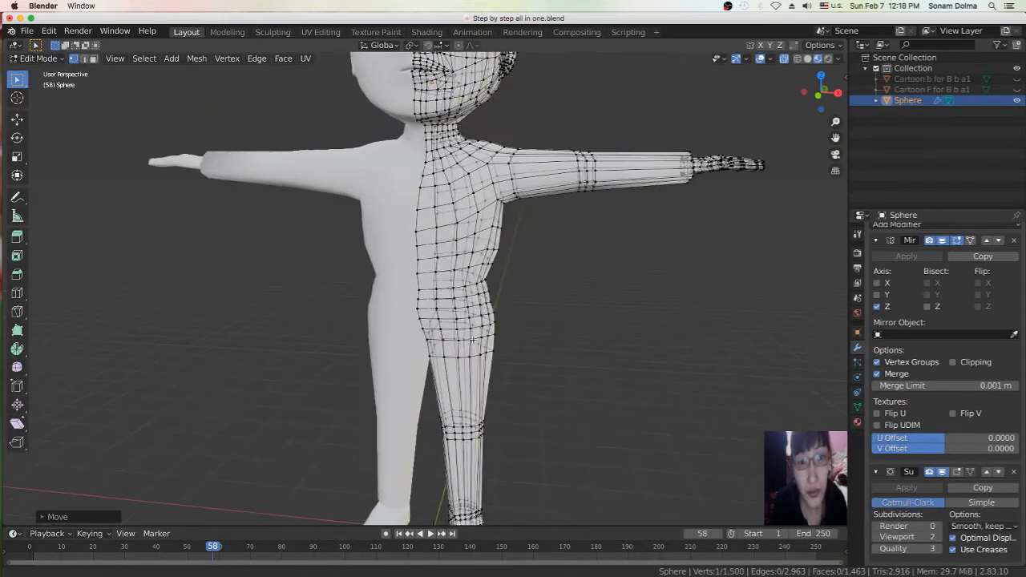
pyautogui.moveTo(562, 232); pyautogui.dragTo(588, 239, button='middle')
pyautogui.keyDown('shift'); pyautogui.moveTo(484, 115); pyautogui.dragTo(467, 254, button='middle'); pyautogui.keyUp('shift')
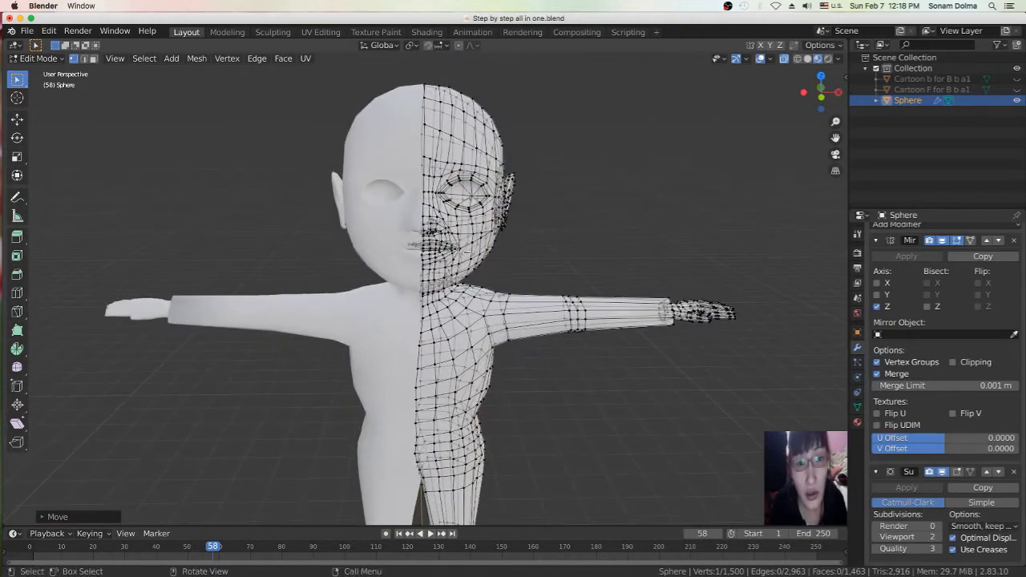
pyautogui.scroll(3, 487, 252)
pyautogui.scroll(-5, 577, 222)
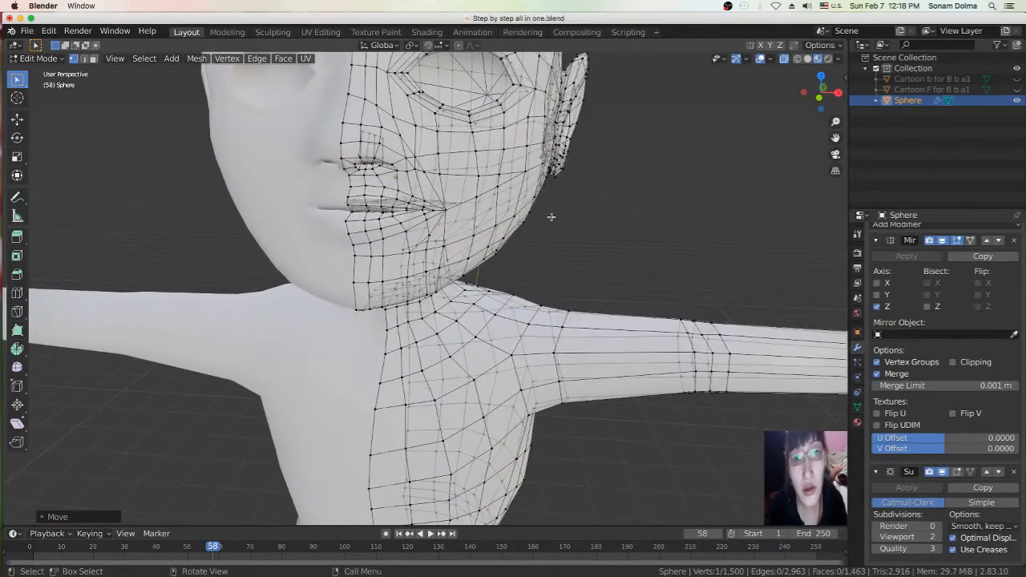
pyautogui.moveTo(484, 197); pyautogui.dragTo(539, 192, button='middle')
pyautogui.scroll(-3, 488, 190)
pyautogui.scroll(-2, 534, 269)
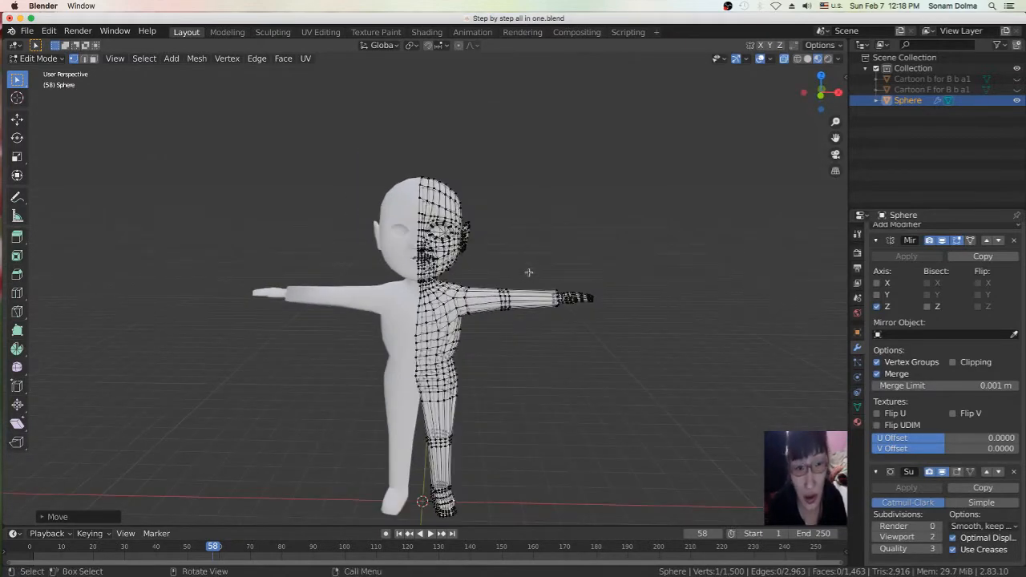
pyautogui.keyDown('shift'); pyautogui.scroll(-5, 529, 272); pyautogui.keyUp('shift')
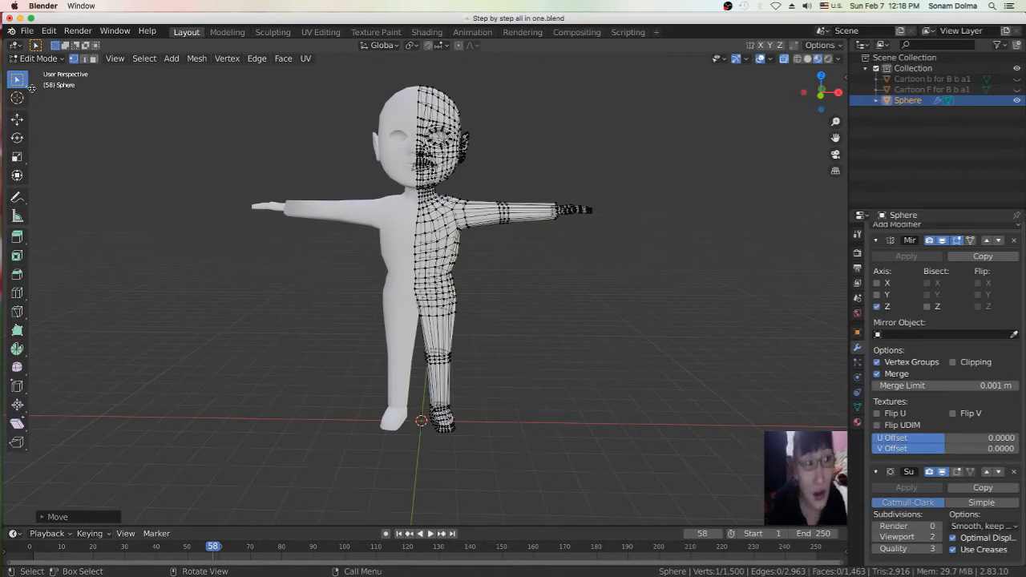
# - Switch to Object Mode and duplicate the character, placing the copy about 7 m beside the original along the X axis
pyautogui.click(39, 59)
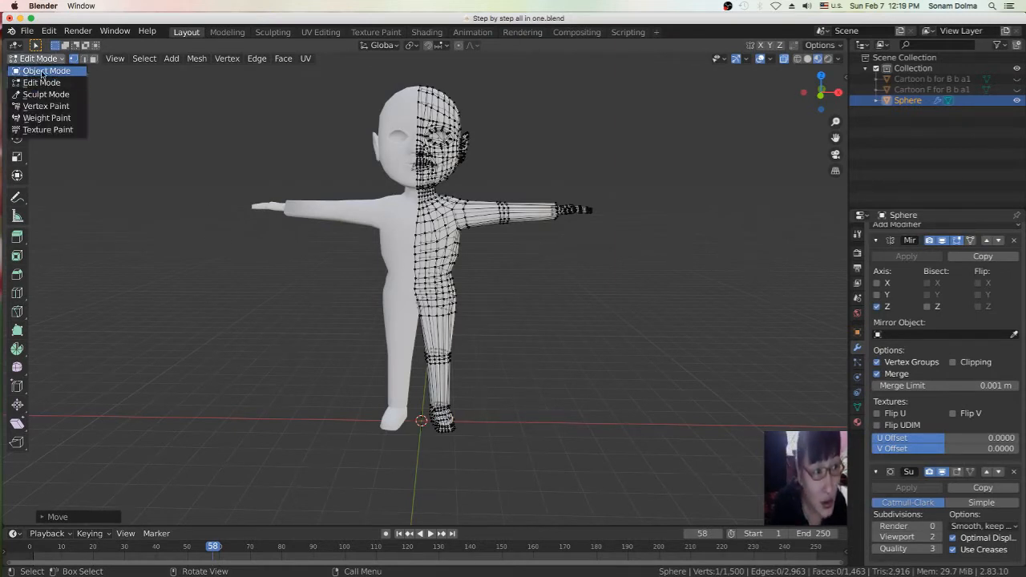
pyautogui.scroll(1, 559, 287)
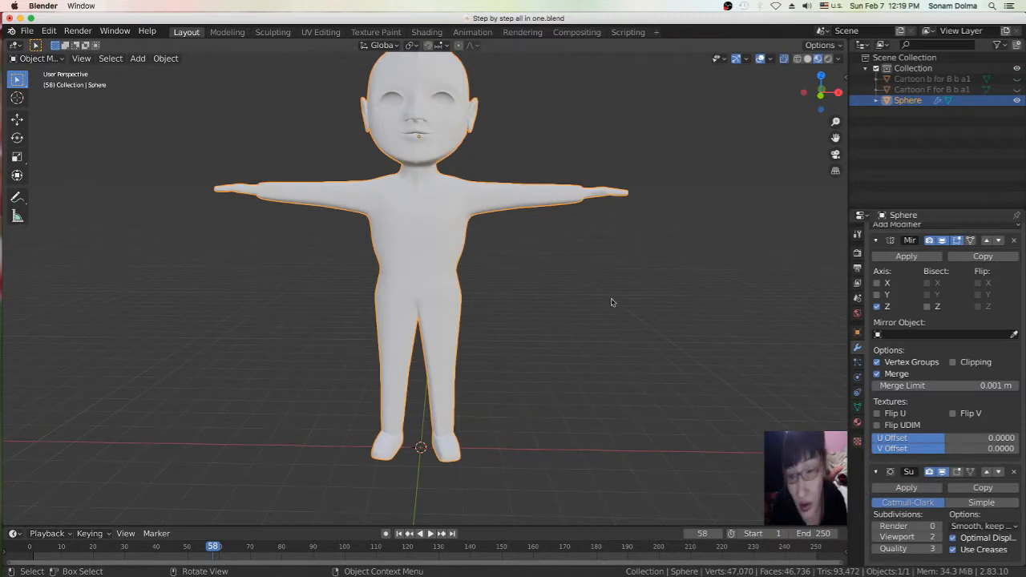
pyautogui.scroll(-3, 510, 299)
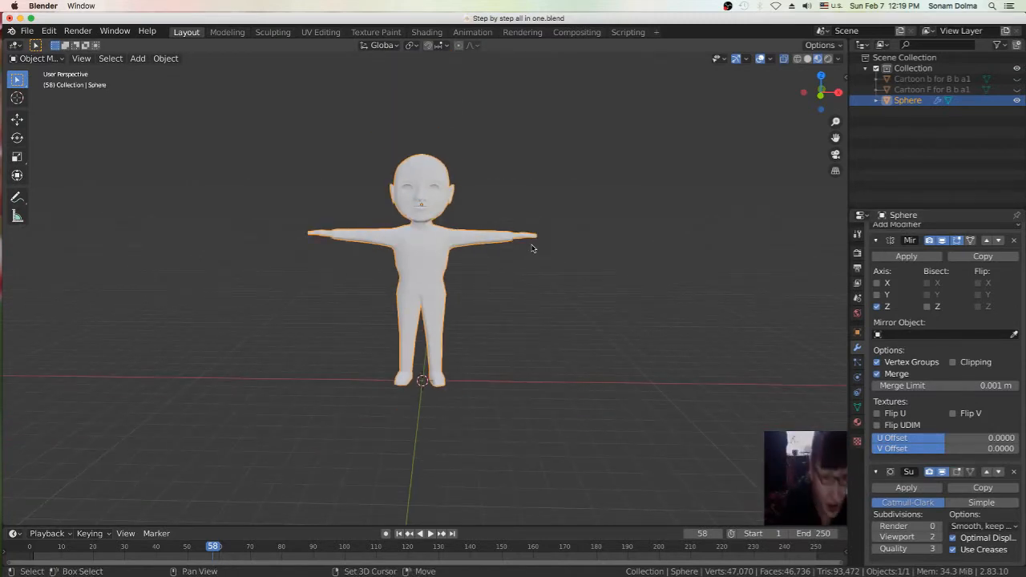
pyautogui.hotkey('shift', 'd')
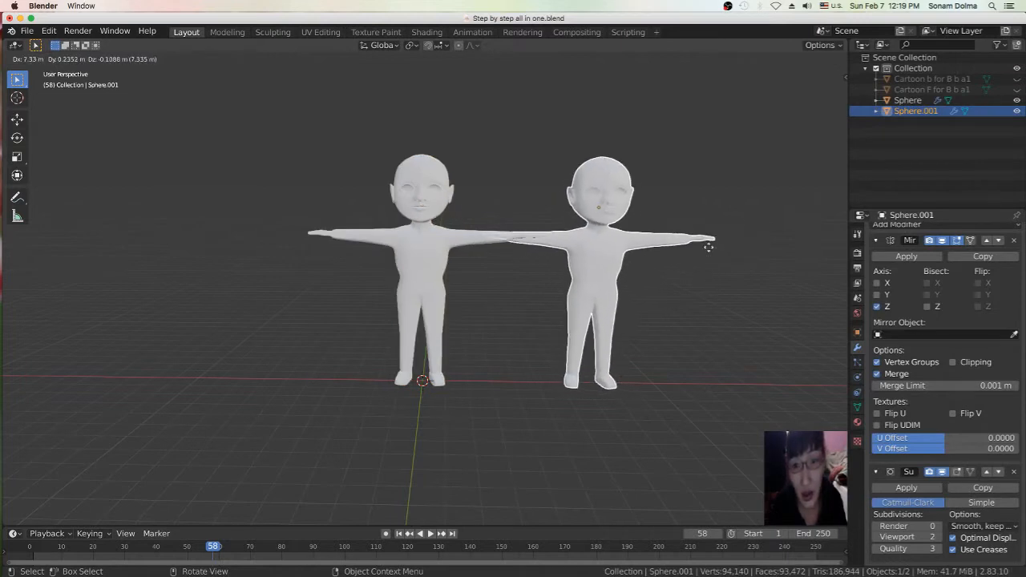
pyautogui.click(705, 240)
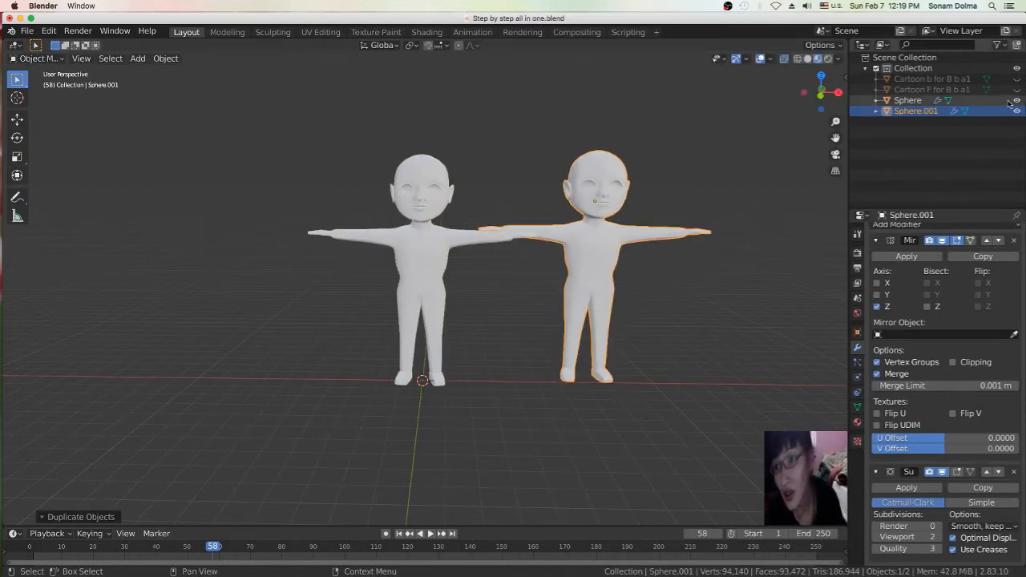
pyautogui.rightClick(704, 154)
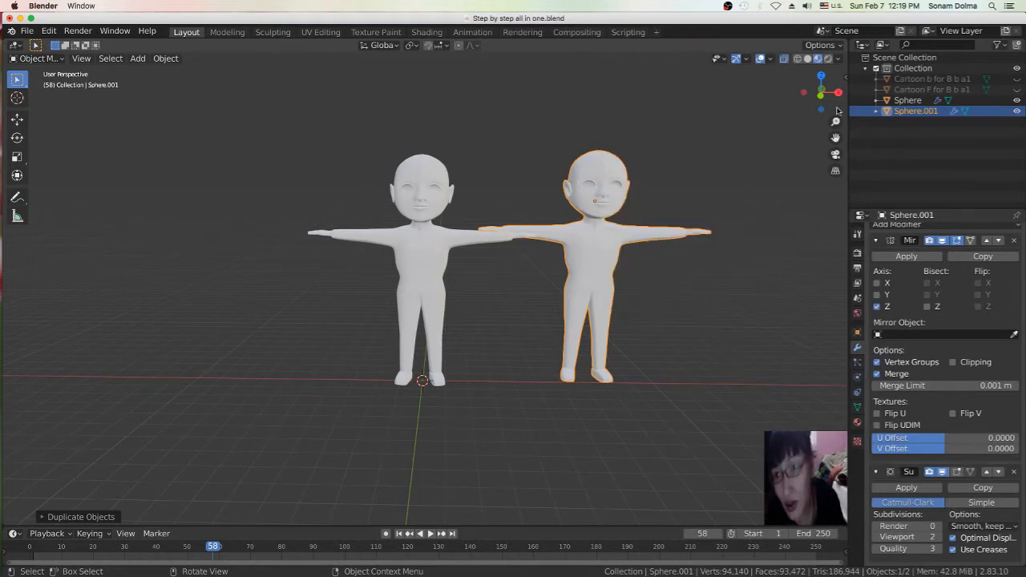
# - Add a new collection to the scene and move the duplicate character into Collection 2
pyautogui.click(1018, 44)
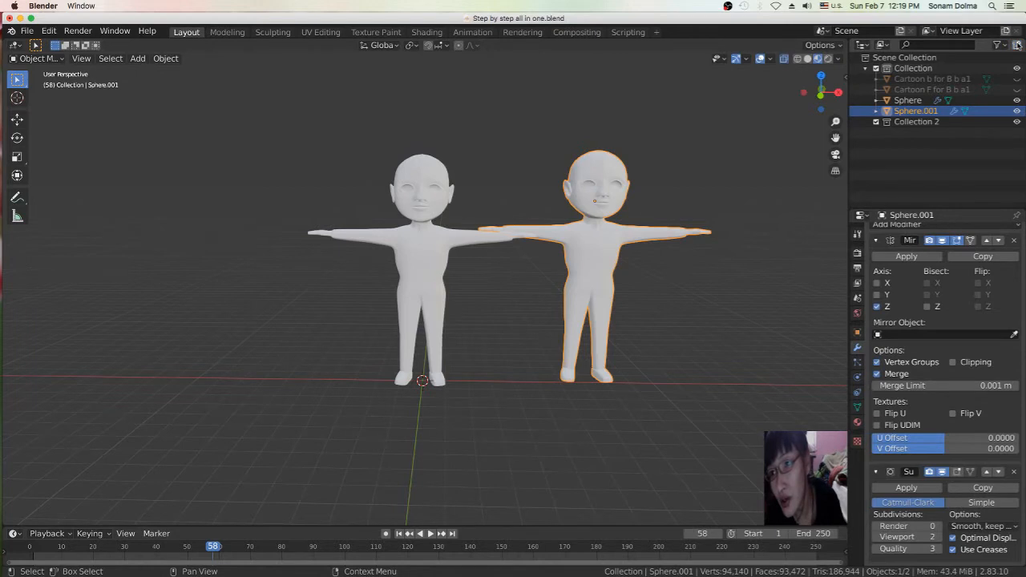
pyautogui.click(900, 122)
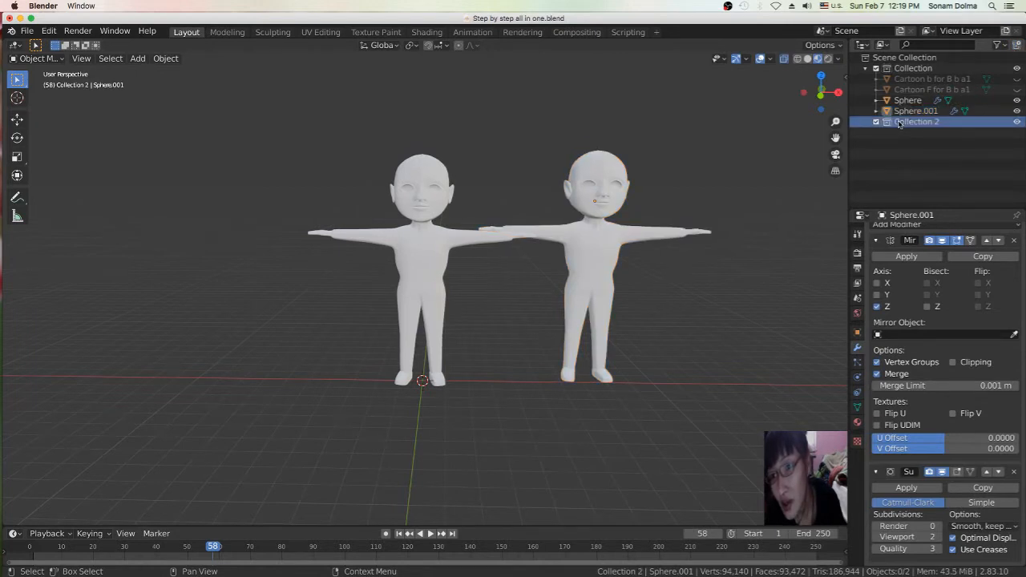
pyautogui.click(609, 267)
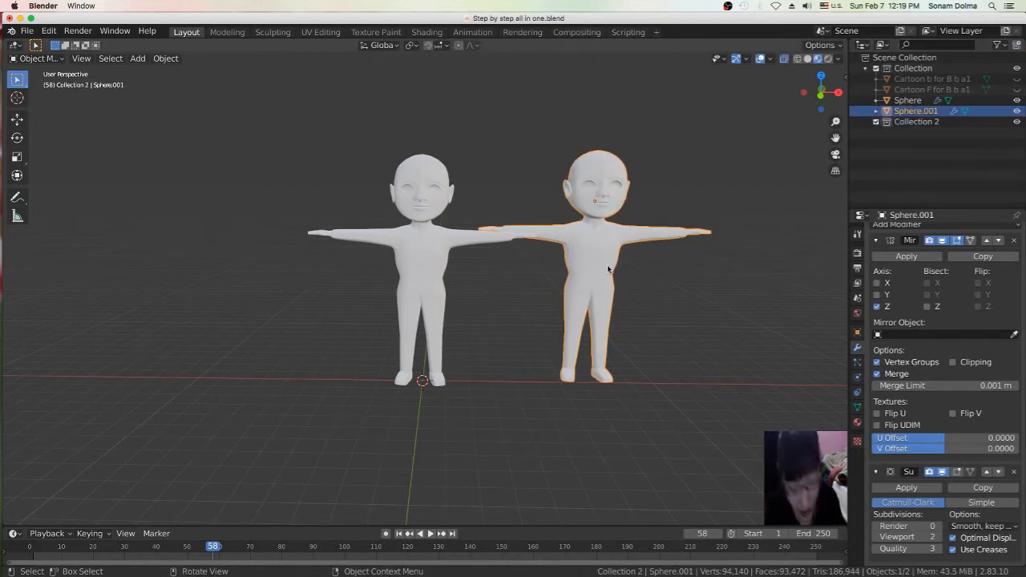
pyautogui.rightClick(608, 270)
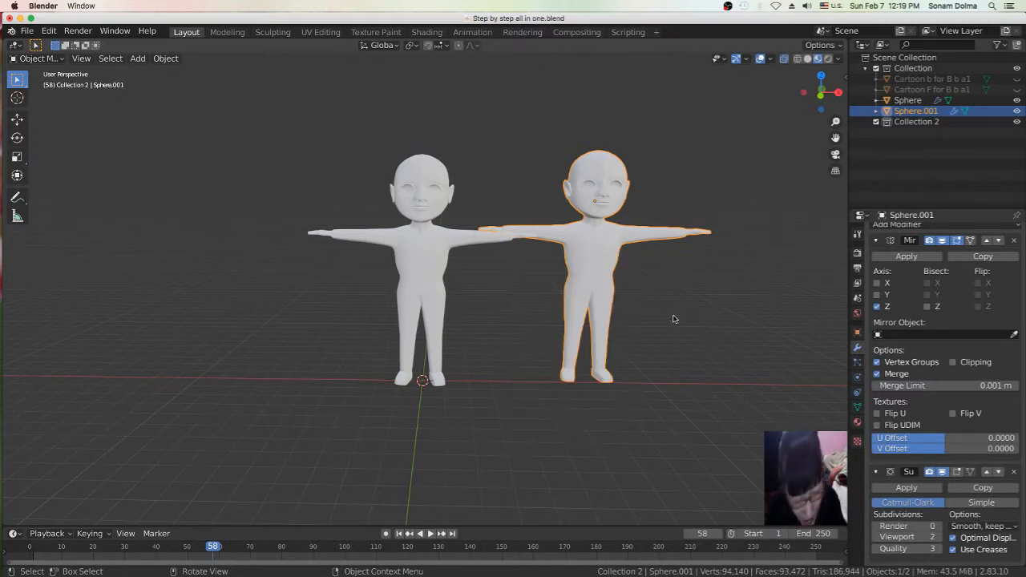
pyautogui.press('m')
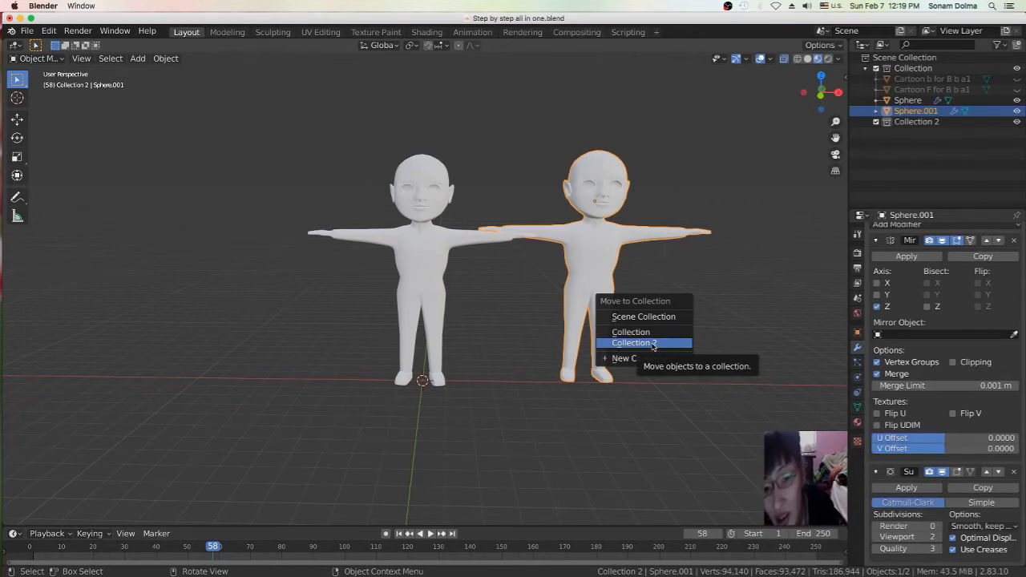
pyautogui.click(654, 344)
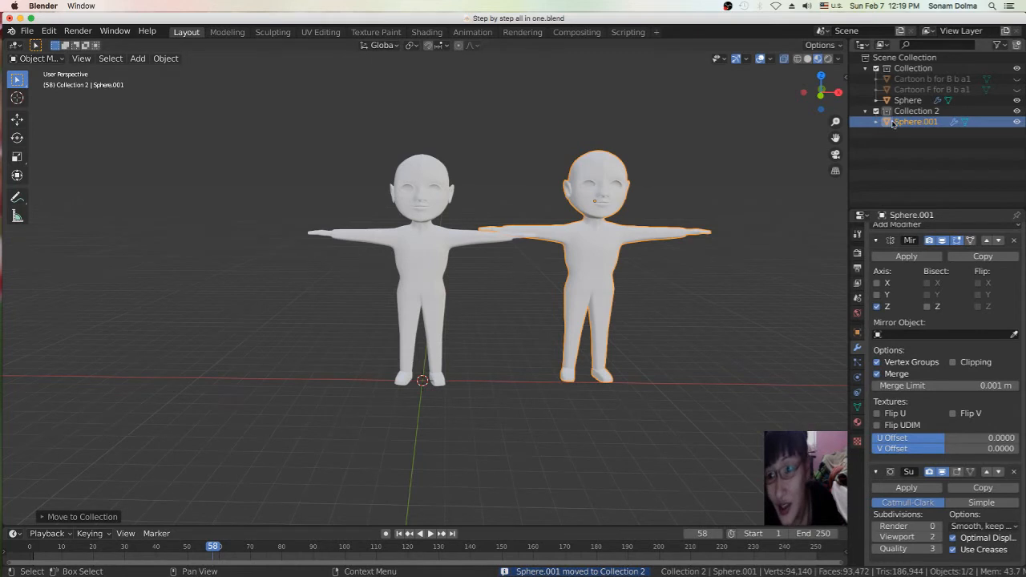
# - Toggle the viewport visibility of the duplicate Sphere.001 and leave it hidden
pyautogui.click(1020, 121)
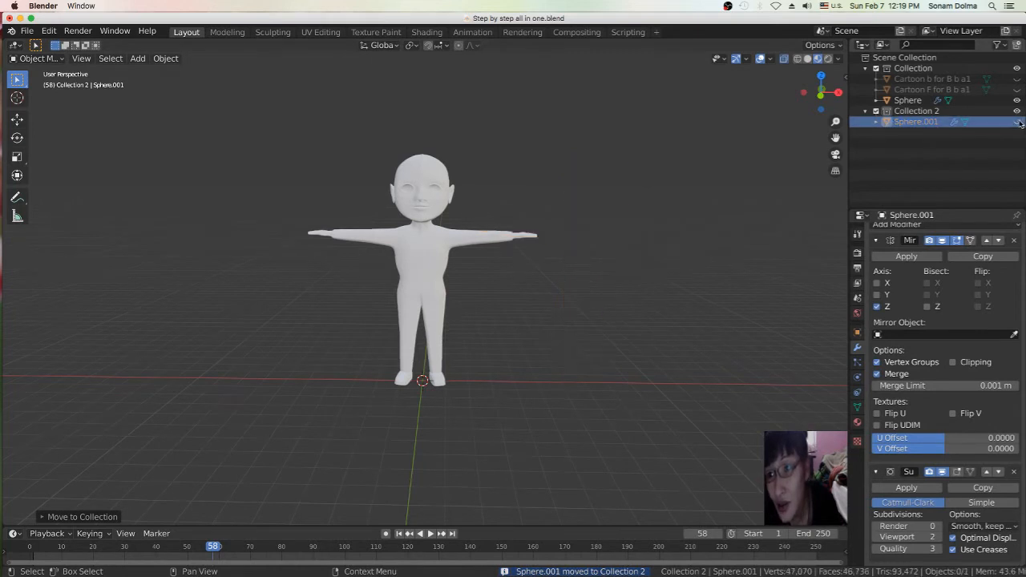
pyautogui.click(1020, 122)
pyautogui.click(1020, 122)
pyautogui.click(1020, 122)
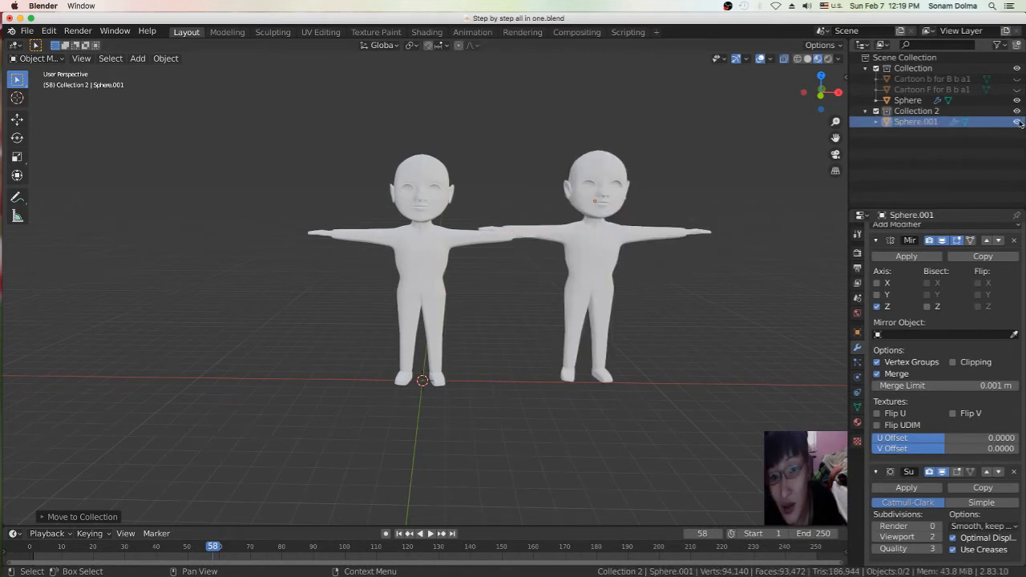
pyautogui.click(1020, 122)
pyautogui.click(1020, 122)
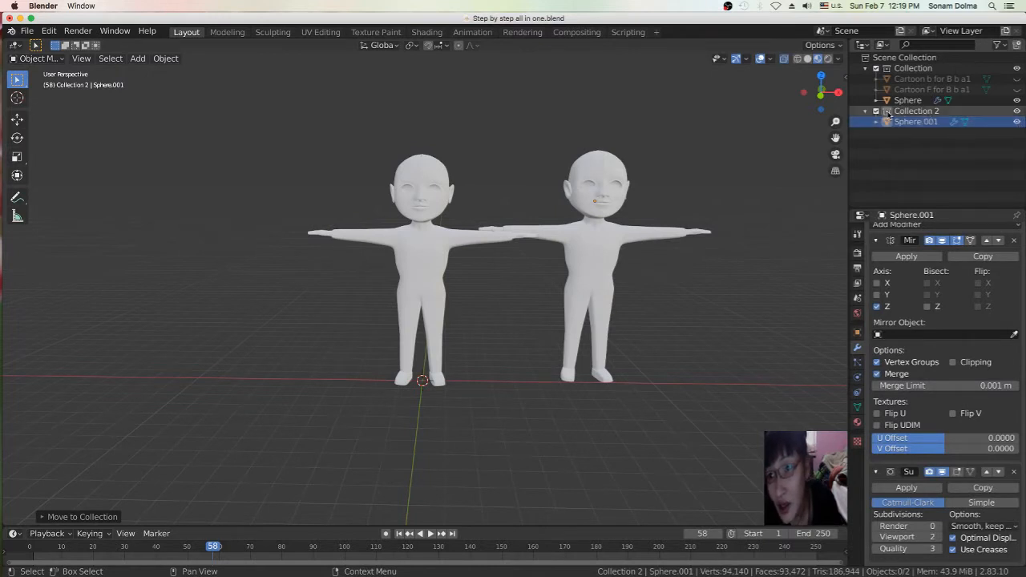
pyautogui.click(1020, 122)
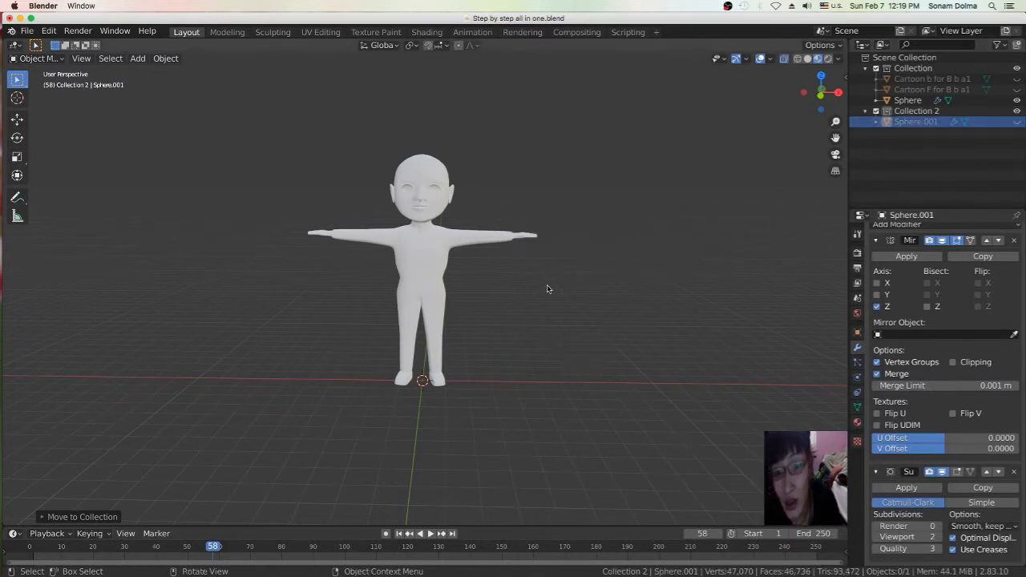
# - Select the original character and enable the Mirror modifier's option that adjusts the edit cage to the modifier result
pyautogui.scroll(2, 525, 292)
pyautogui.moveTo(529, 291); pyautogui.dragTo(521, 350, button='middle')
pyautogui.scroll(5, 554, 310)
pyautogui.scroll(-2, 525, 282)
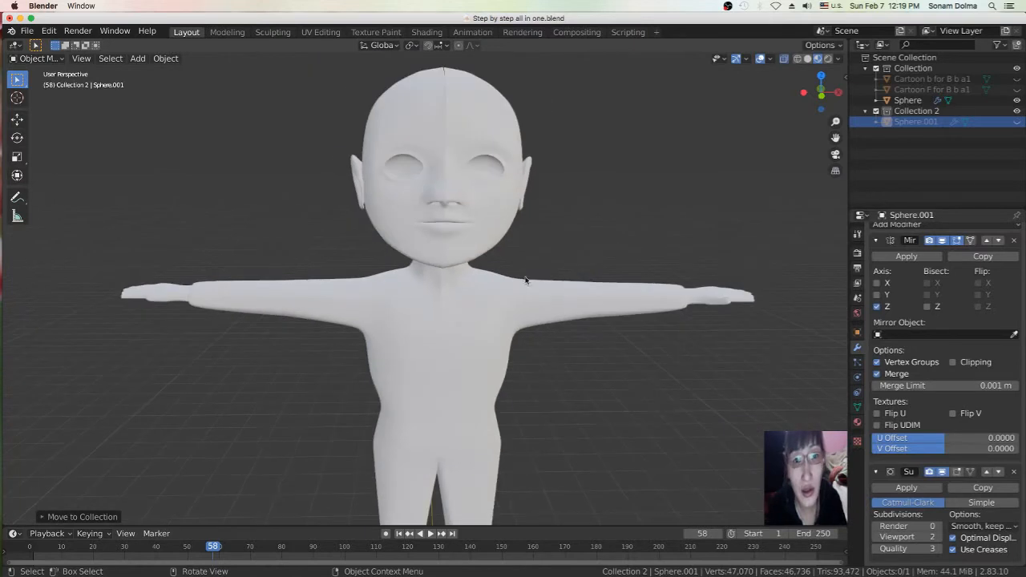
pyautogui.scroll(4, 521, 285)
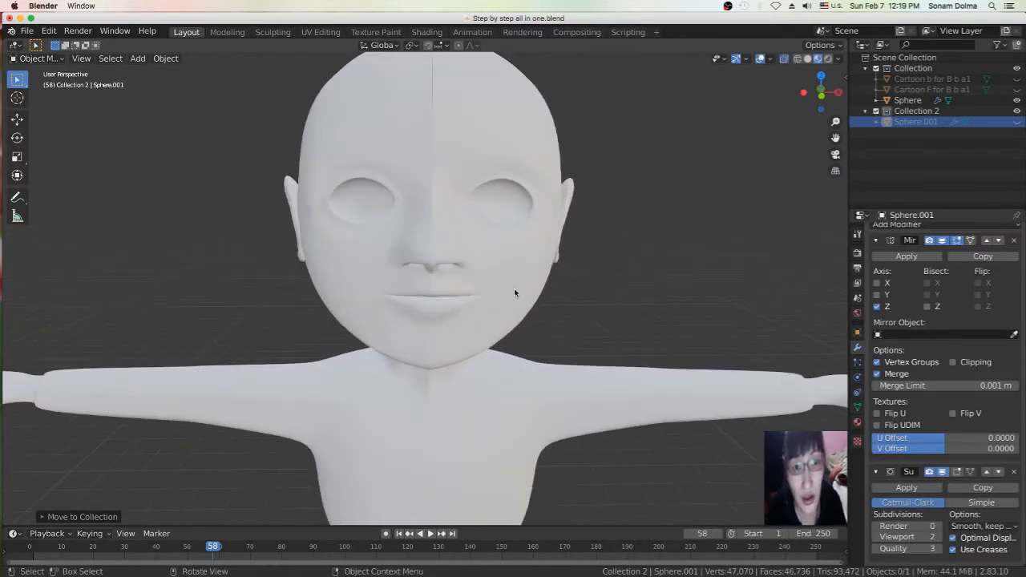
pyautogui.scroll(-3, 514, 291)
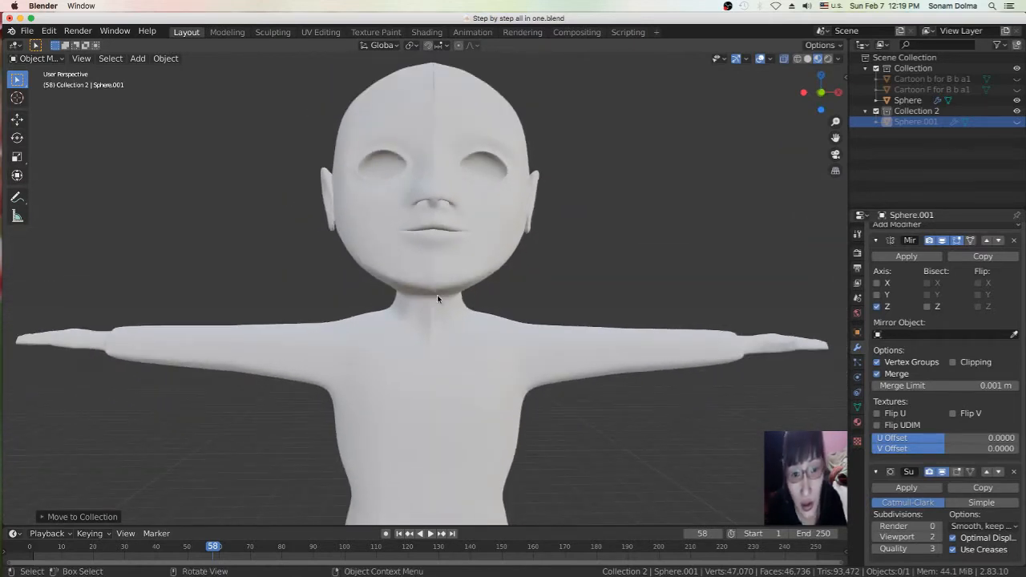
pyautogui.click(437, 299)
pyautogui.scroll(-3, 457, 354)
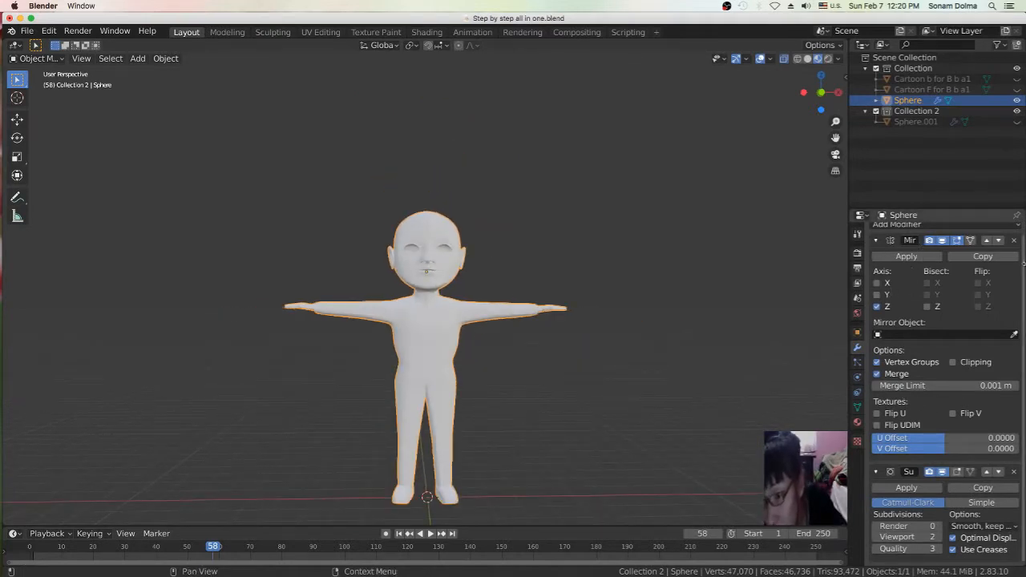
pyautogui.click(971, 242)
pyautogui.doubleClick(910, 242)
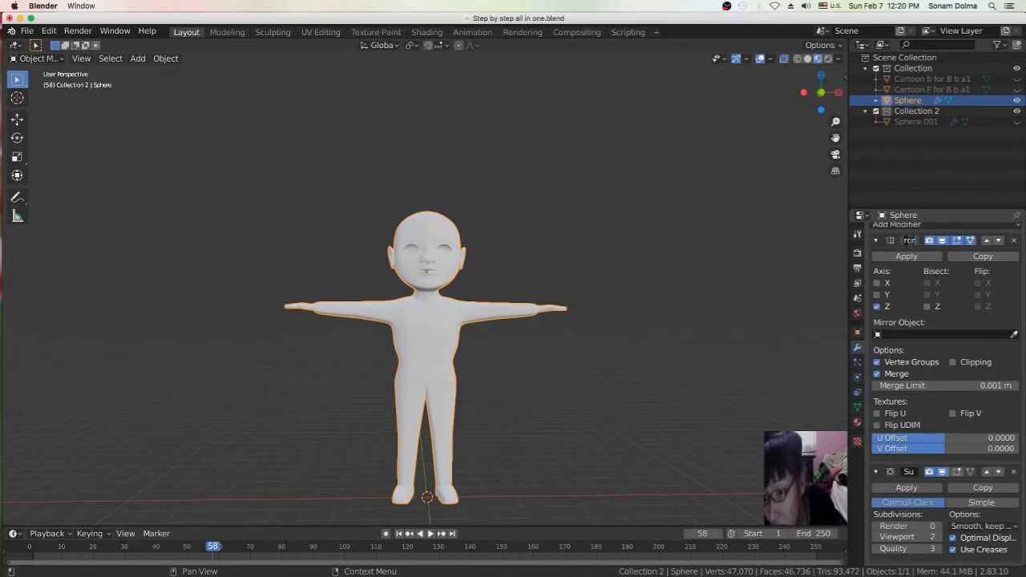
pyautogui.click(908, 254)
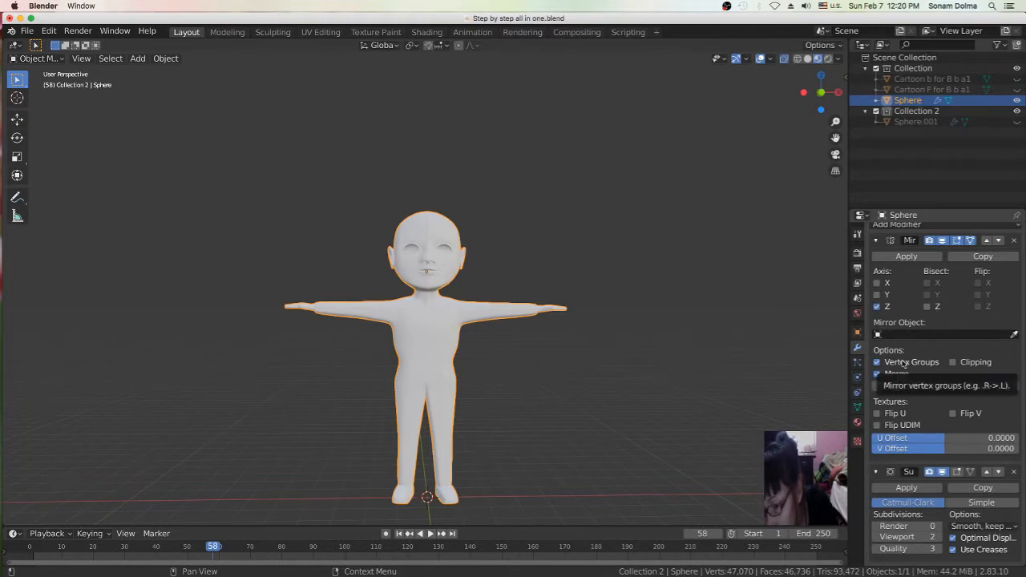
# - Enable Flip UDIM in the Mirror modifier's texture options, leaving Flip U off
pyautogui.click(877, 414)
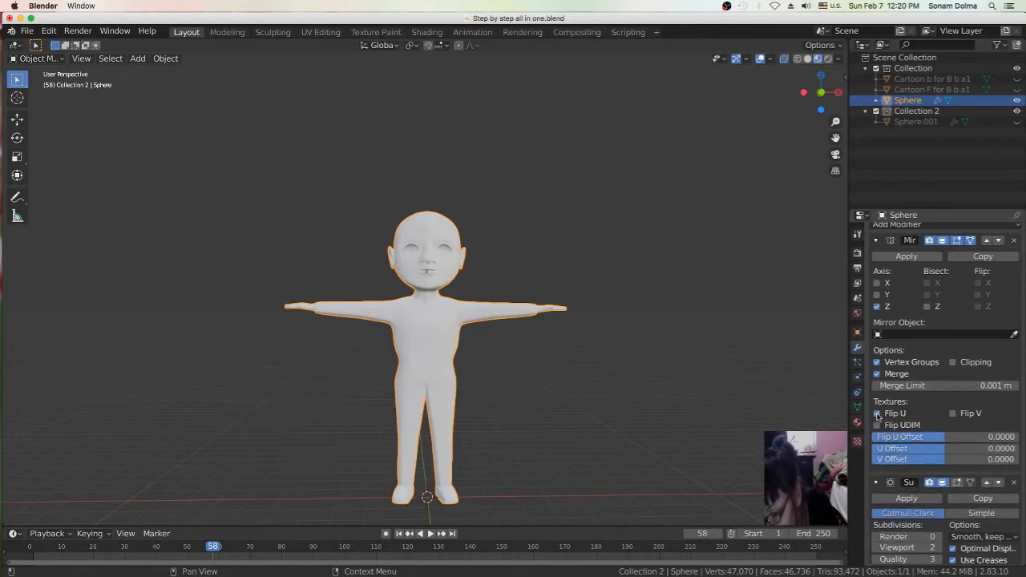
pyautogui.click(877, 414)
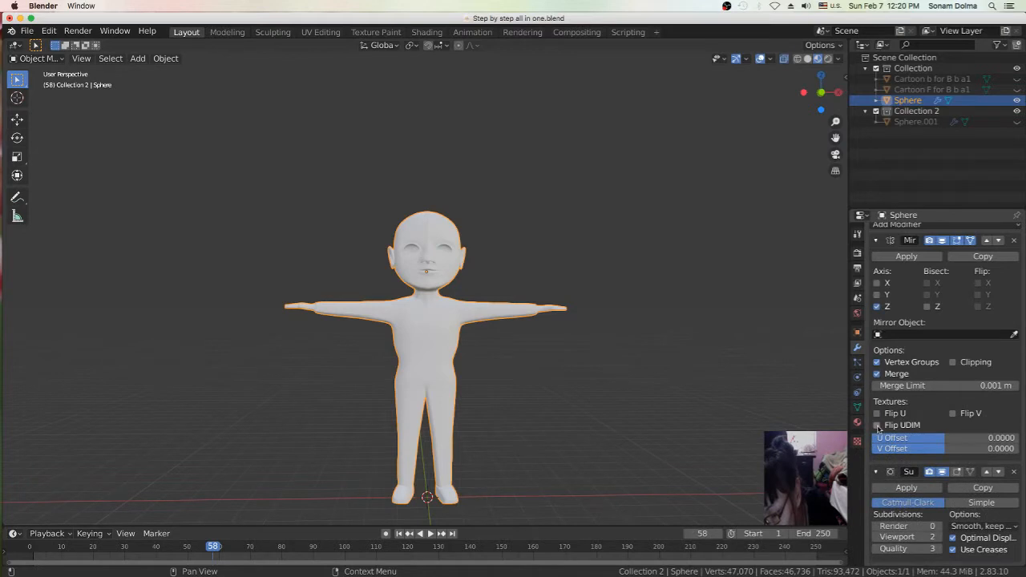
pyautogui.click(877, 426)
# - Switch the original character to Edit Mode to work on its mirrored mesh
pyautogui.scroll(4, 556, 361)
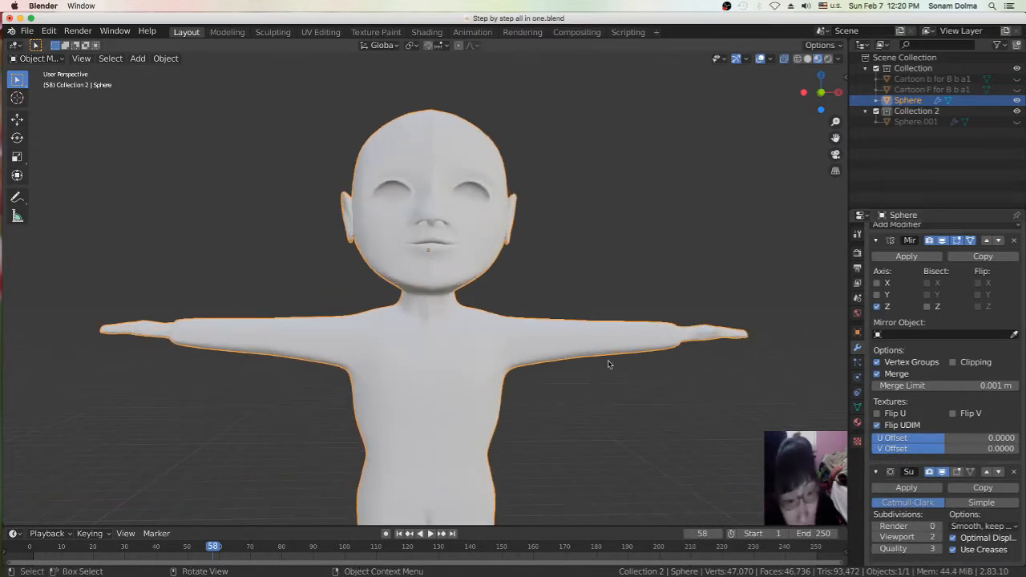
pyautogui.click(36, 58)
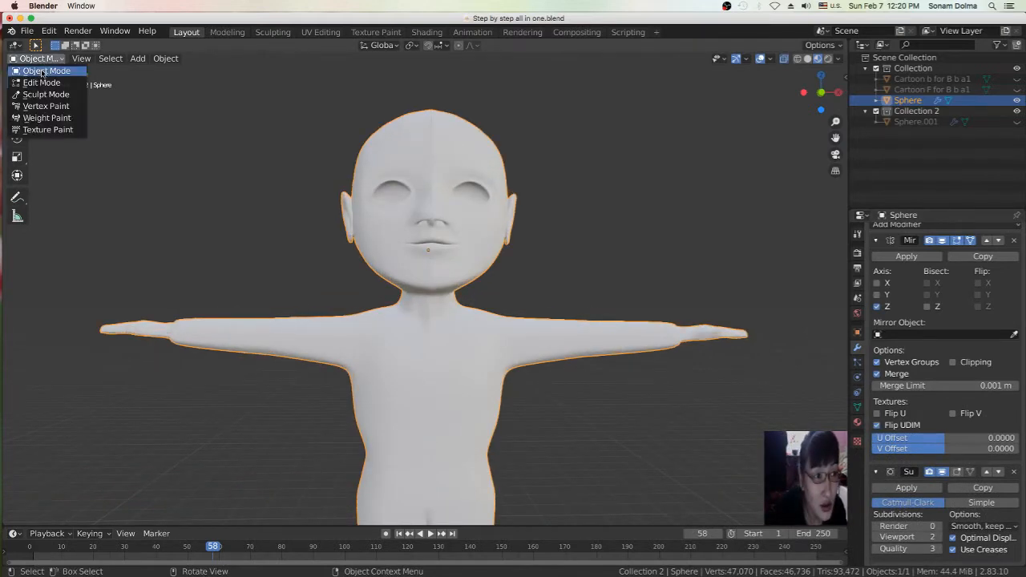
pyautogui.click(42, 83)
pyautogui.scroll(3, 593, 413)
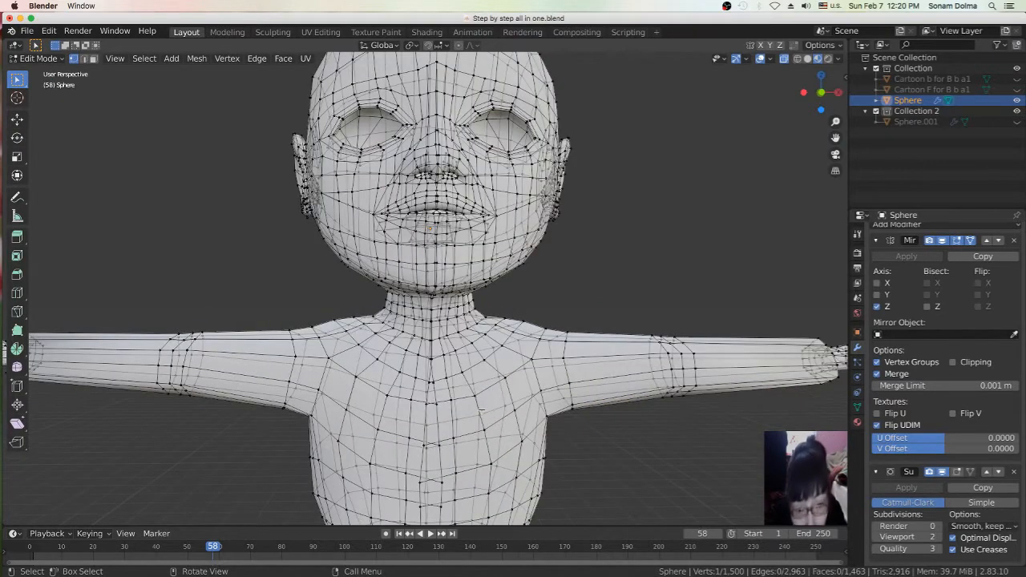
# - Move two vertices beside the chest's centre line so their mirrored counterparts follow
pyautogui.click(439, 403)
pyautogui.press('g')
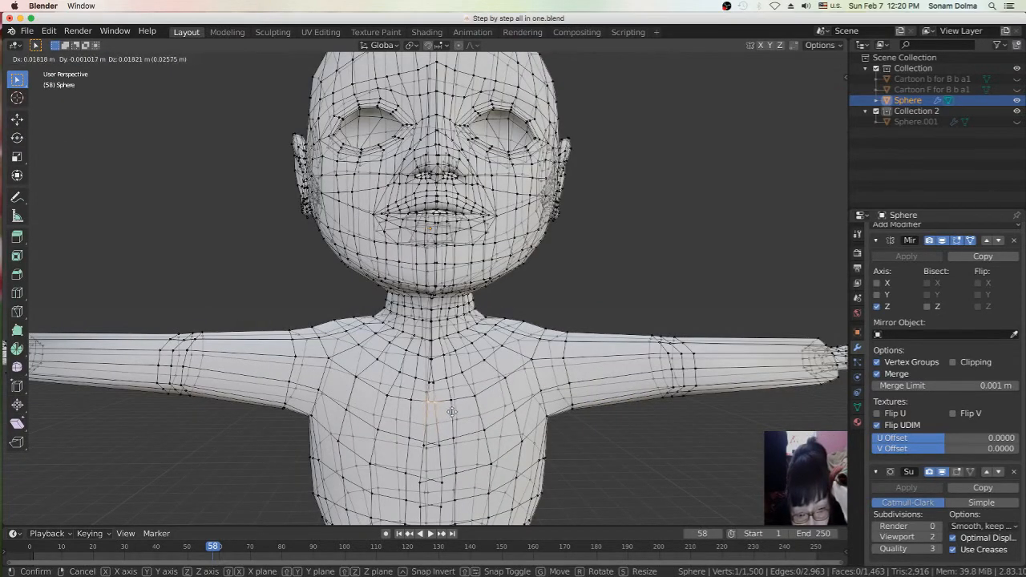
pyautogui.click(453, 412)
pyautogui.scroll(-1, 453, 411)
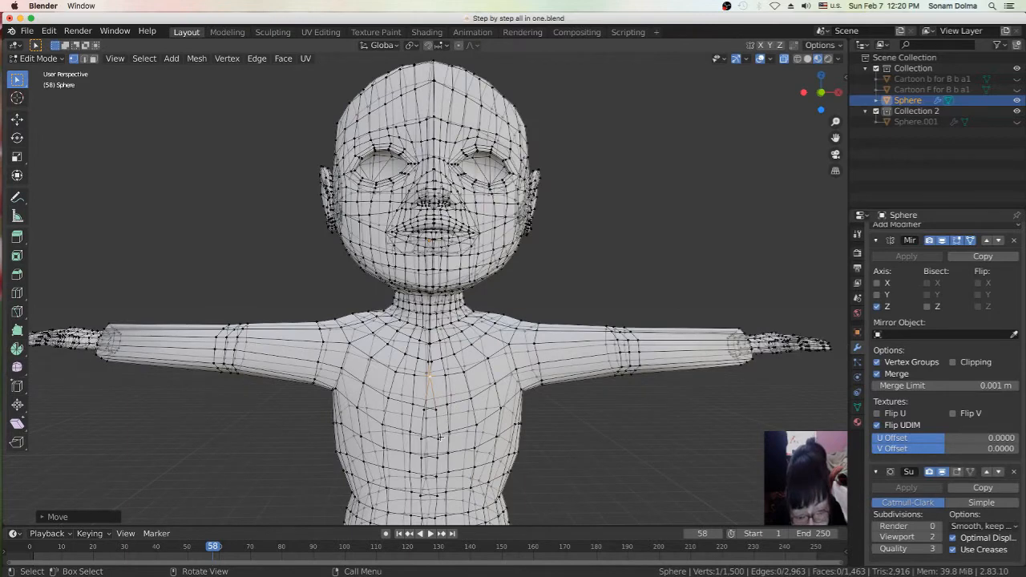
pyautogui.press('g')
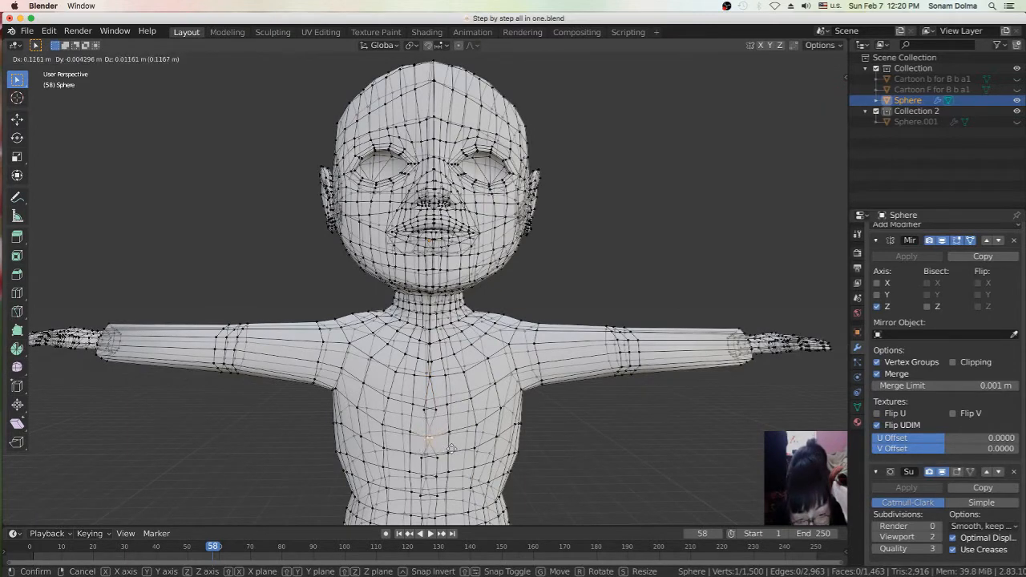
pyautogui.click(450, 449)
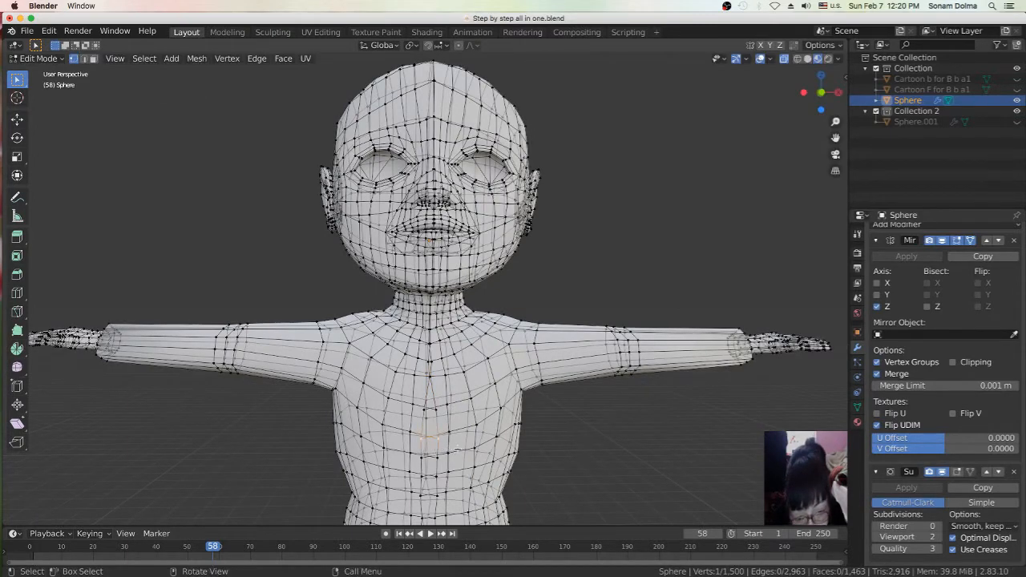
# - Disable Flip UDIM in the Mirror modifier's texture options, trying Flip U and Flip V but leaving both off
pyautogui.scroll(-1, 456, 448)
pyautogui.moveTo(463, 440); pyautogui.dragTo(472, 402, button='middle')
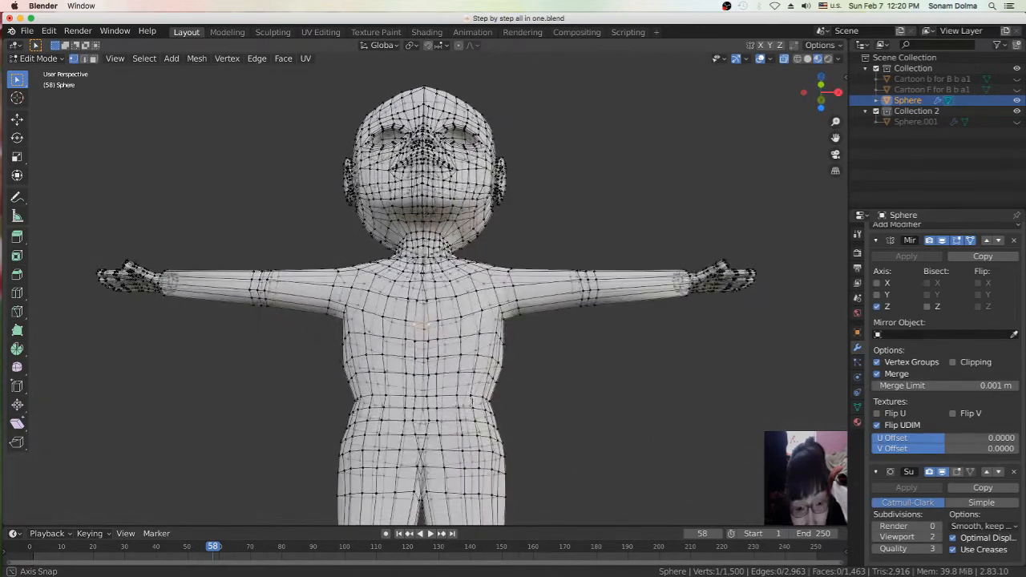
pyautogui.scroll(4, 472, 402)
pyautogui.scroll(-3, 472, 402)
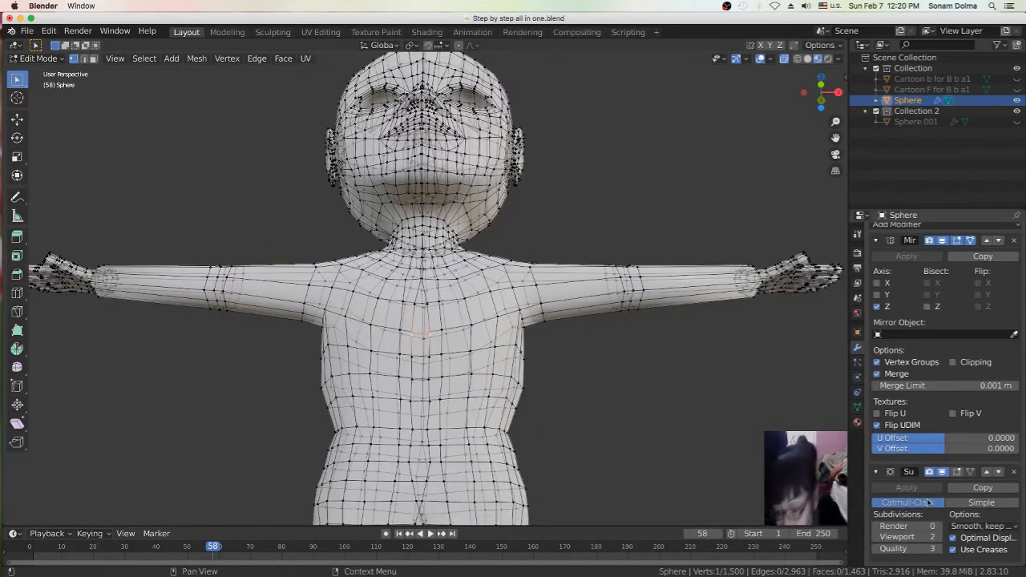
pyautogui.click(877, 425)
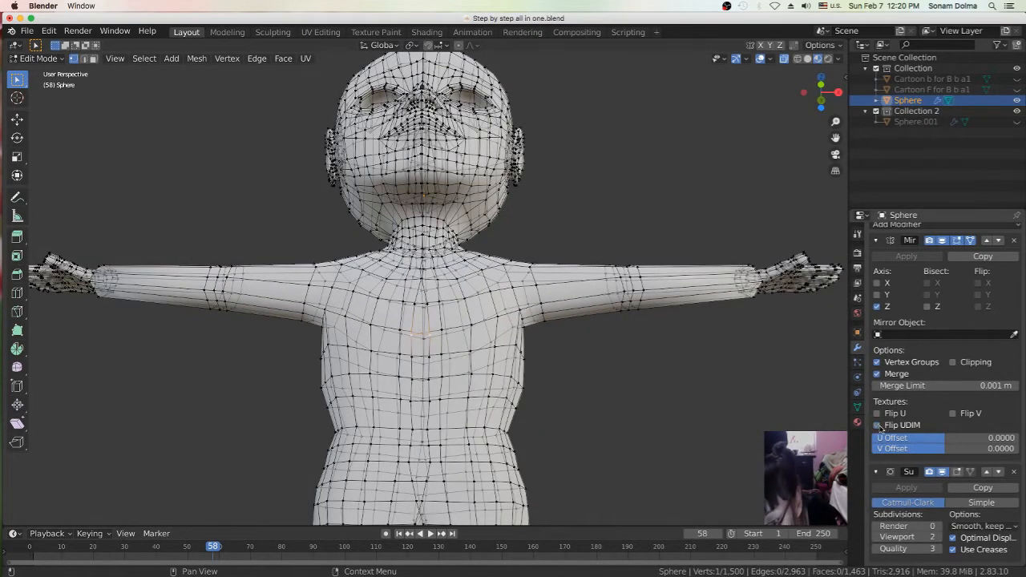
pyautogui.click(877, 413)
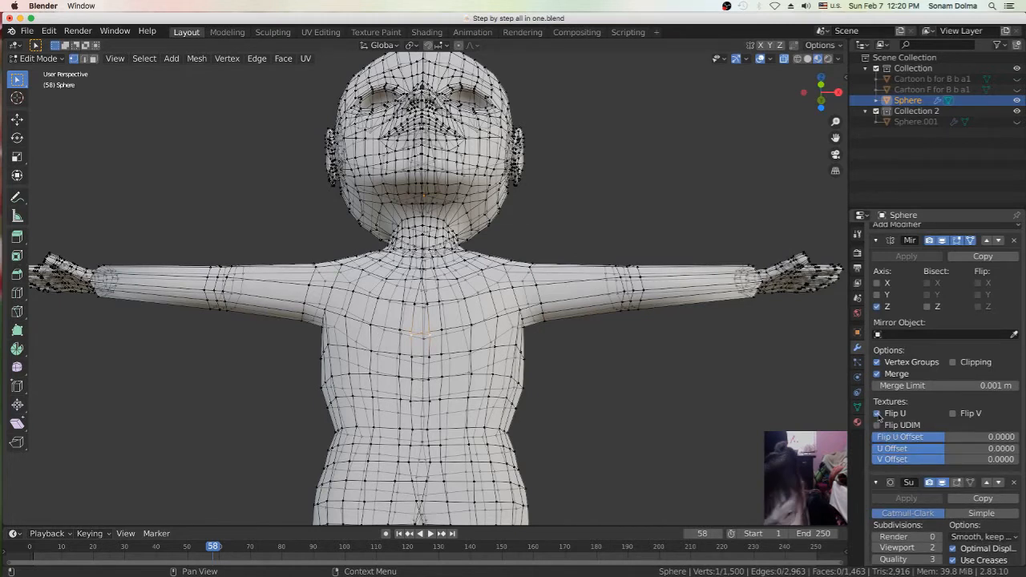
pyautogui.click(878, 413)
pyautogui.click(953, 413)
pyautogui.click(953, 413)
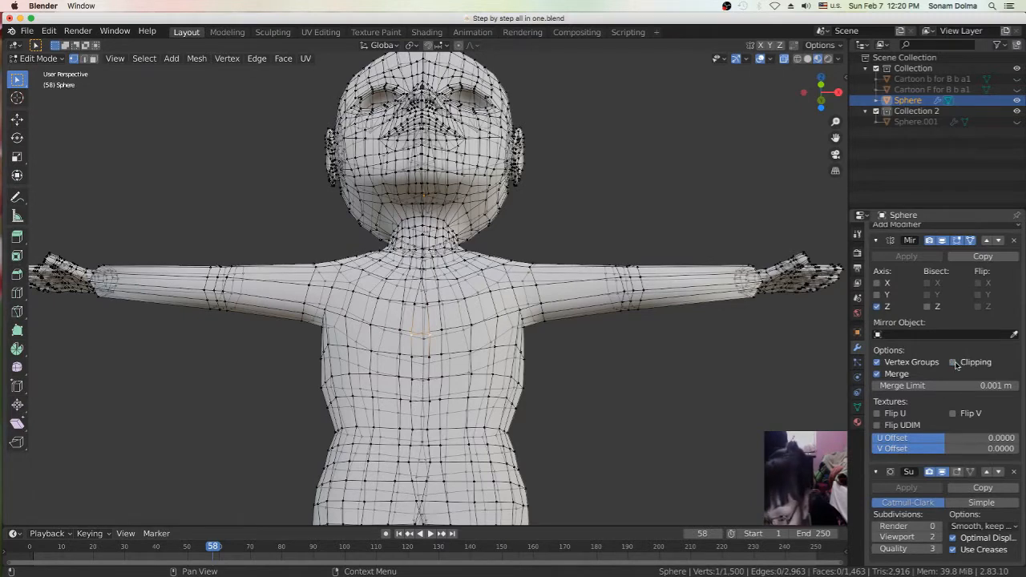
# - Toggle the Mirror modifier's Edit Mode display, leaving it enabled
pyautogui.click(960, 241)
pyautogui.click(961, 240)
pyautogui.click(961, 241)
pyautogui.click(963, 241)
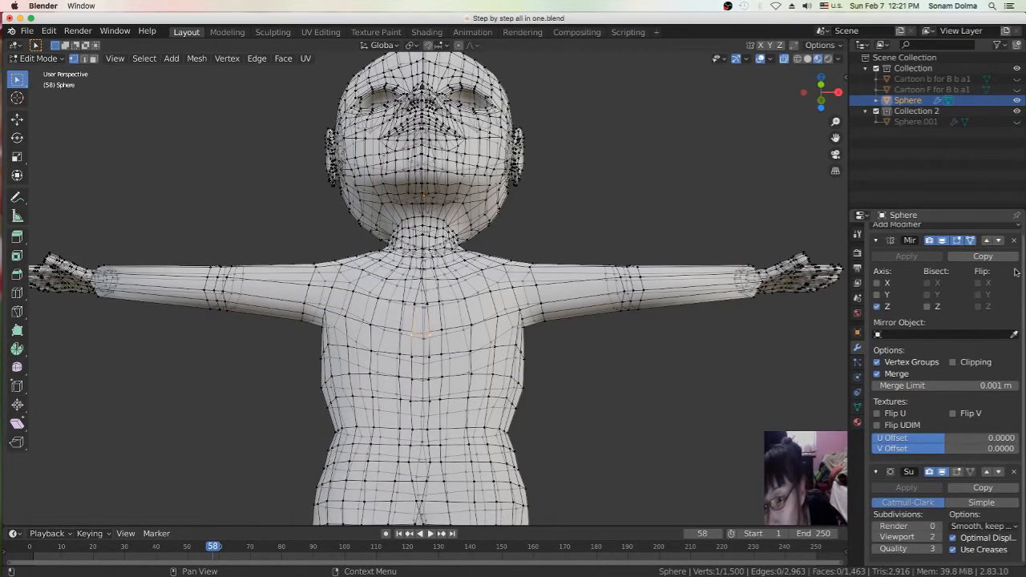
# - Try the Mirror modifier's Z axis and Z bisect options on the torso, leaving the axis enabled and bisect disabled
pyautogui.scroll(-5, 508, 300)
pyautogui.moveTo(508, 300); pyautogui.dragTo(501, 345, button='middle')
pyautogui.scroll(6, 501, 344)
pyautogui.keyDown('shift'); pyautogui.moveTo(434, 475); pyautogui.dragTo(456, 380, button='middle'); pyautogui.keyUp('shift')
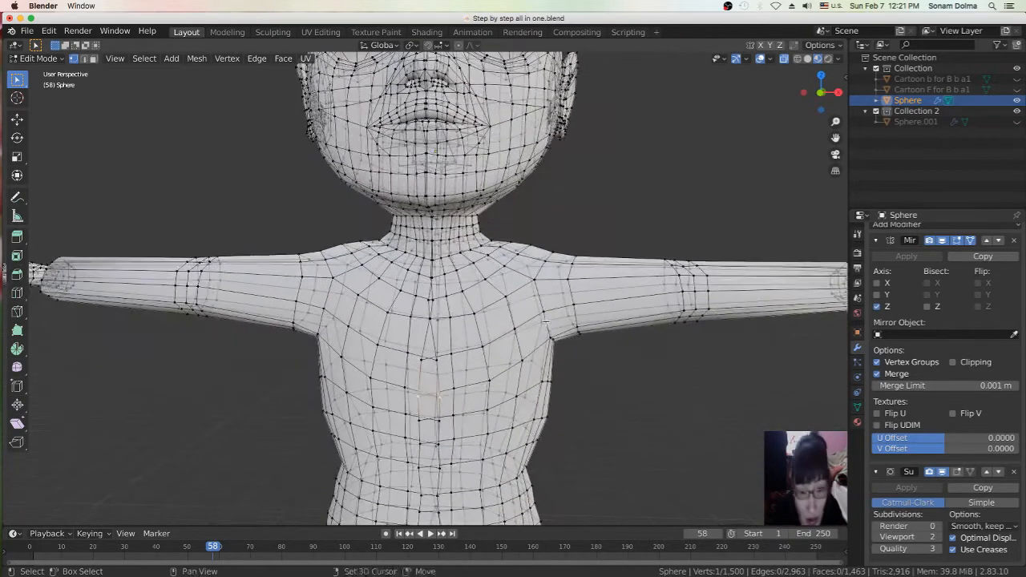
pyautogui.click(878, 307)
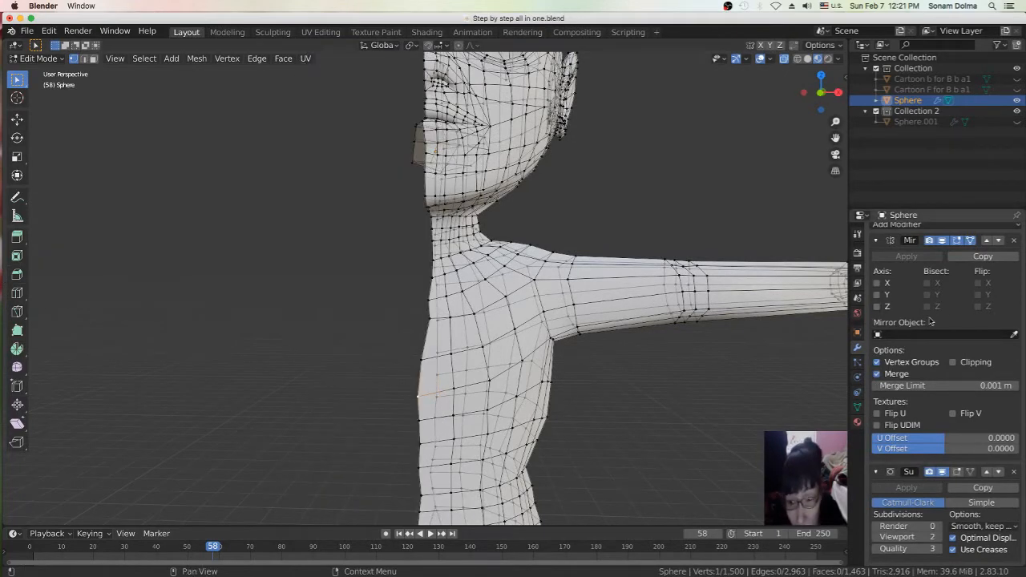
pyautogui.click(878, 307)
pyautogui.click(929, 307)
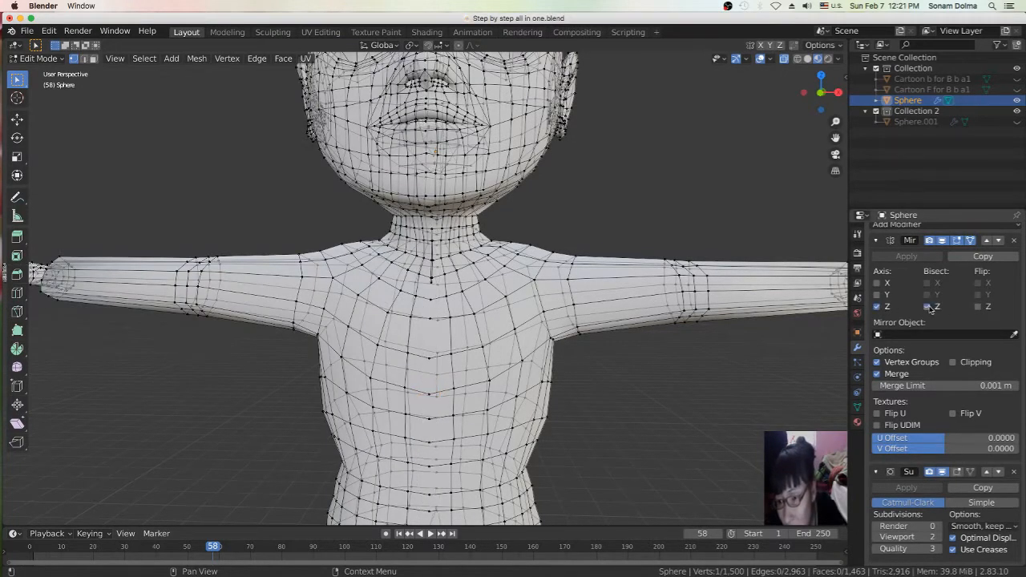
pyautogui.click(878, 307)
pyautogui.click(878, 308)
pyautogui.click(928, 307)
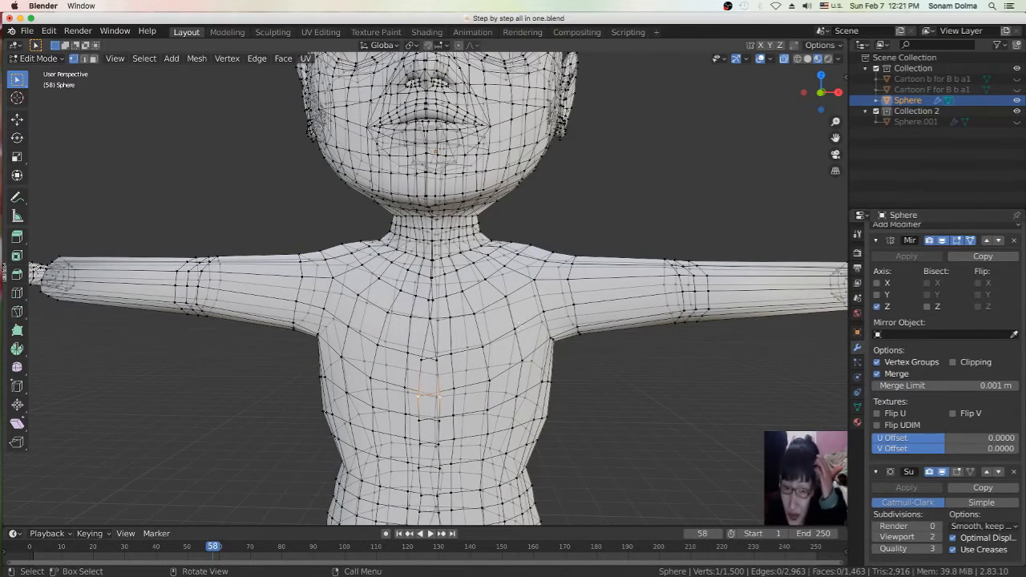
# - Return the character to Object Mode and apply its Mirror modifier
pyautogui.scroll(-5, 518, 325)
pyautogui.scroll(-4, 550, 315)
pyautogui.moveTo(556, 333); pyautogui.dragTo(523, 331, button='middle')
pyautogui.scroll(3, 745, 328)
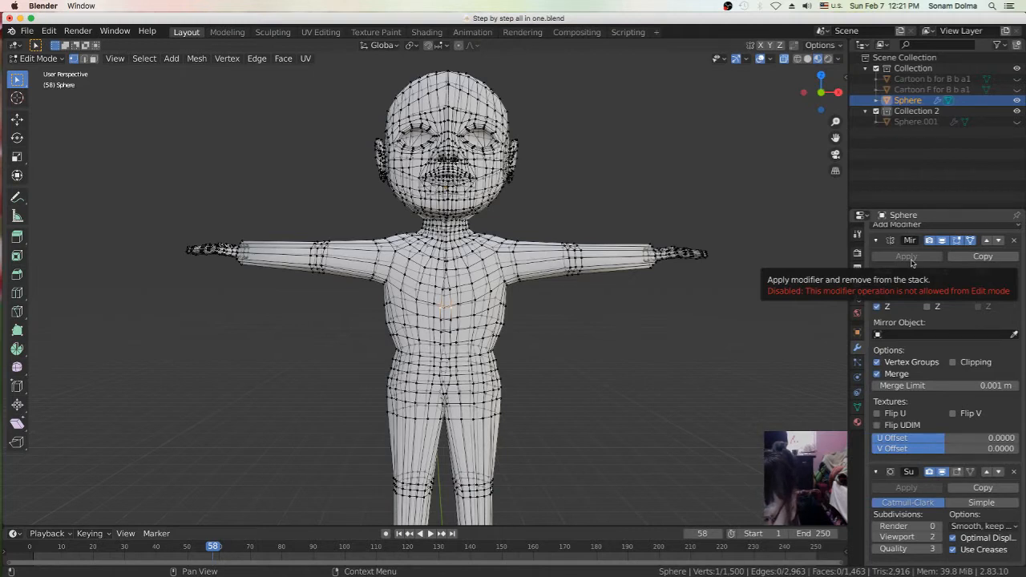
pyautogui.click(57, 61)
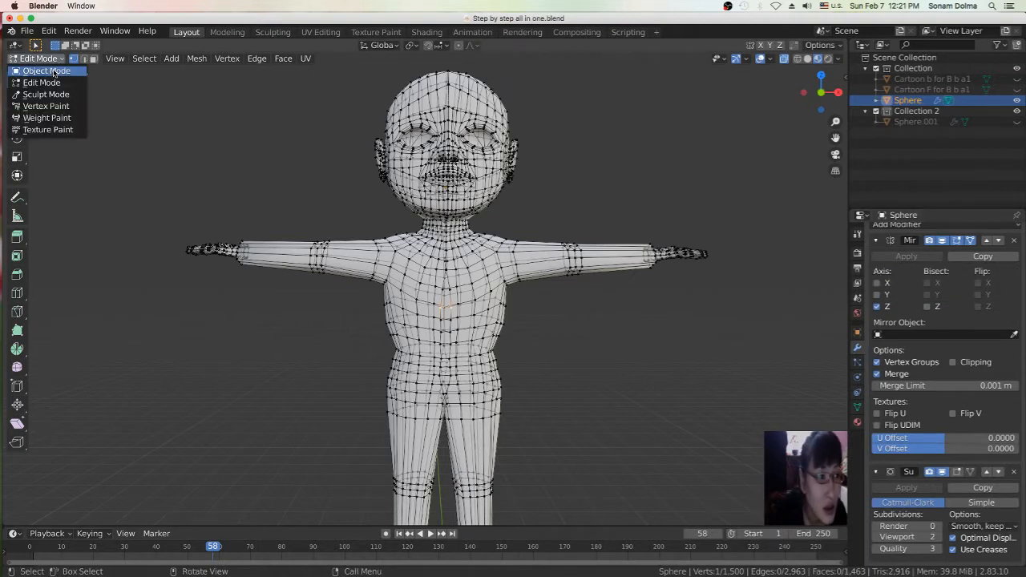
pyautogui.click(48, 71)
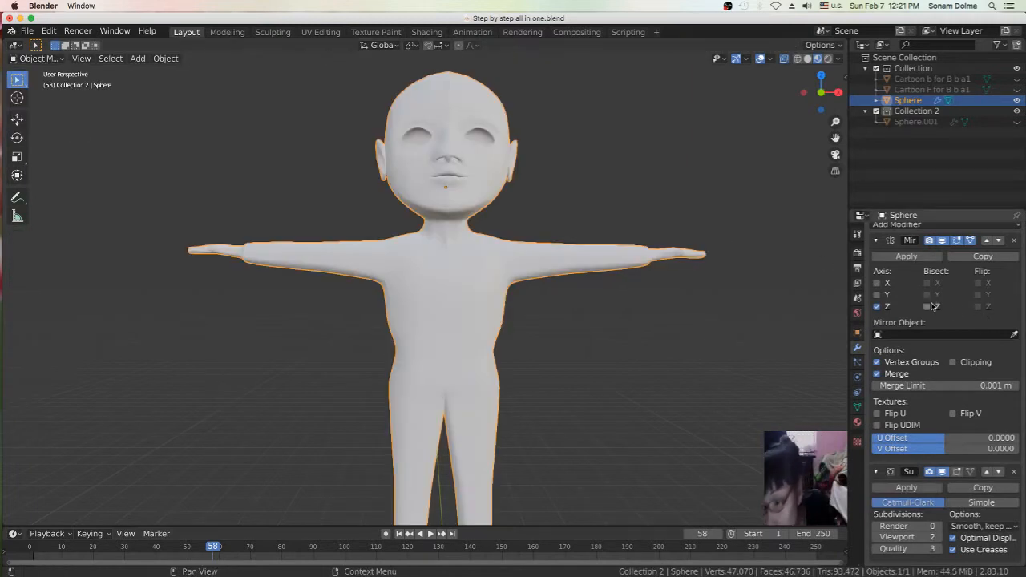
pyautogui.click(905, 256)
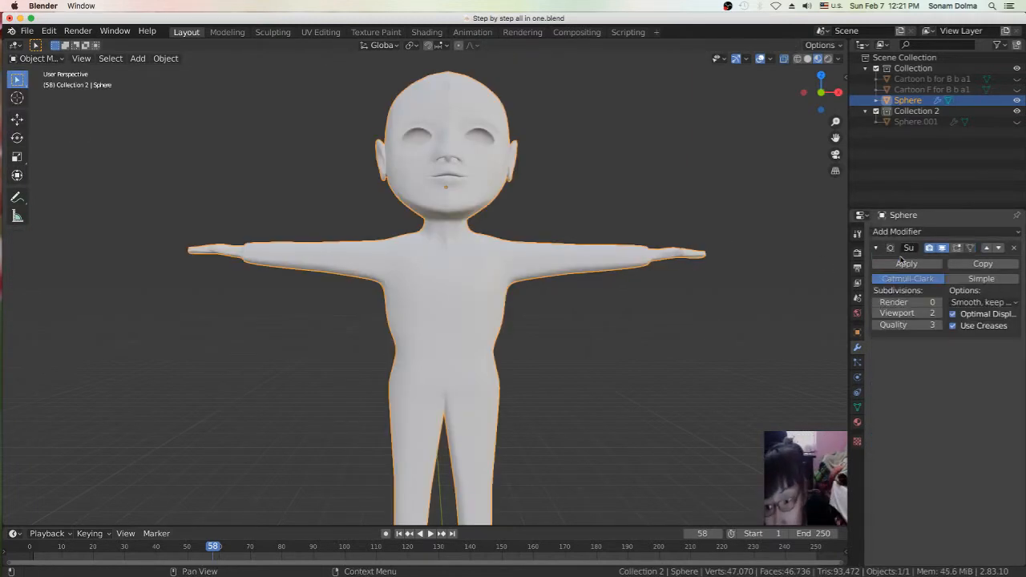
# - In Edit Mode, move the paired vertices at the middle of the chest individually along the mesh on each side of the centre line
pyautogui.click(36, 59)
pyautogui.click(47, 81)
pyautogui.scroll(5, 549, 353)
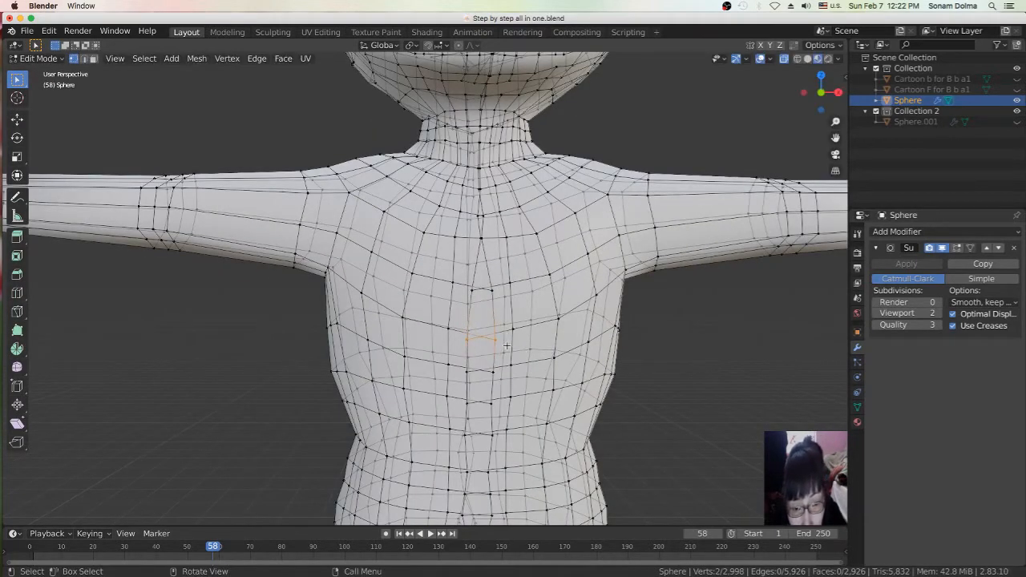
pyautogui.click(506, 344)
pyautogui.press('g')
pyautogui.click(489, 342)
pyautogui.press('g')
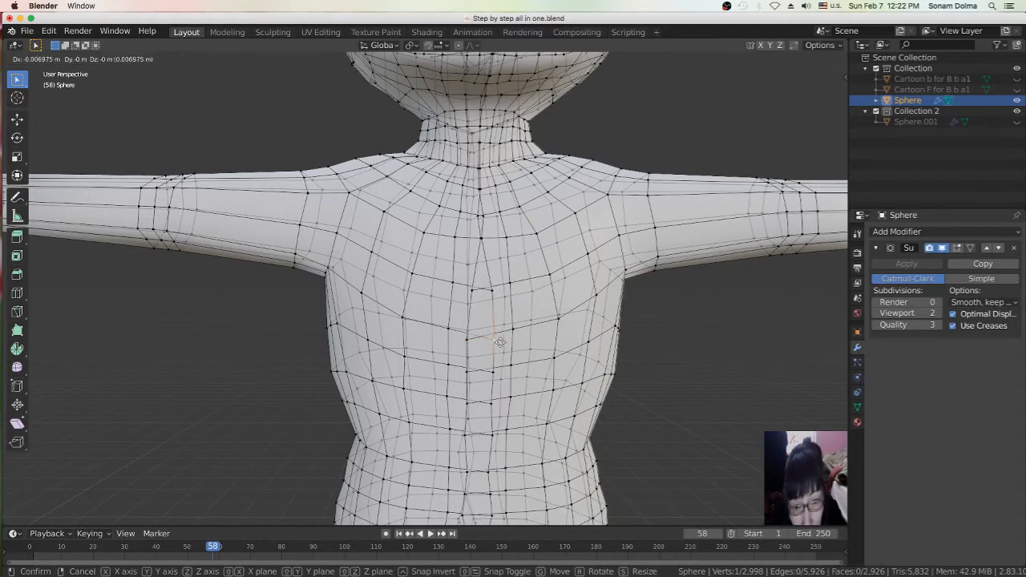
pyautogui.click(473, 343)
pyautogui.press('g')
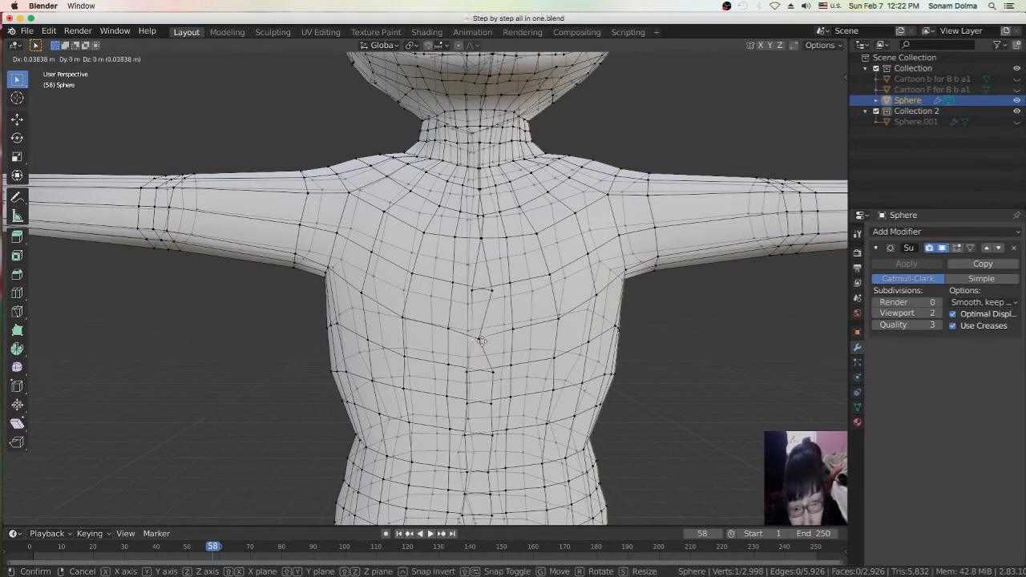
pyautogui.click(481, 346)
pyautogui.scroll(-2, 270, 177)
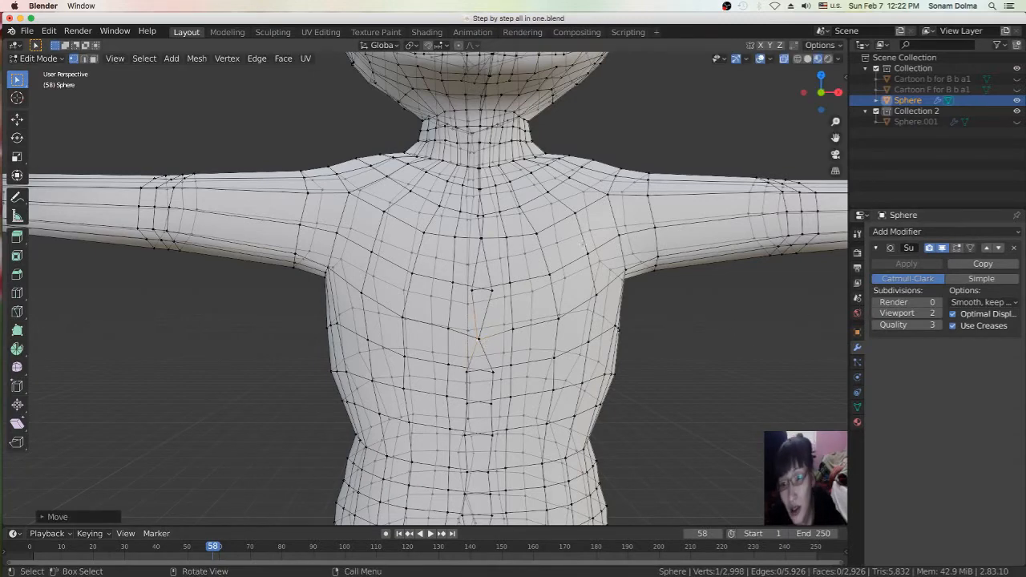
# - Undo the individual chest vertex moves and the application of the Mirror modifier, keeping the character in Object Mode
pyautogui.click(34, 59)
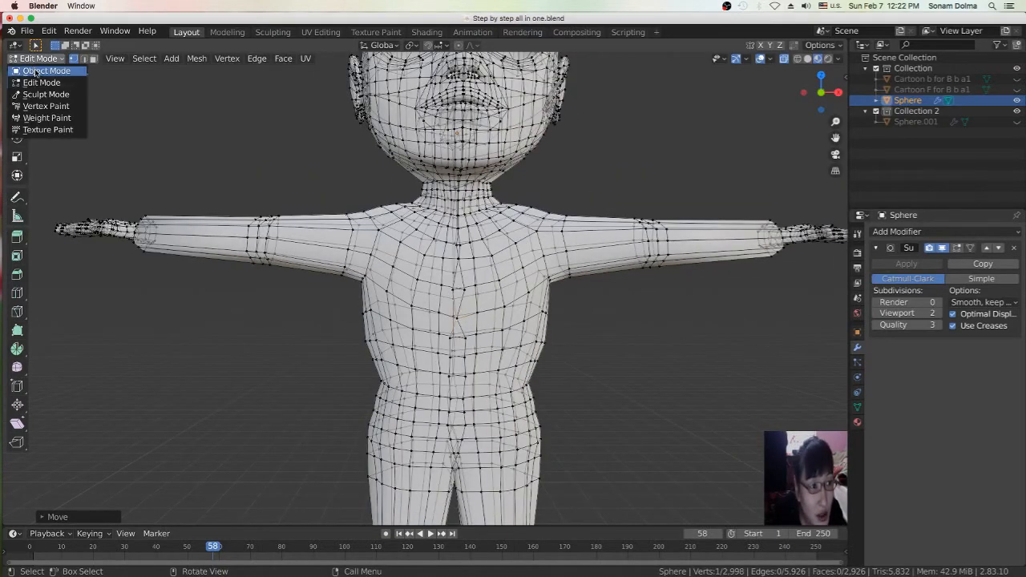
pyautogui.click(36, 71)
pyautogui.press('ctrl')
pyautogui.press('Tab')
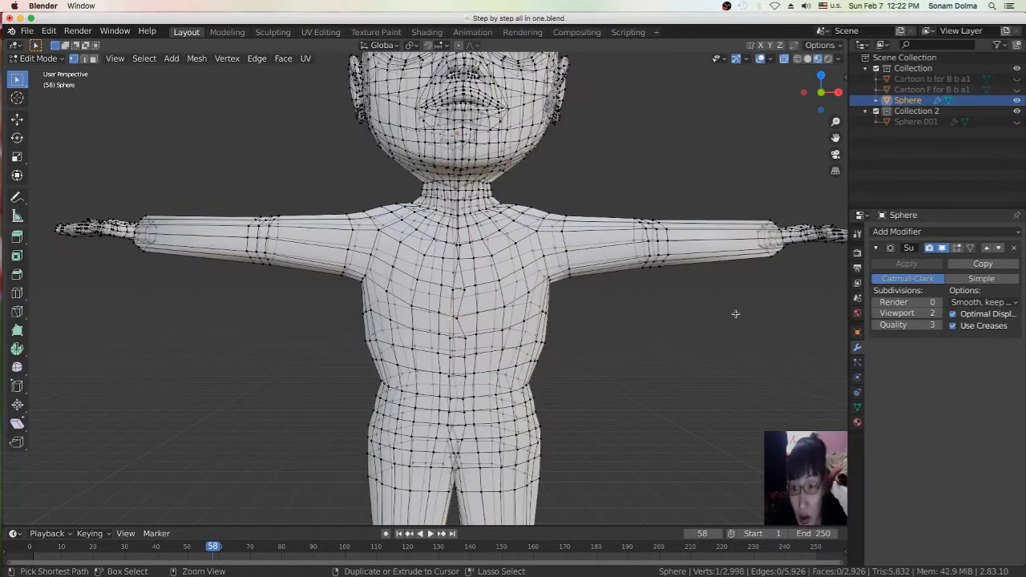
pyautogui.hotkey('ctrl', 'z')
pyautogui.press('Tab')
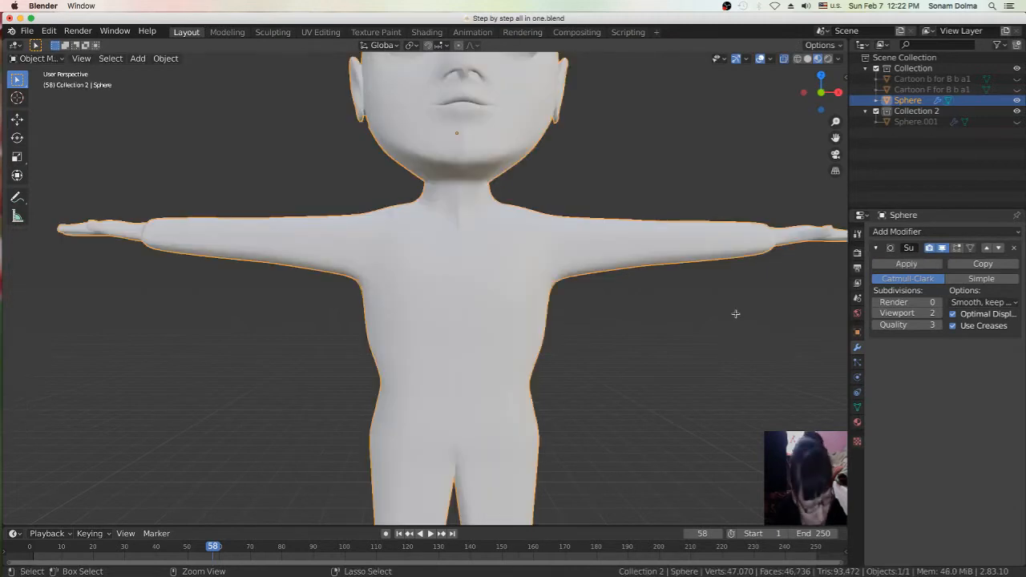
pyautogui.press('Tab')
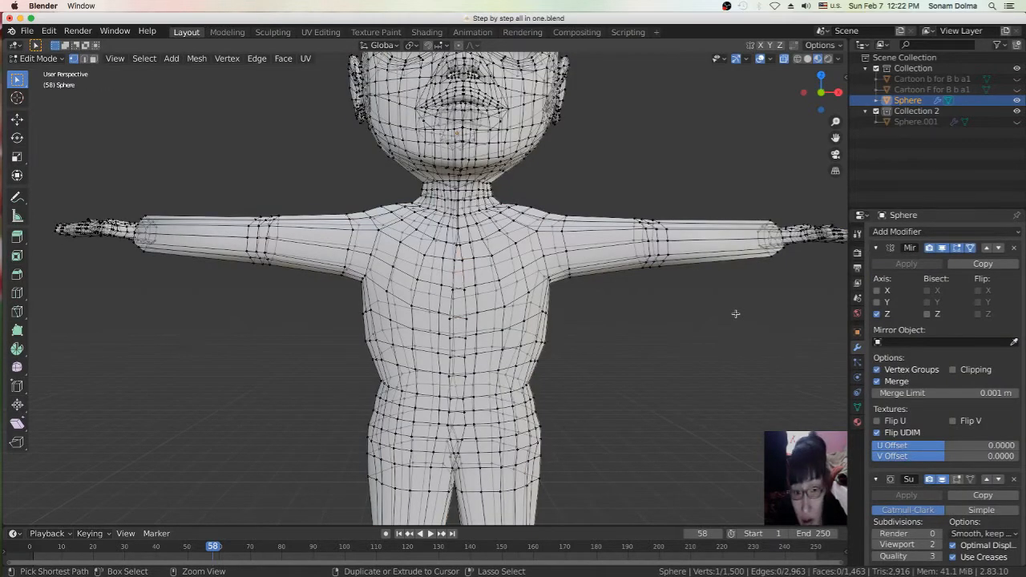
pyautogui.press('Tab')
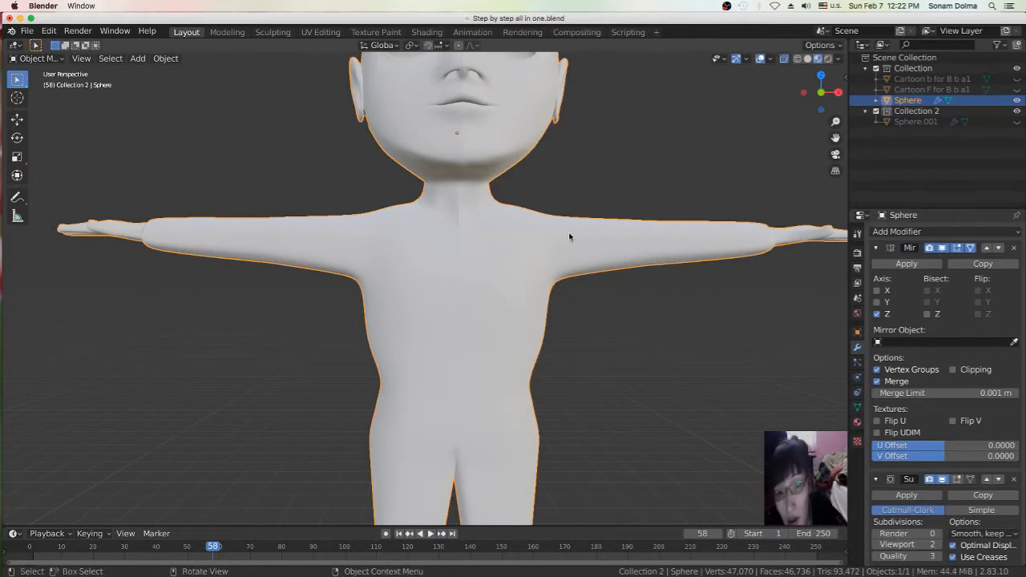
# - Switch the character back to Edit Mode and cancel a trial vertex move
pyautogui.click(52, 62)
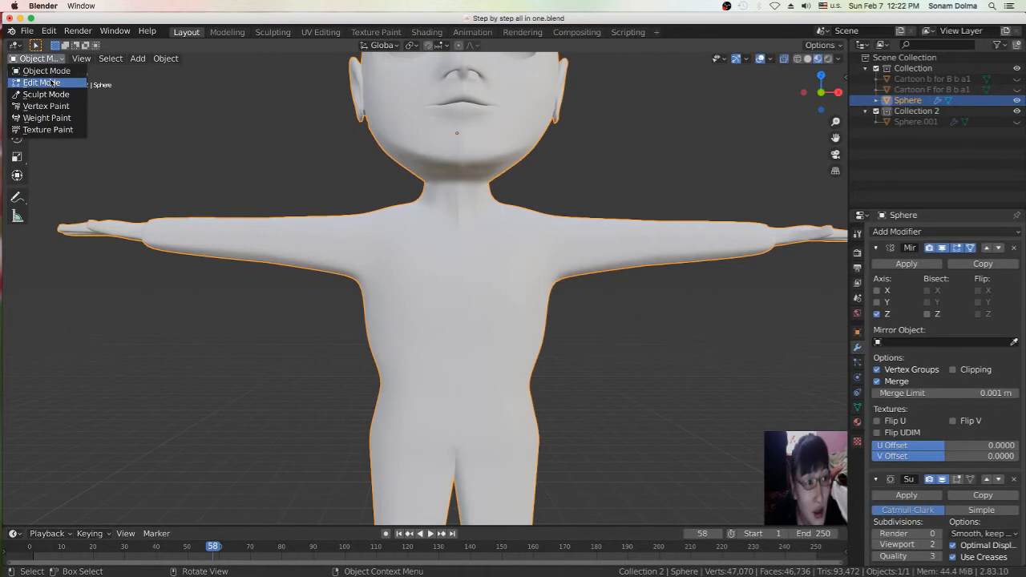
pyautogui.click(51, 82)
pyautogui.press('g')
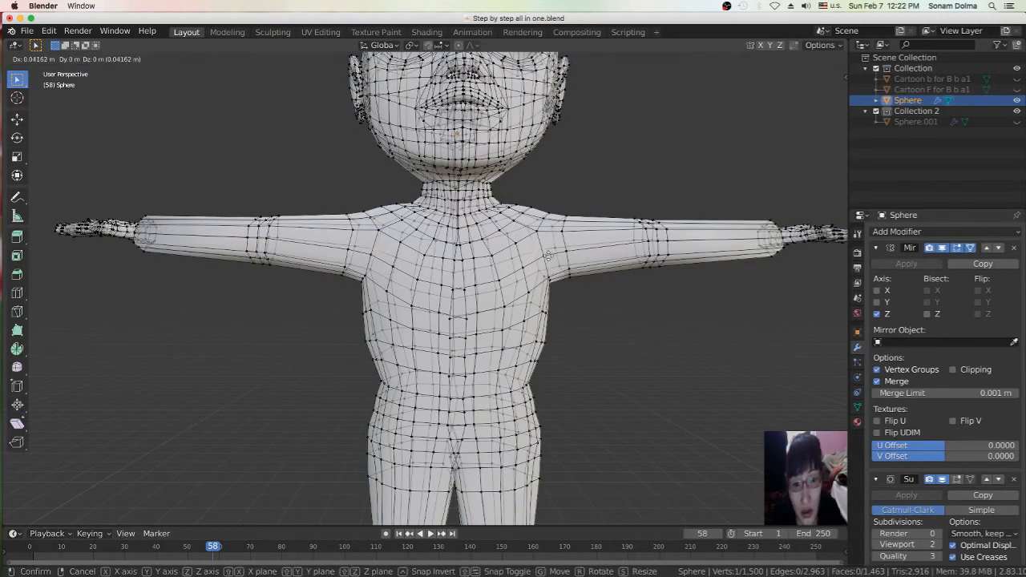
pyautogui.rightClick(550, 255)
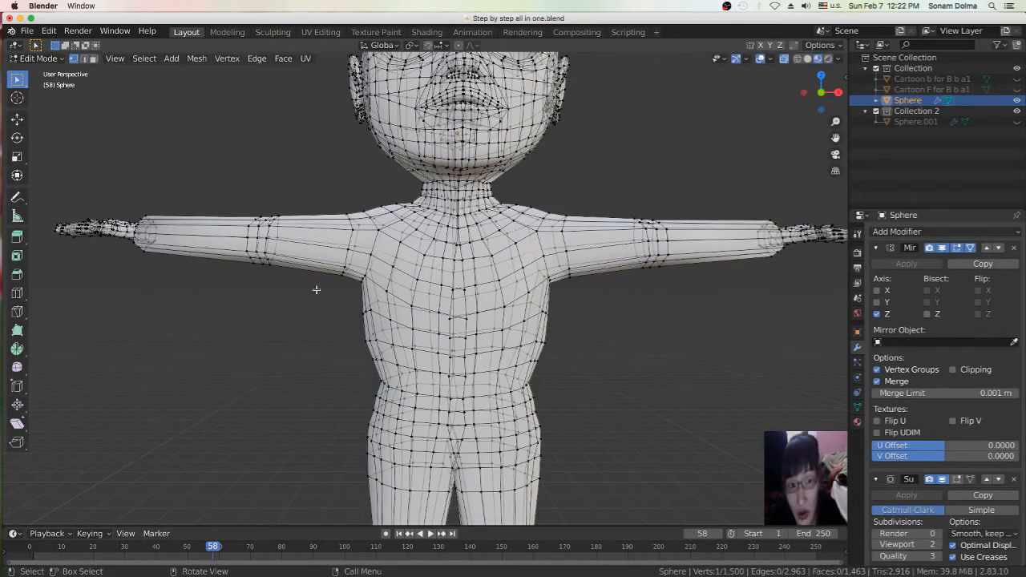
pyautogui.click(50, 60)
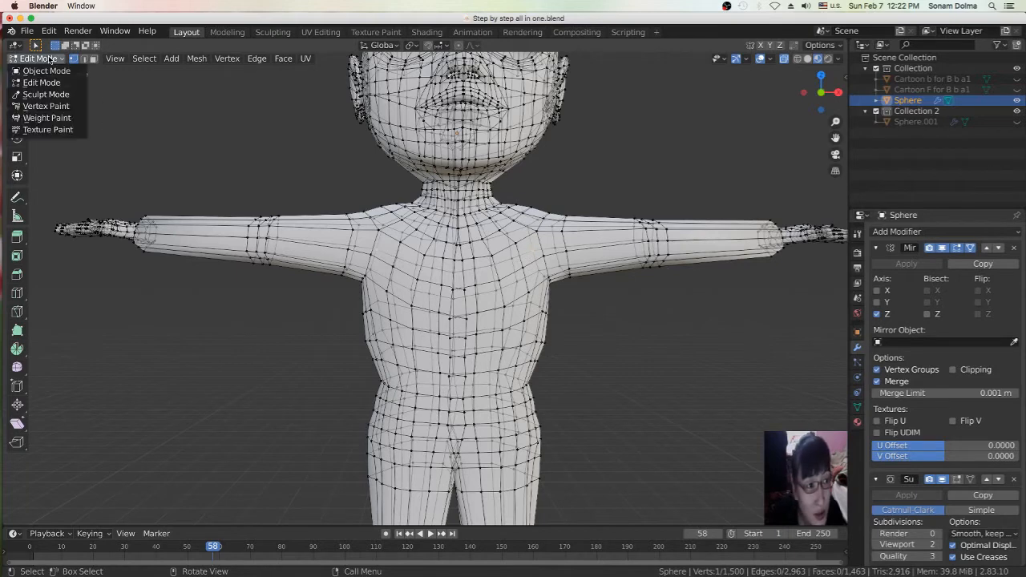
pyautogui.scroll(-5, 491, 247)
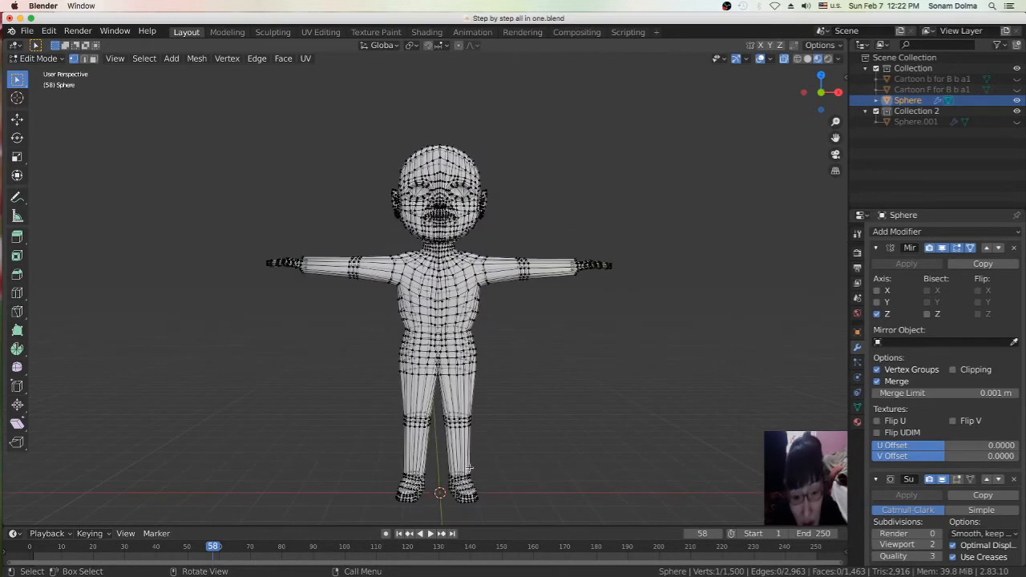
pyautogui.moveTo(559, 246)
pyautogui.mouseDown(button='middle')
pyautogui.moveTo(642, 213)
pyautogui.moveTo(541, 247)
pyautogui.mouseUp(button='middle')
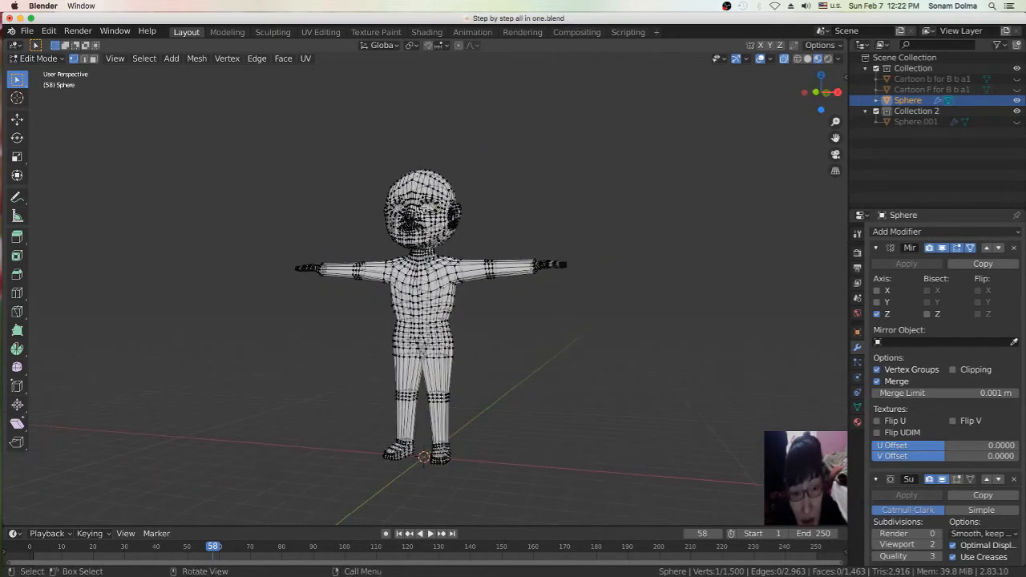
pyautogui.scroll(4, 523, 217)
pyautogui.moveTo(515, 214); pyautogui.dragTo(543, 214, button='middle')
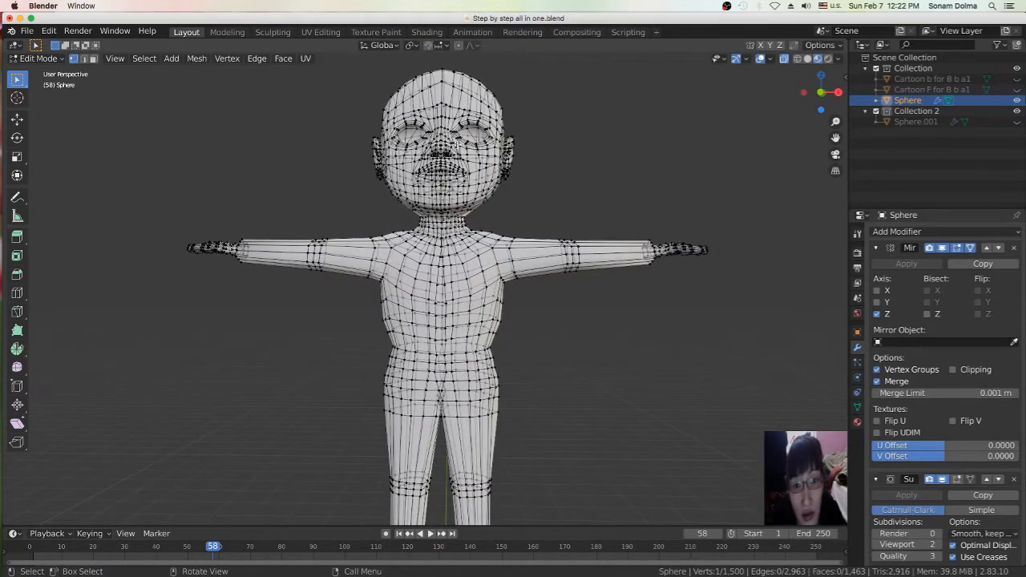
pyautogui.scroll(-3, 573, 351)
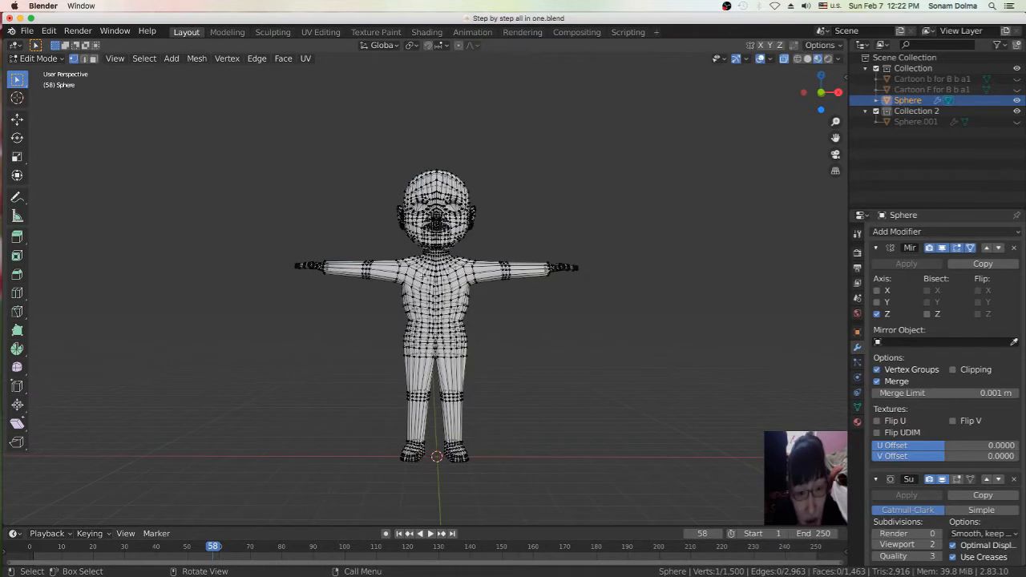
# - Switch the character to Object Mode and back to Edit Mode
pyautogui.click(42, 59)
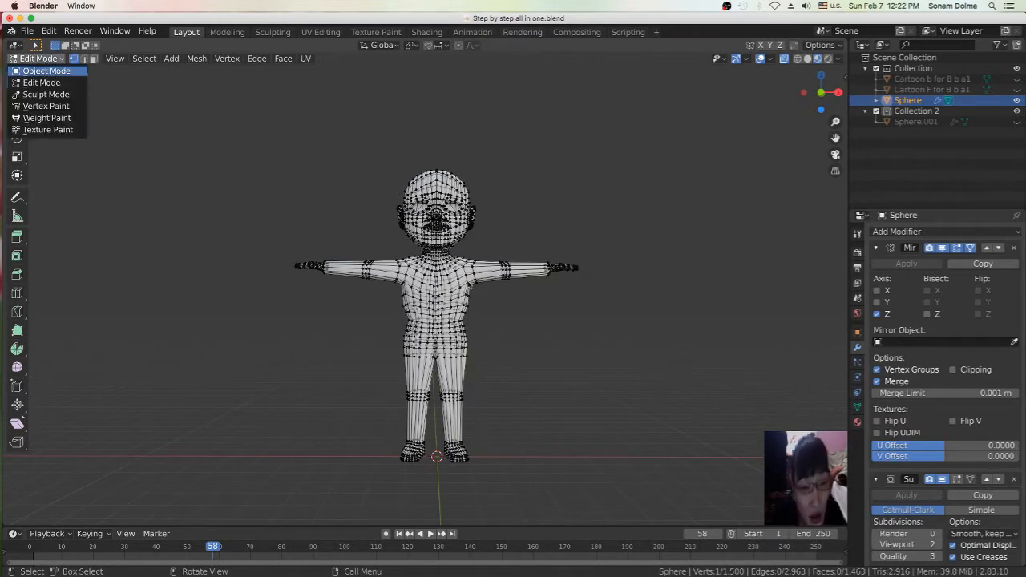
pyautogui.press('Tab')
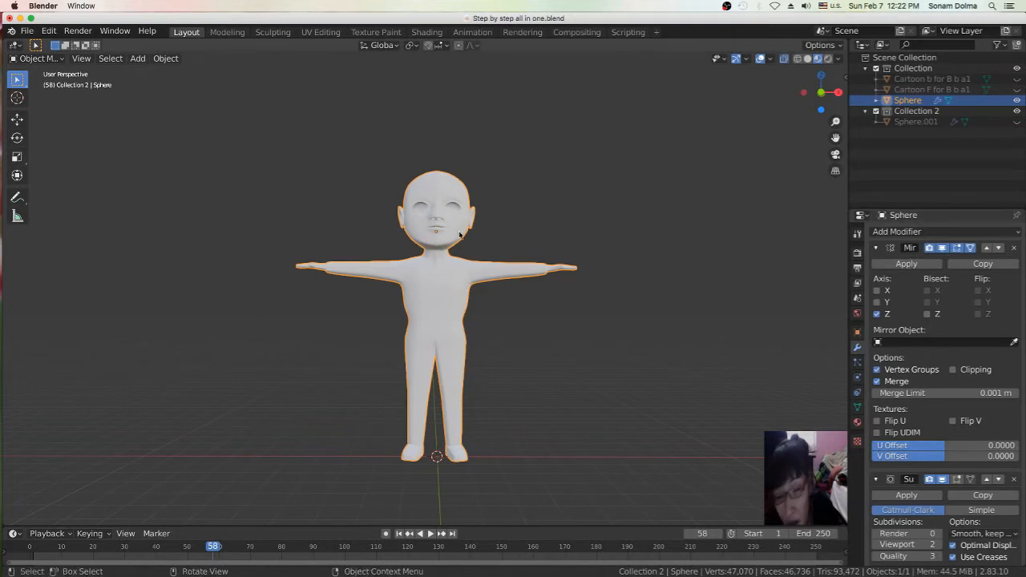
pyautogui.click(47, 57)
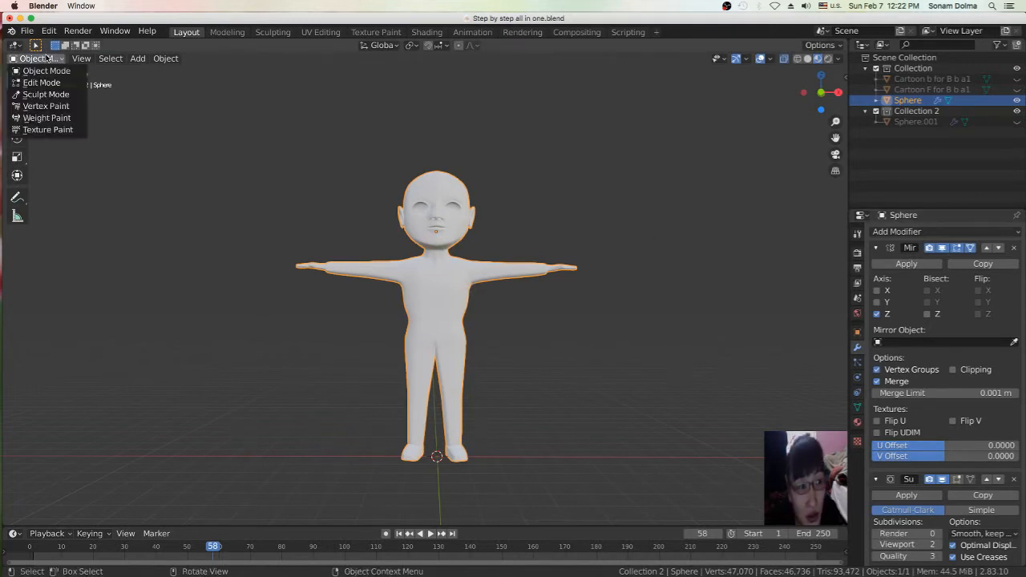
pyautogui.click(53, 72)
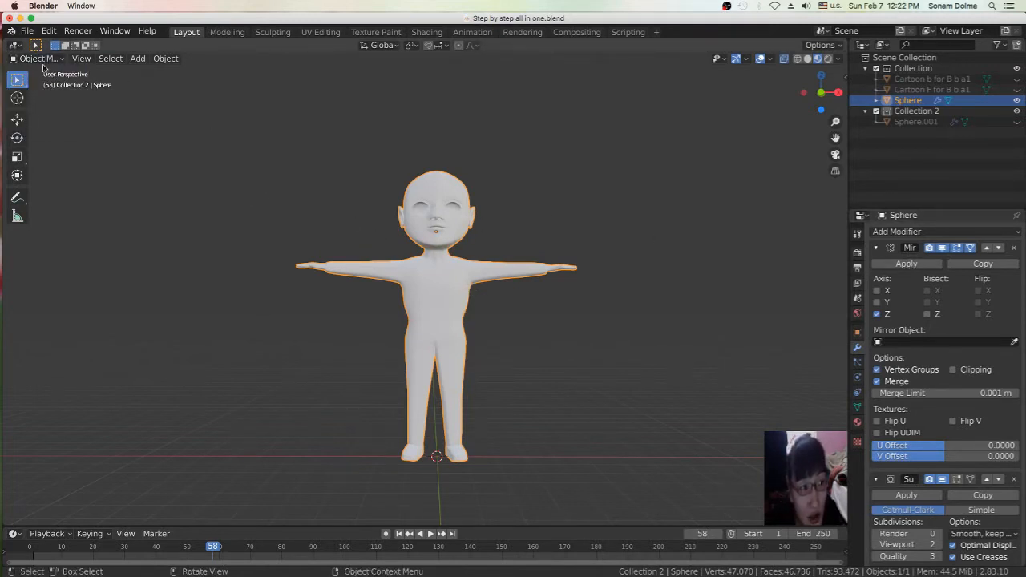
pyautogui.click(41, 60)
pyautogui.click(47, 84)
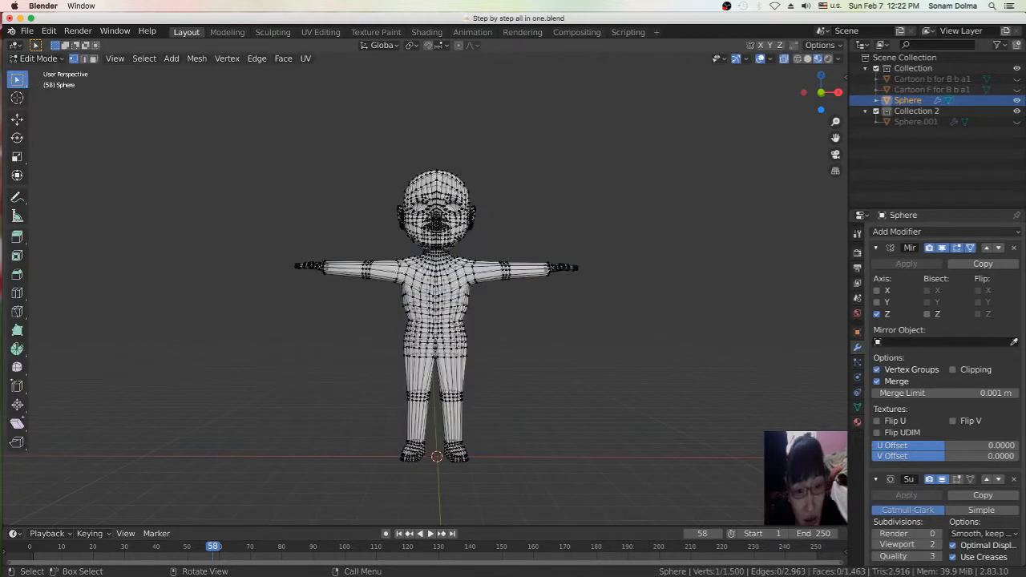
# - Try moving single vertices on the chest and under the arm with the Mirror modifier still live, cancelling each move
pyautogui.press('g')
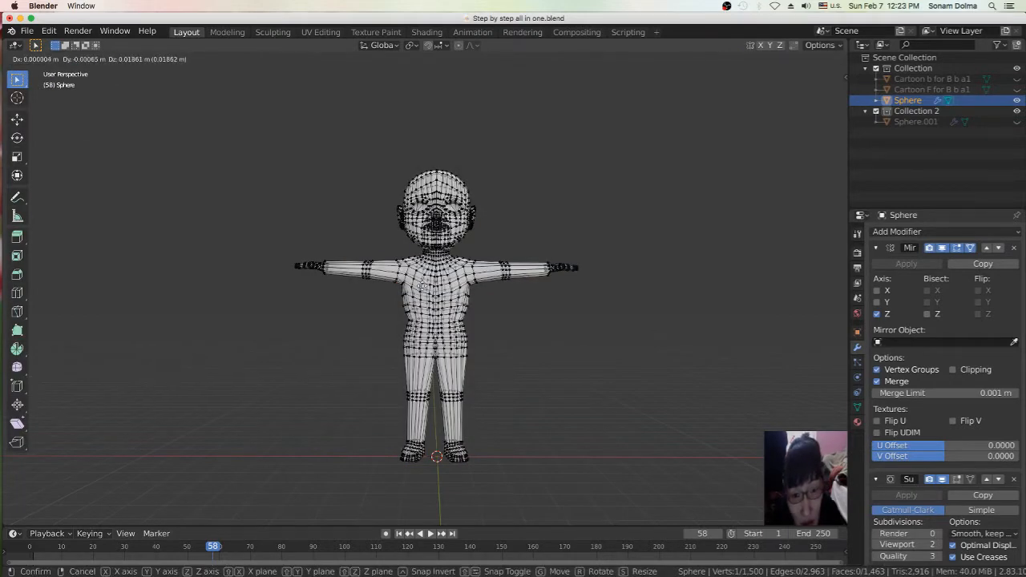
pyautogui.rightClick(422, 286)
pyautogui.scroll(5, 514, 305)
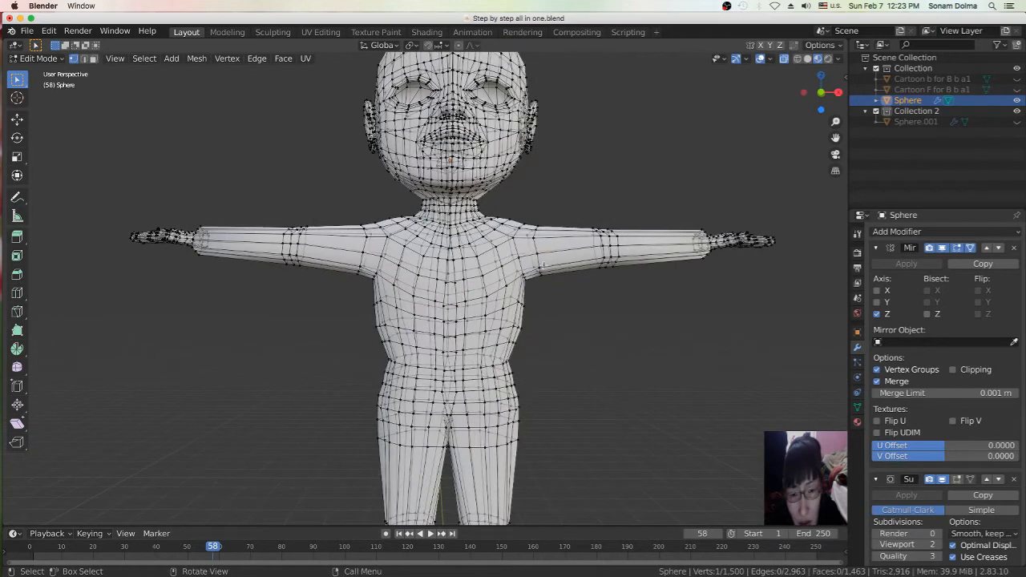
pyautogui.press('g')
pyautogui.rightClick(545, 274)
pyautogui.scroll(-2, 544, 275)
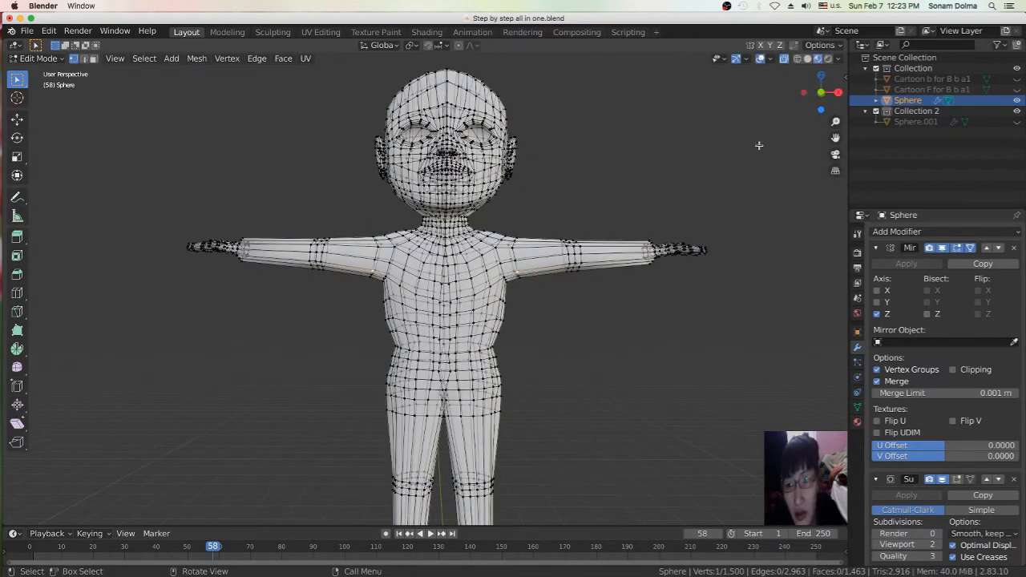
# - Return the character to Object Mode and apply its Mirror modifier on the Z axis
pyautogui.click(40, 59)
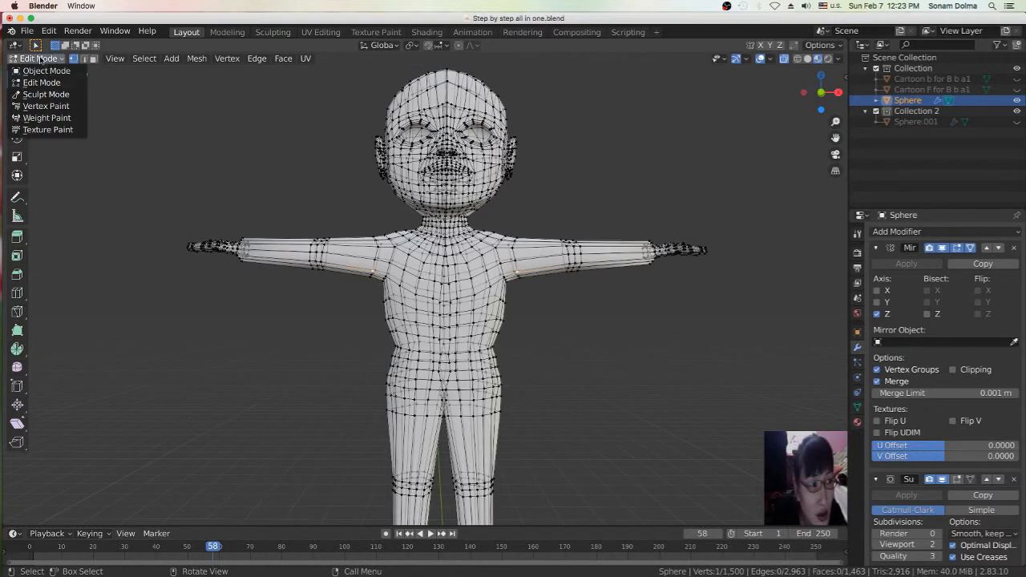
pyautogui.click(46, 71)
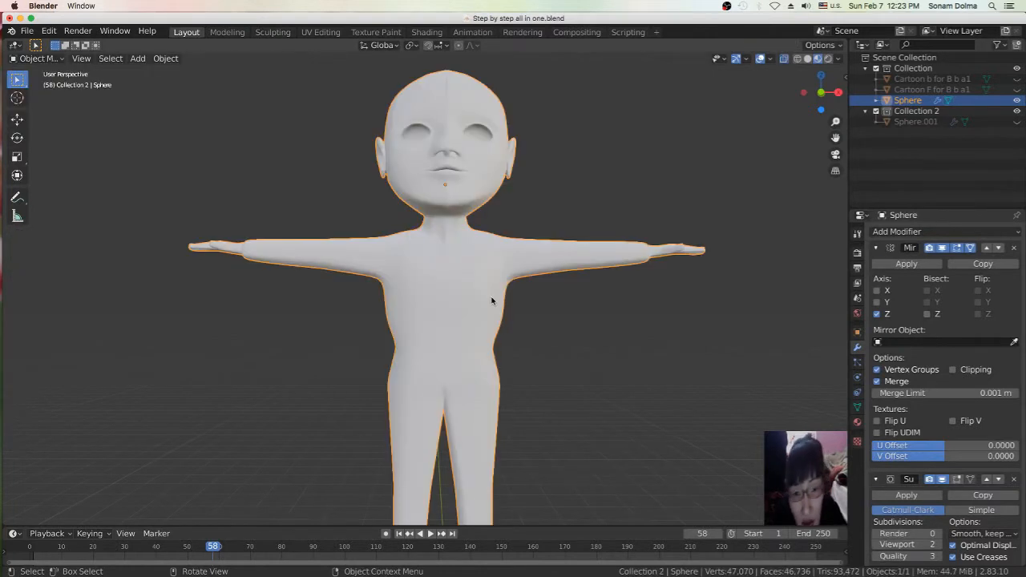
pyautogui.click(895, 266)
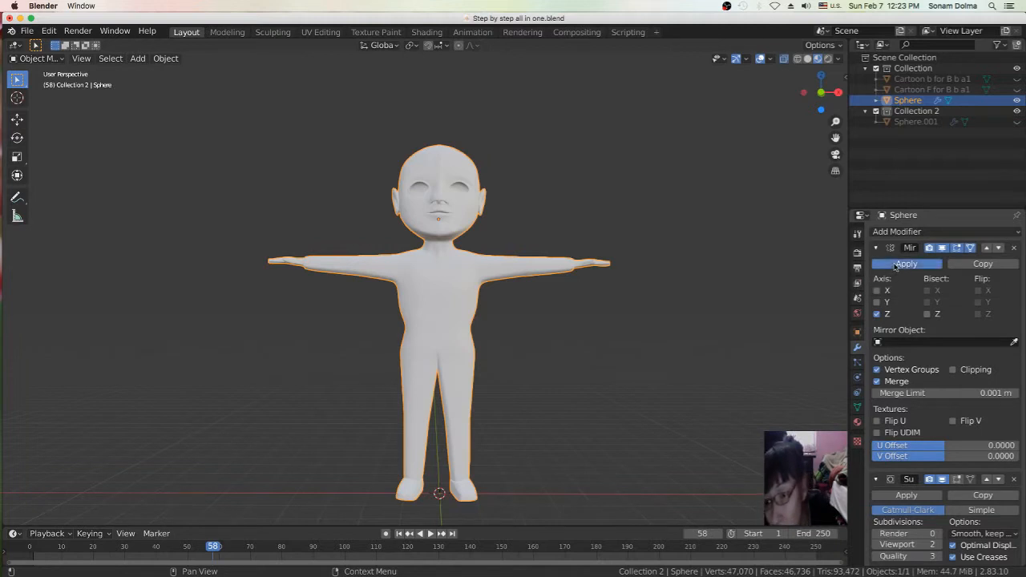
pyautogui.scroll(3, 498, 305)
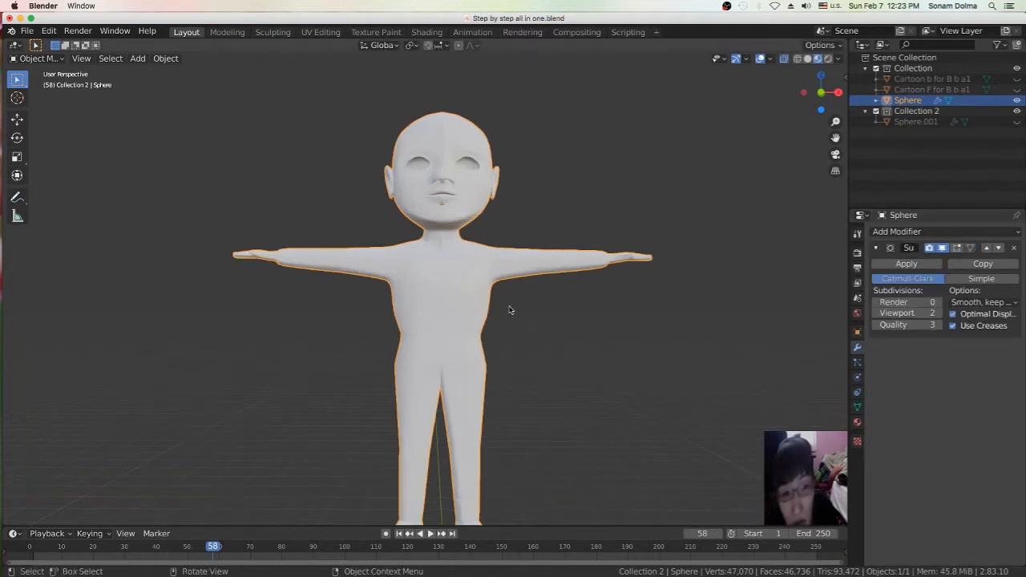
pyautogui.scroll(-3, 484, 311)
pyautogui.moveTo(476, 298); pyautogui.dragTo(456, 320, button='middle')
# - Deselect the character in Object Mode and put it into Edit Mode
pyautogui.rightClick(36, 59)
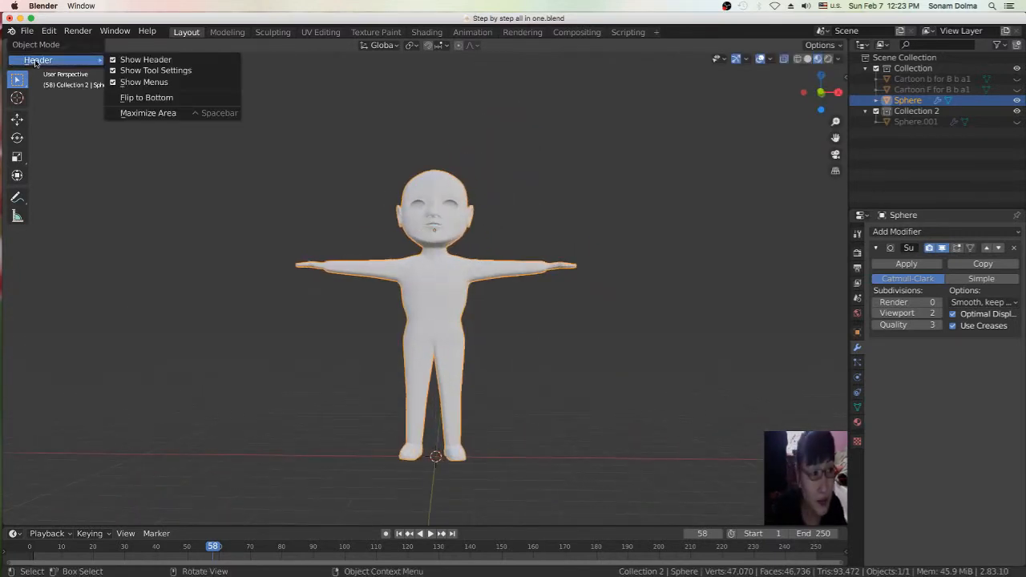
pyautogui.click(281, 238)
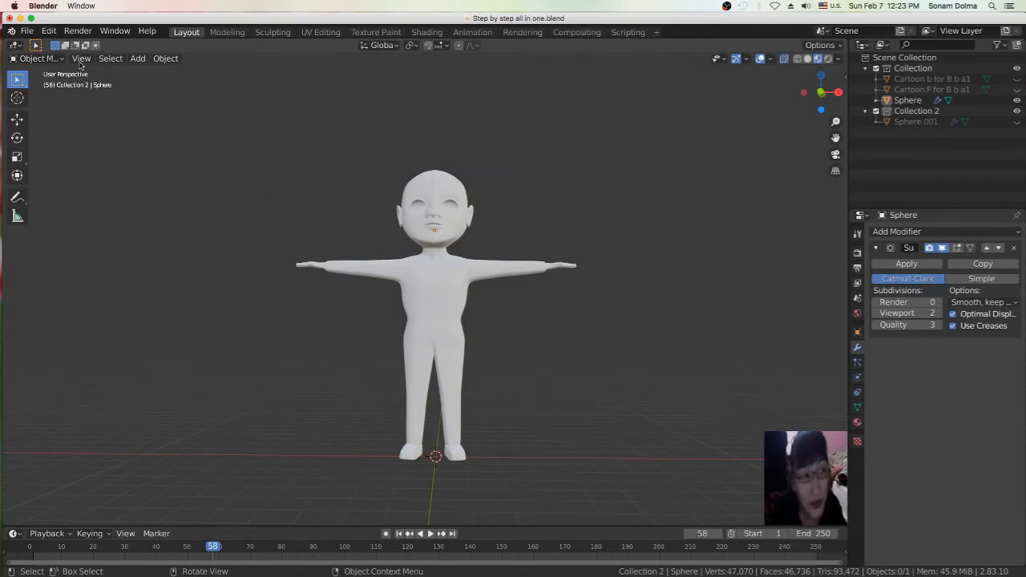
pyautogui.click(49, 62)
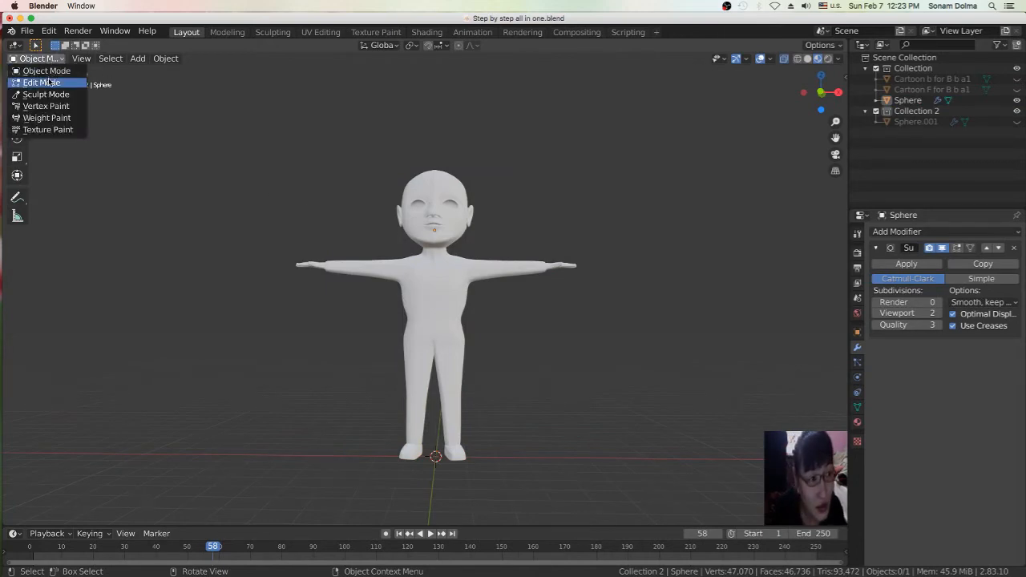
pyautogui.click(50, 84)
# - Move the paired vertices in two rows at the middle of the chest individually onto the body's centre line
pyautogui.scroll(5, 433, 289)
pyautogui.click(464, 284)
pyautogui.press('g')
pyautogui.click(454, 277)
pyautogui.press('g')
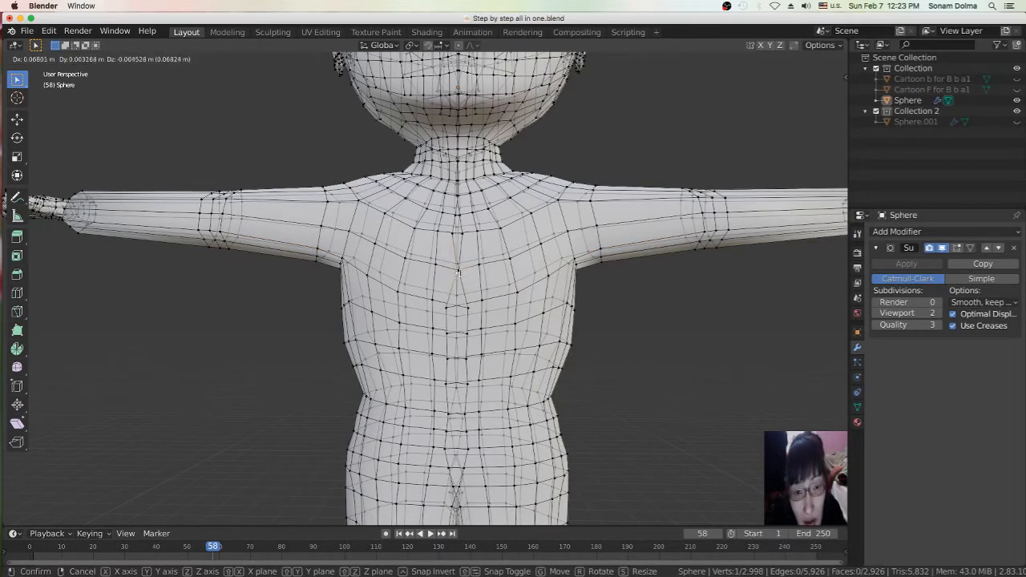
pyautogui.click(461, 274)
pyautogui.press('g')
pyautogui.click(462, 317)
pyautogui.press('g')
pyautogui.click(464, 316)
pyautogui.press('g')
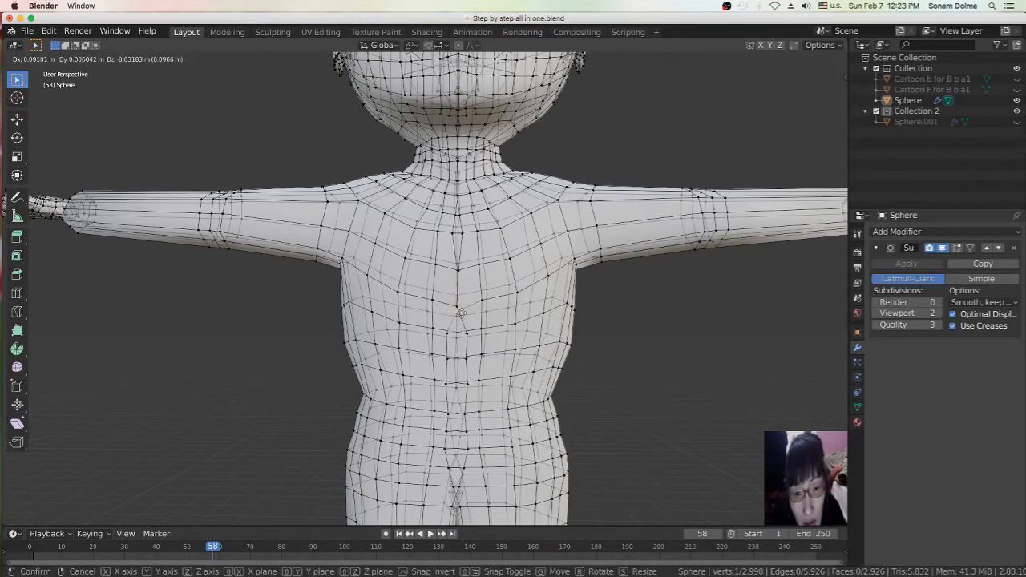
pyautogui.click(461, 308)
# - Select the pair of vertices beside the centre line of the upper chest and merge them at center
pyautogui.scroll(-1, 479, 334)
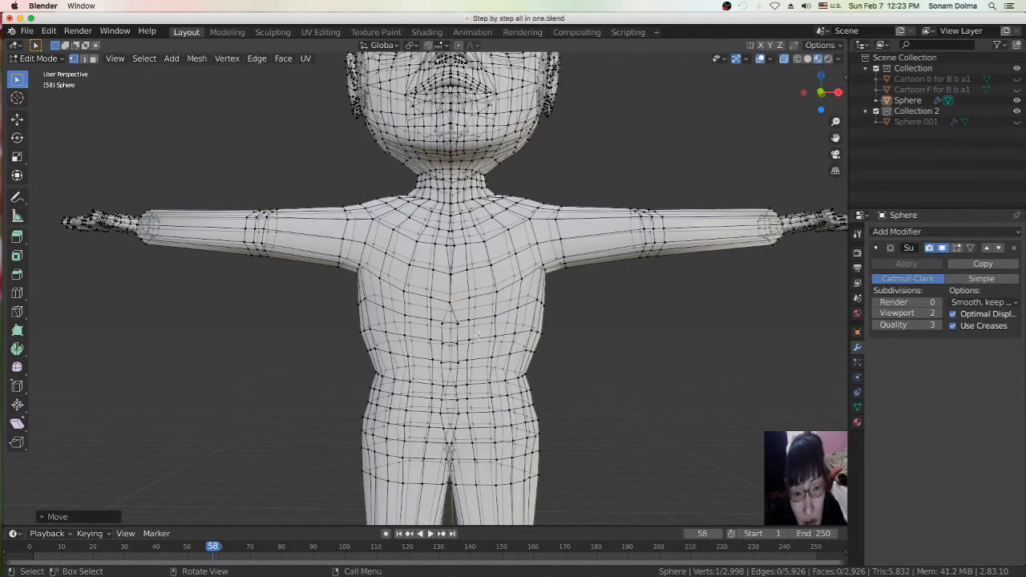
pyautogui.scroll(2, 459, 262)
pyautogui.moveTo(464, 264); pyautogui.dragTo(477, 266, button='middle')
pyautogui.press('c')
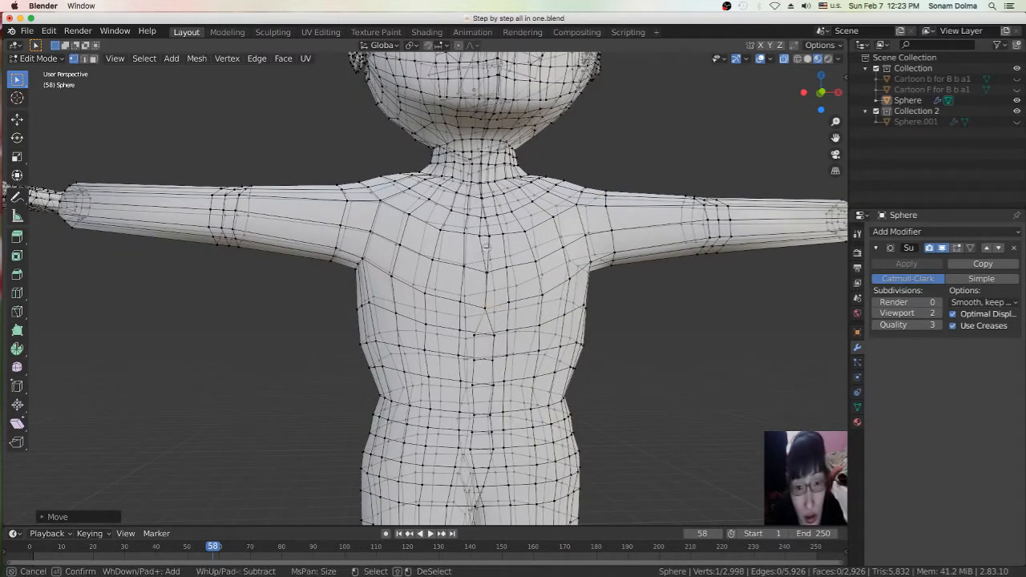
pyautogui.click(482, 238)
pyautogui.press('Escape')
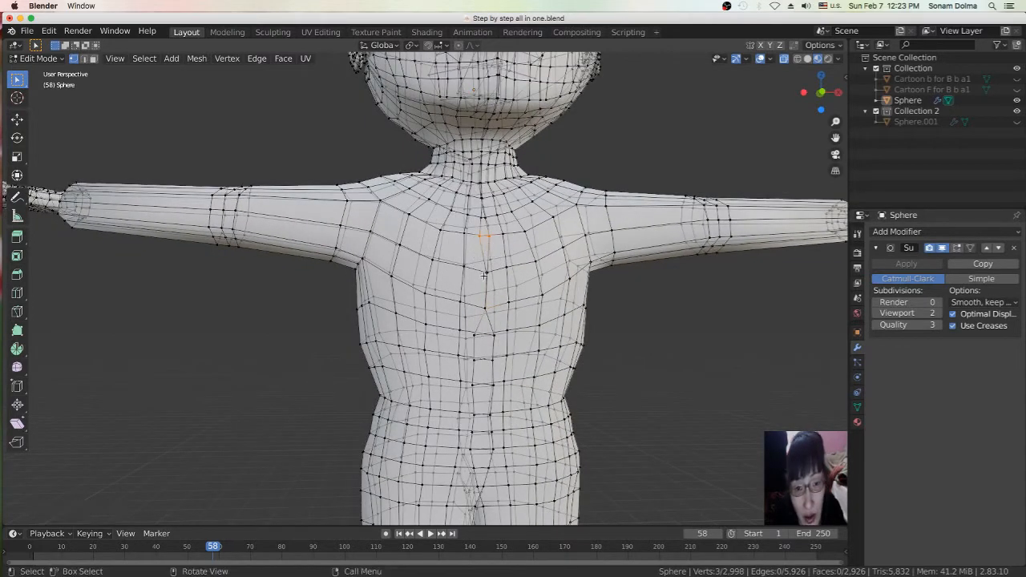
pyautogui.click(483, 308)
pyautogui.hotkey('alt', 'a')
pyautogui.keyDown('shift'); pyautogui.click(485, 239); pyautogui.keyUp('shift')
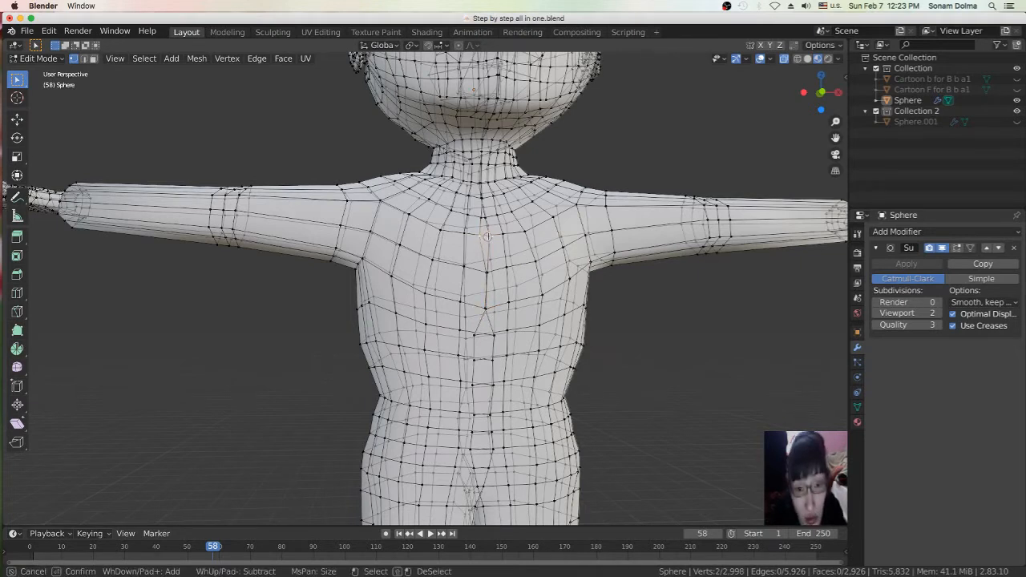
pyautogui.press('m')
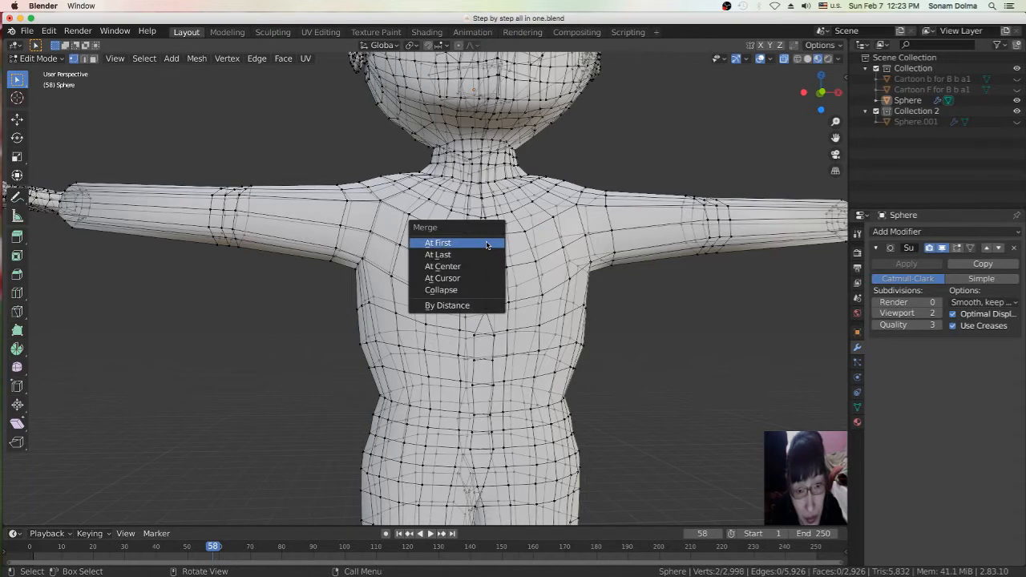
pyautogui.click(483, 270)
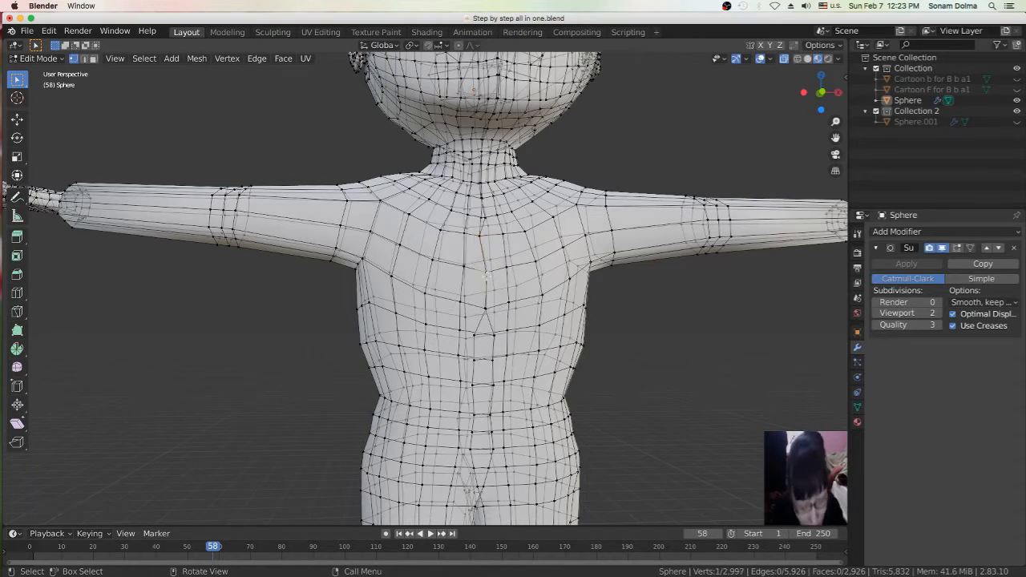
# - Undo the upper-chest vertex merge and the selection changes made before it, one operation at a time
pyautogui.click(48, 30)
pyautogui.click(64, 46)
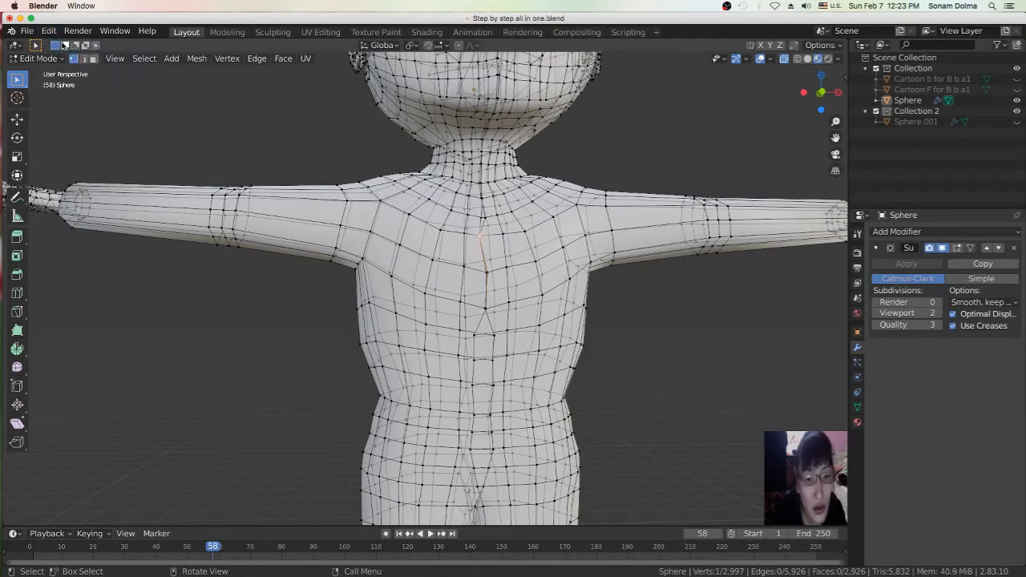
pyautogui.click(48, 30)
pyautogui.click(63, 45)
pyautogui.click(48, 31)
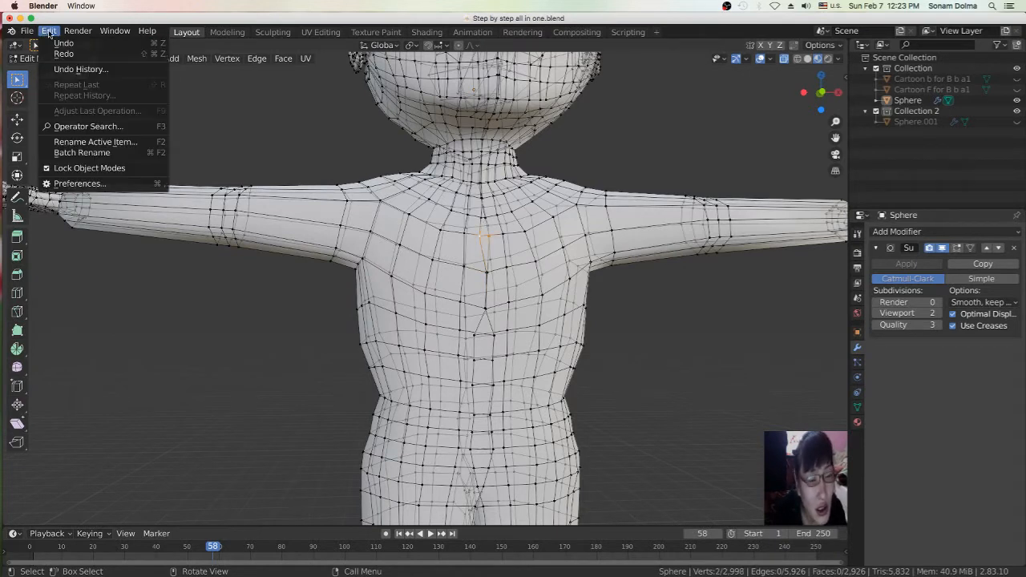
pyautogui.click(63, 44)
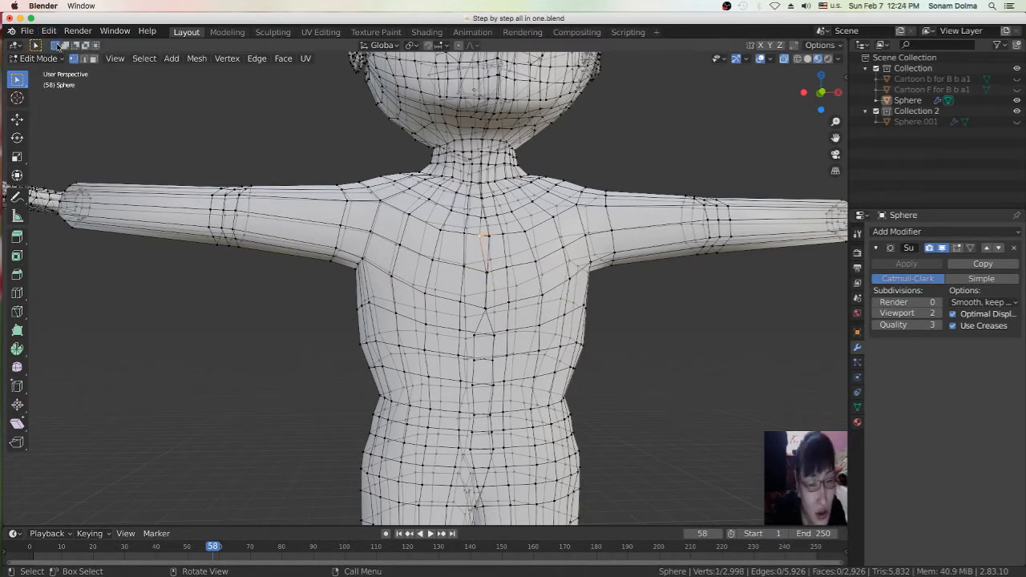
pyautogui.click(51, 31)
pyautogui.click(52, 32)
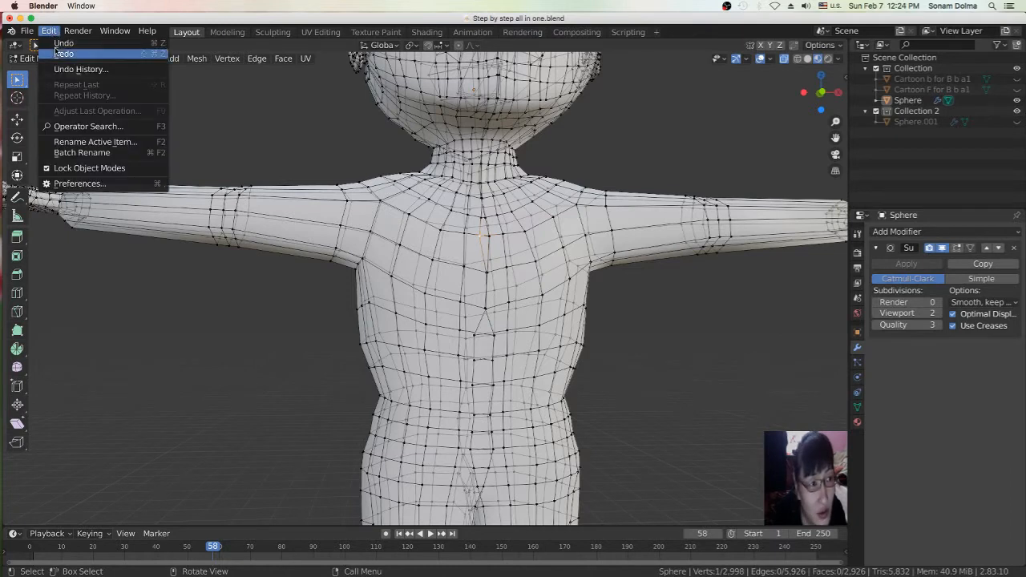
pyautogui.click(58, 46)
pyautogui.click(54, 34)
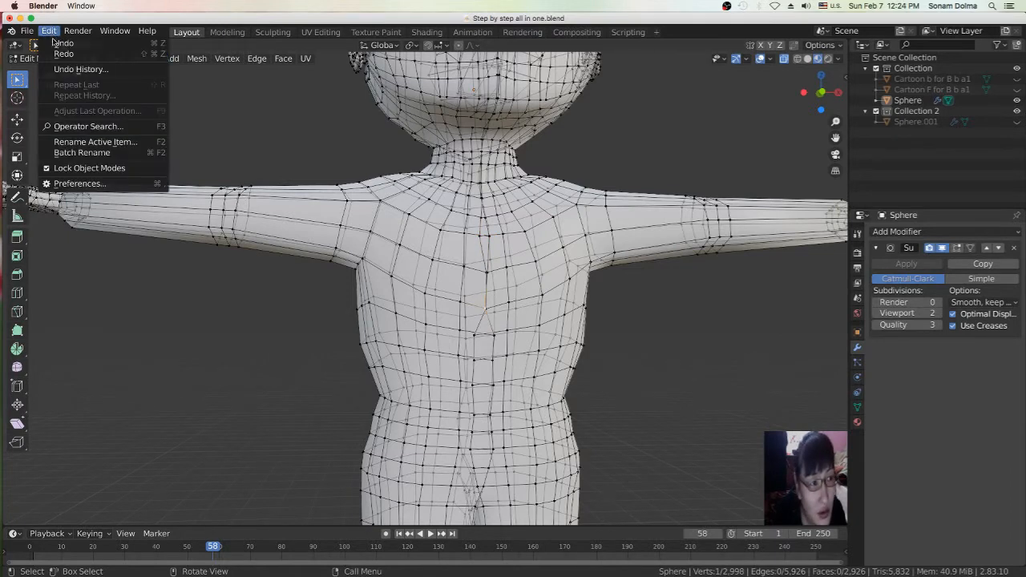
pyautogui.click(61, 51)
pyautogui.click(53, 35)
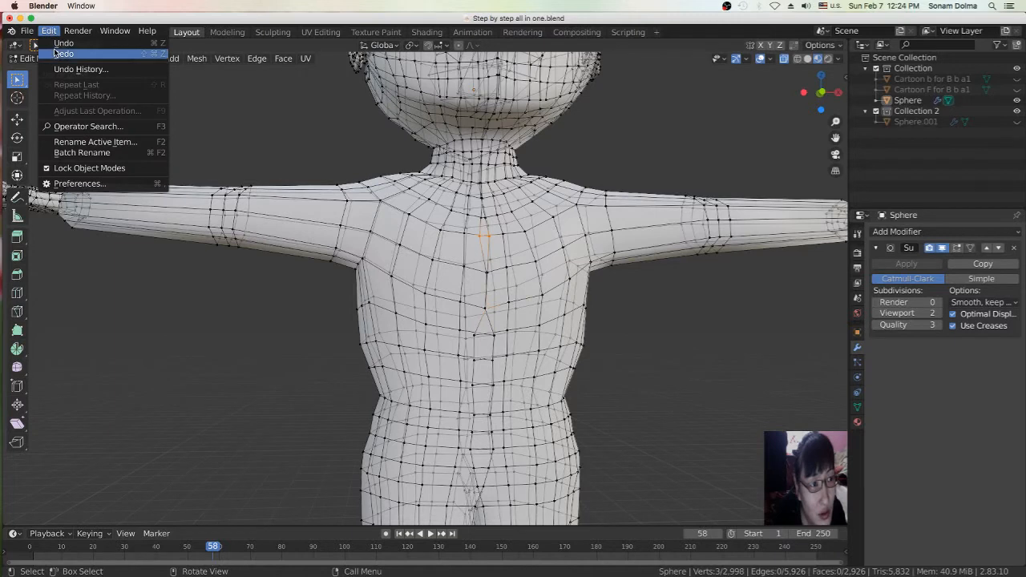
pyautogui.click(59, 46)
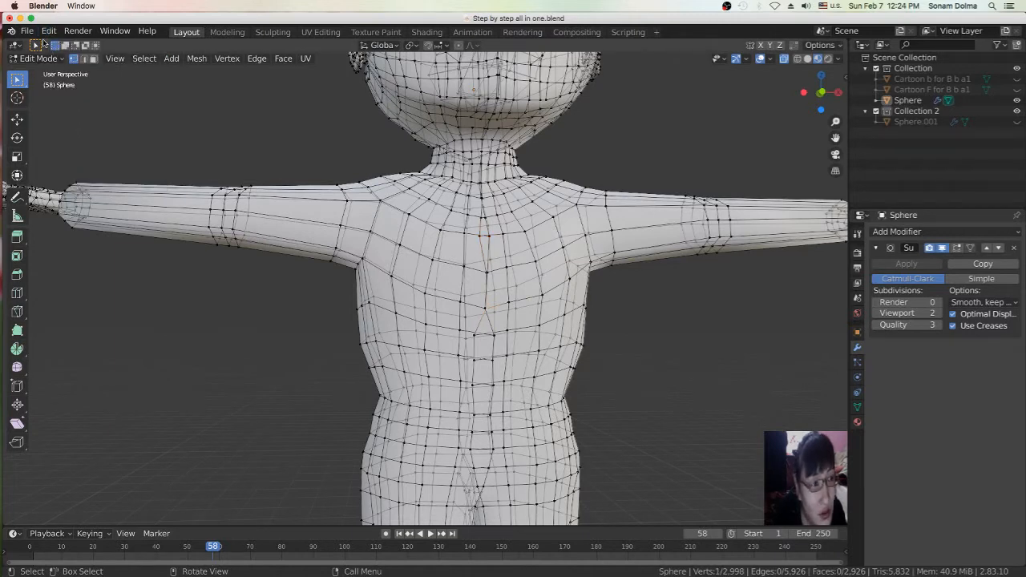
pyautogui.click(49, 32)
pyautogui.click(53, 46)
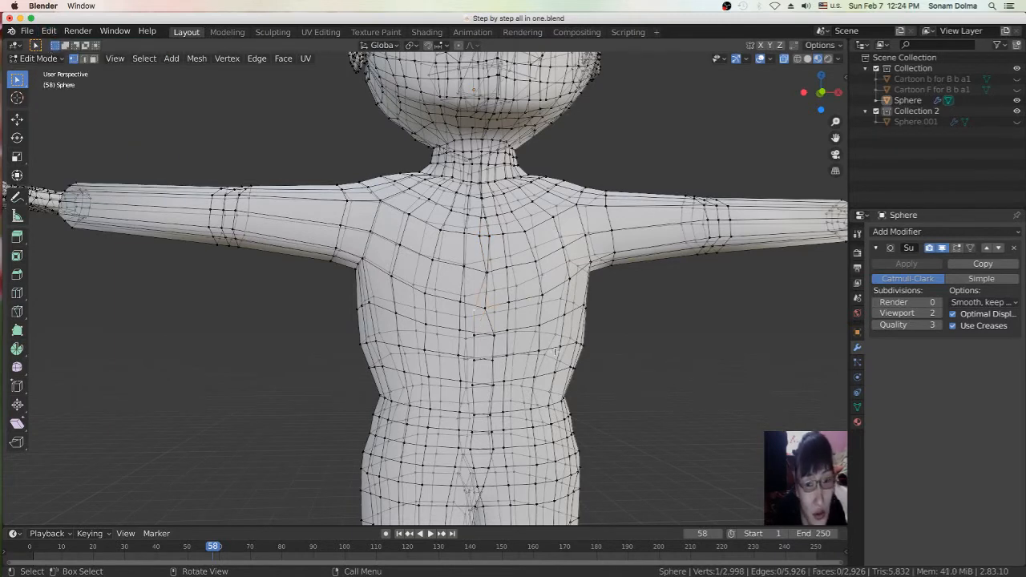
# - Undo the individual moves of the middle chest vertices, keeping the Mirror modifier applied
pyautogui.hotkey('ctrl', 'z')
pyautogui.hotkey('ctrl', 'z')
pyautogui.hotkey('ctrl', 'z')
pyautogui.hotkey('ctrl', 'z')
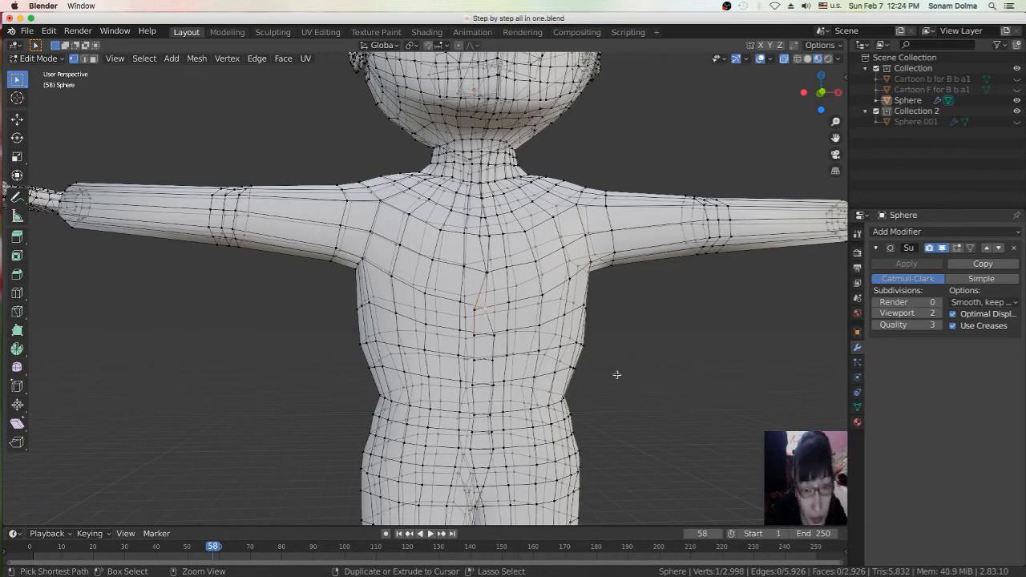
pyautogui.hotkey('ctrl', 'z')
pyautogui.hotkey('ctrl', 'z')
pyautogui.hotkey('ctrl', 'z')
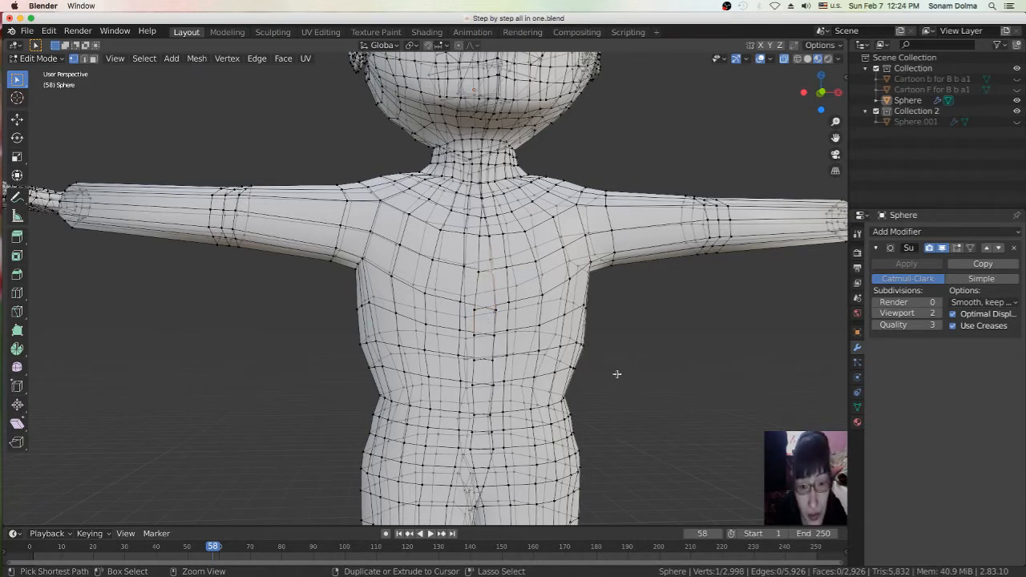
pyautogui.scroll(-4, 538, 327)
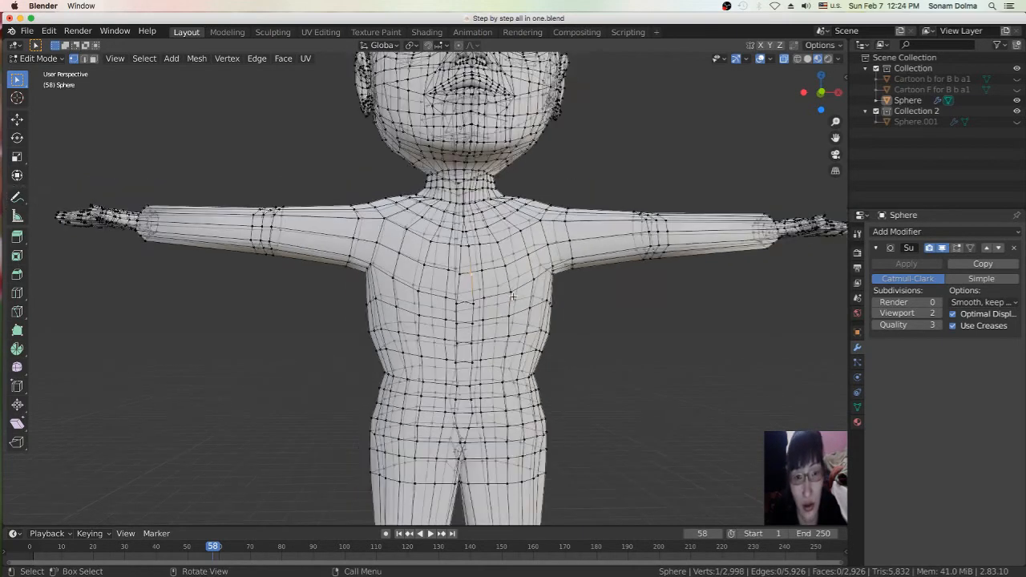
pyautogui.scroll(3, 486, 289)
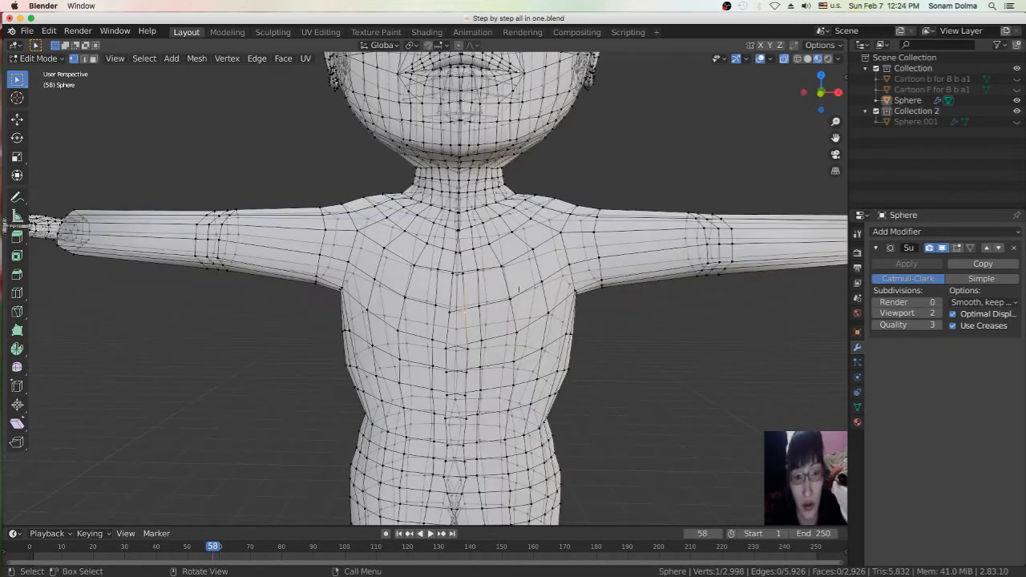
# - Circle-select the waist, side torso and shoulder vertices, plus the character's right arm as far as the elbow loops
pyautogui.scroll(2, 519, 290)
pyautogui.keyDown('shift'); pyautogui.moveTo(527, 273); pyautogui.dragTo(508, 341, button='middle'); pyautogui.keyUp('shift')
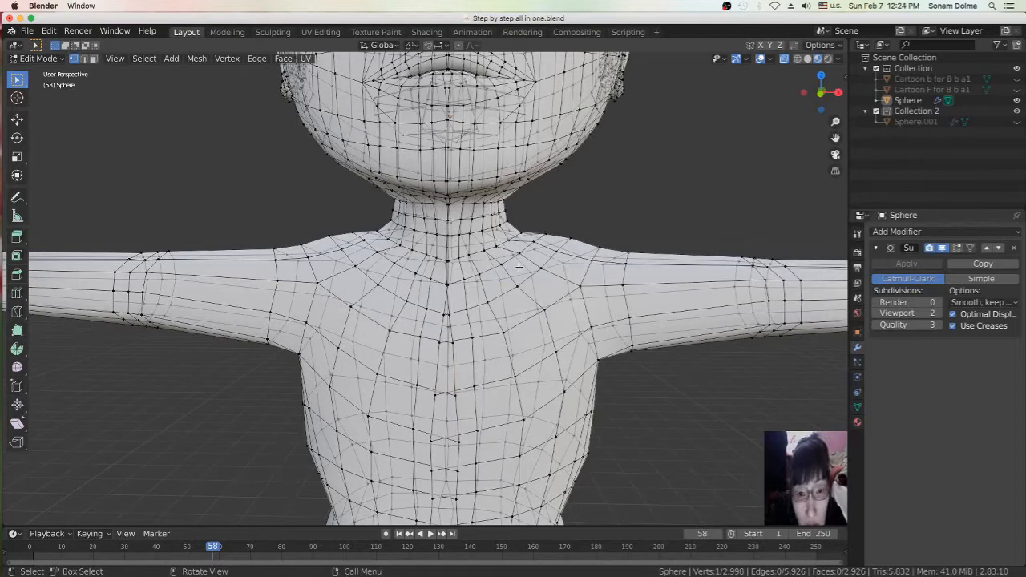
pyautogui.scroll(1, 519, 267)
pyautogui.moveTo(519, 267); pyautogui.dragTo(528, 266, button='middle')
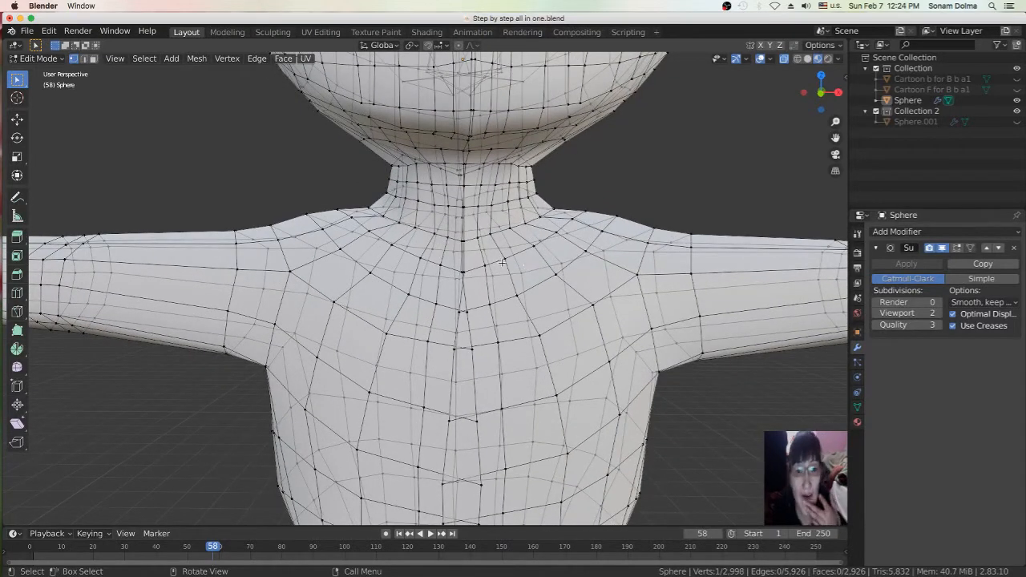
pyautogui.scroll(-7, 538, 429)
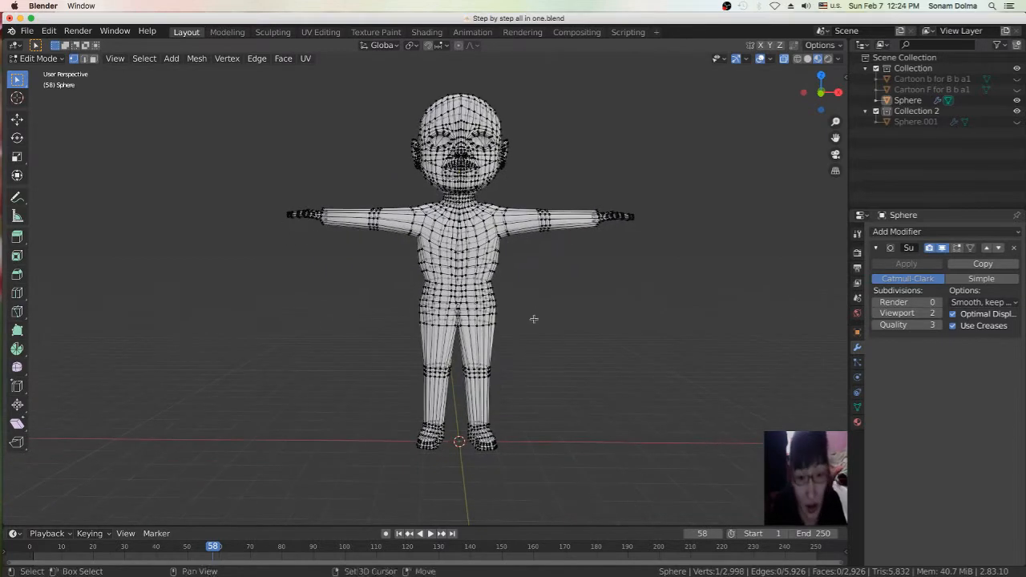
pyautogui.scroll(2, 522, 351)
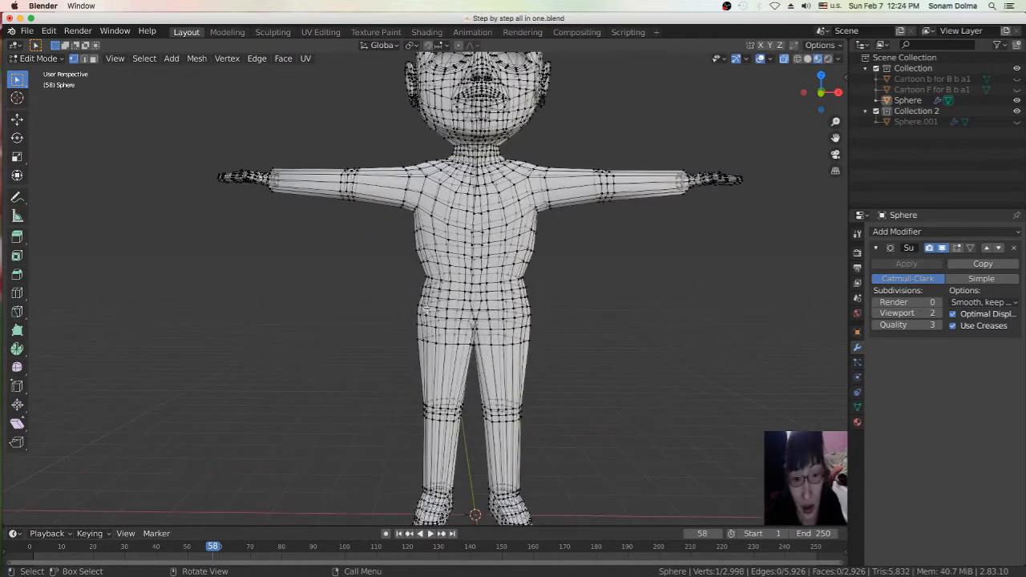
pyautogui.moveTo(507, 322); pyautogui.dragTo(515, 304, button='middle')
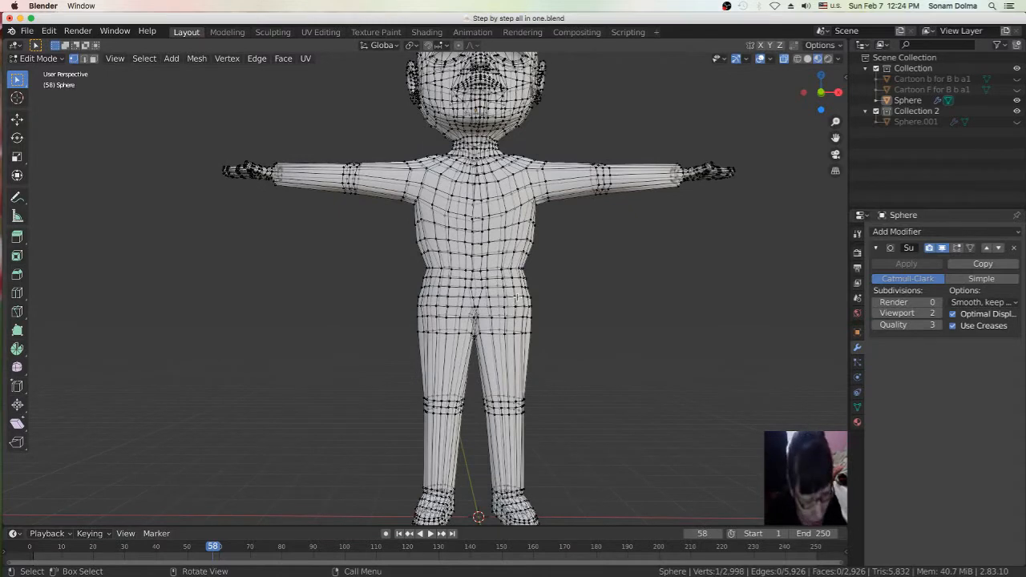
pyautogui.press('c')
pyautogui.moveTo(521, 294)
pyautogui.mouseDown()
pyautogui.moveTo(527, 287)
pyautogui.moveTo(422, 288)
pyautogui.moveTo(415, 276)
pyautogui.moveTo(449, 265)
pyautogui.moveTo(529, 273)
pyautogui.moveTo(465, 238)
pyautogui.moveTo(407, 240)
pyautogui.moveTo(401, 186)
pyautogui.moveTo(425, 160)
pyautogui.moveTo(358, 168)
pyautogui.moveTo(341, 182)
pyautogui.moveTo(348, 192)
pyautogui.mouseUp()
pyautogui.moveTo(546, 159)
pyautogui.mouseDown()
pyautogui.moveTo(535, 226)
pyautogui.moveTo(465, 256)
pyautogui.moveTo(490, 257)
pyautogui.mouseUp()
pyautogui.press('Escape')
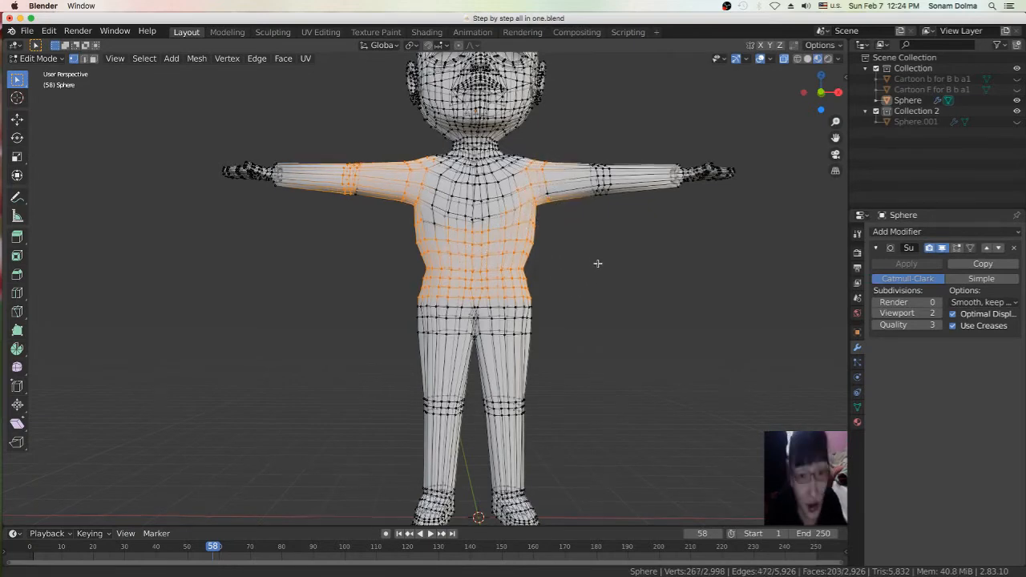
# - Add the remaining chest vertices and the character's left arm as far as the elbow loops to the selection
pyautogui.keyDown('shift'); pyautogui.moveTo(597, 263); pyautogui.dragTo(574, 312, button='middle'); pyautogui.keyUp('shift')
pyautogui.press('c')
pyautogui.moveTo(582, 298)
pyautogui.mouseDown()
pyautogui.moveTo(591, 280)
pyautogui.moveTo(550, 245)
pyautogui.moveTo(521, 267)
pyautogui.moveTo(449, 289)
pyautogui.moveTo(418, 269)
pyautogui.moveTo(309, 279)
pyautogui.moveTo(537, 297)
pyautogui.mouseUp()
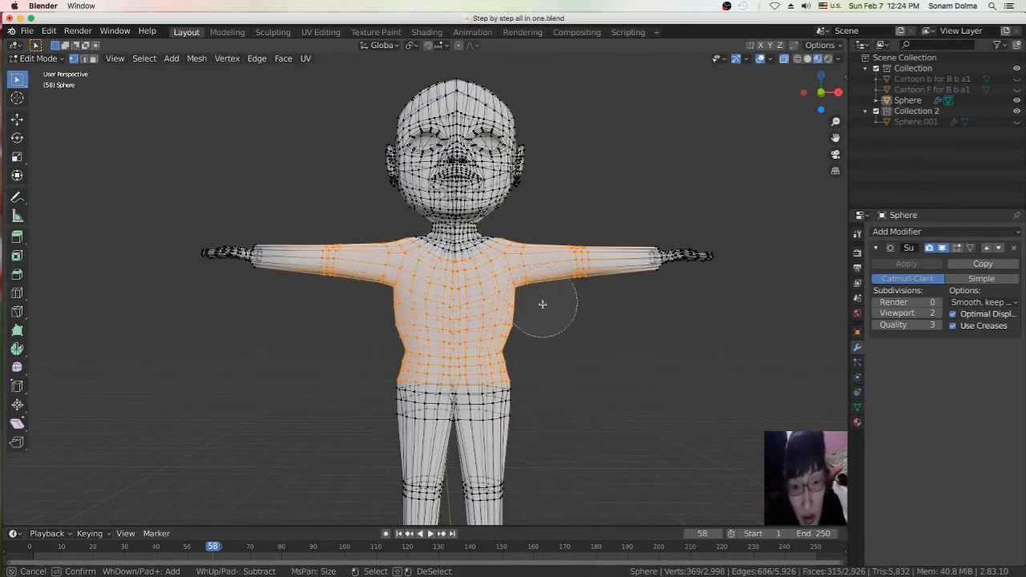
pyautogui.rightClick(538, 305)
# - Extend the circle selection across the upper chest and shoulders up to the neckline, deselecting stray vertices on the neck
pyautogui.scroll(2, 539, 306)
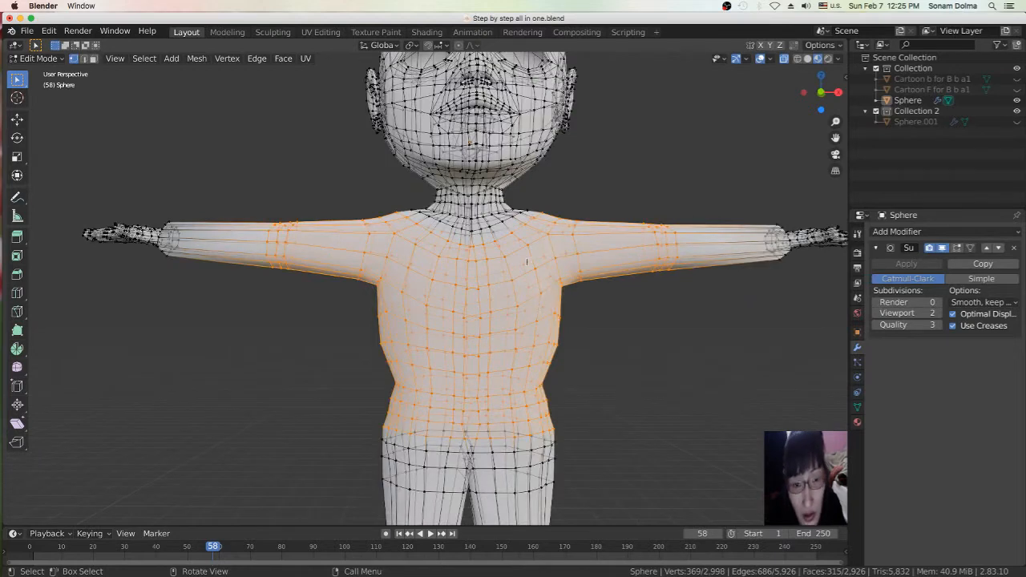
pyautogui.moveTo(529, 262)
pyautogui.keyDown('shift'); pyautogui.mouseDown(button='middle')
pyautogui.moveTo(517, 320)
pyautogui.moveTo(522, 271)
pyautogui.mouseUp(button='middle'); pyautogui.keyUp('shift')
pyautogui.scroll(3, 516, 317)
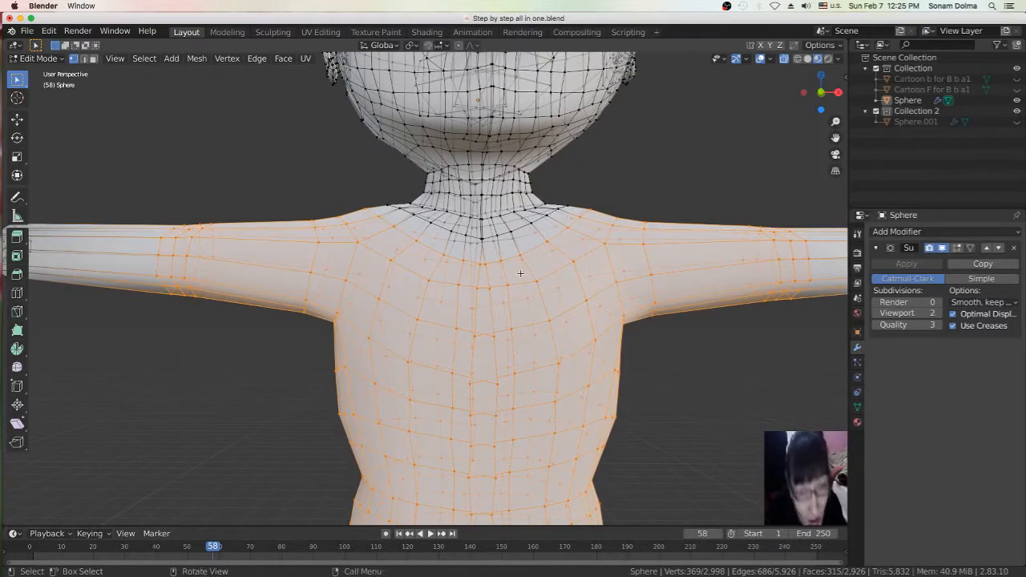
pyautogui.press('c')
pyautogui.moveTo(482, 257)
pyautogui.mouseDown()
pyautogui.moveTo(567, 233)
pyautogui.moveTo(537, 260)
pyautogui.mouseUp()
pyautogui.moveTo(466, 259)
pyautogui.mouseDown()
pyautogui.moveTo(379, 210)
pyautogui.moveTo(403, 214)
pyautogui.mouseUp()
pyautogui.keyDown('shift'); pyautogui.click(431, 176); pyautogui.keyUp('shift')
pyautogui.rightClick(639, 365)
# - Add the sleeve-end edge loop at the character's left wrist to the selection
pyautogui.scroll(-5, 675, 408)
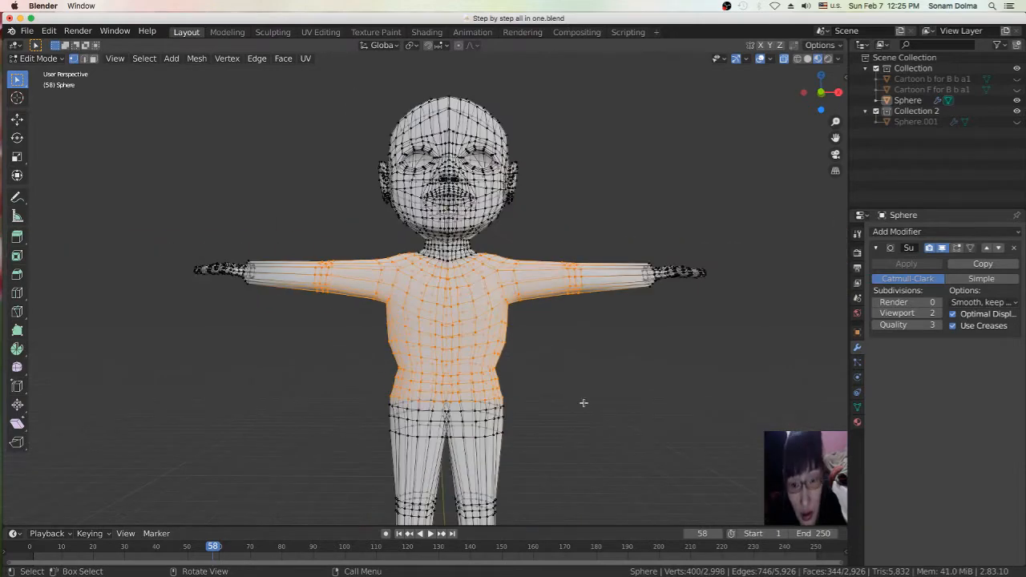
pyautogui.moveTo(662, 399); pyautogui.dragTo(497, 377, button='middle')
pyautogui.scroll(5, 544, 381)
pyautogui.scroll(1, 589, 362)
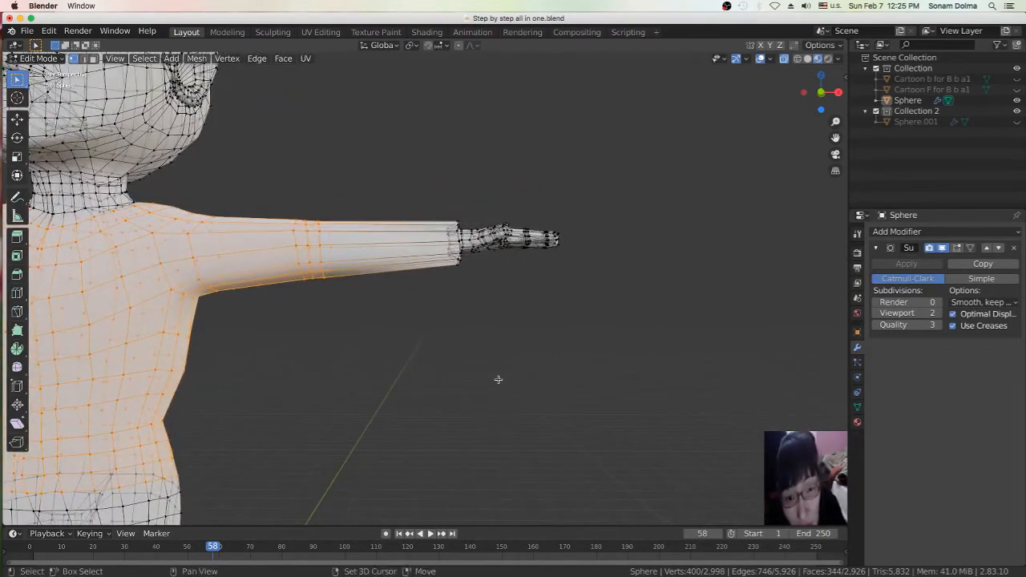
pyautogui.scroll(3, 560, 400)
pyautogui.scroll(2, 559, 400)
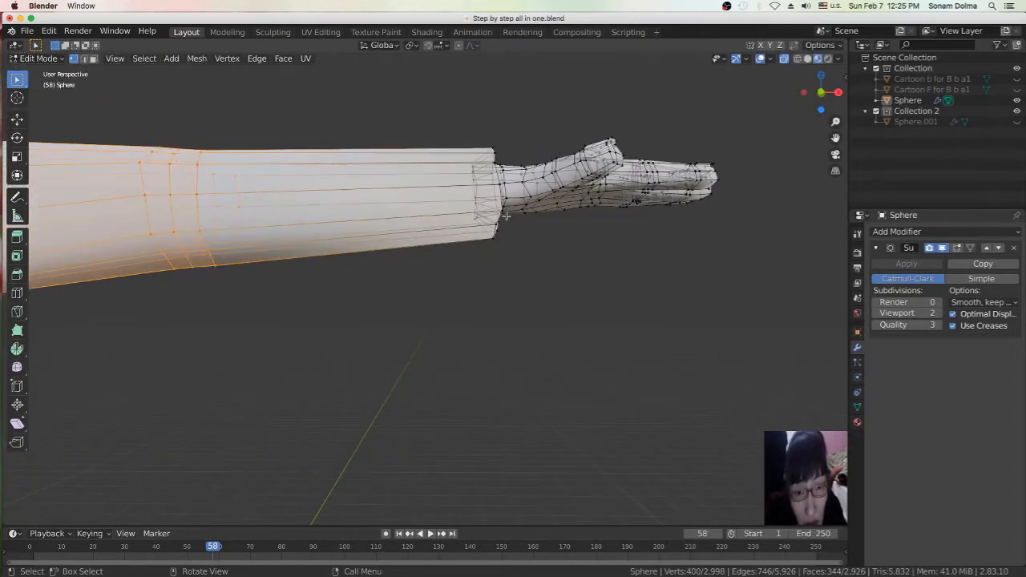
pyautogui.keyDown('alt'); pyautogui.keyDown('shift'); pyautogui.click(498, 193); pyautogui.keyUp('shift'); pyautogui.keyUp('alt')
pyautogui.scroll(-4, 473, 279)
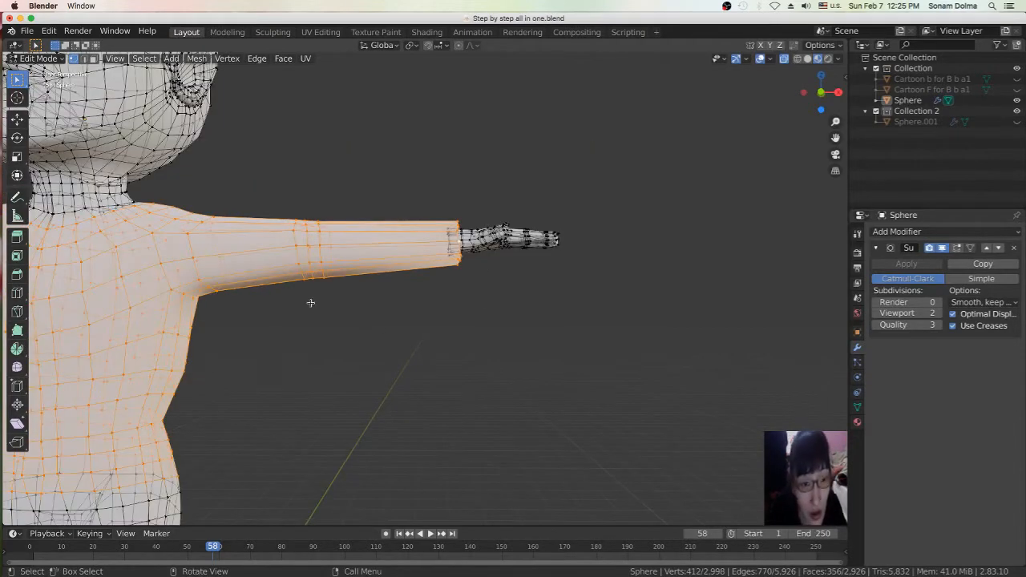
# - Add the sleeve-end edge loop at the character's right wrist so both sleeves are selected
pyautogui.keyDown('shift'); pyautogui.moveTo(308, 296); pyautogui.dragTo(798, 308, button='middle'); pyautogui.keyUp('shift')
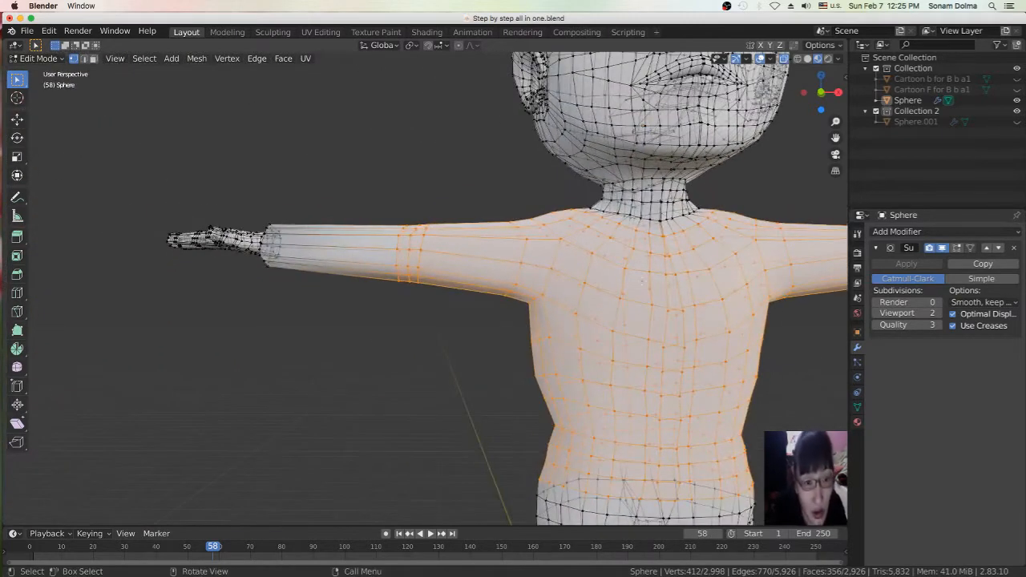
pyautogui.scroll(2, 220, 205)
pyautogui.scroll(2, 220, 206)
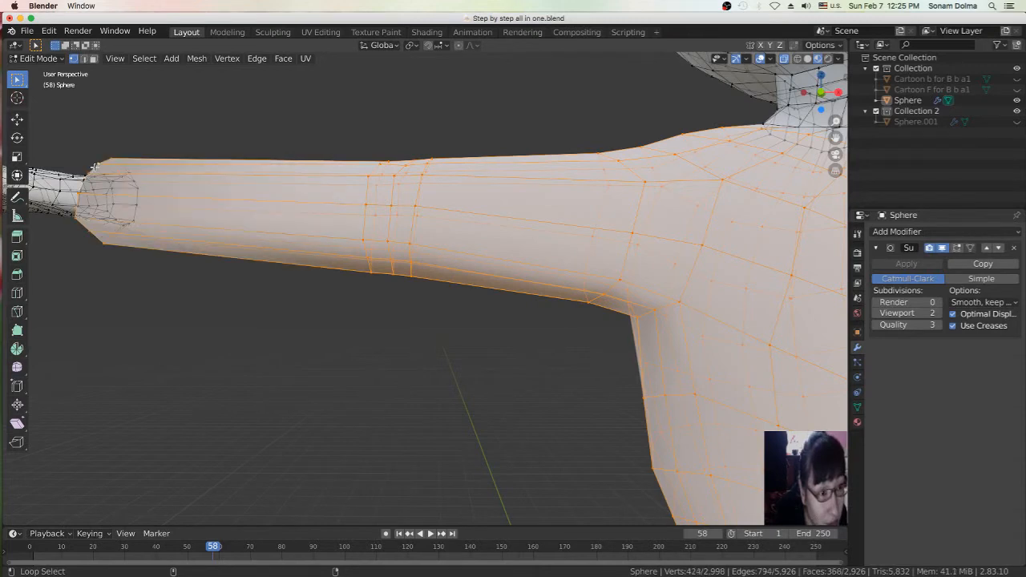
pyautogui.scroll(-8, 401, 247)
# - Duplicate the selected torso and sleeve geometry, leaving the copy in its original position
pyautogui.keyDown('shift'); pyautogui.moveTo(612, 374); pyautogui.dragTo(555, 342, button='middle'); pyautogui.keyUp('shift')
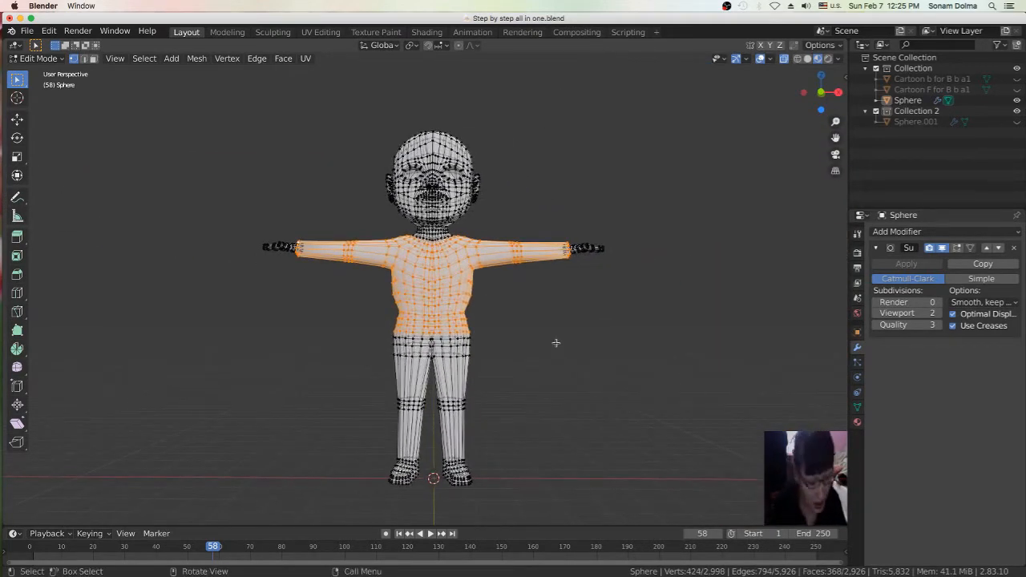
pyautogui.press('e')
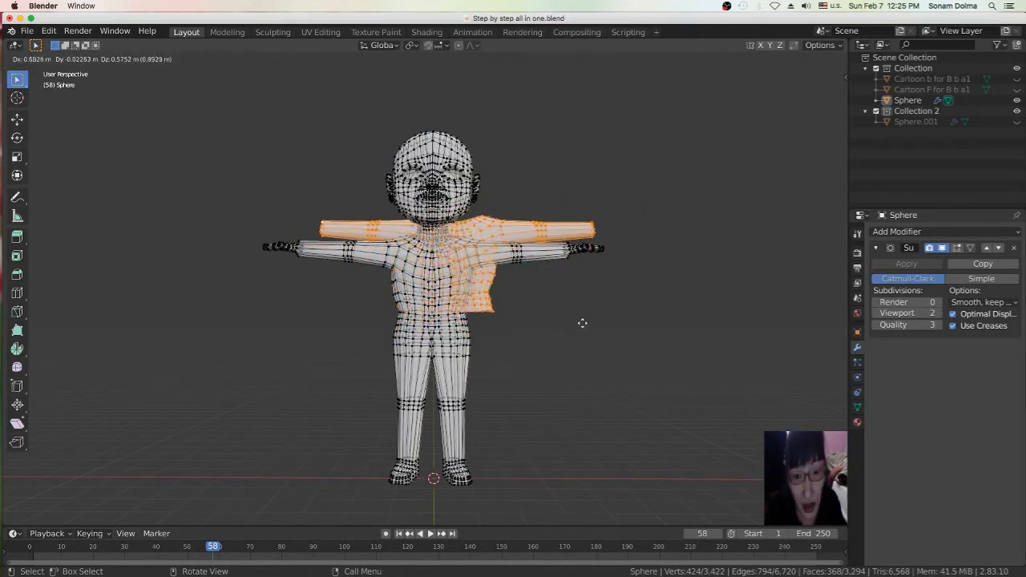
pyautogui.press('Escape')
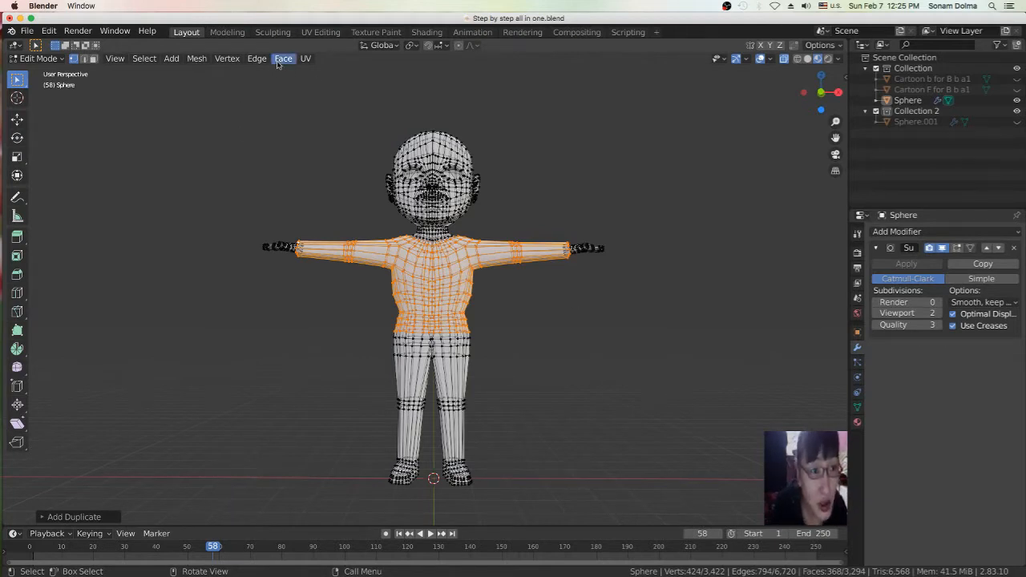
# - Try to separate the duplicated shirt geometry from the body mesh by material
pyautogui.rightClick(639, 137)
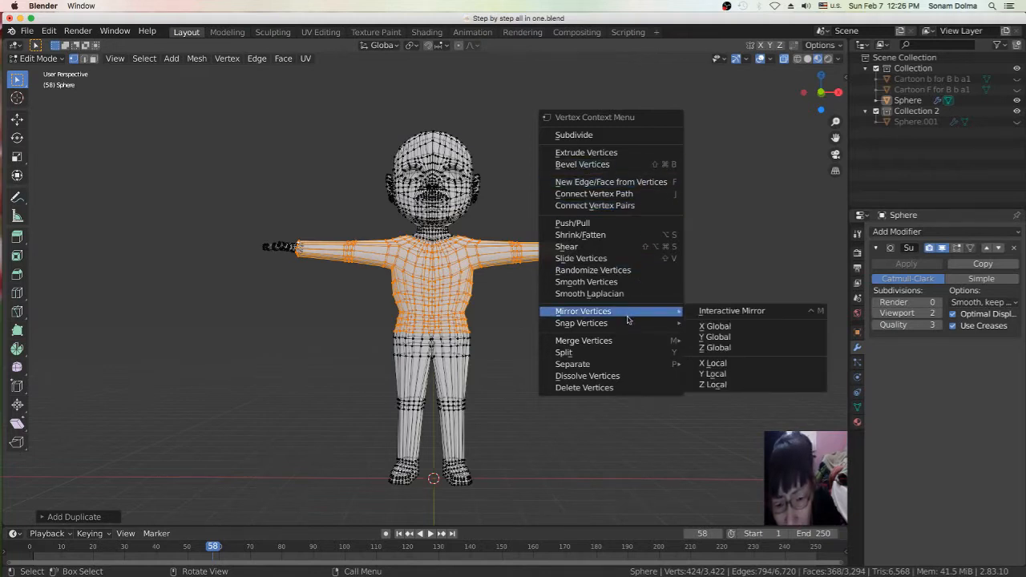
pyautogui.moveTo(628, 324)
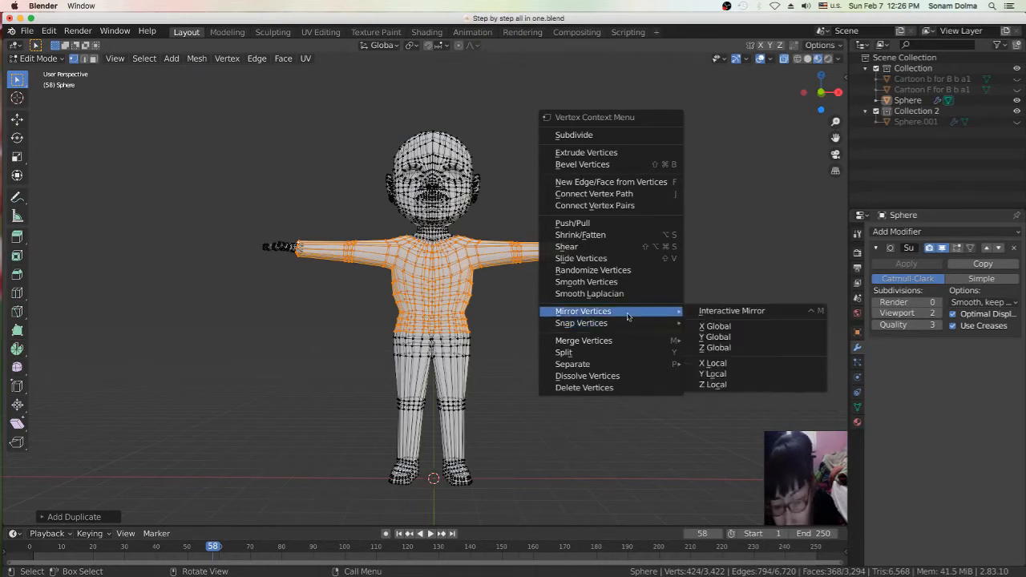
pyautogui.moveTo(625, 341)
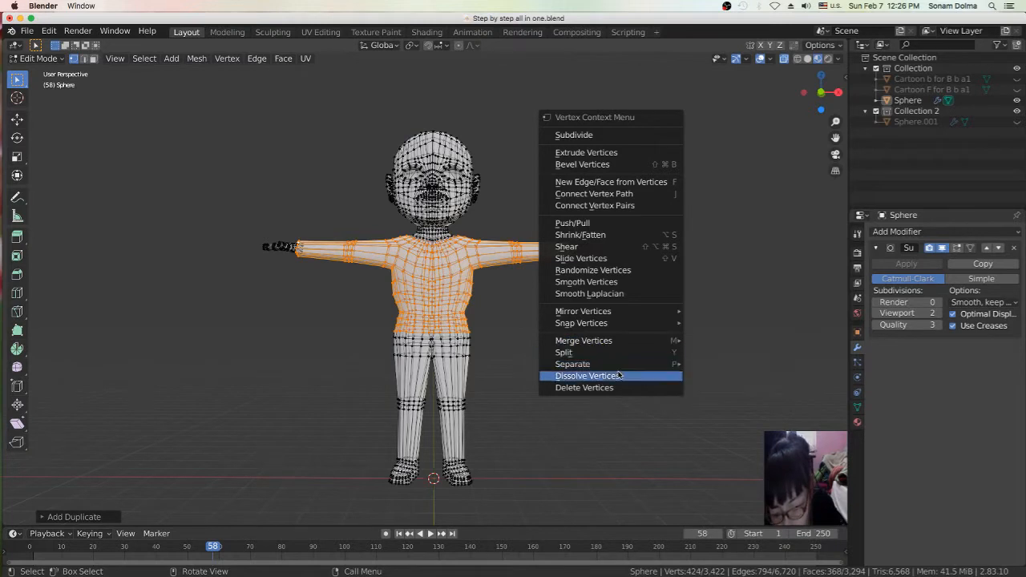
pyautogui.moveTo(625, 368)
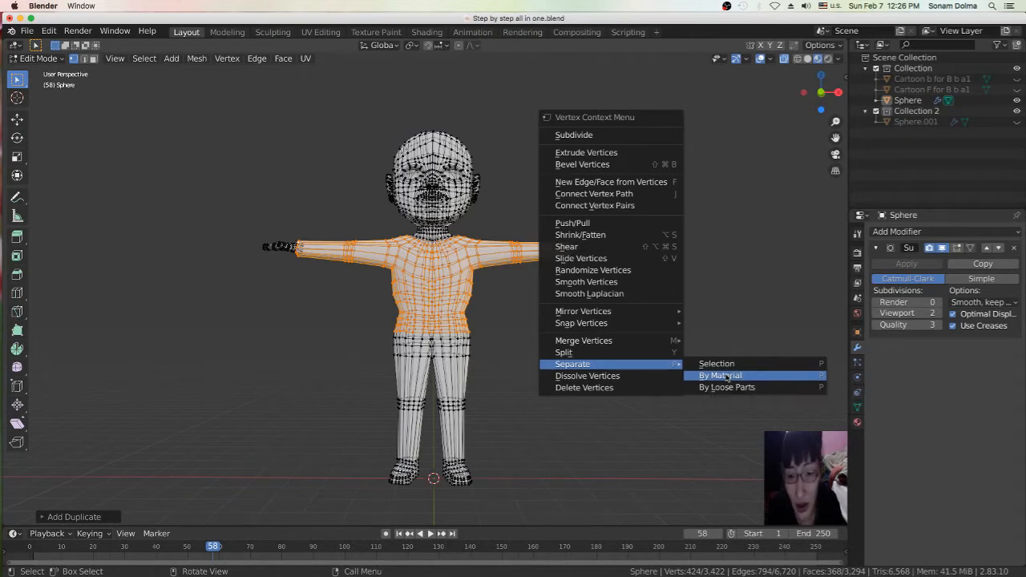
pyautogui.click(725, 375)
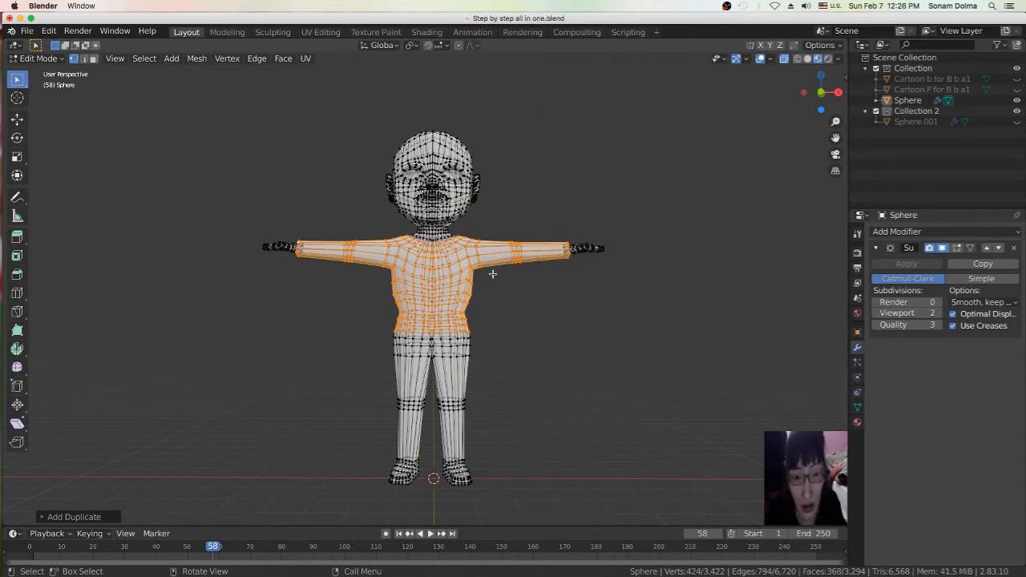
# - Test-move the duplicated shirt geometry away from the body and cancel the move
pyautogui.scroll(1, 503, 263)
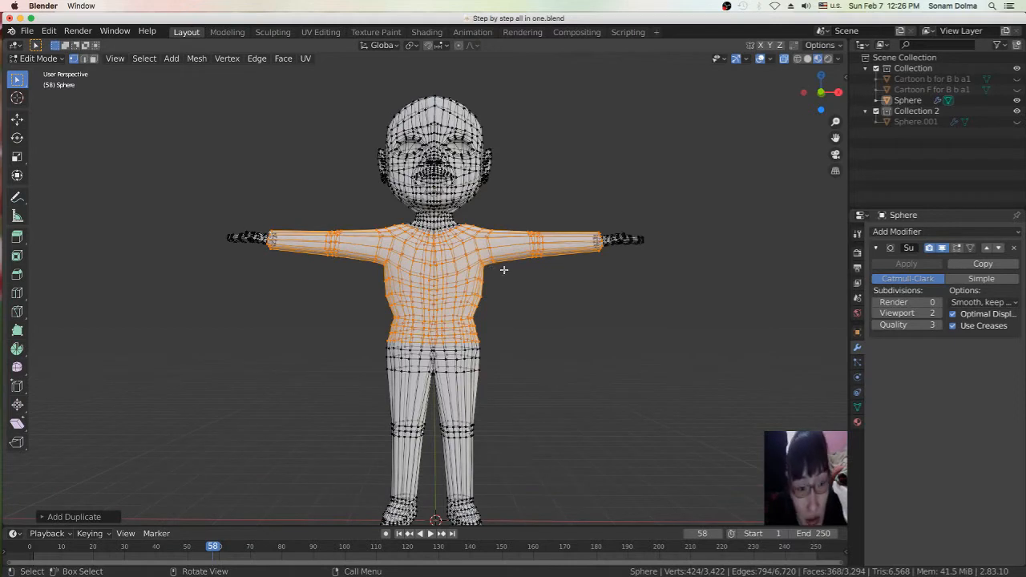
pyautogui.press('g')
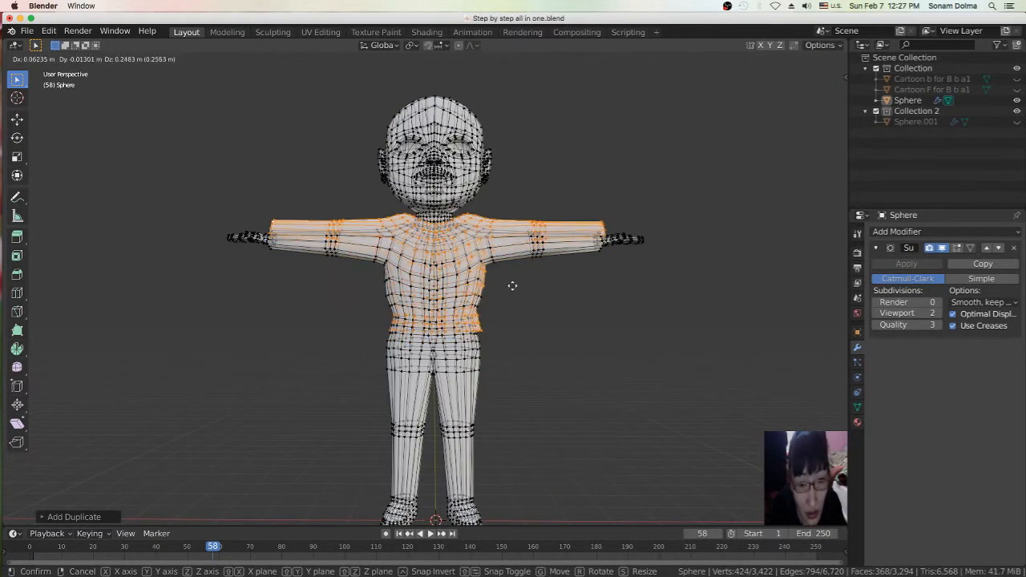
pyautogui.press('Escape')
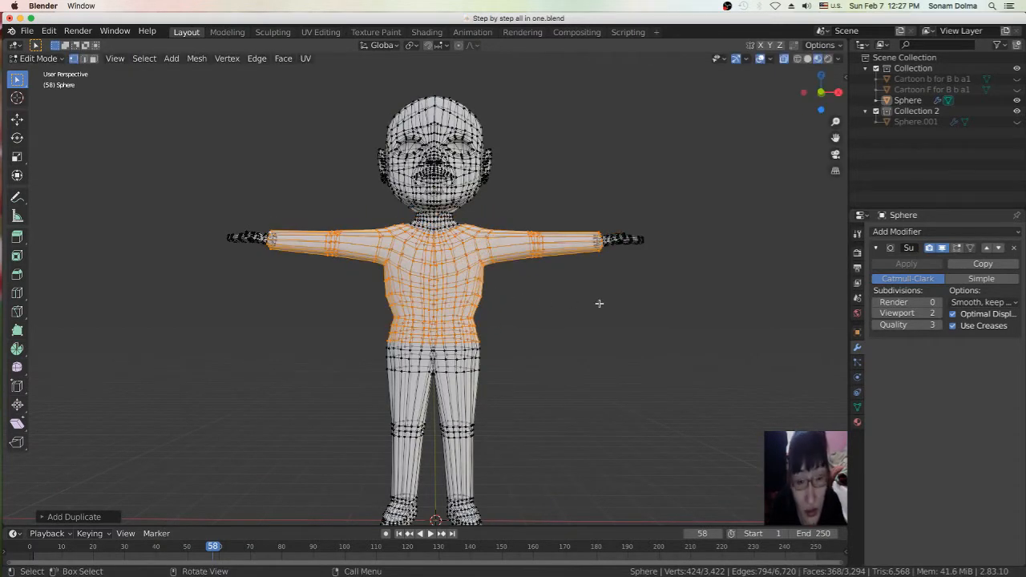
# - Try the By Material separation on the duplicated shirt geometry a second time
pyautogui.rightClick(632, 292)
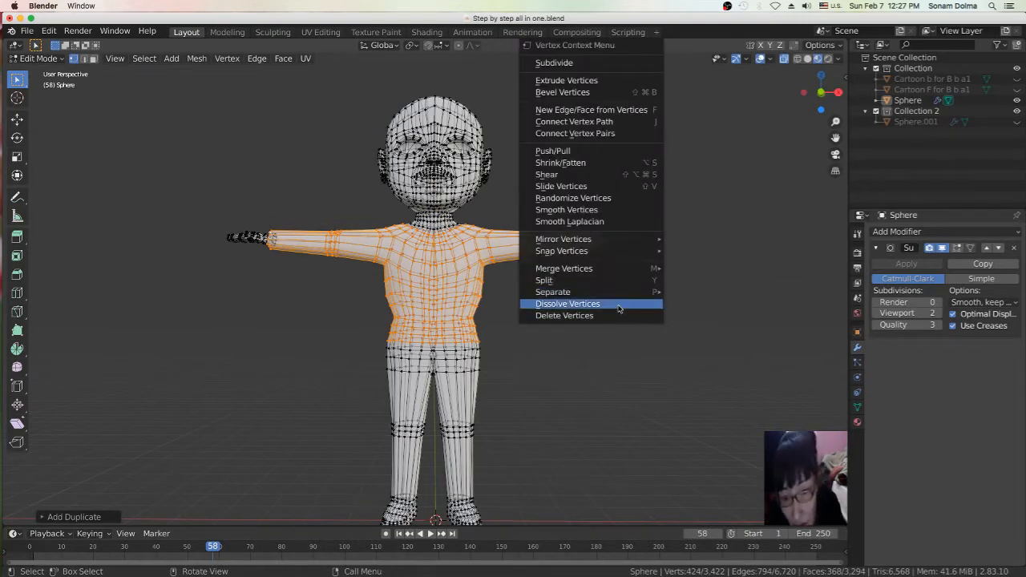
pyautogui.moveTo(615, 290)
pyautogui.click(701, 303)
pyautogui.scroll(2, 715, 302)
pyautogui.rightClick(591, 299)
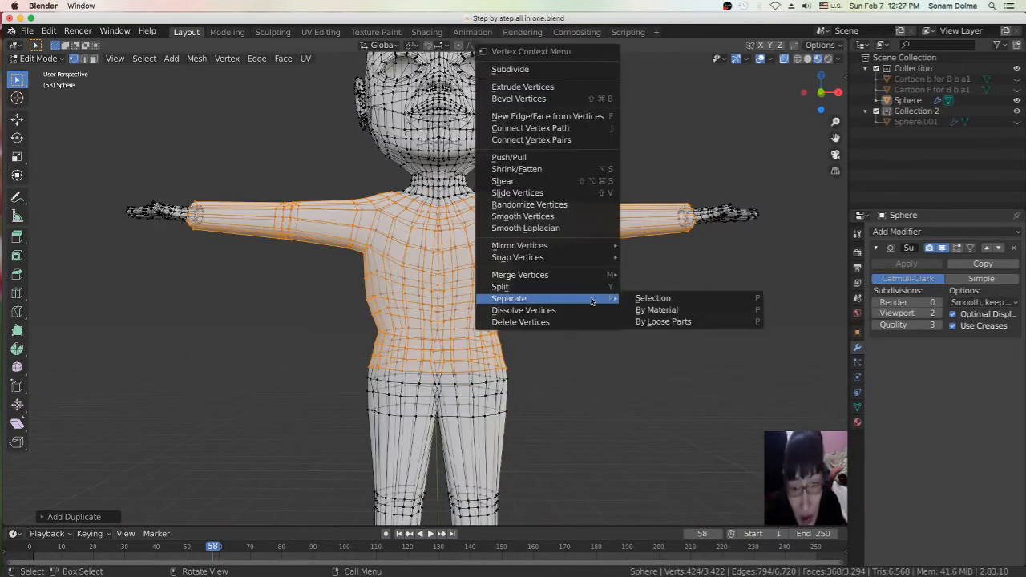
pyautogui.click(144, 58)
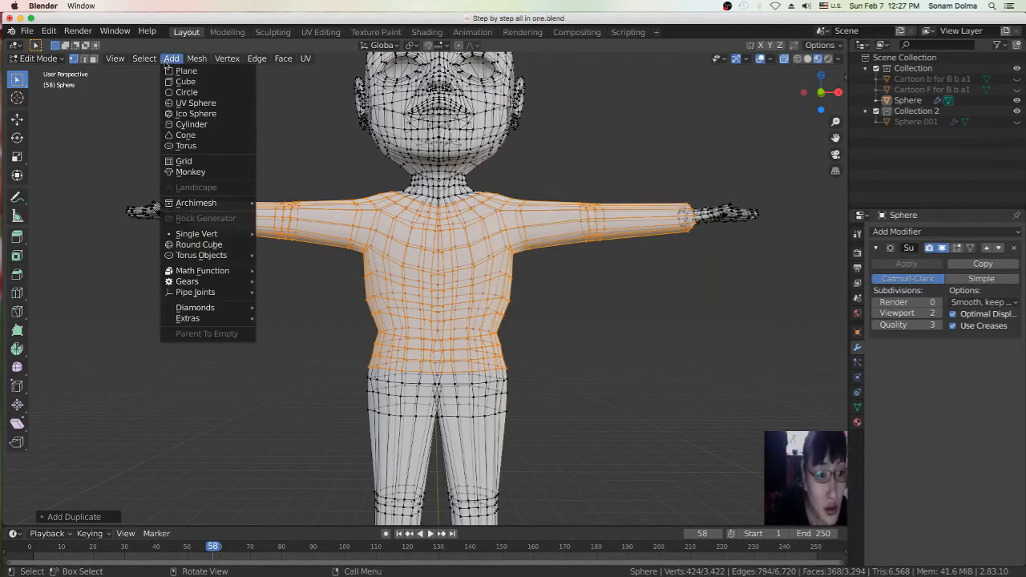
pyautogui.moveTo(201, 207)
pyautogui.moveTo(211, 240)
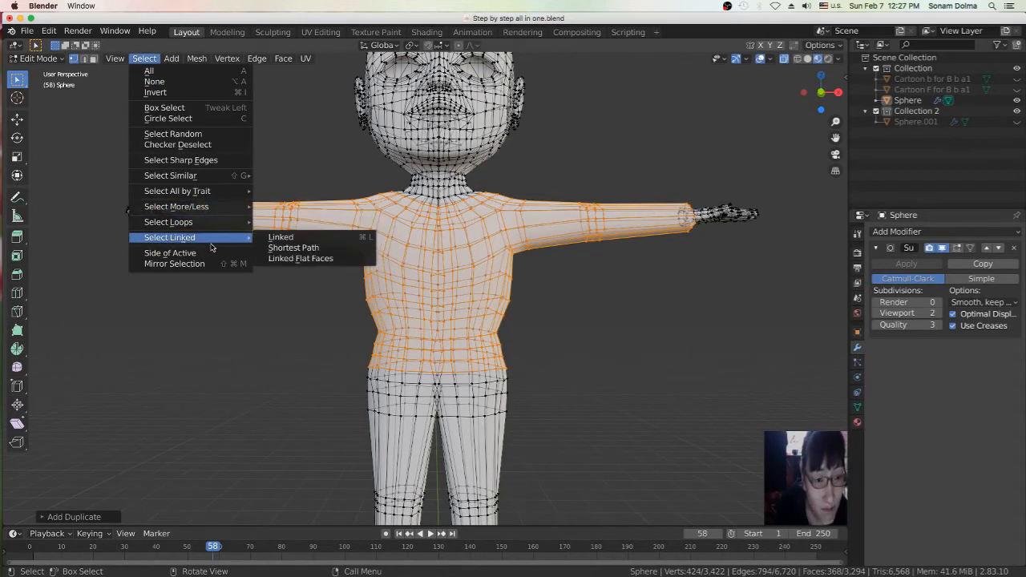
pyautogui.click(227, 58)
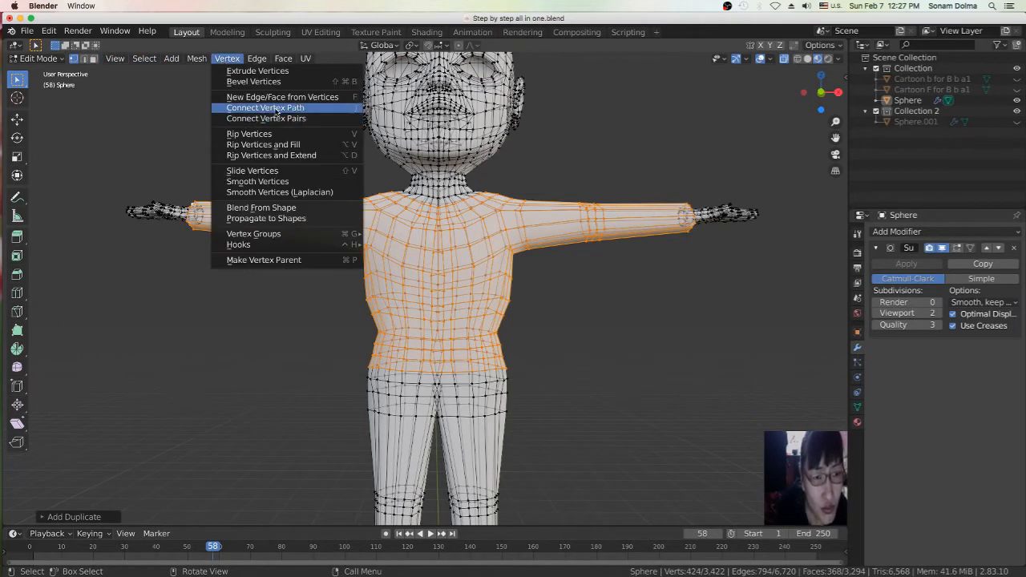
pyautogui.moveTo(311, 235)
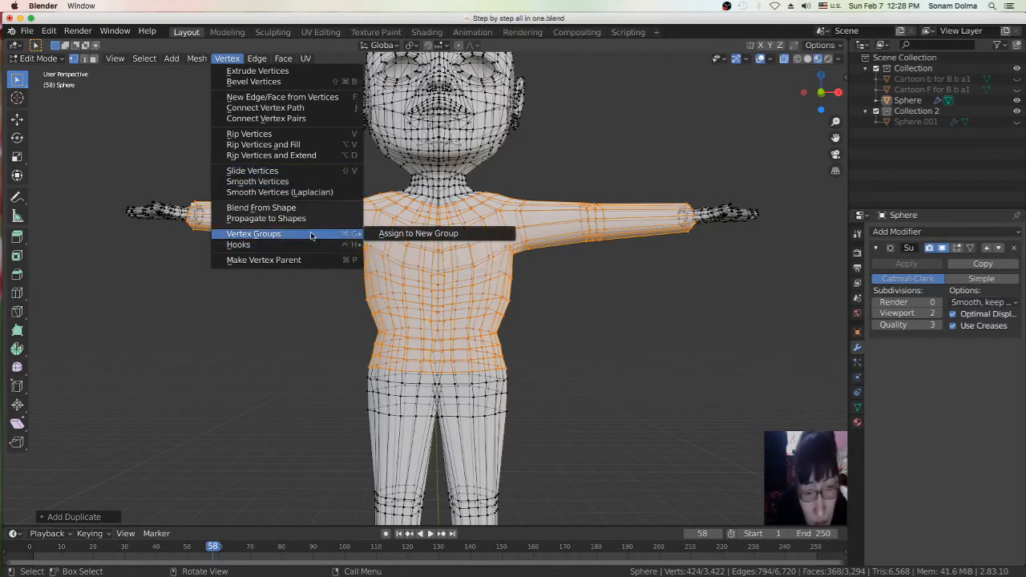
pyautogui.moveTo(257, 59)
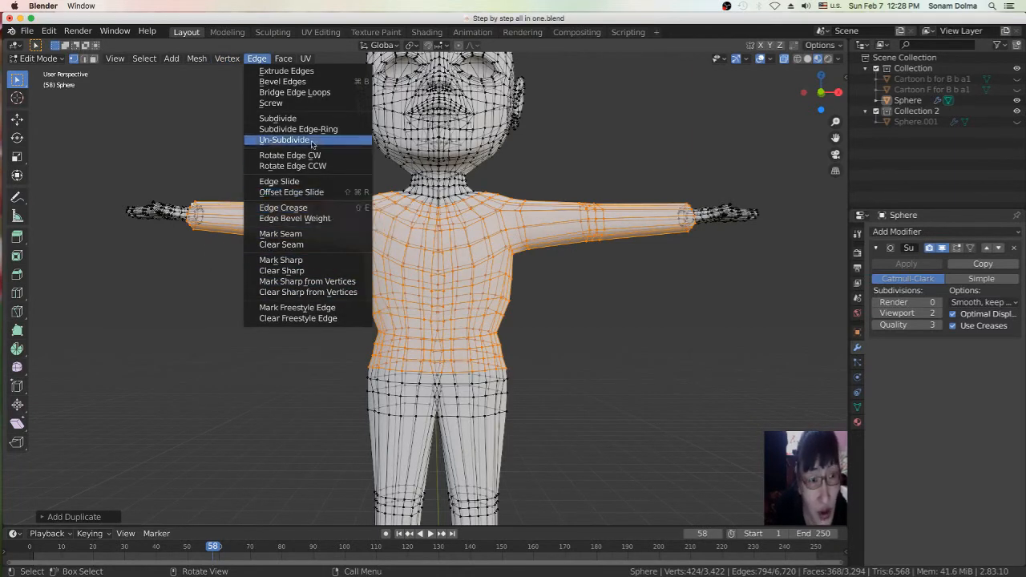
pyautogui.moveTo(345, 284)
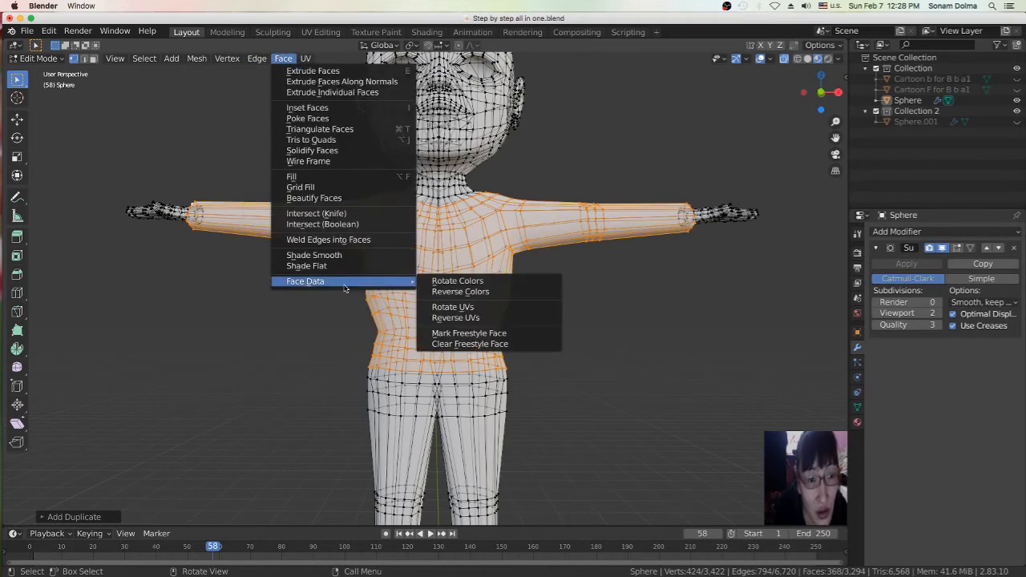
pyautogui.click(115, 58)
pyautogui.moveTo(144, 58)
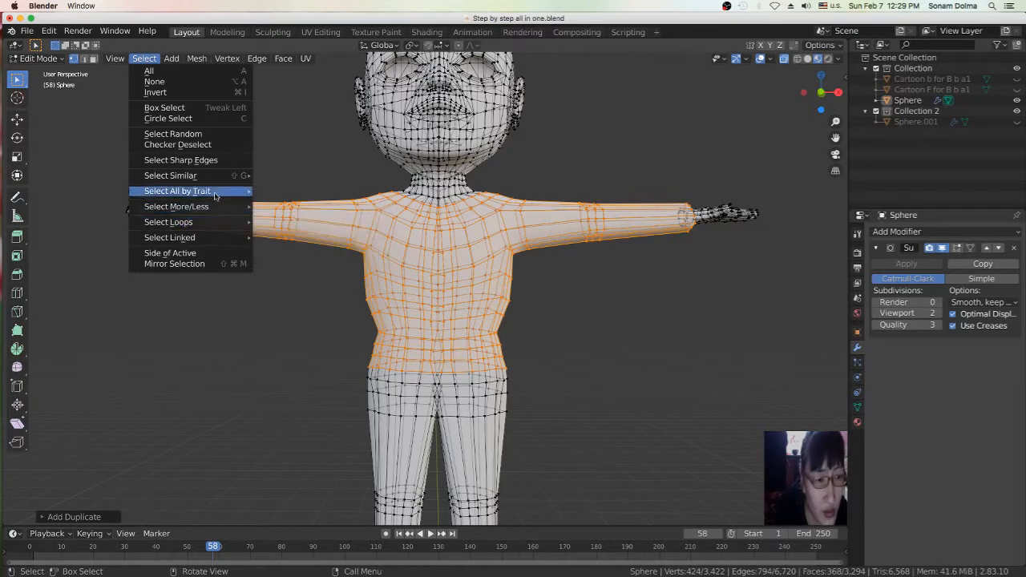
pyautogui.click(725, 300)
pyautogui.rightClick(641, 201)
pyautogui.moveTo(665, 203)
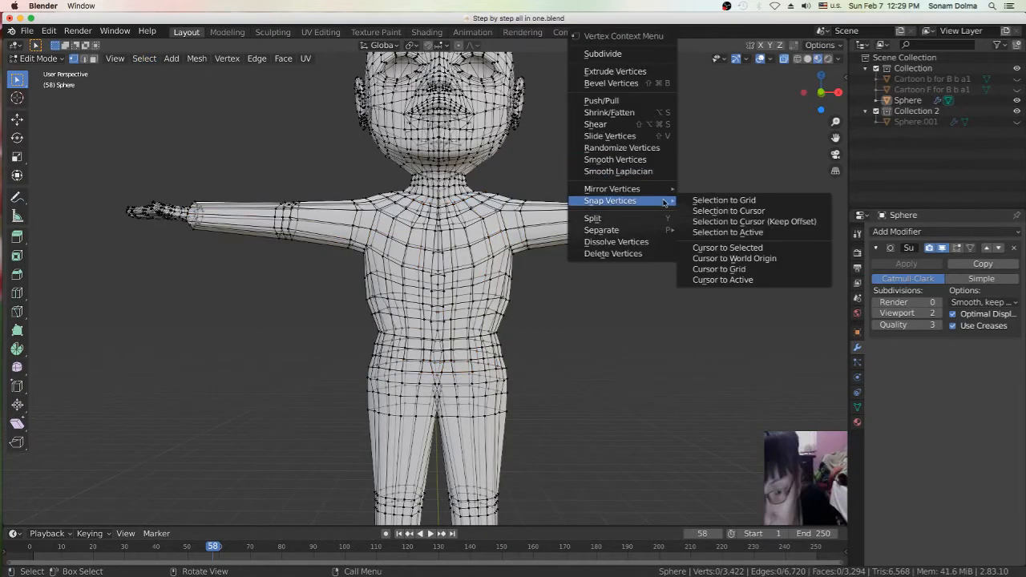
pyautogui.press('super+z')
# - Separate the duplicated shirt geometry from the body mesh by loose parts
pyautogui.rightClick(235, 112)
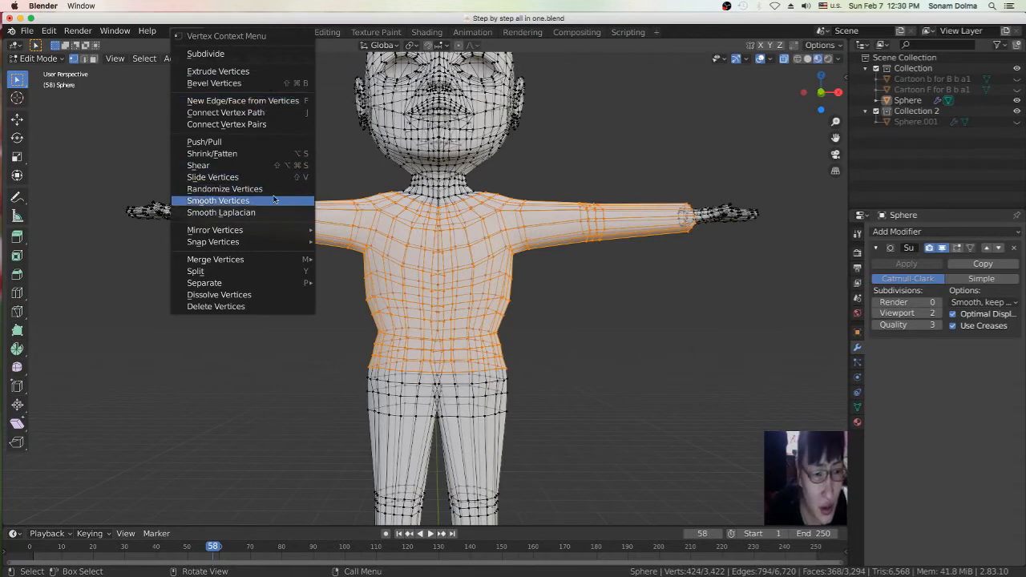
pyautogui.moveTo(267, 284)
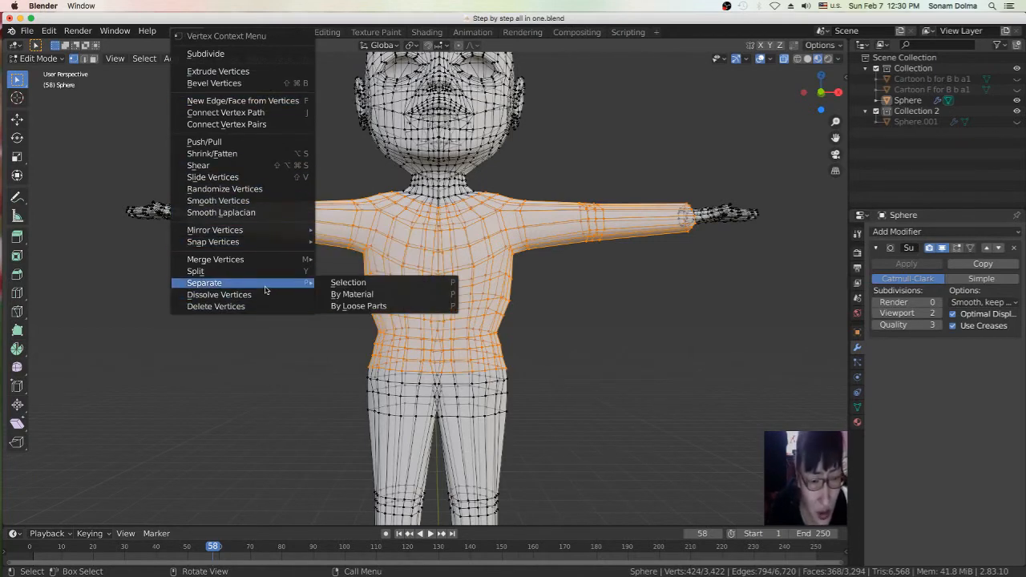
pyautogui.click(359, 307)
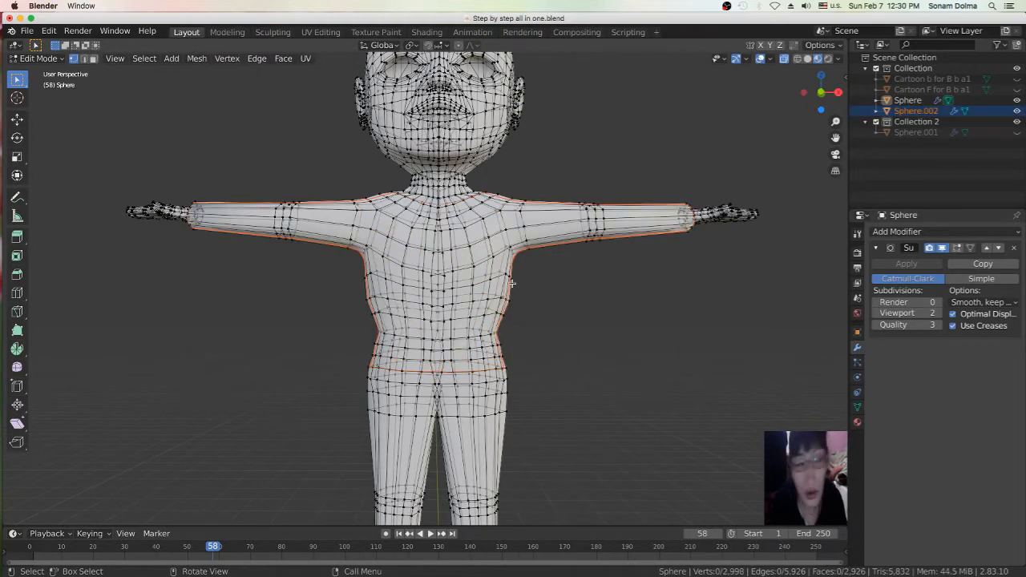
# - Switch to Object Mode and select the separated shirt object
pyautogui.click(26, 31)
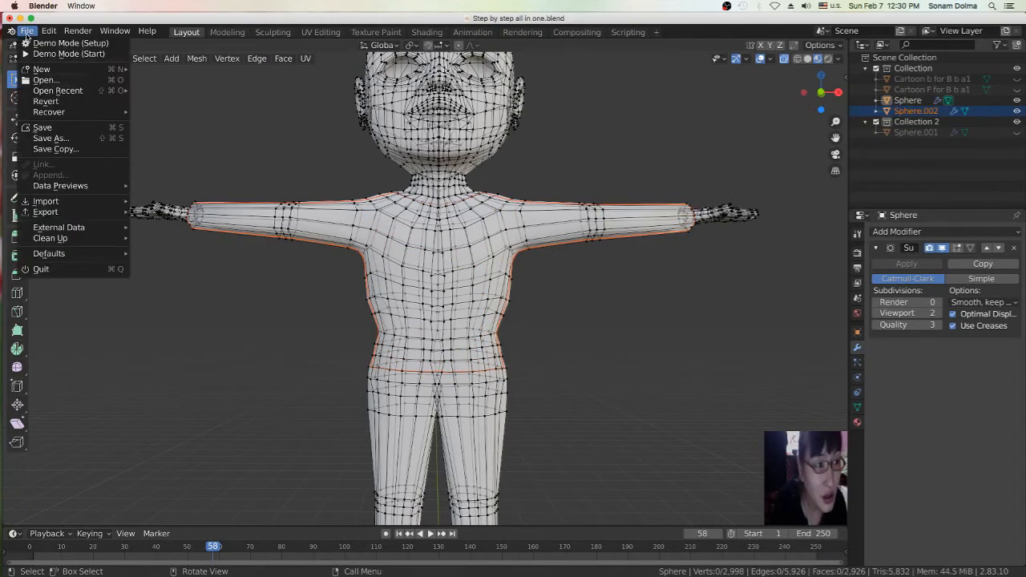
pyautogui.click(35, 58)
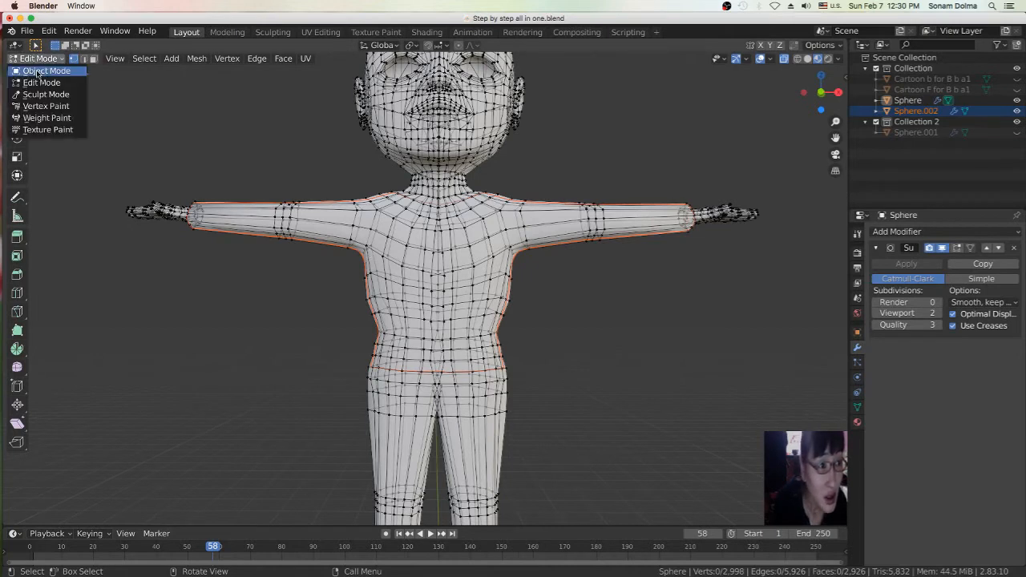
pyautogui.click(494, 263)
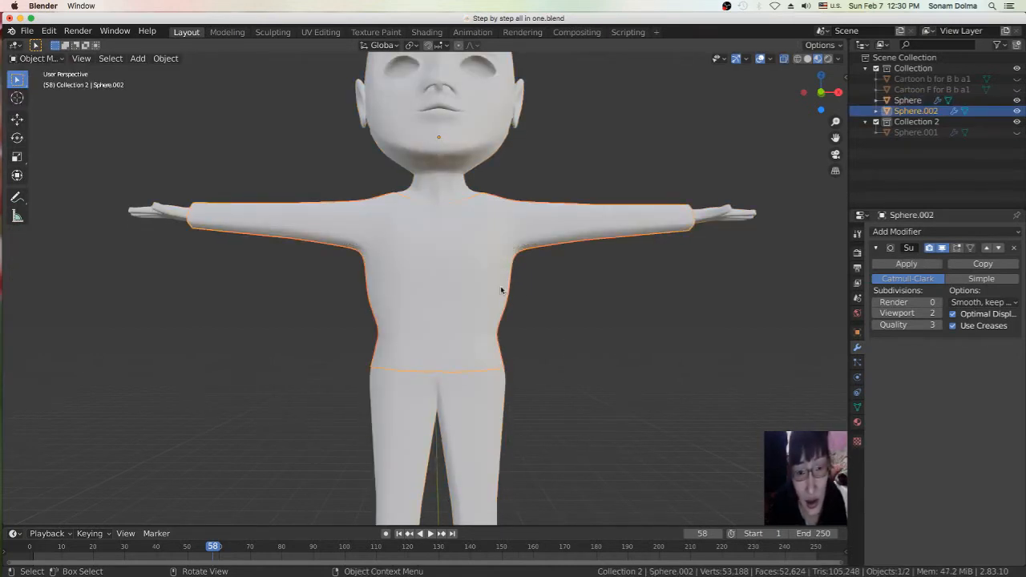
pyautogui.scroll(-4, 493, 284)
pyautogui.press('g')
pyautogui.rightClick(478, 285)
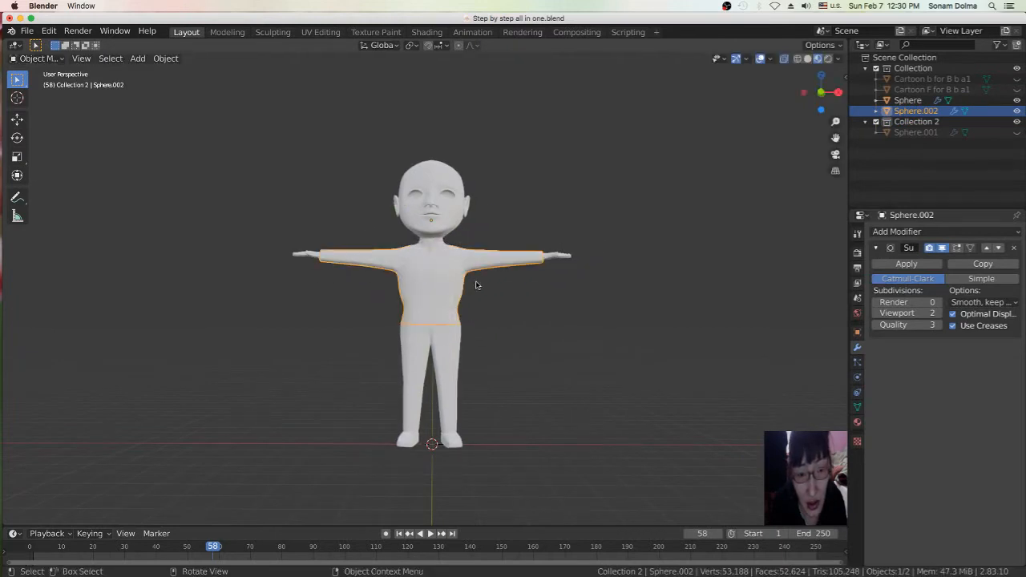
pyautogui.scroll(1, 514, 298)
pyautogui.click(467, 276)
pyautogui.scroll(-3, 469, 294)
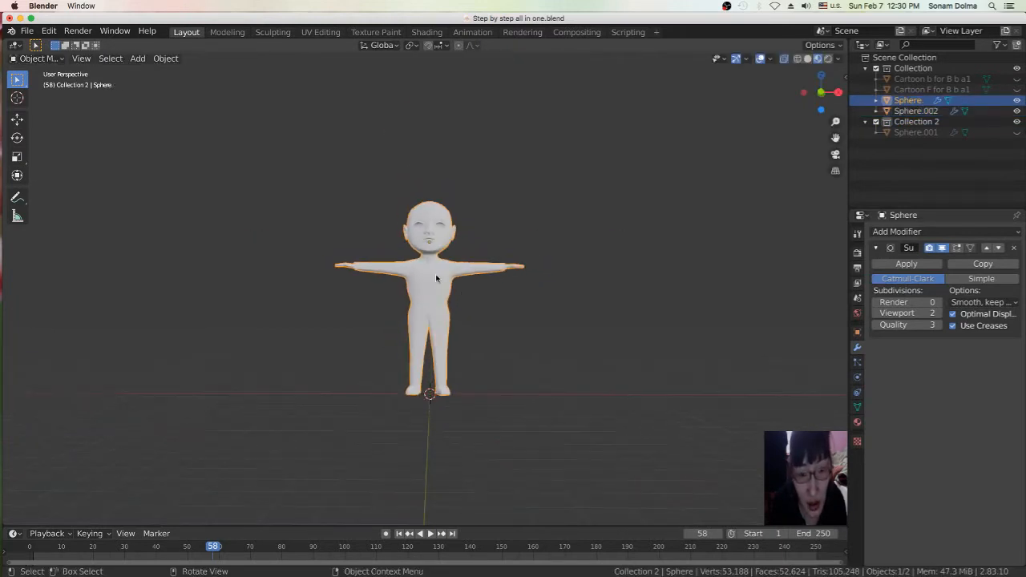
# - Select the shirt object and scale it up uniformly to about 1.03 times its size
pyautogui.click(436, 278)
pyautogui.press('s')
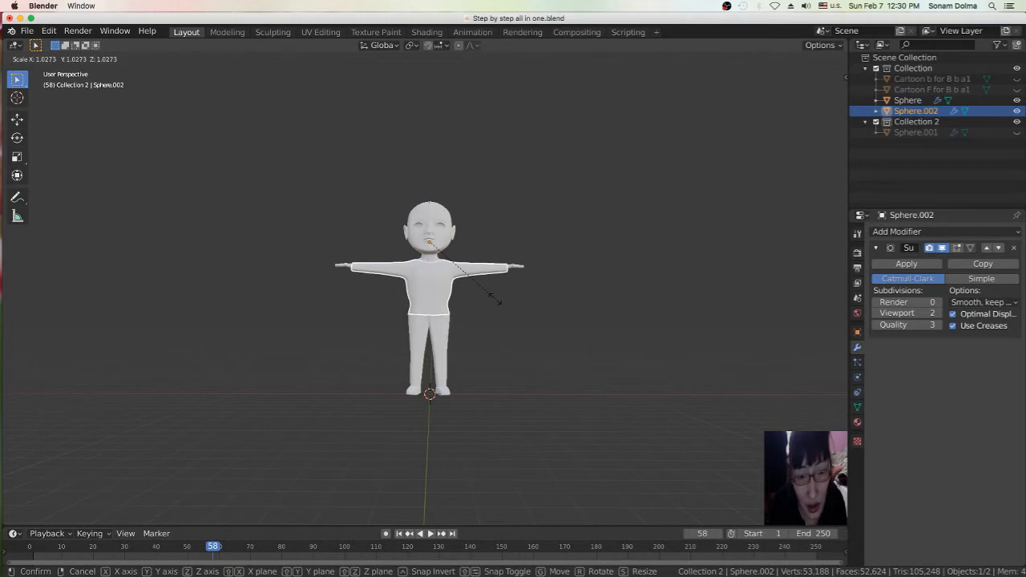
pyautogui.click(499, 301)
pyautogui.moveTo(513, 337); pyautogui.dragTo(459, 358, button='middle')
pyautogui.scroll(4, 459, 358)
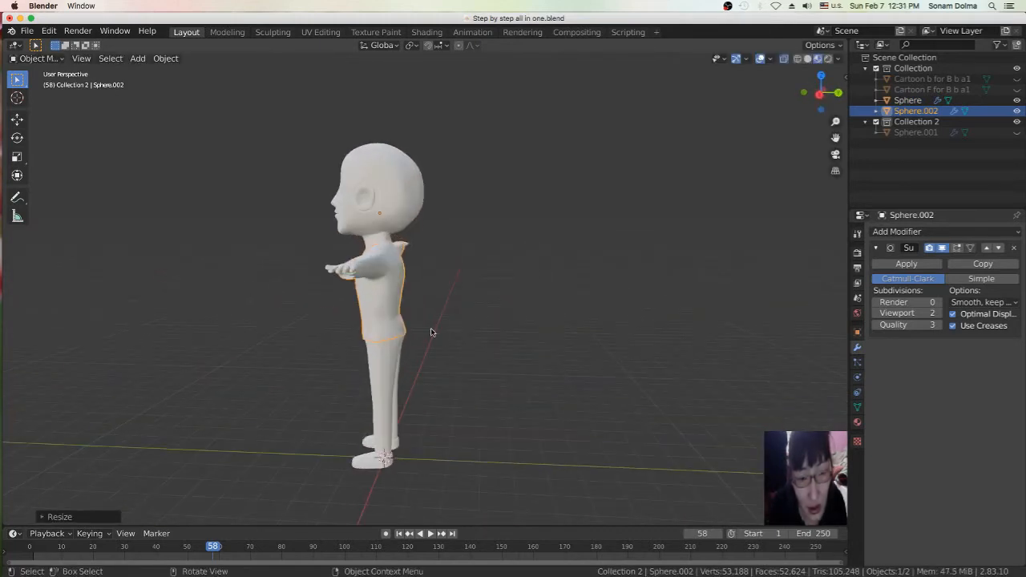
# - Nudge the shirt to line up with the body, checking its fit from the side and the front
pyautogui.press('g')
pyautogui.click(433, 324)
pyautogui.moveTo(431, 328); pyautogui.dragTo(557, 318, button='middle')
pyautogui.scroll(3, 559, 315)
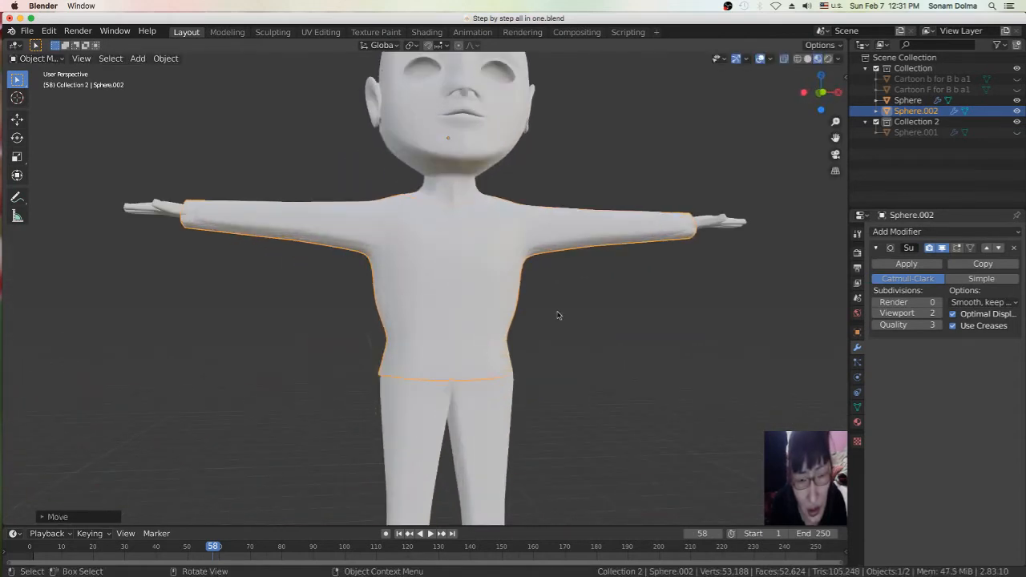
pyautogui.press('g')
pyautogui.click(540, 300)
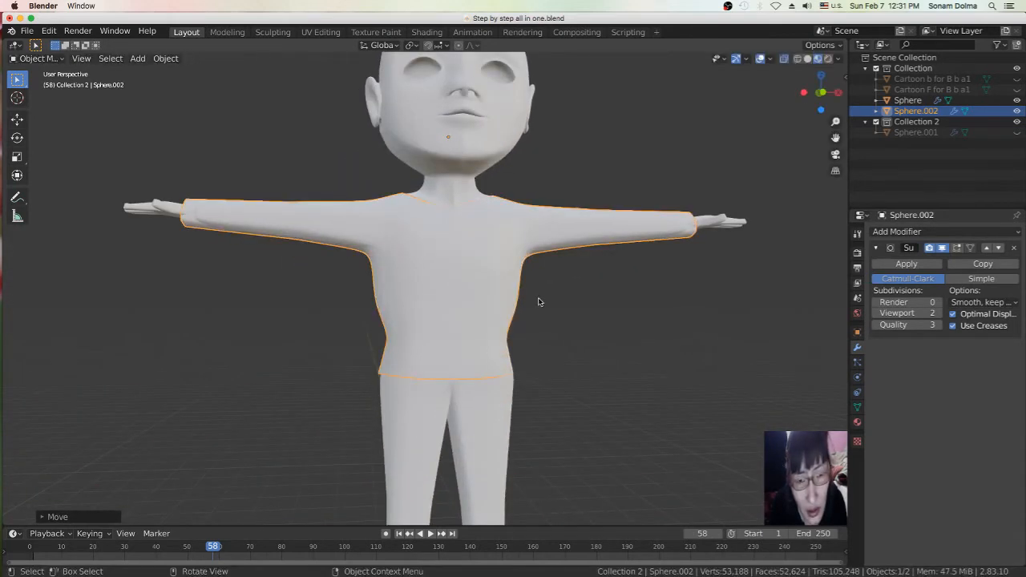
# - Enlarge the shirt slightly more and shift it into place over the torso and arms
pyautogui.press('s')
pyautogui.click(568, 312)
pyautogui.press('g')
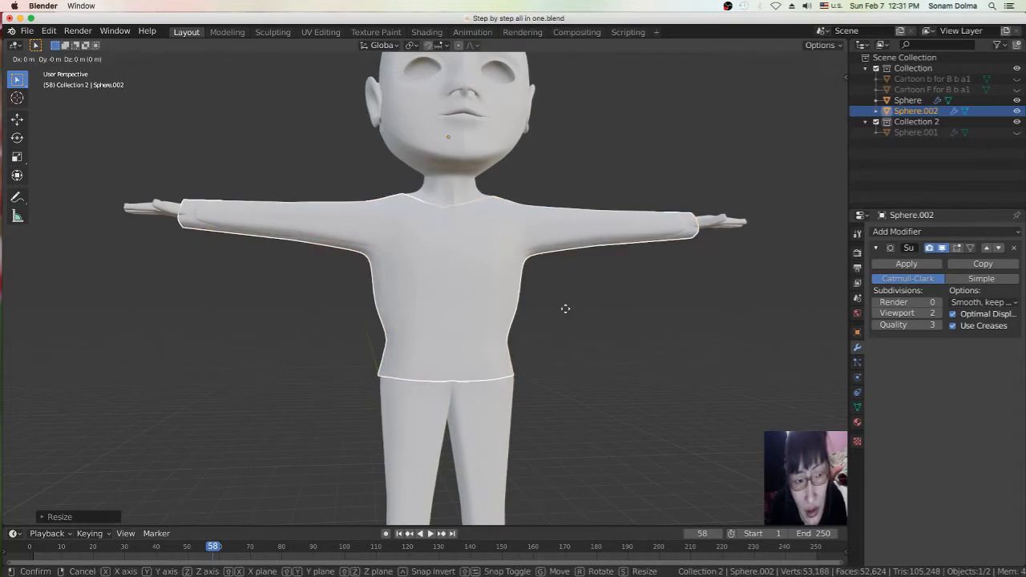
pyautogui.click(566, 308)
pyautogui.scroll(-4, 553, 317)
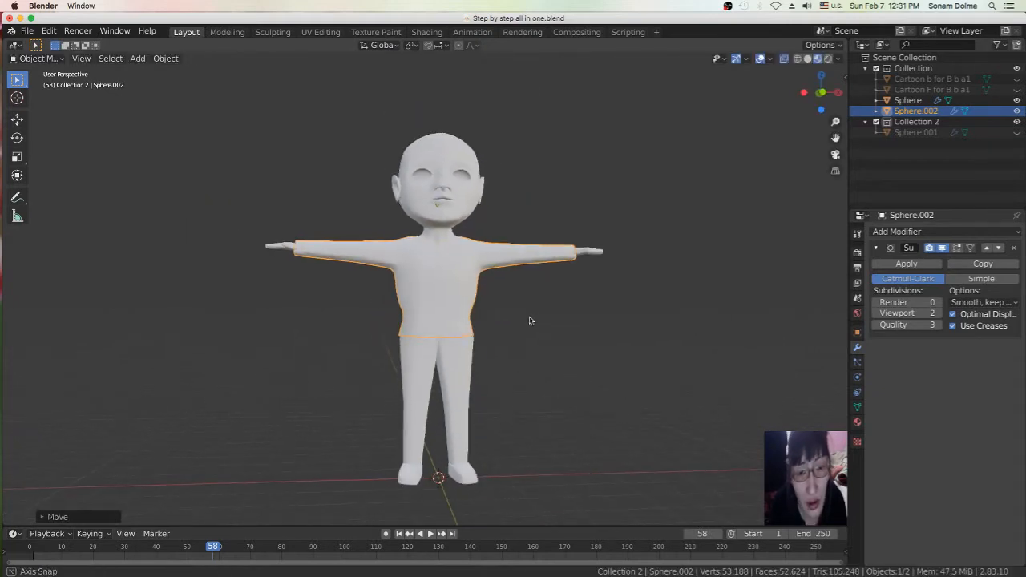
# - Enter Edit Mode on the shirt object
pyautogui.click(36, 58)
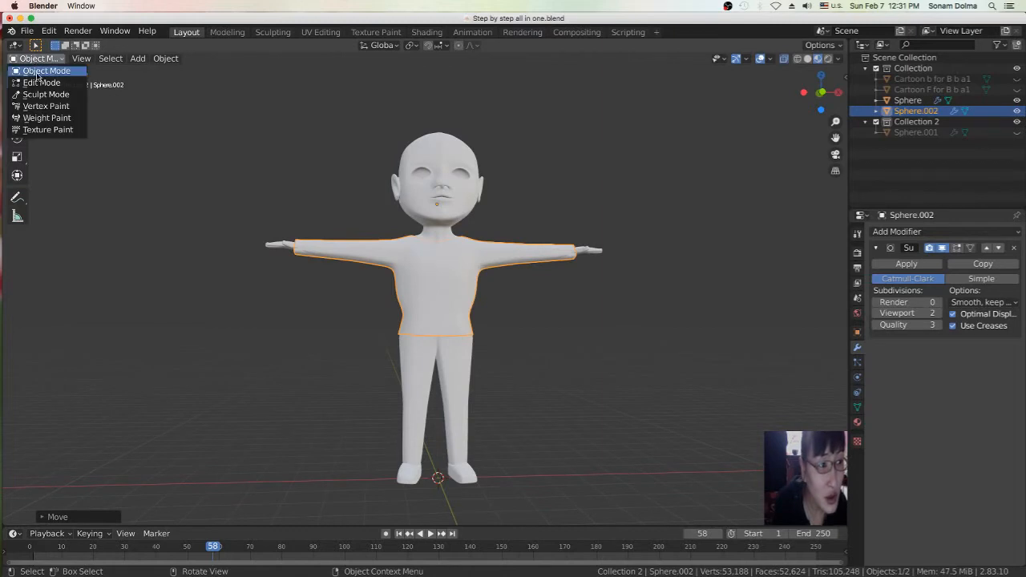
pyautogui.click(40, 81)
pyautogui.scroll(5, 548, 307)
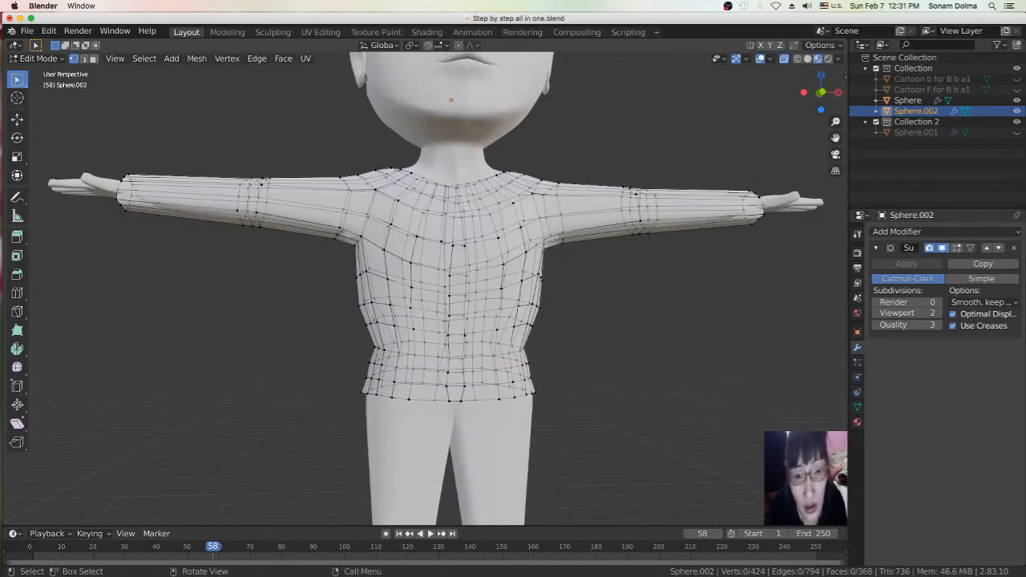
# - Try moving single vertices on the shirt's front to test mirrored editing
pyautogui.click(452, 338)
pyautogui.press('g')
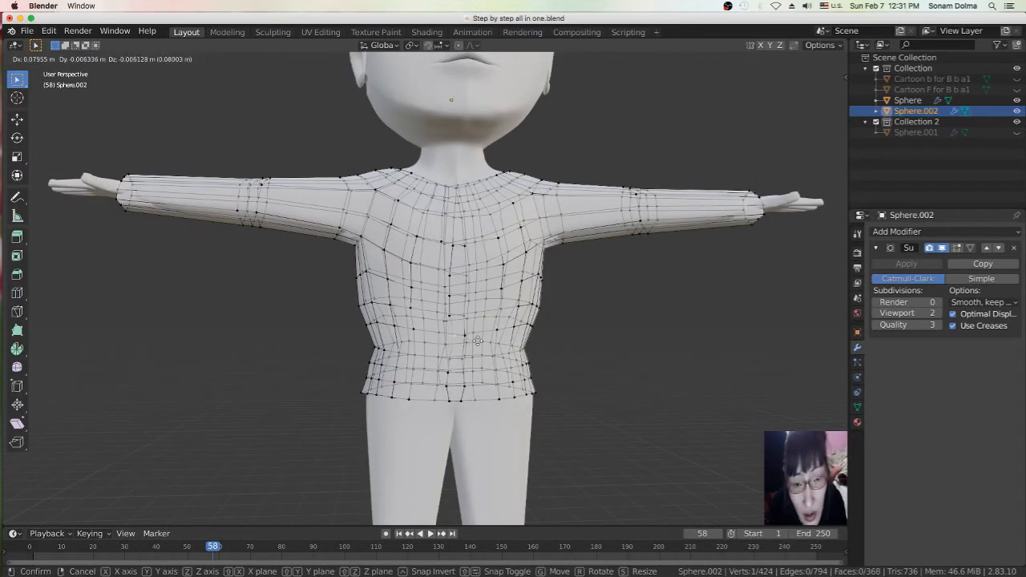
pyautogui.press('Escape')
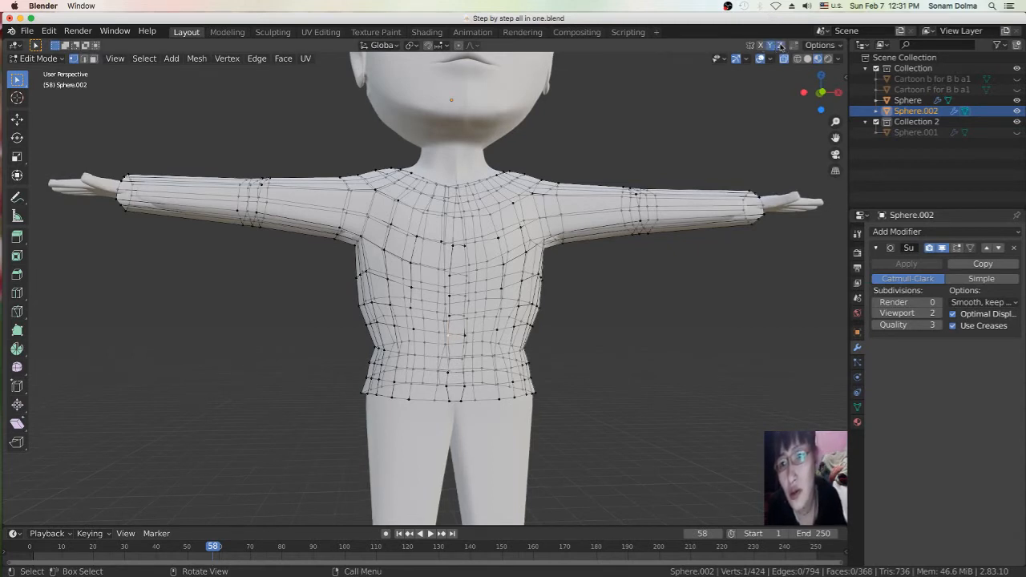
pyautogui.click(506, 282)
pyautogui.press('g')
pyautogui.click(538, 291)
pyautogui.press('g')
pyautogui.click(535, 279)
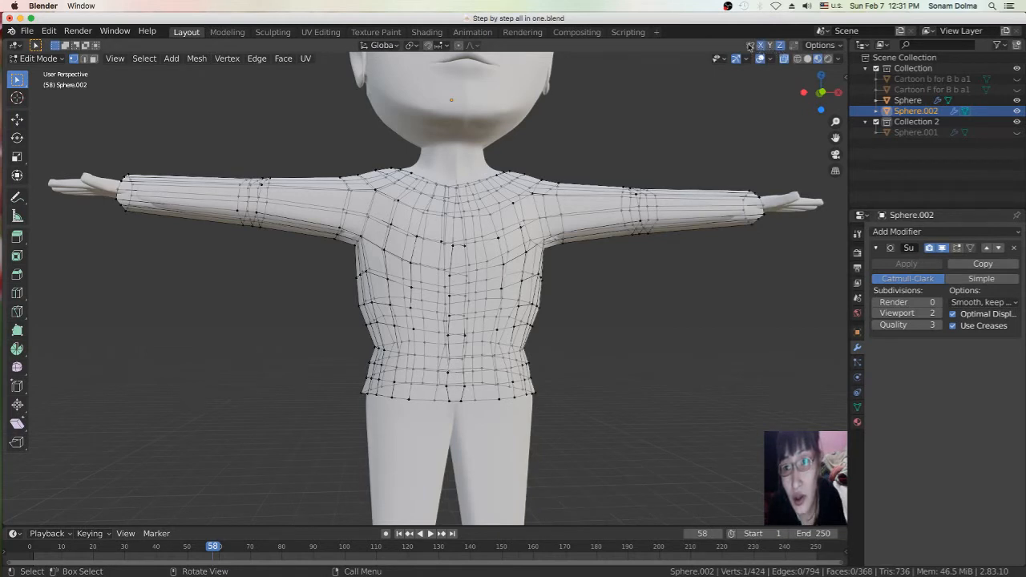
# - Set the shirt's mesh mirroring to the Z axis only, then test-move a vertex and cancel the move
pyautogui.click(781, 48)
pyautogui.click(771, 47)
pyautogui.click(762, 47)
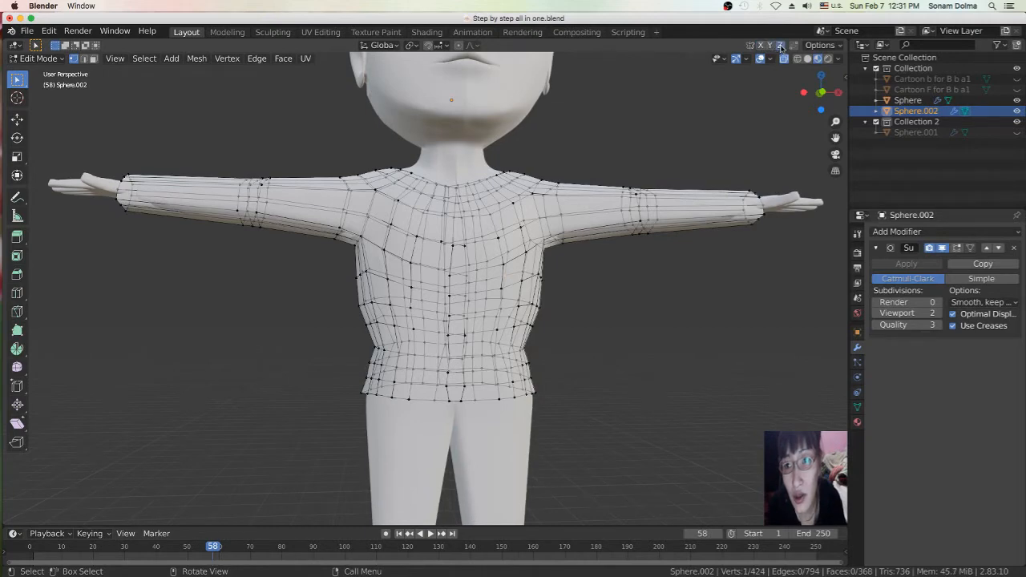
pyautogui.scroll(3, 489, 224)
pyautogui.scroll(-2, 496, 218)
pyautogui.press('g')
pyautogui.rightClick(513, 246)
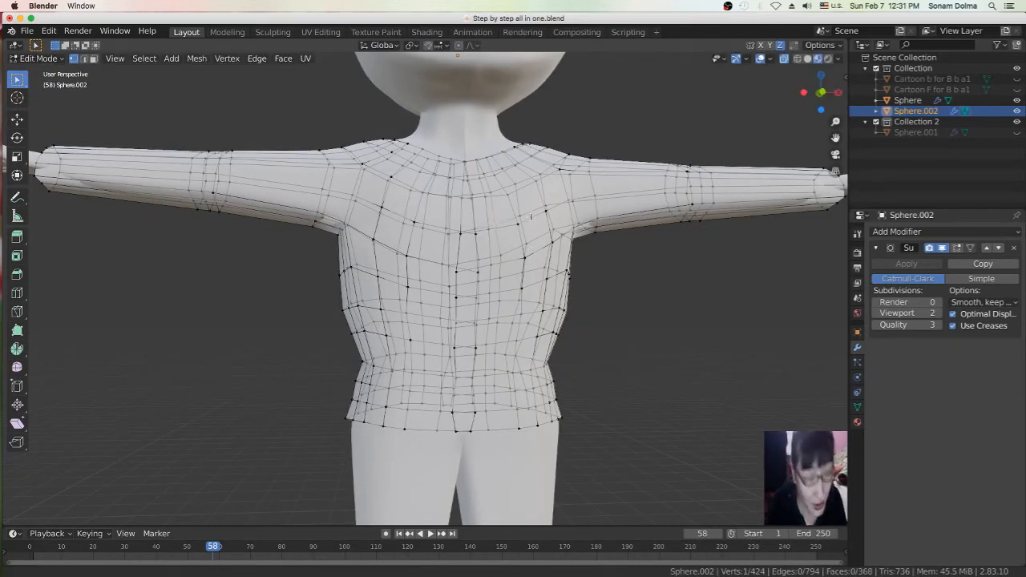
# - Turn off X-ray and set the viewport to Solid shading to inspect the shirt mesh against the body
pyautogui.scroll(5, 525, 240)
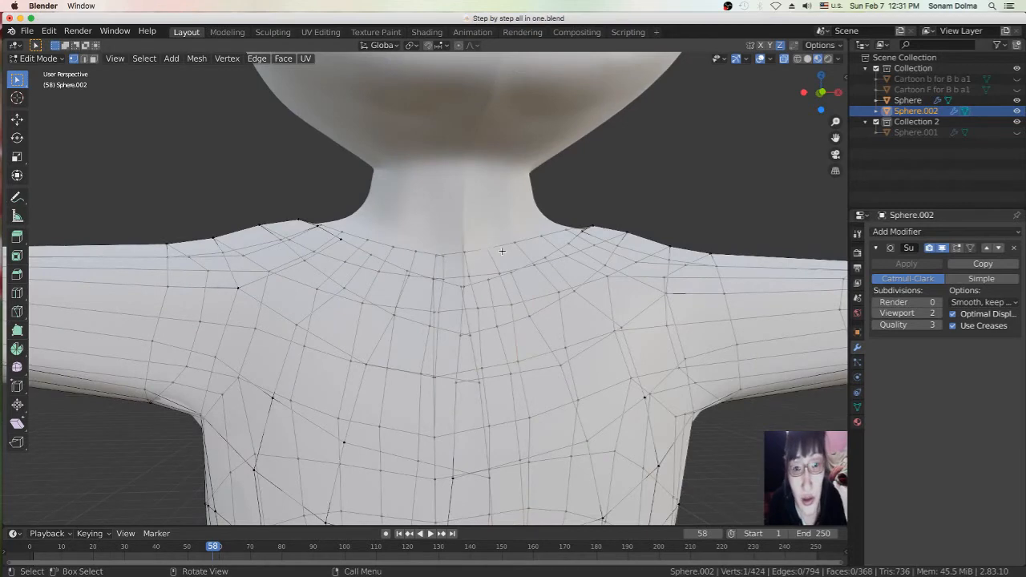
pyautogui.scroll(-5, 491, 263)
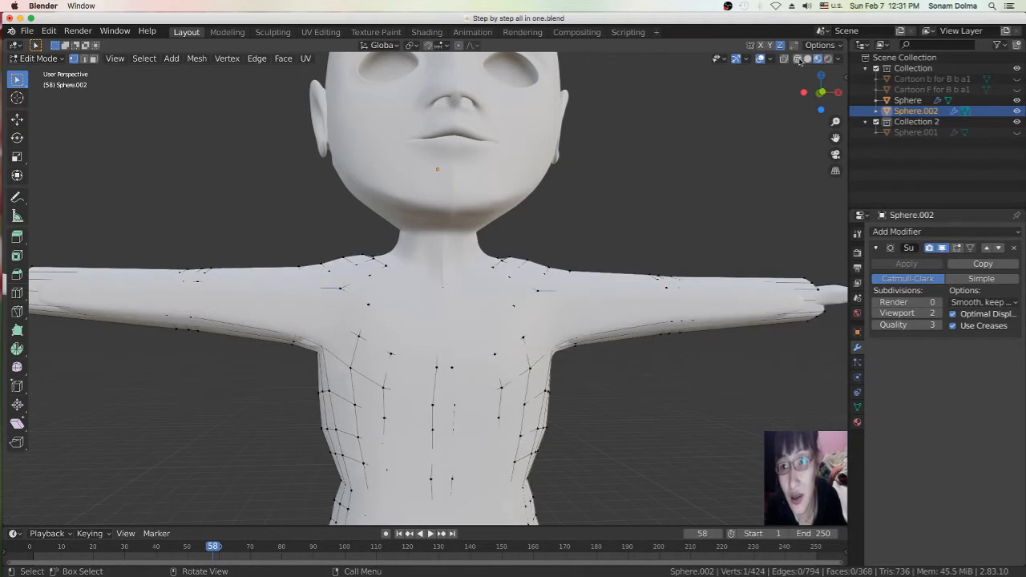
pyautogui.click(807, 59)
pyautogui.click(809, 59)
pyautogui.scroll(2, 540, 199)
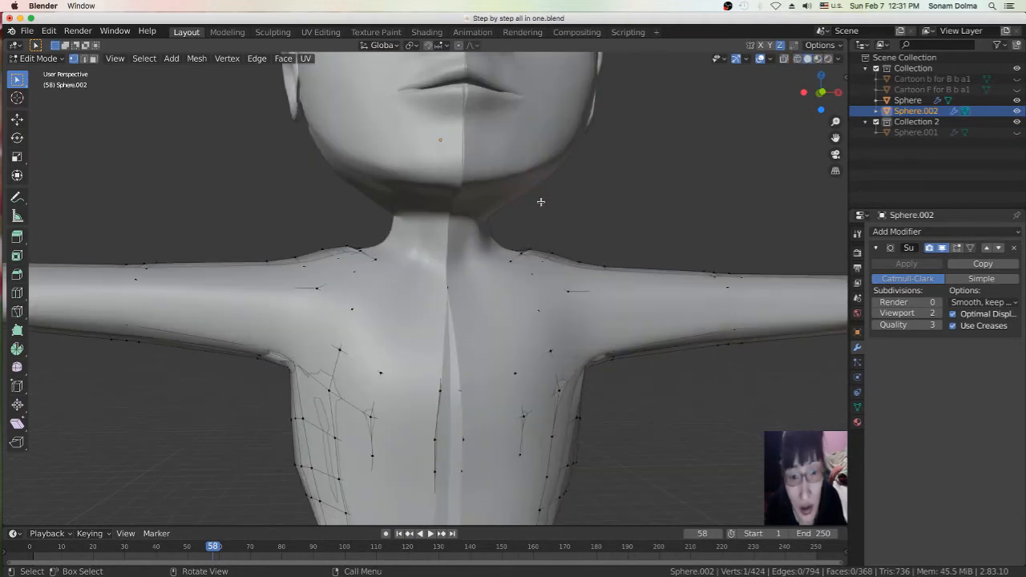
pyautogui.scroll(-5, 498, 276)
pyautogui.moveTo(487, 319)
pyautogui.mouseDown(button='middle')
pyautogui.moveTo(481, 310)
pyautogui.moveTo(499, 332)
pyautogui.moveTo(487, 329)
pyautogui.moveTo(506, 328)
pyautogui.mouseUp(button='middle')
pyautogui.scroll(2, 481, 310)
pyautogui.scroll(-2, 498, 333)
pyautogui.scroll(3, 513, 325)
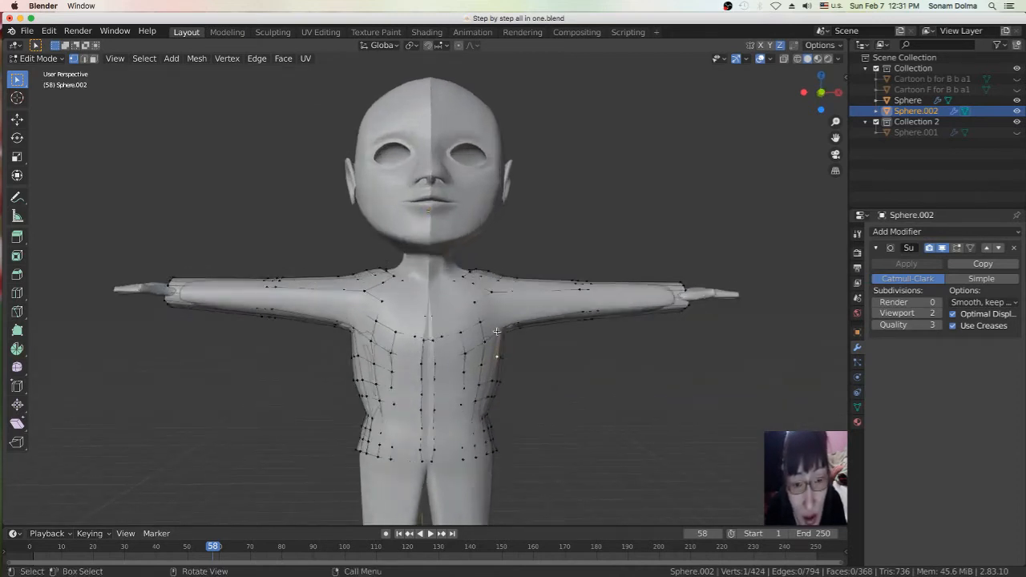
pyautogui.click(818, 58)
pyautogui.click(808, 58)
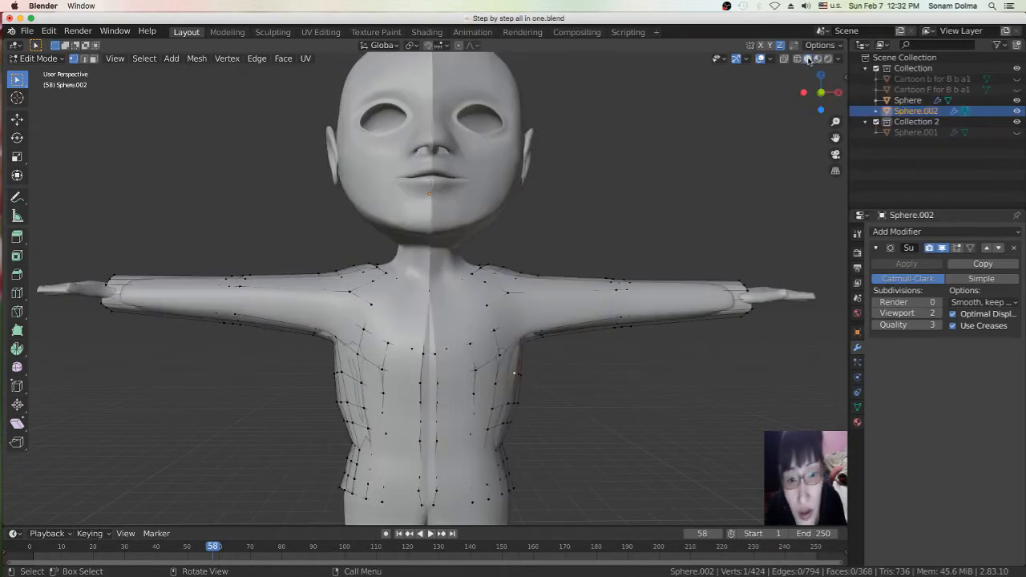
# - Leave Edit Mode on the shirt and return it to Object Mode
pyautogui.scroll(-3, 477, 420)
pyautogui.moveTo(533, 326); pyautogui.dragTo(412, 321, button='middle')
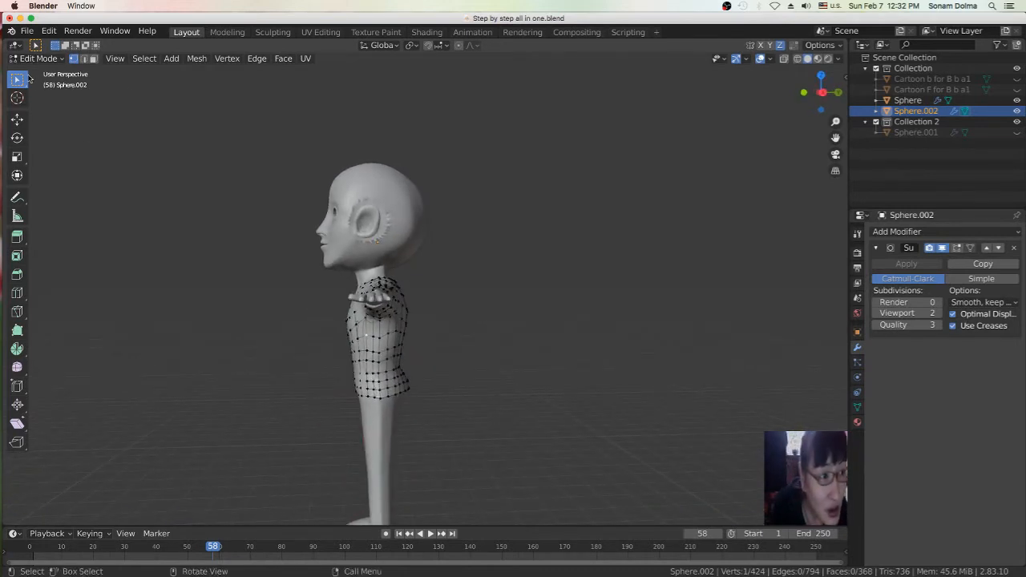
pyautogui.click(34, 59)
pyautogui.click(35, 66)
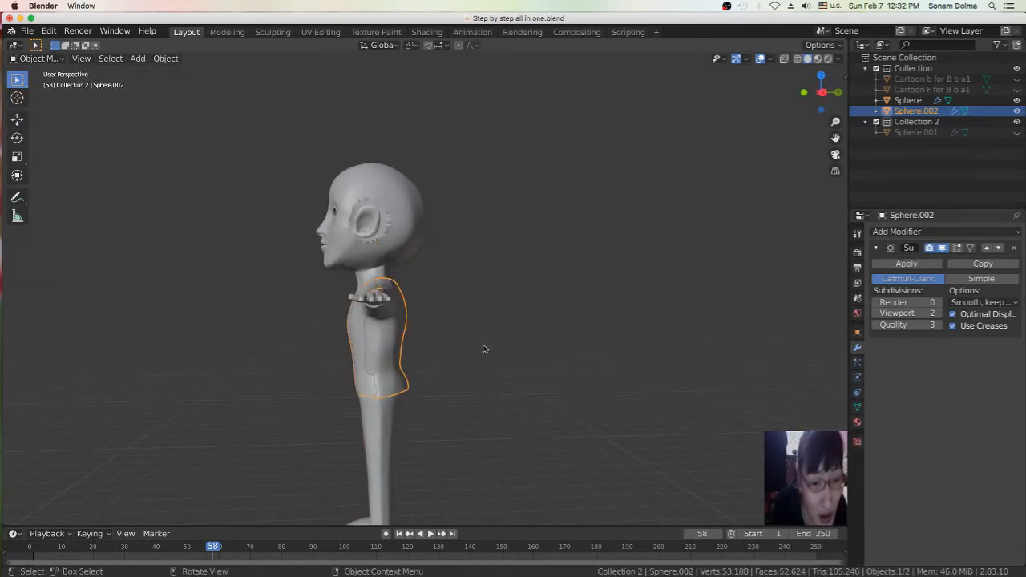
# - Scale the whole shirt up by a factor of about 1.02 and shift it slightly forward and up over the torso
pyautogui.scroll(-2, 491, 344)
pyautogui.press('s')
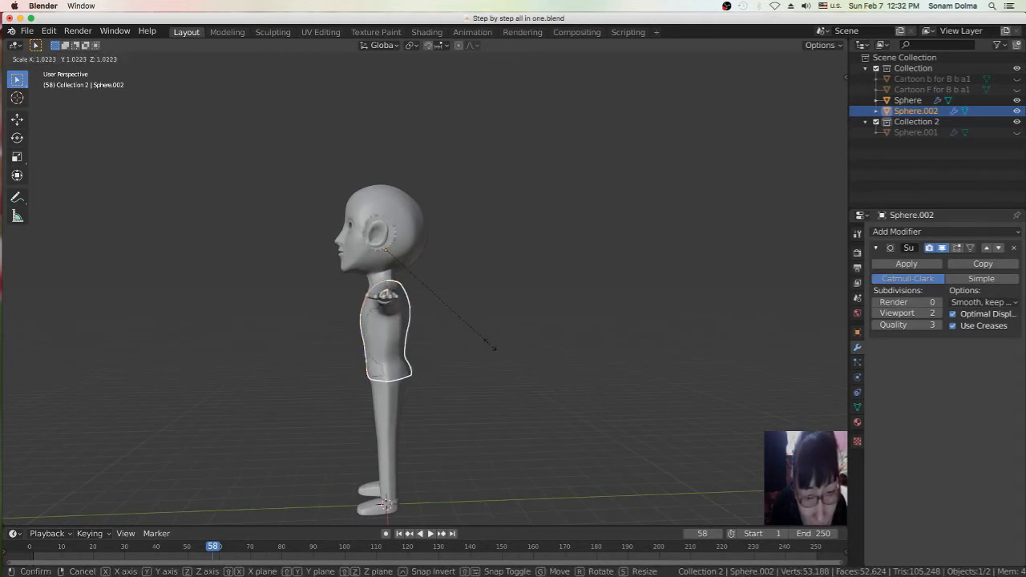
pyautogui.click(491, 348)
pyautogui.press('g')
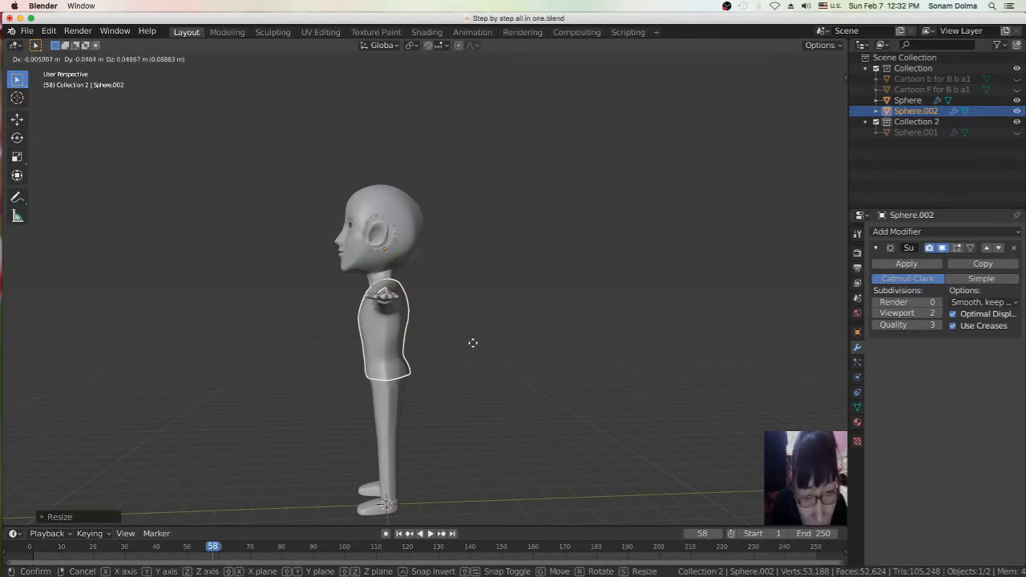
pyautogui.click(473, 347)
# - Fine-tune the shirt's overall scale and nudge its position so it fits over the torso and arms from the front
pyautogui.moveTo(477, 347); pyautogui.dragTo(532, 339, button='middle')
pyautogui.scroll(2, 532, 339)
pyautogui.press('s')
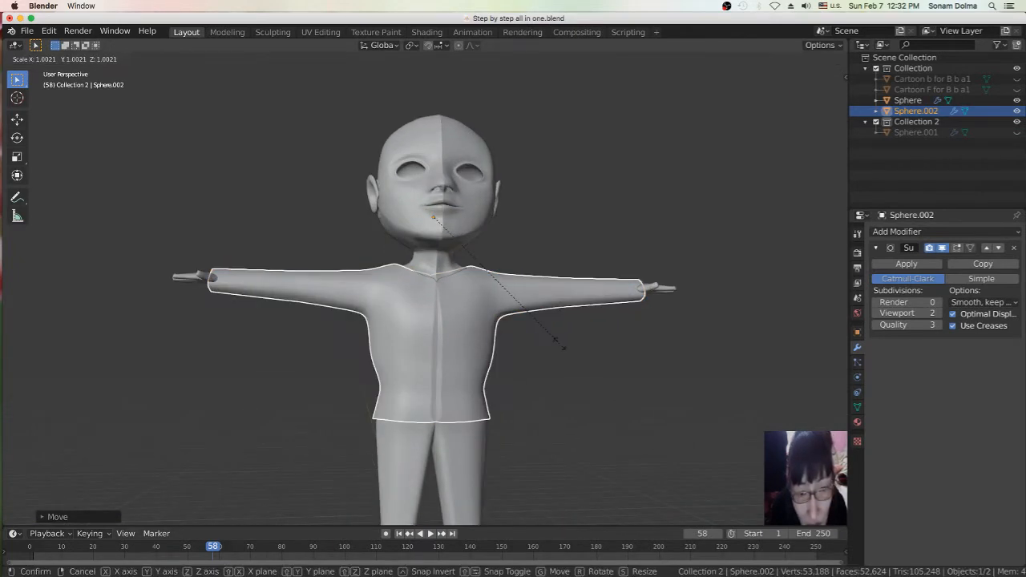
pyautogui.click(556, 347)
pyautogui.press('g')
pyautogui.click(553, 343)
# - Select the character's body object underneath the shirt
pyautogui.moveTo(547, 350); pyautogui.dragTo(411, 343, button='middle')
pyautogui.moveTo(427, 354); pyautogui.dragTo(464, 341, button='middle')
pyautogui.scroll(-4, 540, 353)
pyautogui.scroll(3, 403, 348)
pyautogui.click(450, 338)
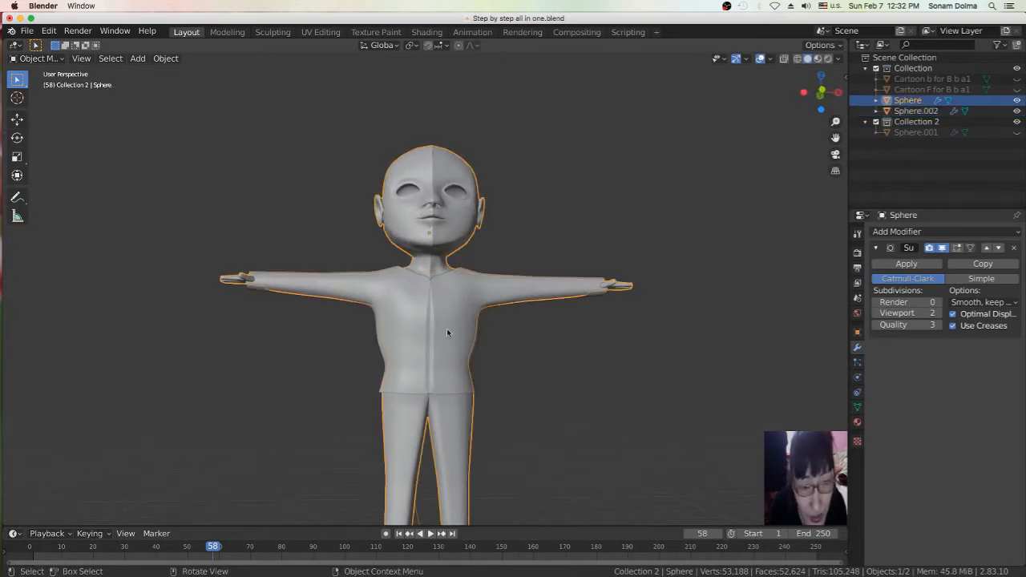
# - Scale the character's shirt along the X axis to about 0.98
pyautogui.click(446, 330)
pyautogui.press('s')
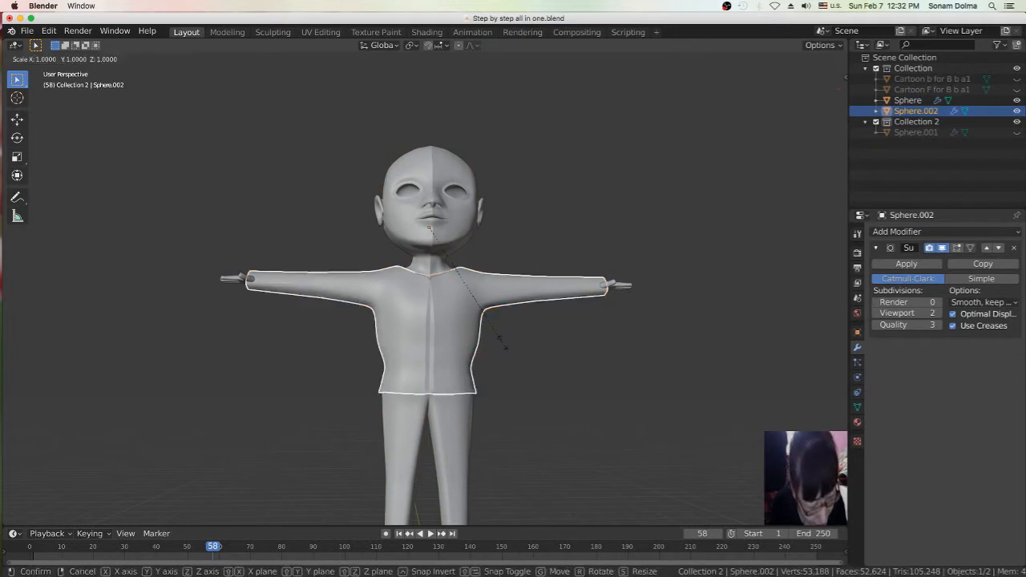
pyautogui.press('x')
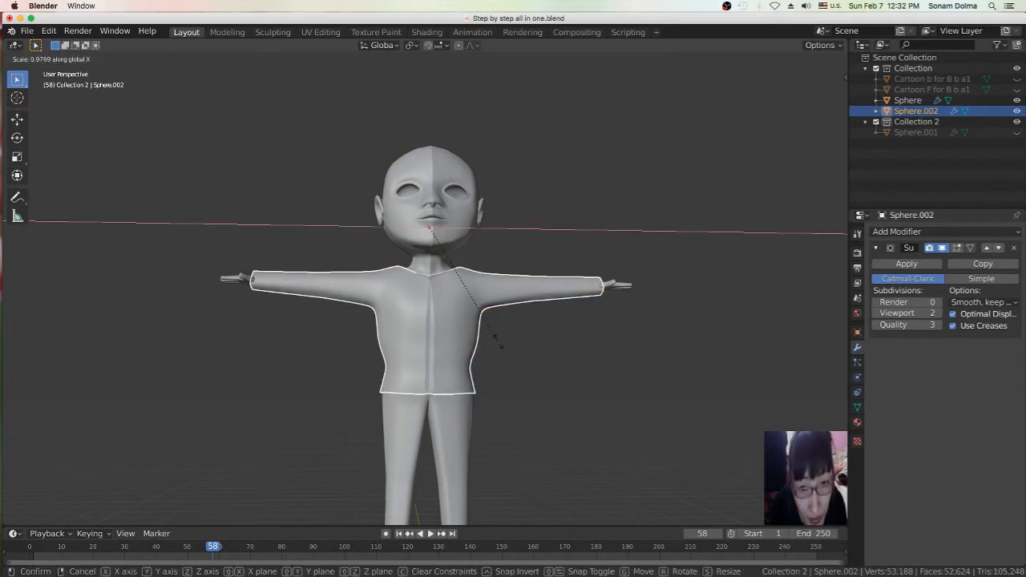
pyautogui.click(498, 345)
# - Scale the whole shirt slightly so that it fits around the body from the side and front
pyautogui.moveTo(525, 351); pyautogui.dragTo(404, 356, button='middle')
pyautogui.press('s')
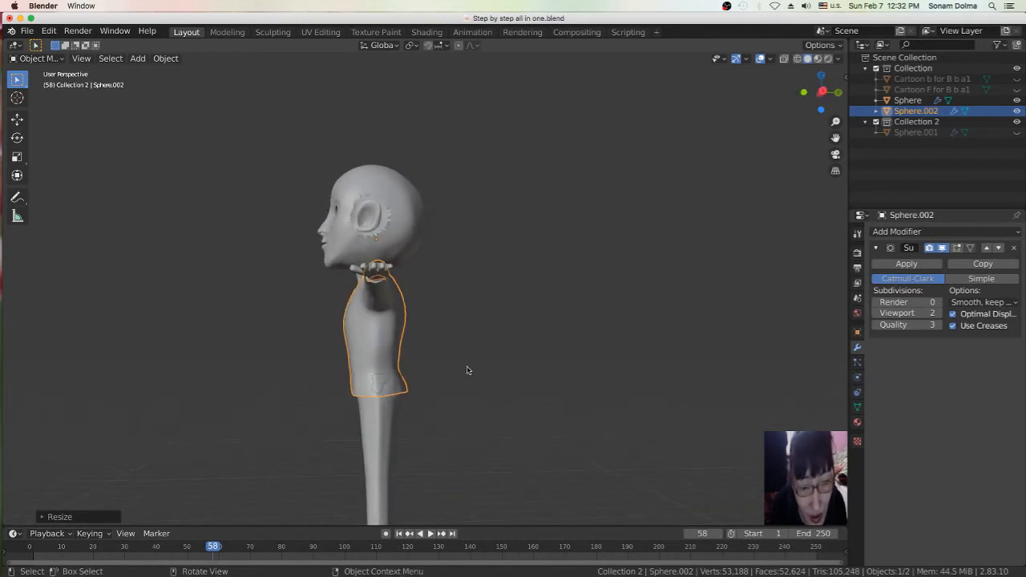
pyautogui.click(465, 370)
pyautogui.moveTo(456, 369); pyautogui.dragTo(540, 373, button='middle')
pyautogui.scroll(2, 540, 373)
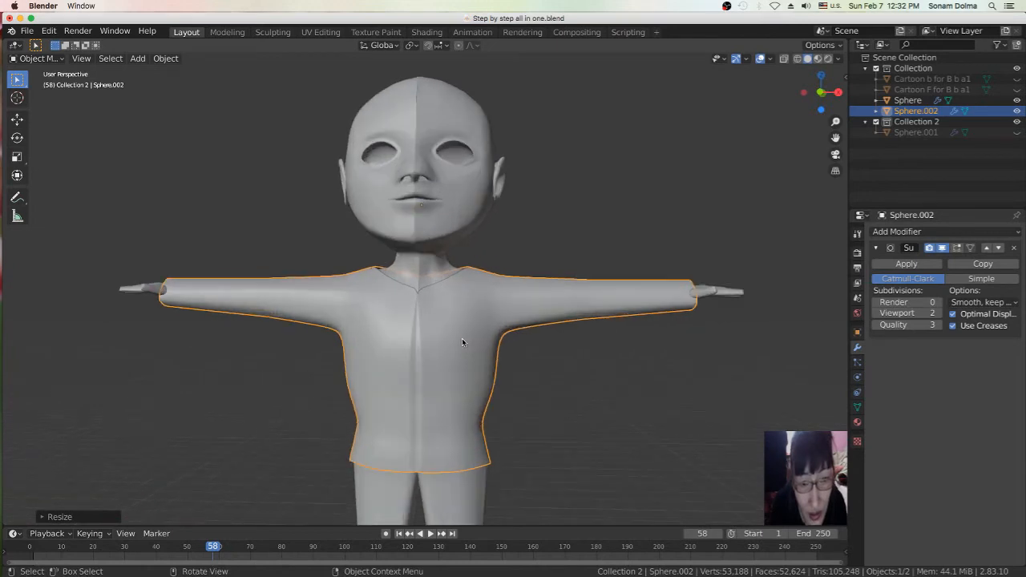
# - Enter Edit Mode on the shirt and move the upper-chest vertices beside the front opening onto the centre line
pyautogui.click(36, 59)
pyautogui.click(44, 77)
pyautogui.scroll(4, 595, 394)
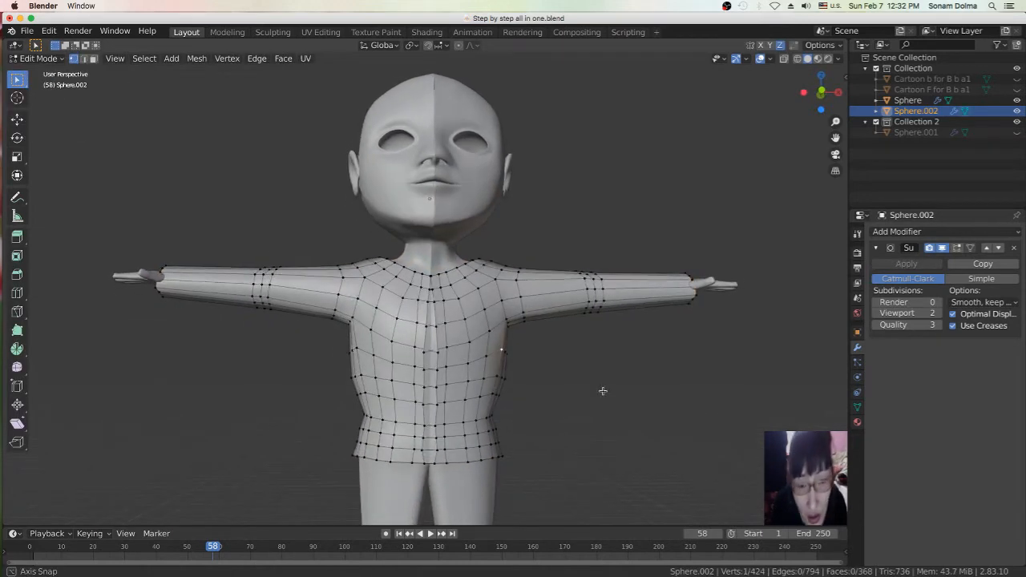
pyautogui.press('g')
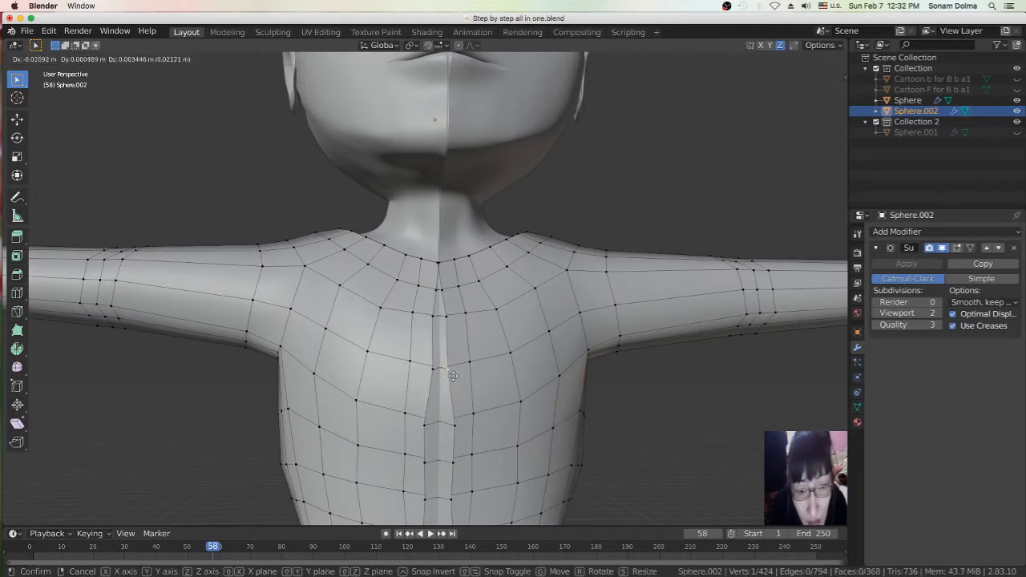
pyautogui.click(448, 374)
pyautogui.press('g')
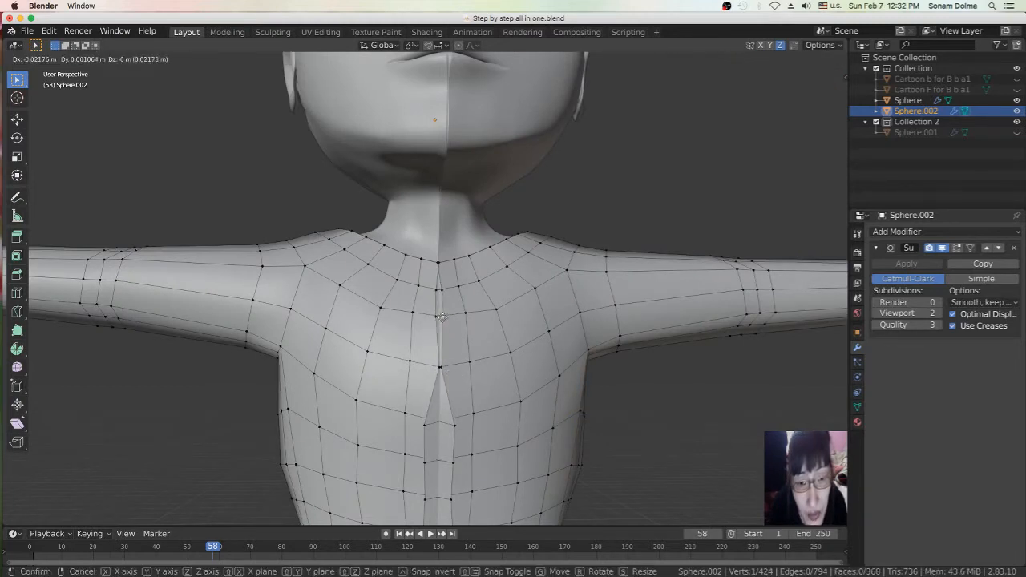
pyautogui.click(440, 318)
# - Close the mid-chest part of the front opening by moving its next two rows of edge vertices to the centre line
pyautogui.scroll(-3, 441, 321)
pyautogui.click(445, 369)
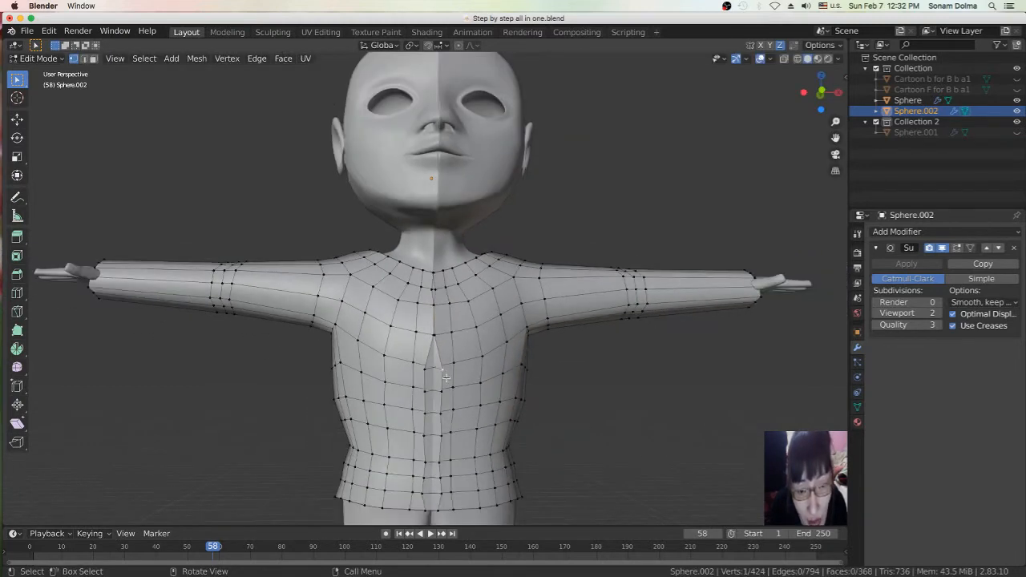
pyautogui.press('g')
pyautogui.click(440, 378)
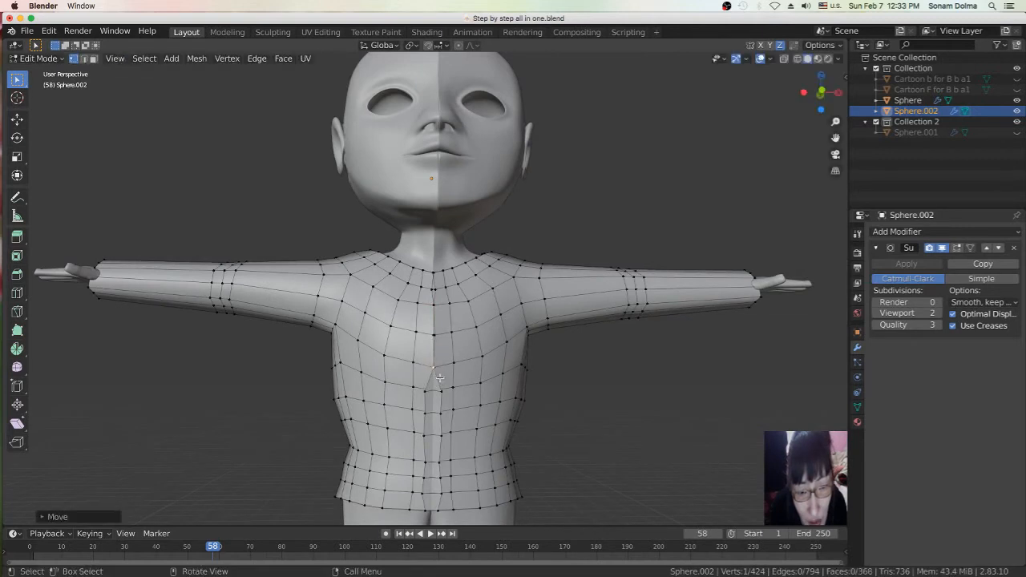
pyautogui.press('g')
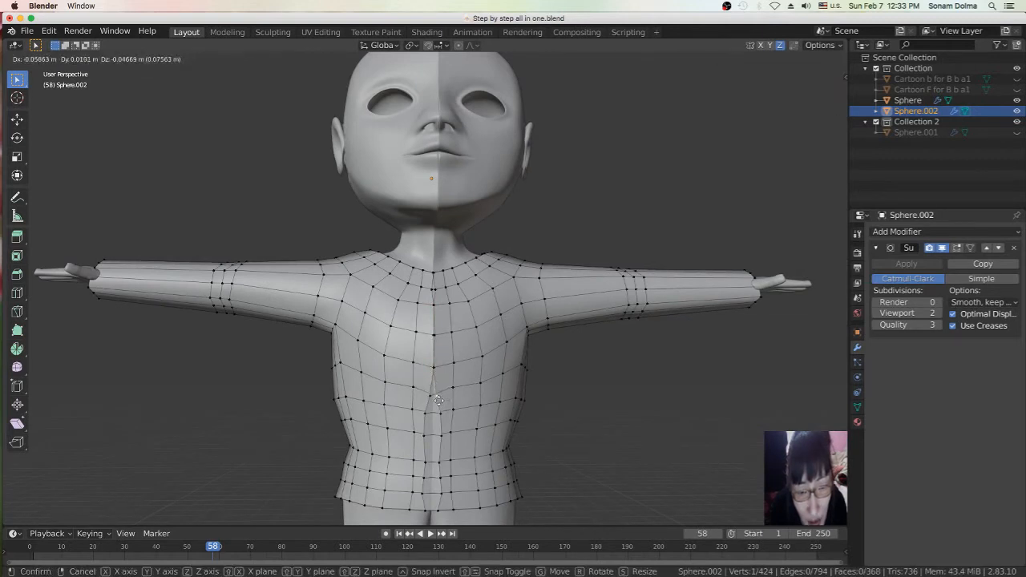
pyautogui.click(434, 398)
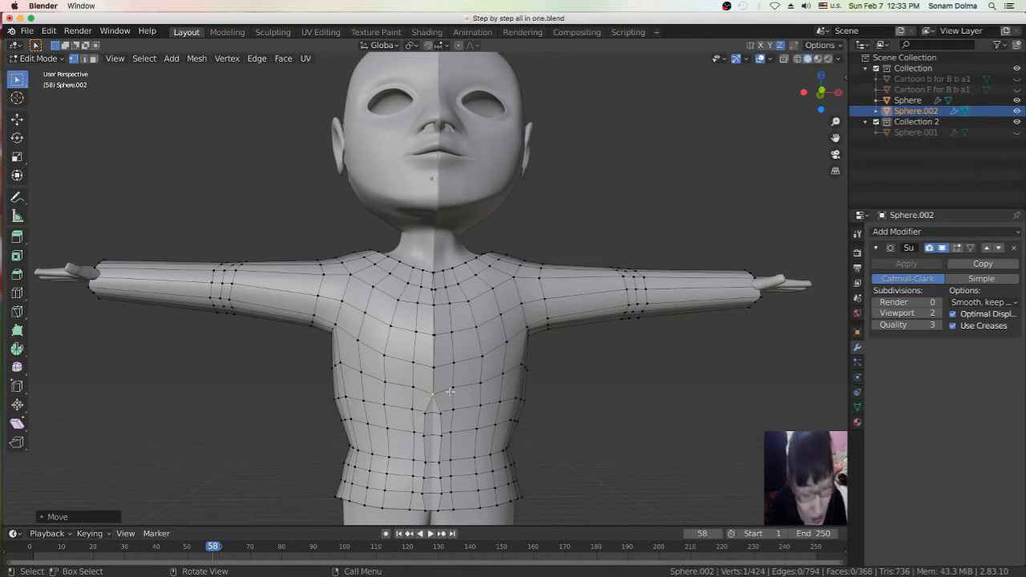
# - Move the edge vertices of the front opening over the belly, down to the waist, onto the centre line
pyautogui.keyDown('shift'); pyautogui.moveTo(453, 389); pyautogui.dragTo(456, 300, button='middle'); pyautogui.keyUp('shift')
pyautogui.scroll(3, 451, 322)
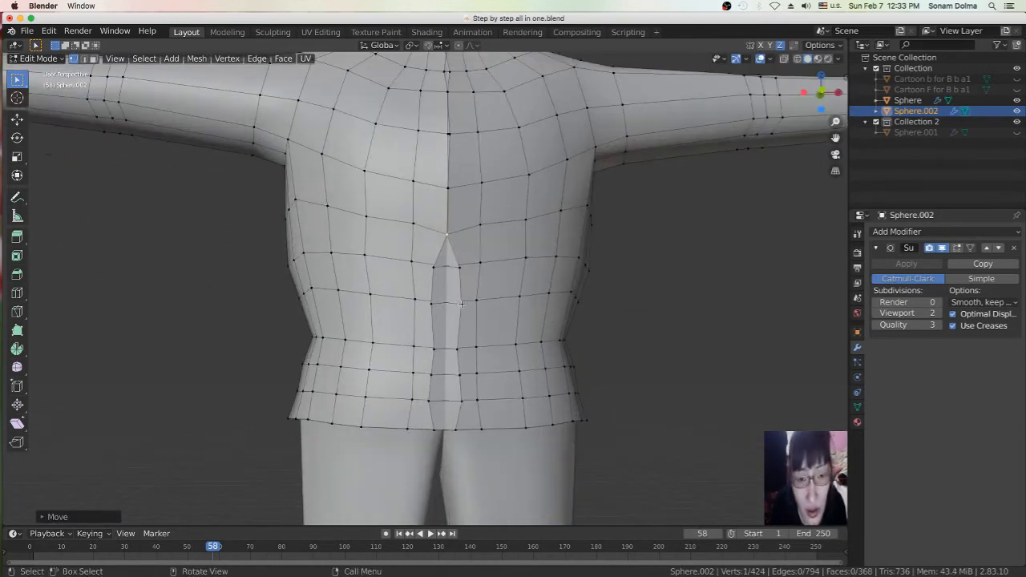
pyautogui.press('g')
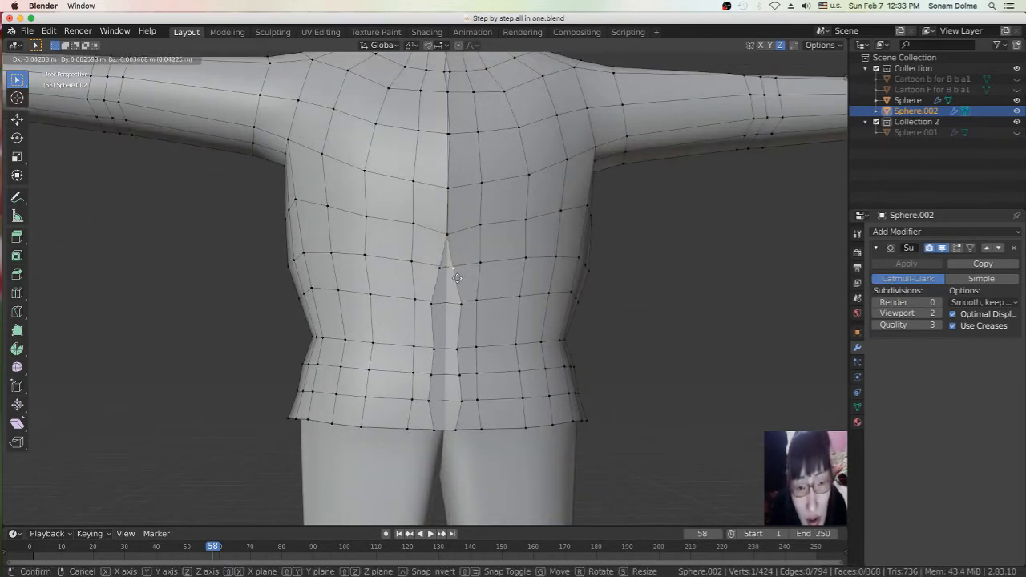
pyautogui.click(454, 279)
pyautogui.press('g')
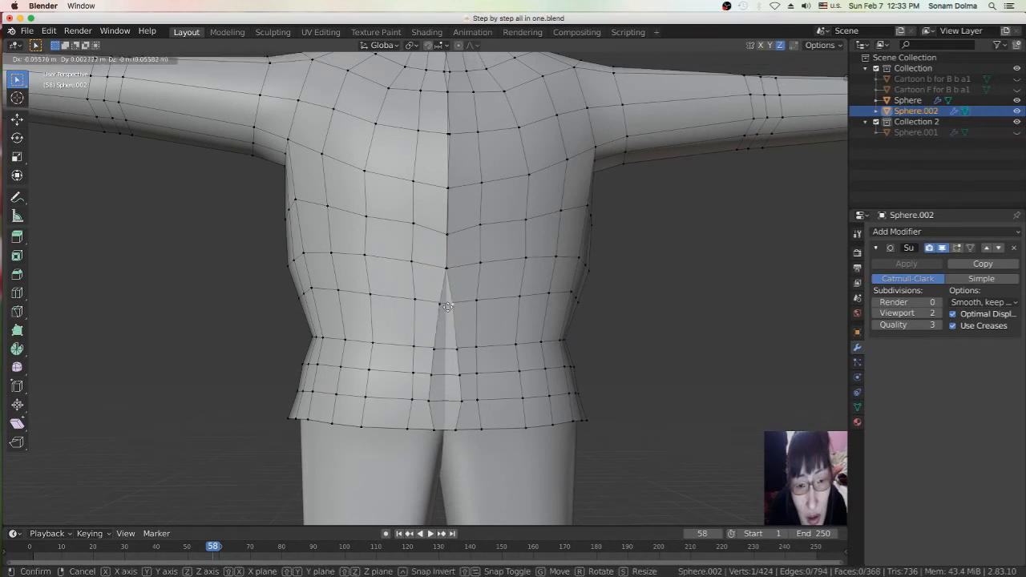
pyautogui.click(444, 307)
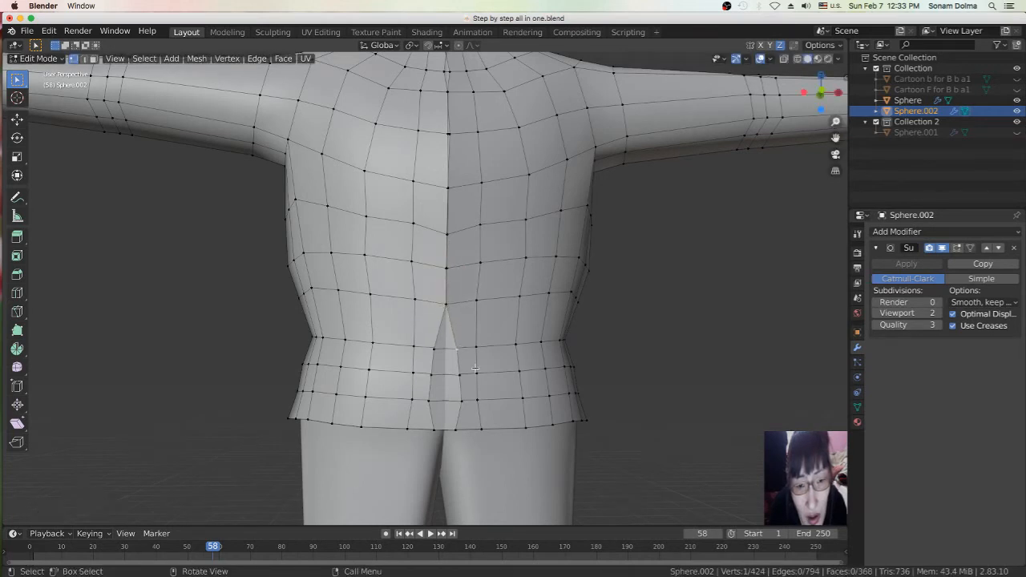
pyautogui.press('g')
pyautogui.click(457, 362)
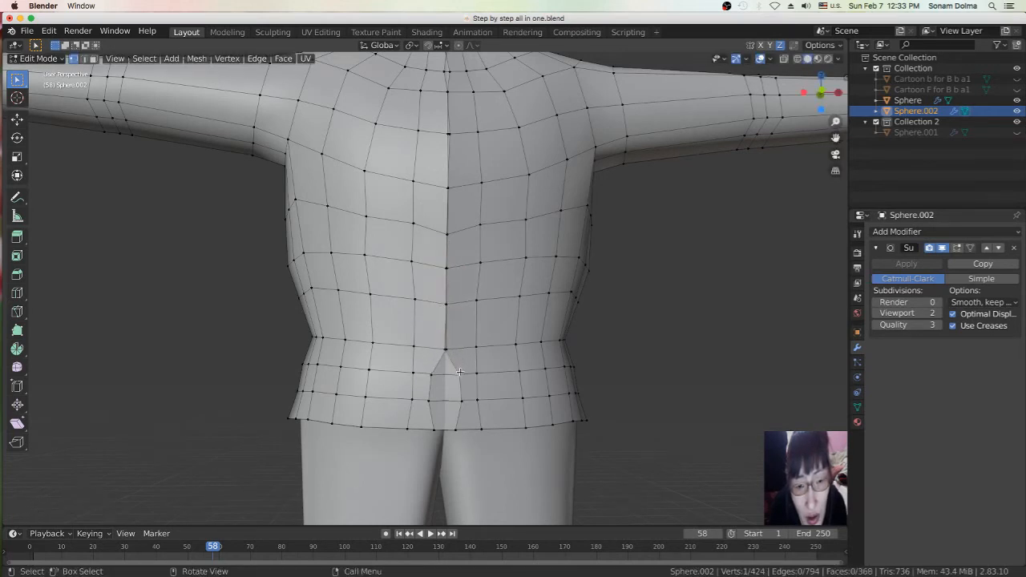
# - Close the rest of the front opening from the waist to the hem by moving its edge vertices to the centre
pyautogui.press('g')
pyautogui.click(448, 379)
pyautogui.press('g')
pyautogui.click(453, 427)
pyautogui.click(443, 428)
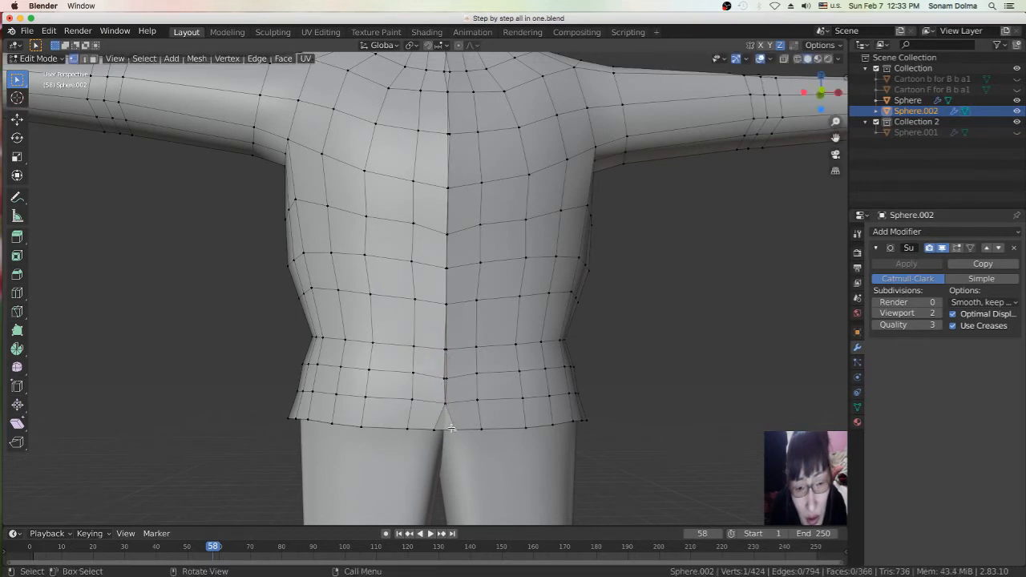
pyautogui.press('g')
pyautogui.click(442, 429)
# - Pull the lower-back vertices of the shirt outward with proportional editing at a size of about 0.91
pyautogui.scroll(-2, 520, 283)
pyautogui.moveTo(538, 267); pyautogui.dragTo(518, 294, button='middle')
pyautogui.moveTo(316, 350); pyautogui.dragTo(343, 344, button='middle')
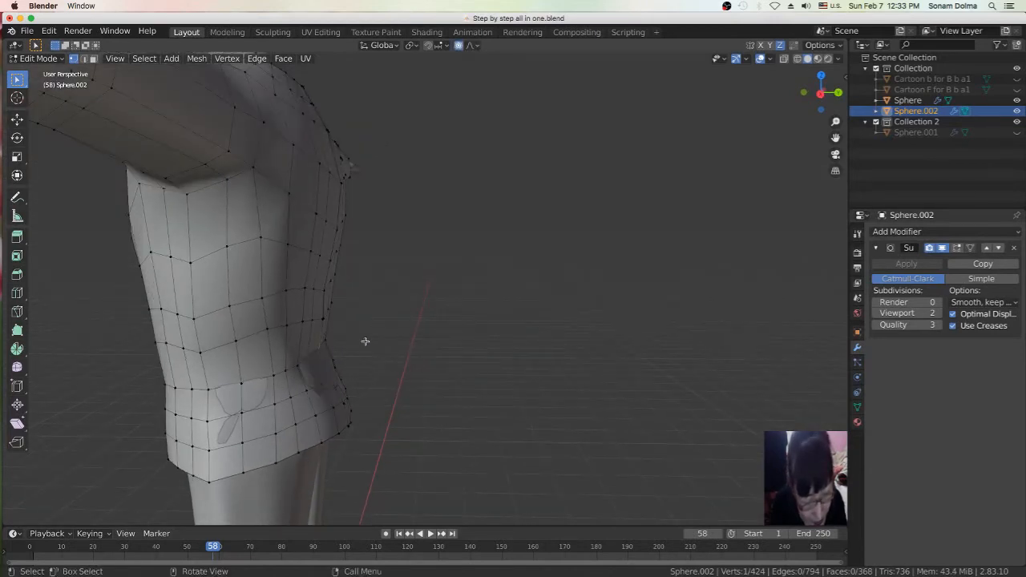
pyautogui.press('g')
pyautogui.scroll(-10, 366, 341)
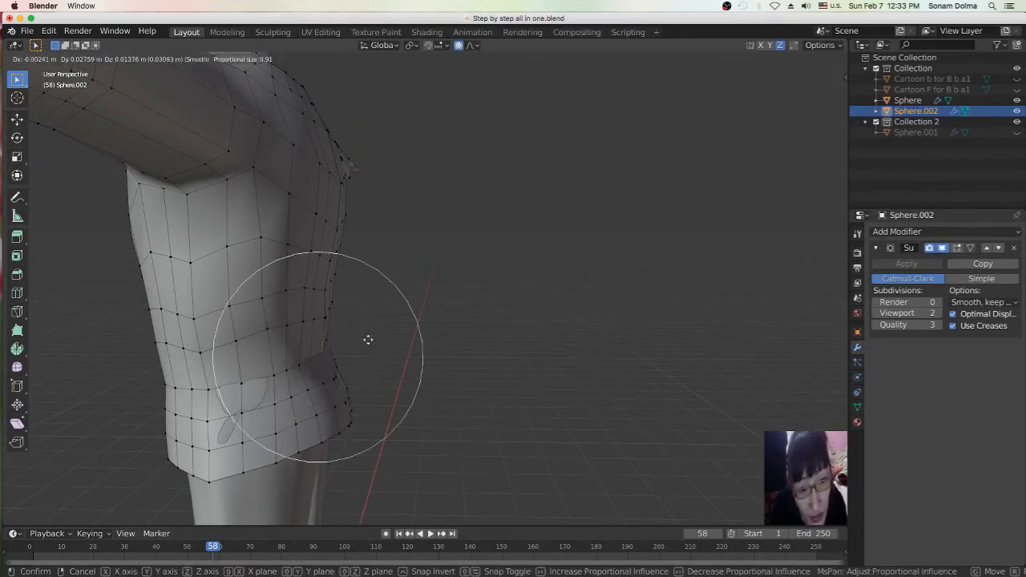
pyautogui.click(372, 340)
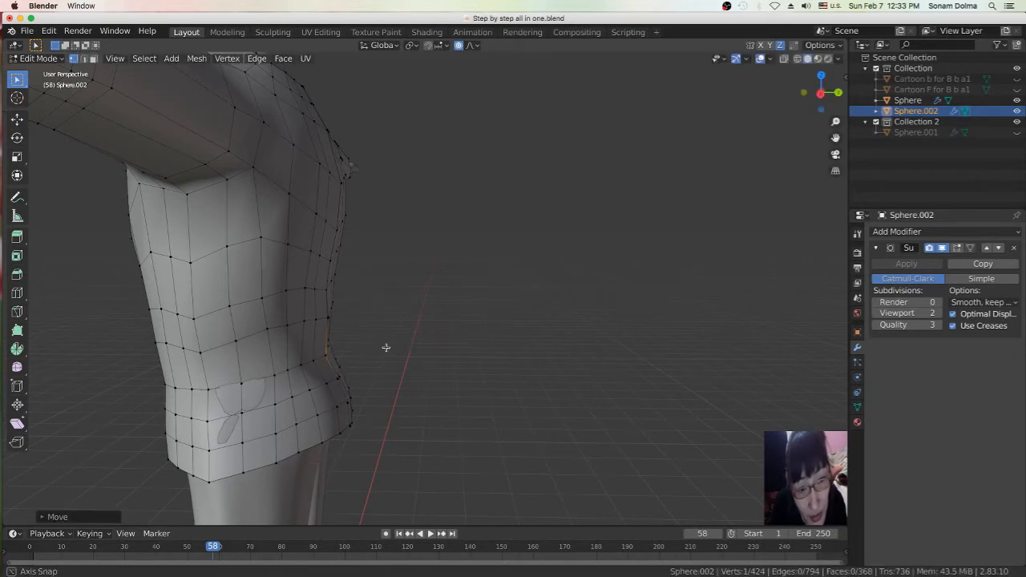
pyautogui.moveTo(386, 347); pyautogui.dragTo(345, 293, button='middle')
pyautogui.press('g')
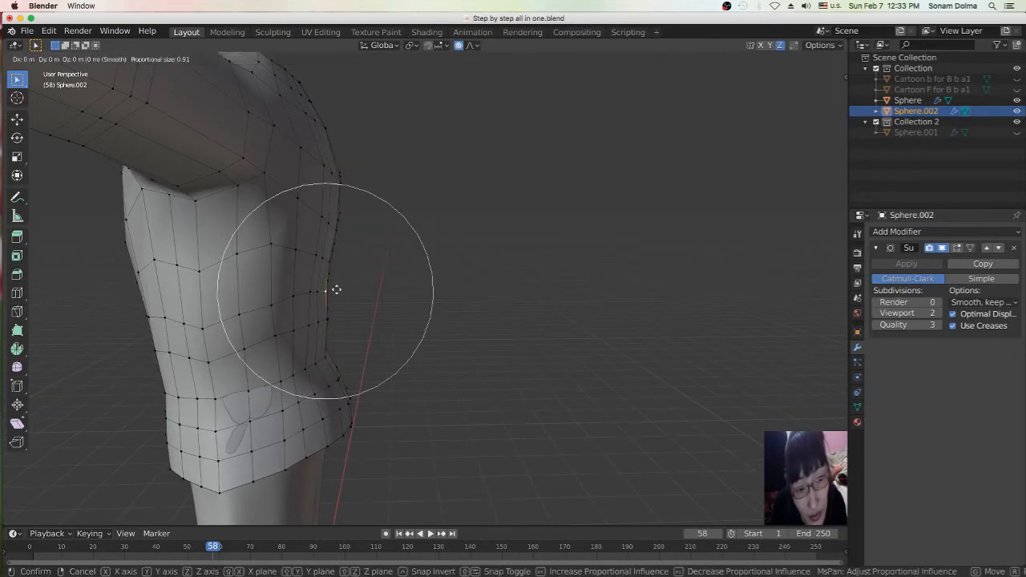
pyautogui.click(337, 289)
# - Close the gap at the bottom of the shirt's back seam by moving its vertices down to the hem onto the centre line
pyautogui.moveTo(381, 299); pyautogui.dragTo(262, 293, button='middle')
pyautogui.click(429, 379)
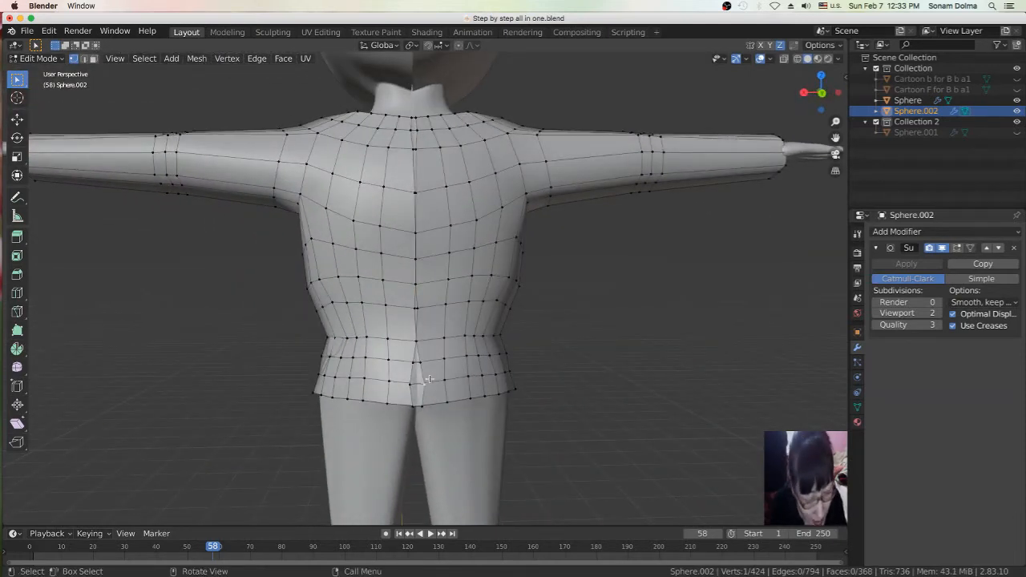
pyautogui.press('g')
pyautogui.click(423, 377)
pyautogui.click(424, 363)
pyautogui.press('g')
pyautogui.click(421, 364)
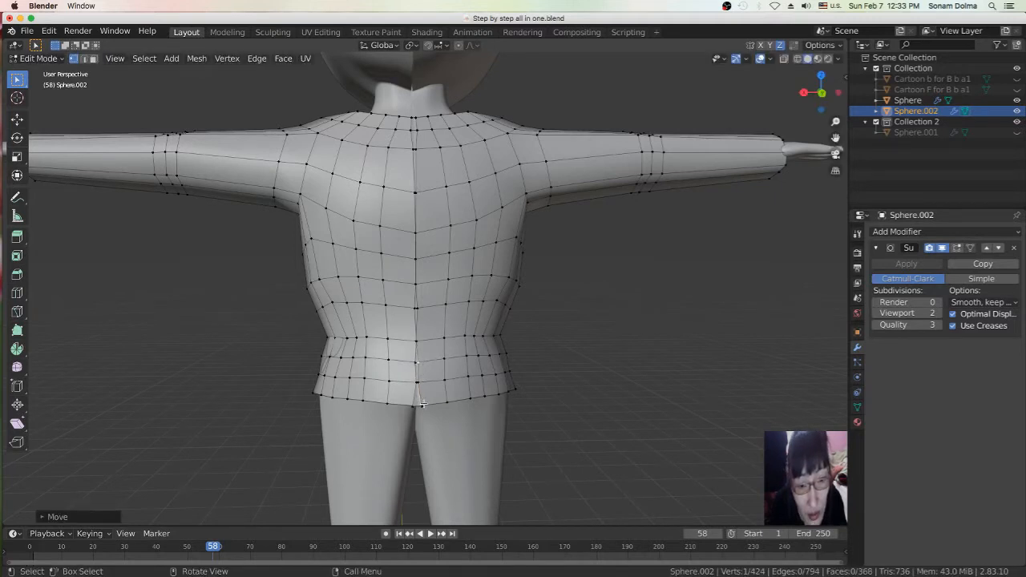
pyautogui.click(423, 403)
pyautogui.press('g')
pyautogui.click(423, 406)
# - Reposition the vertices on the side of the shirt's back, from below the armpit to above the waist, to even their spacing
pyautogui.moveTo(467, 319); pyautogui.dragTo(487, 280, button='middle')
pyautogui.click(529, 190)
pyautogui.press('g')
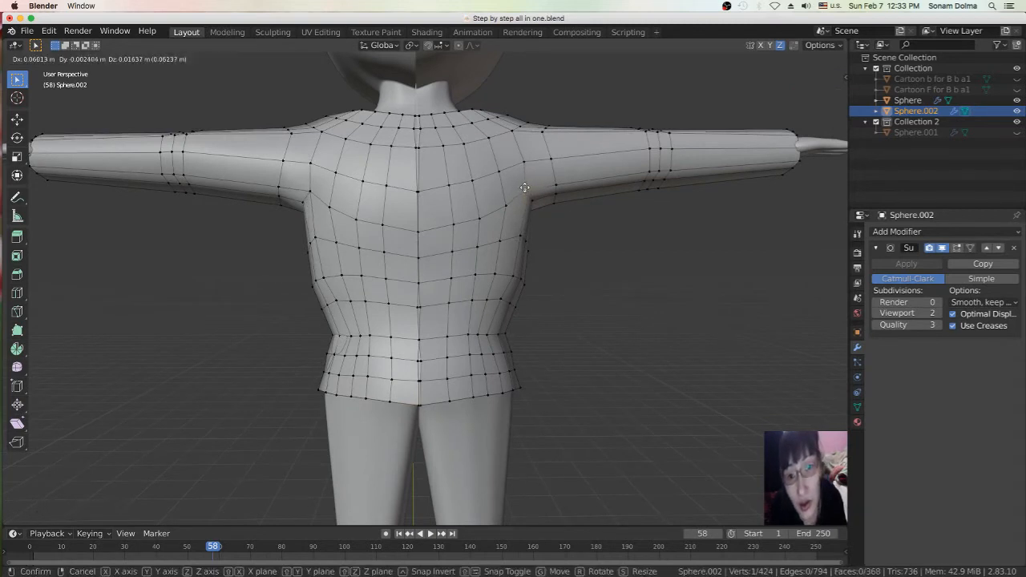
pyautogui.click(518, 234)
pyautogui.click(508, 272)
pyautogui.press('g')
pyautogui.click(508, 273)
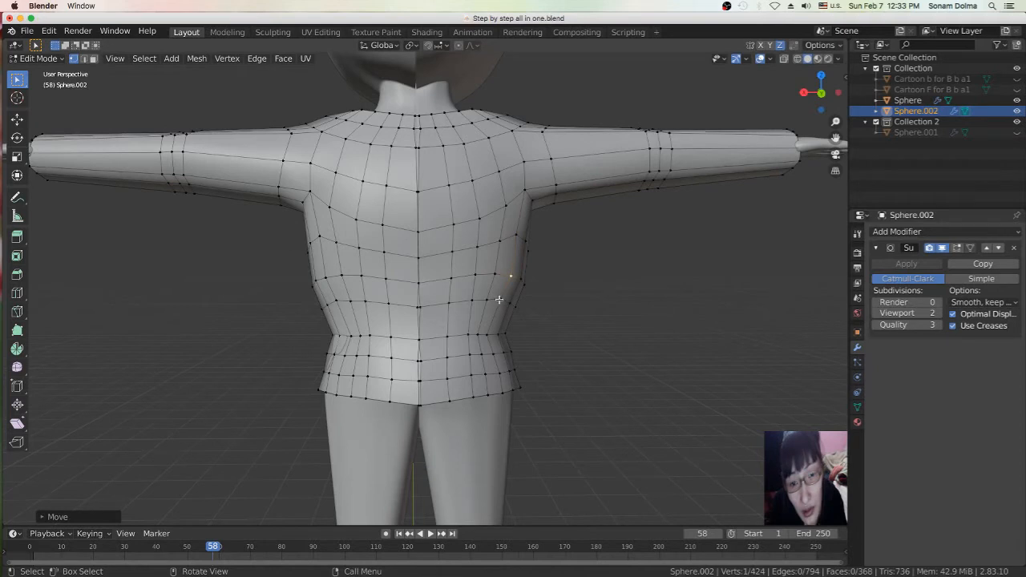
pyautogui.press('g')
pyautogui.click(505, 304)
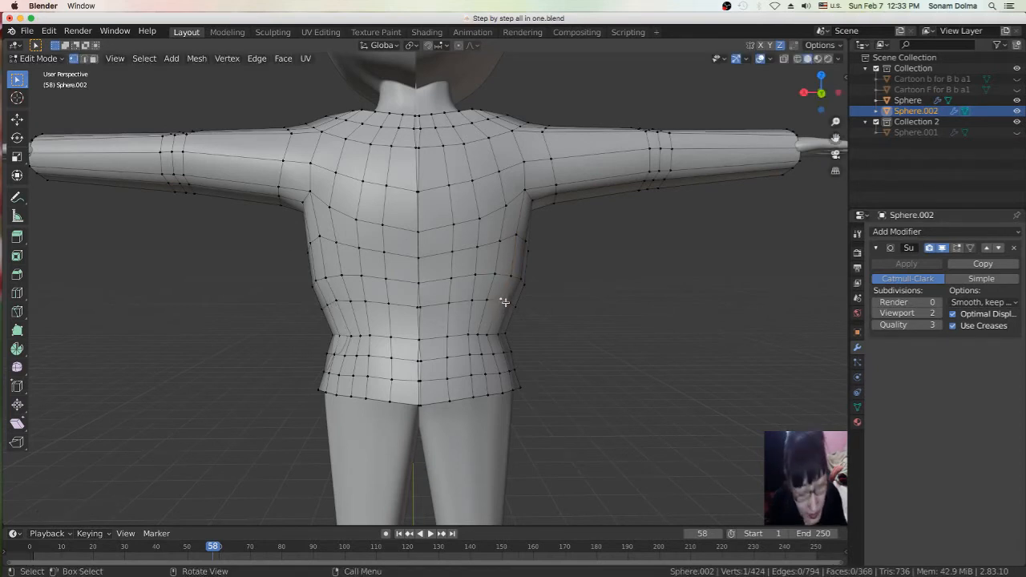
# - Lower the row of back vertices just above the waist with proportional editing, reducing its size to about 0.35
pyautogui.press('g')
pyautogui.scroll(9, 502, 300)
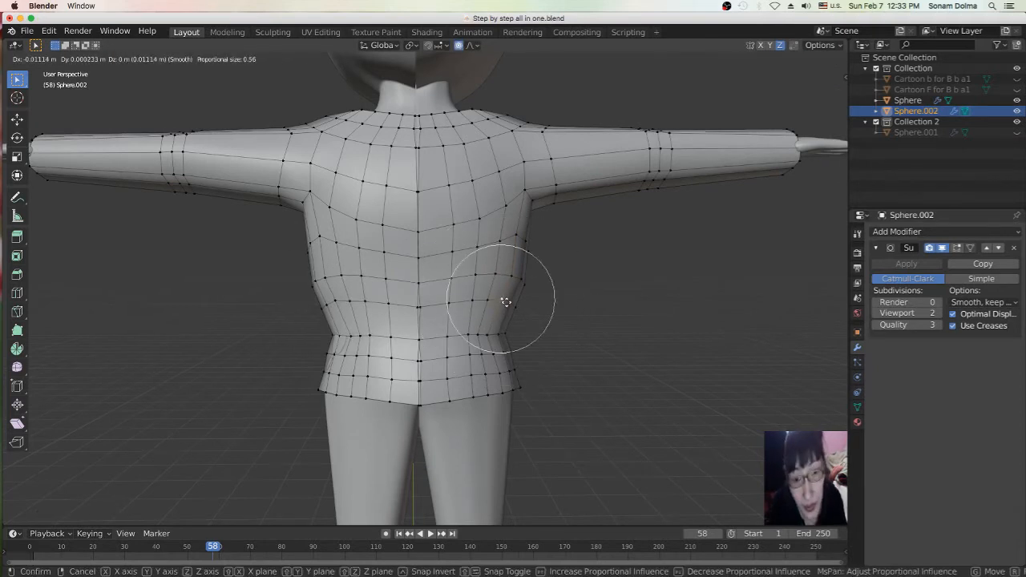
pyautogui.click(511, 312)
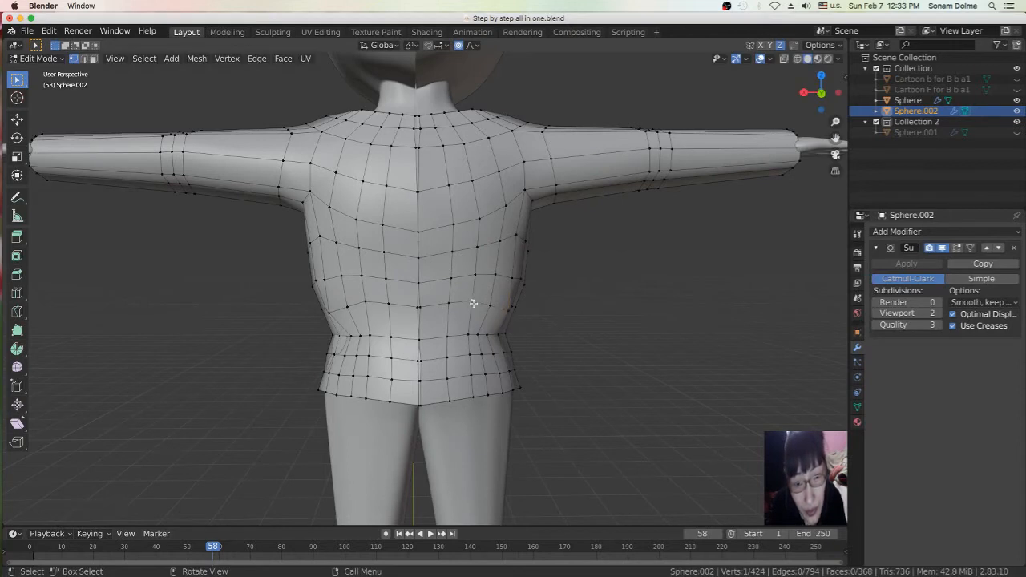
pyautogui.press('g')
pyautogui.click(401, 304)
pyautogui.press('g')
pyautogui.click(393, 316)
pyautogui.press('g')
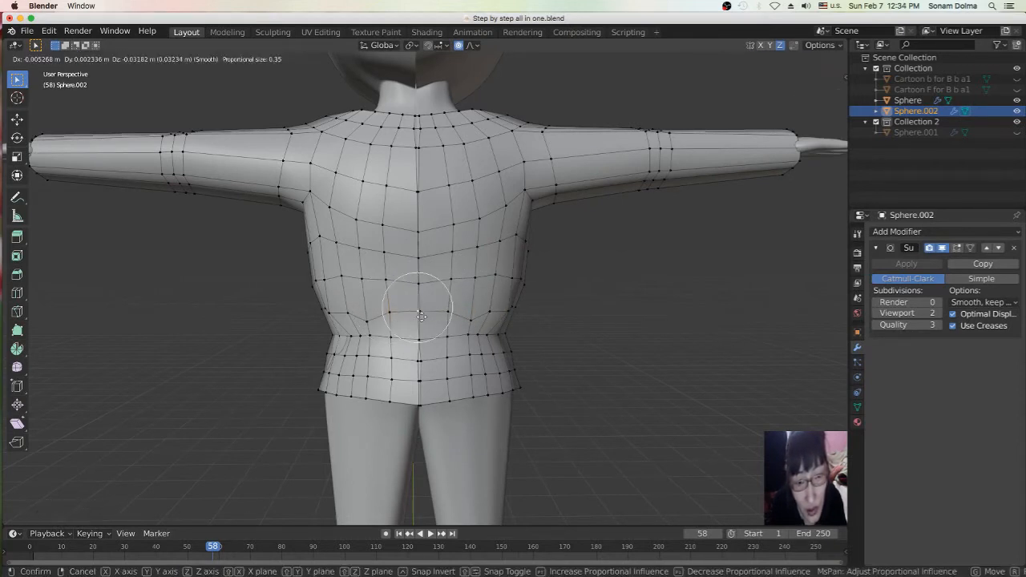
pyautogui.click(424, 325)
# - Push the back profile vertices above the waist outward with proportional editing to smooth the curve of the lower back
pyautogui.moveTo(570, 339); pyautogui.dragTo(440, 316, button='middle')
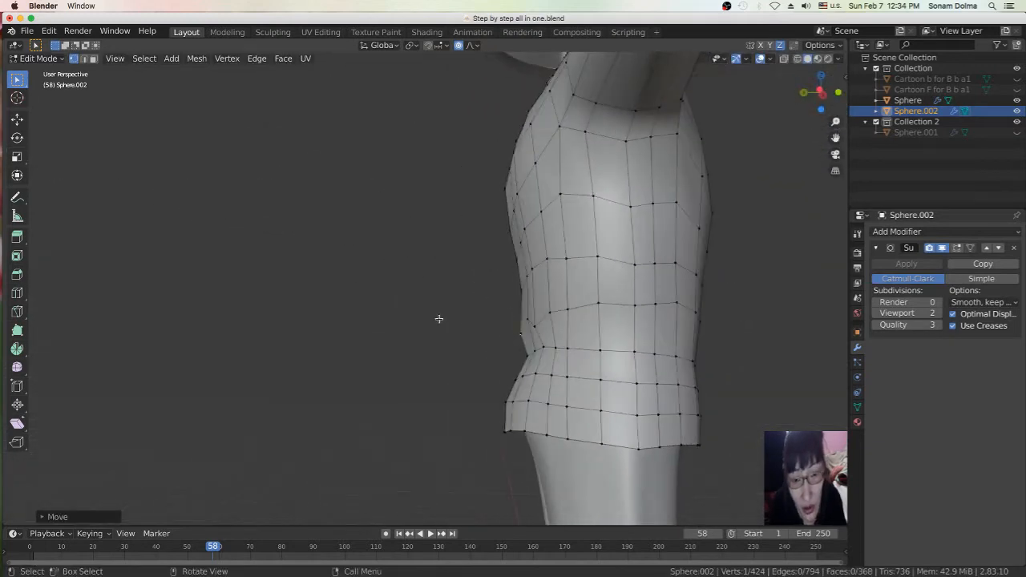
pyautogui.press('g')
pyautogui.click(510, 333)
pyautogui.press('g')
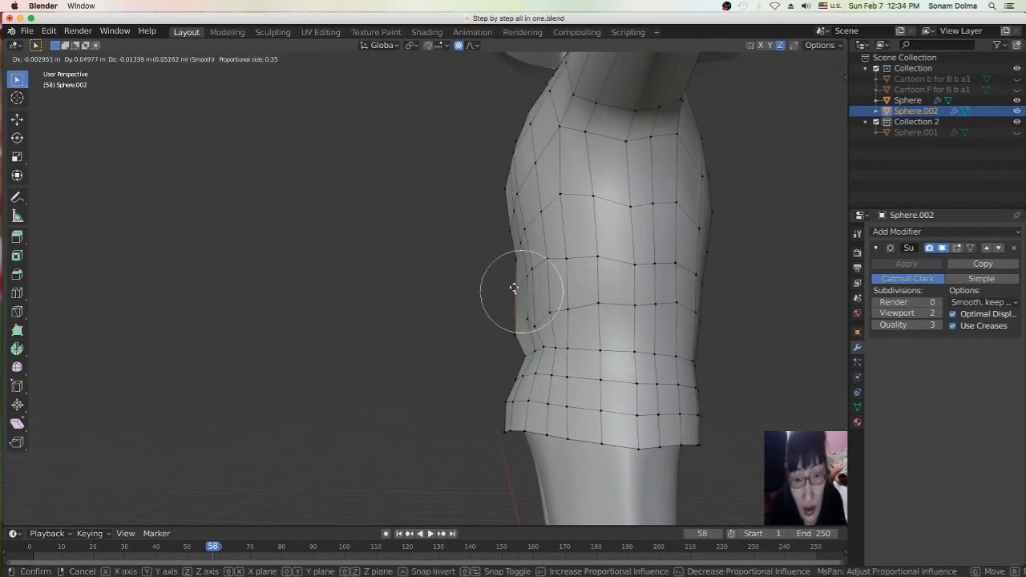
pyautogui.click(515, 288)
pyautogui.click(517, 258)
pyautogui.press('g')
pyautogui.click(511, 262)
pyautogui.click(528, 279)
pyautogui.press('g')
pyautogui.click(521, 277)
pyautogui.press('g')
pyautogui.click(520, 241)
# - Reshape the front profile above the waist by moving the belly vertices outward with proportional editing
pyautogui.moveTo(520, 241); pyautogui.dragTo(597, 308, button='middle')
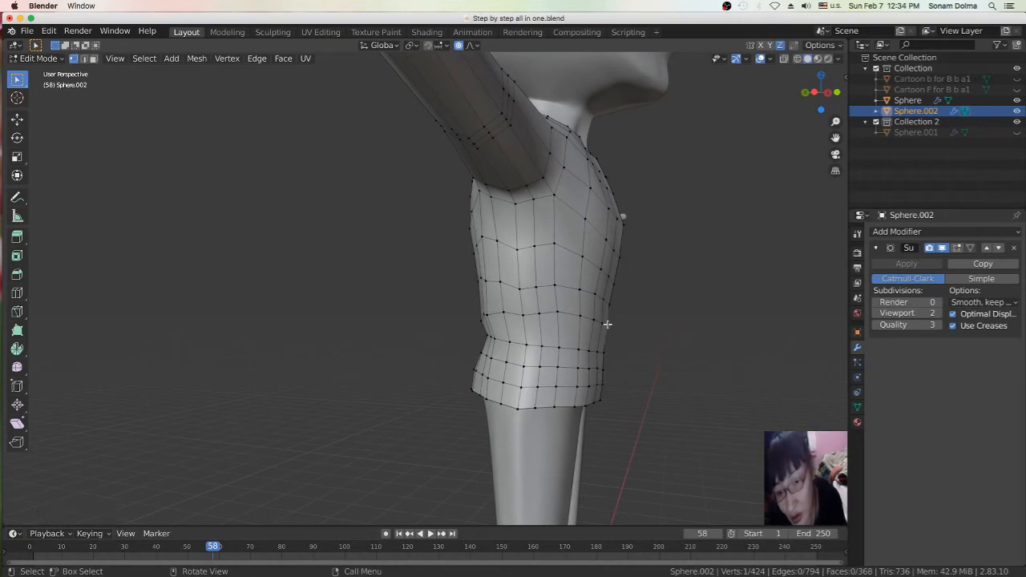
pyautogui.press('g')
pyautogui.click(611, 327)
pyautogui.click(611, 302)
pyautogui.press('g')
pyautogui.click(616, 304)
pyautogui.click(615, 287)
pyautogui.press('g')
pyautogui.click(620, 288)
# - Fine-tune the neighbouring abdomen vertices along the front and side of the shirt to even out the mesh
pyautogui.click(613, 278)
pyautogui.press('g')
pyautogui.click(614, 285)
pyautogui.press('g')
pyautogui.click(611, 302)
pyautogui.press('g')
pyautogui.click(614, 300)
pyautogui.press('g')
pyautogui.click(612, 306)
pyautogui.press('g')
pyautogui.click(583, 292)
# - Move the belly vertices seen from the opposite side to round off the shirt's front profile above the waist
pyautogui.moveTo(629, 306); pyautogui.dragTo(485, 306, button='middle')
pyautogui.press('g')
pyautogui.click(430, 298)
pyautogui.moveTo(470, 311); pyautogui.dragTo(405, 312, button='middle')
pyautogui.press('g')
pyautogui.click(264, 323)
pyautogui.moveTo(292, 319); pyautogui.dragTo(262, 329, button='middle')
pyautogui.press('g')
pyautogui.click(260, 334)
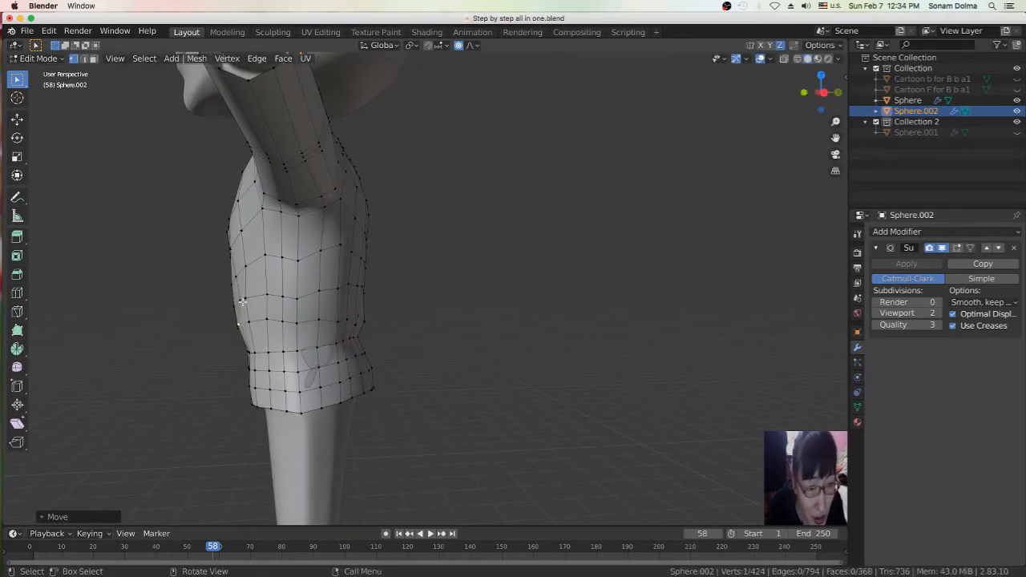
pyautogui.press('g')
pyautogui.click(228, 276)
# - Move the shirt's side vertices above the waist outward with proportional editing to fill out the flank seen from the front
pyautogui.moveTo(266, 315); pyautogui.dragTo(401, 322, button='middle')
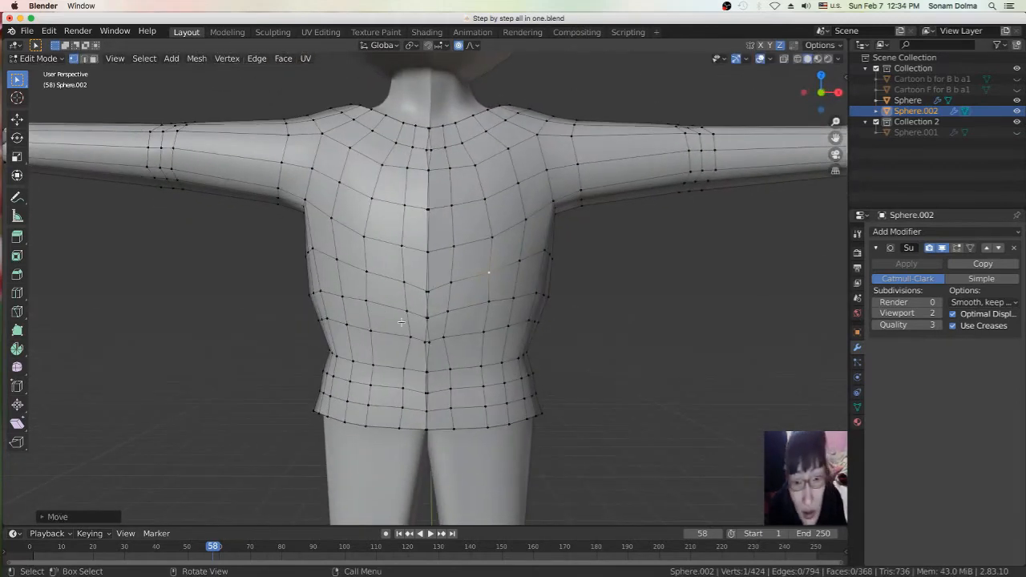
pyautogui.press('g')
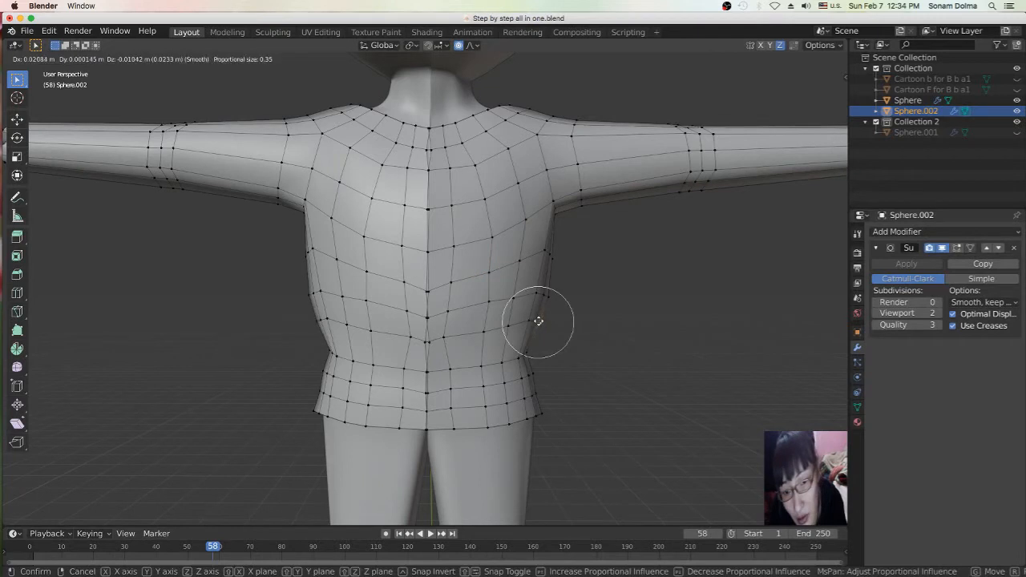
pyautogui.click(553, 293)
pyautogui.press('g')
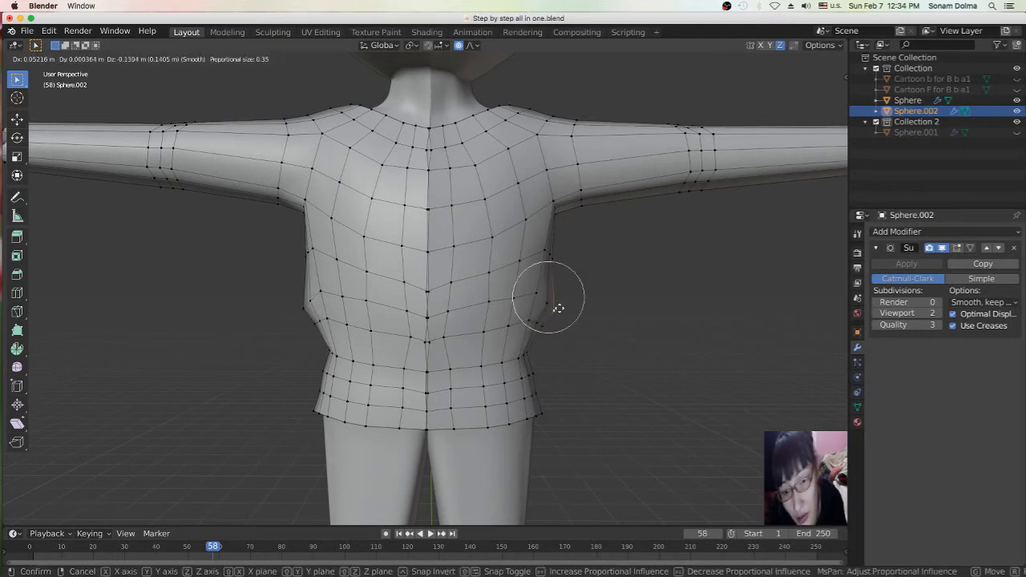
pyautogui.click(560, 290)
pyautogui.press('g')
pyautogui.click(553, 273)
pyautogui.press('g')
pyautogui.click(536, 310)
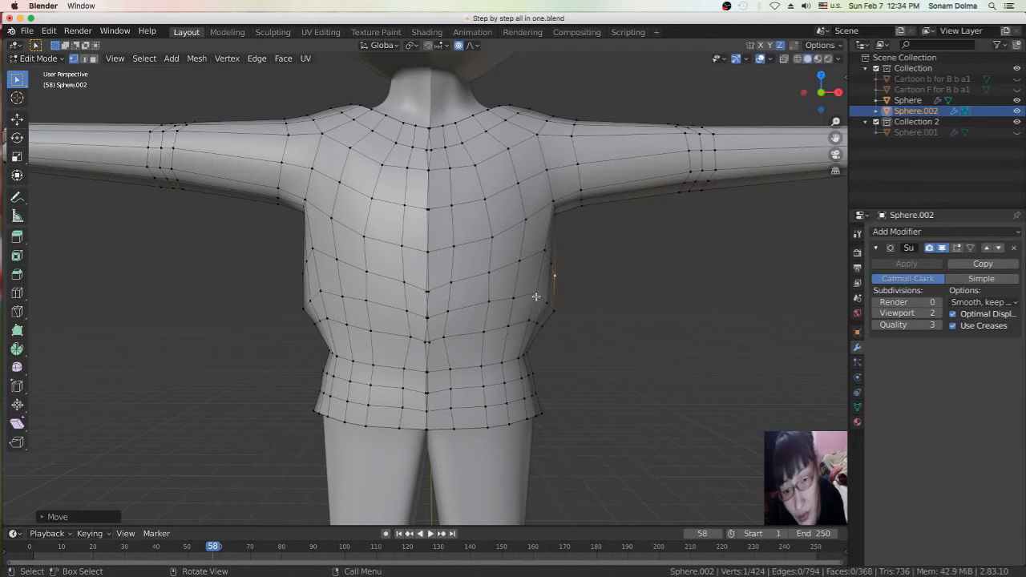
# - Shift the lower front vertices beside the flank downward to widen the shirt just above the waist
pyautogui.click(535, 298)
pyautogui.press('g')
pyautogui.click(526, 327)
pyautogui.press('g')
pyautogui.click(522, 321)
pyautogui.press('g')
pyautogui.click(513, 325)
# - Adjust the neighbouring flank vertices between armpit and waist to even out the mesh rows along the shirt's side
pyautogui.click(513, 302)
pyautogui.press('g')
pyautogui.click(513, 307)
pyautogui.click(543, 255)
pyautogui.press('g')
pyautogui.click(543, 262)
pyautogui.click(539, 312)
pyautogui.press('g')
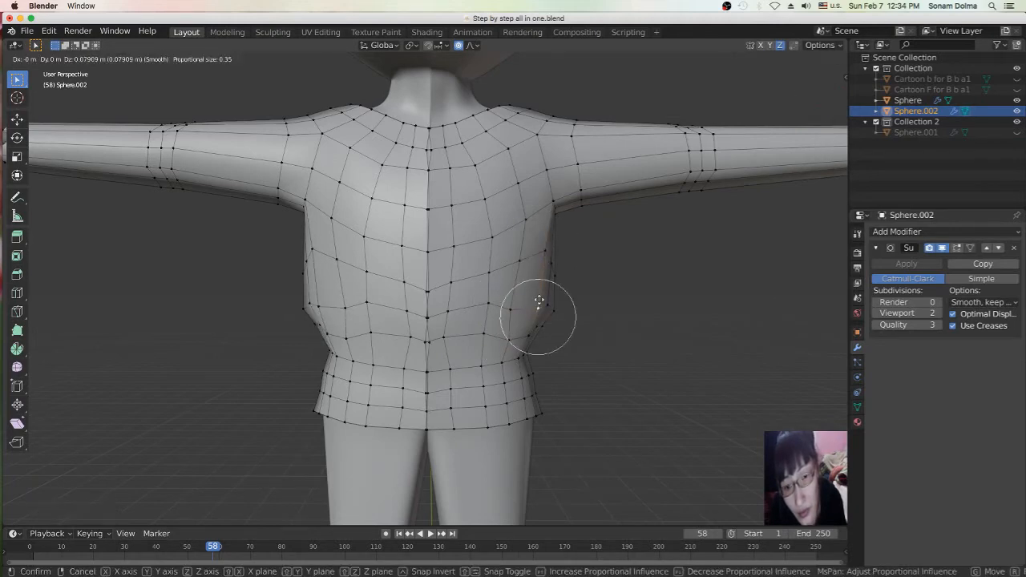
pyautogui.click(539, 301)
# - Reposition the lower centre-front seam vertices above the waist to bring the two shirt halves together
pyautogui.scroll(-2, 514, 312)
pyautogui.press('g')
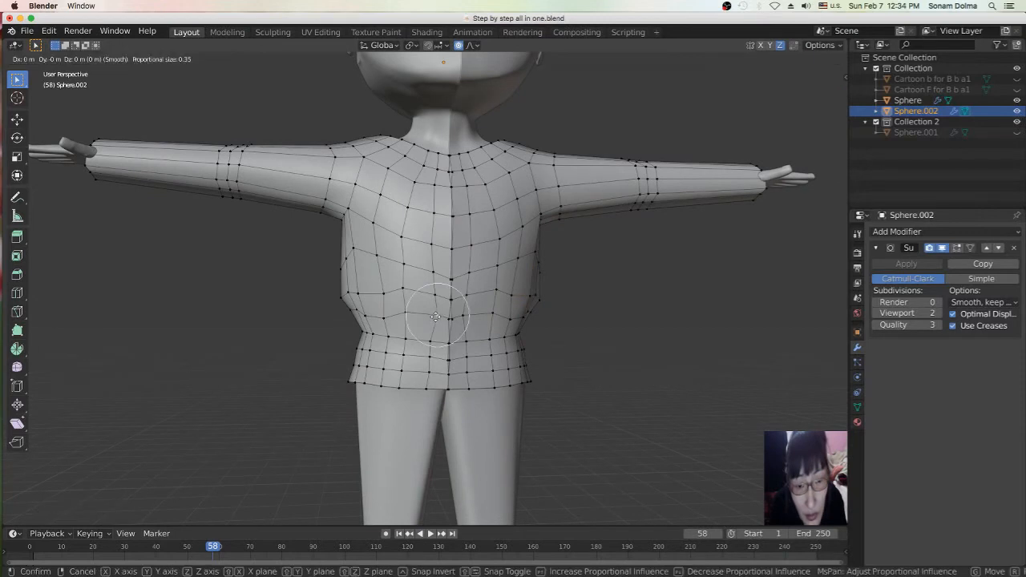
pyautogui.click(432, 317)
pyautogui.press('g')
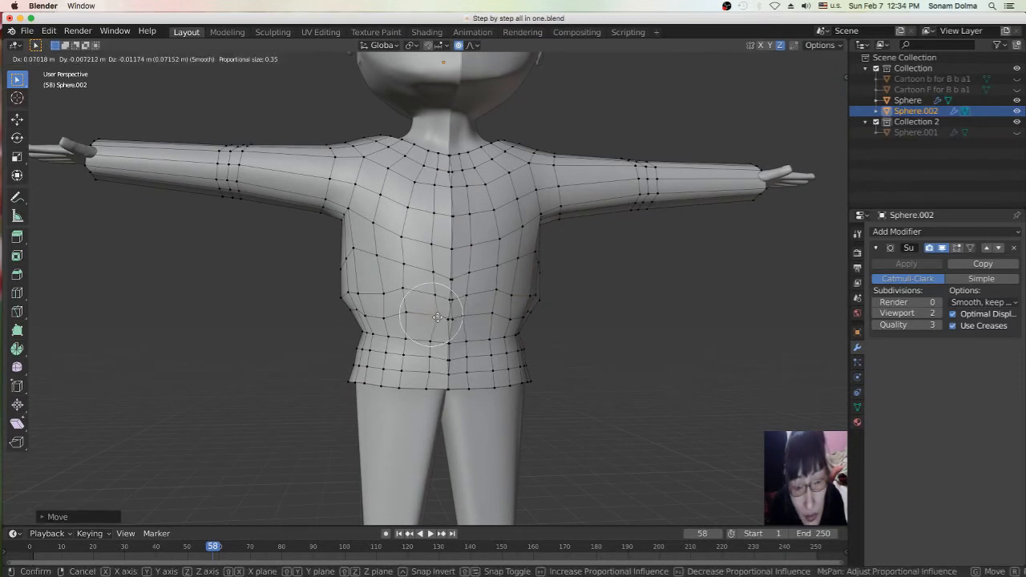
pyautogui.click(432, 317)
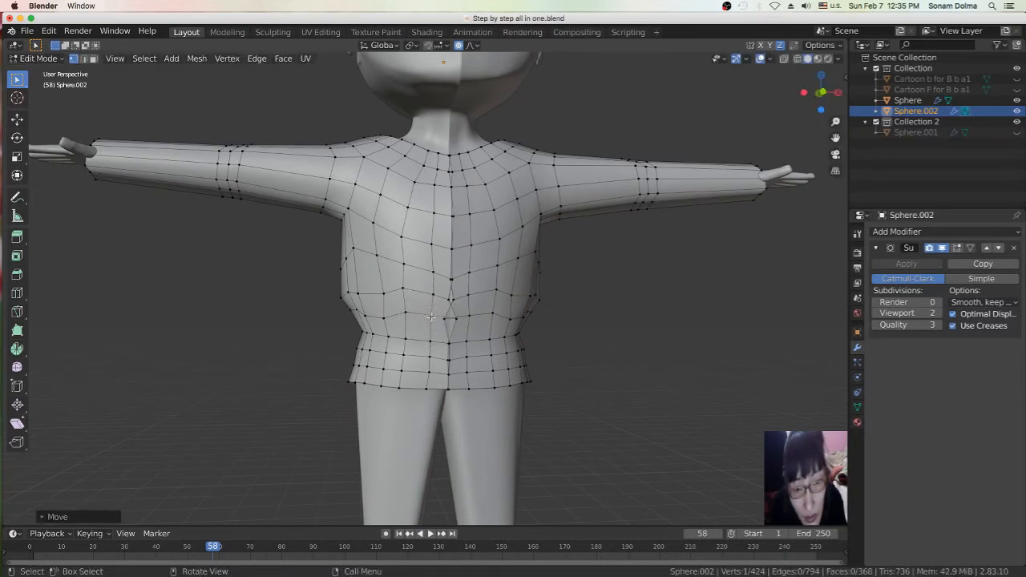
pyautogui.press('g')
pyautogui.click(446, 322)
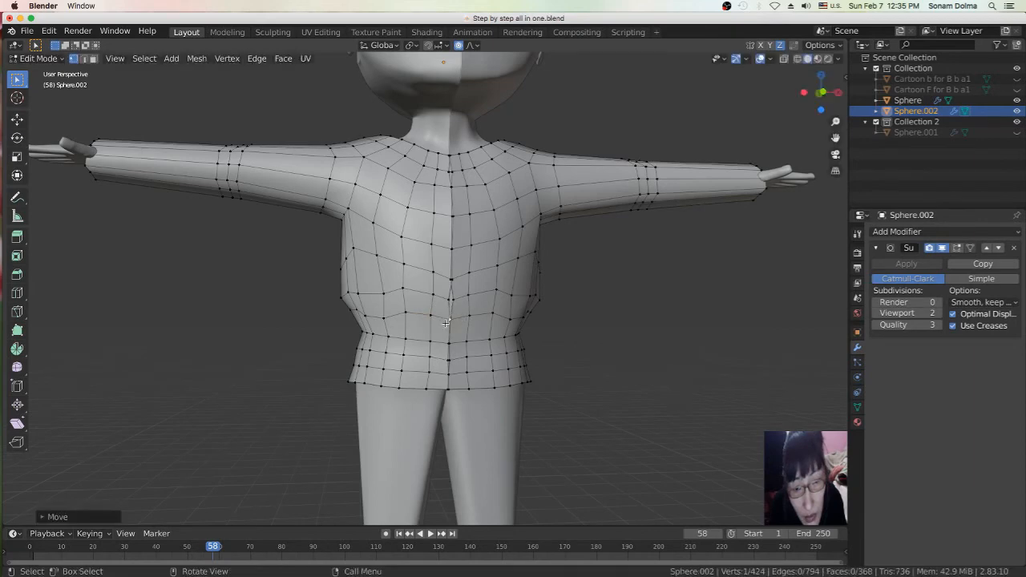
pyautogui.press('g')
pyautogui.click(449, 301)
# - Push the belly vertices outward in side view with a proportional size of 0.83 to round the shirt's front profile
pyautogui.moveTo(449, 301); pyautogui.dragTo(534, 319, button='middle')
pyautogui.press('g')
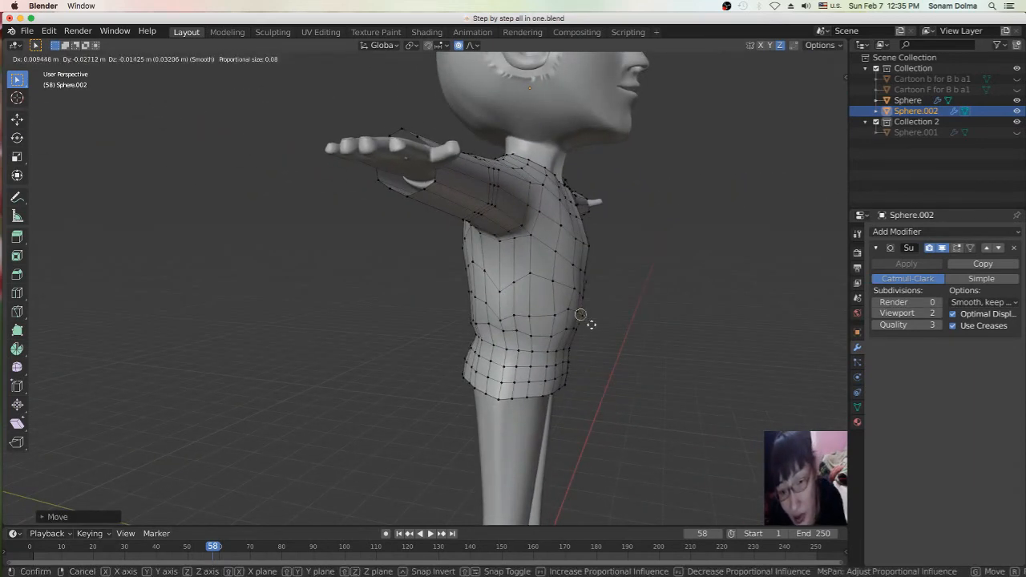
pyautogui.scroll(-7, 591, 324)
pyautogui.scroll(-6, 593, 323)
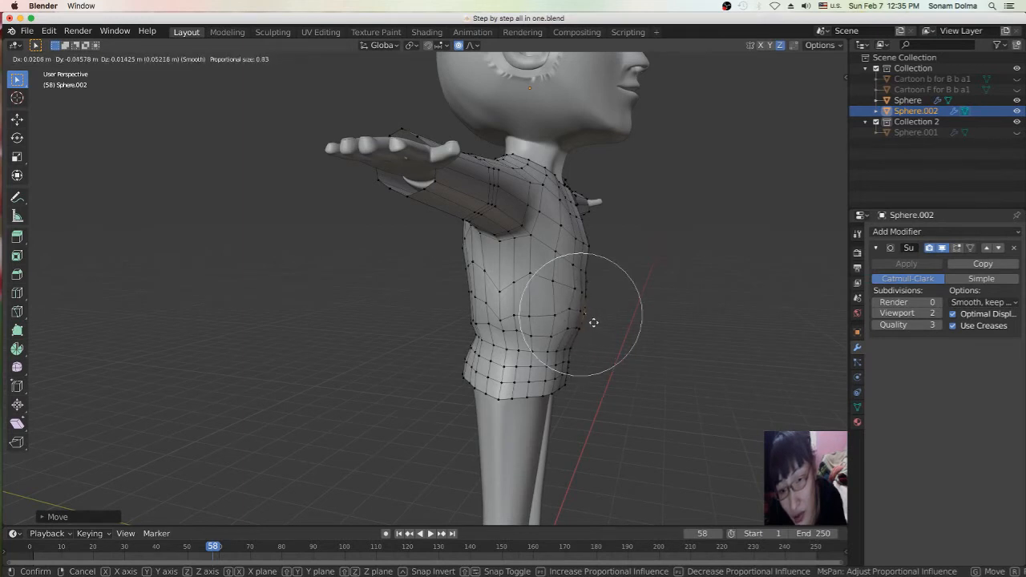
pyautogui.click(596, 323)
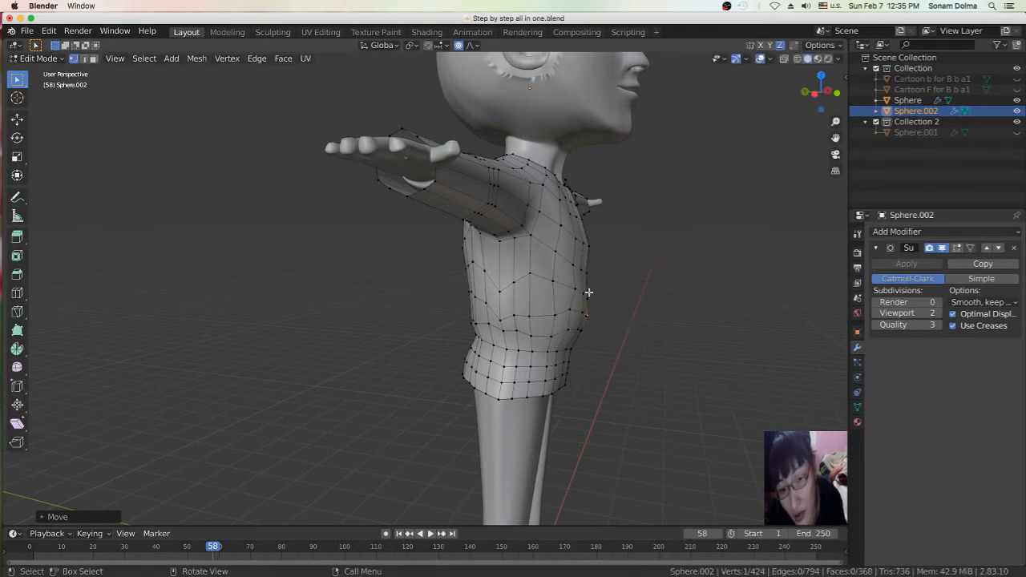
pyautogui.click(592, 293)
pyautogui.press('g')
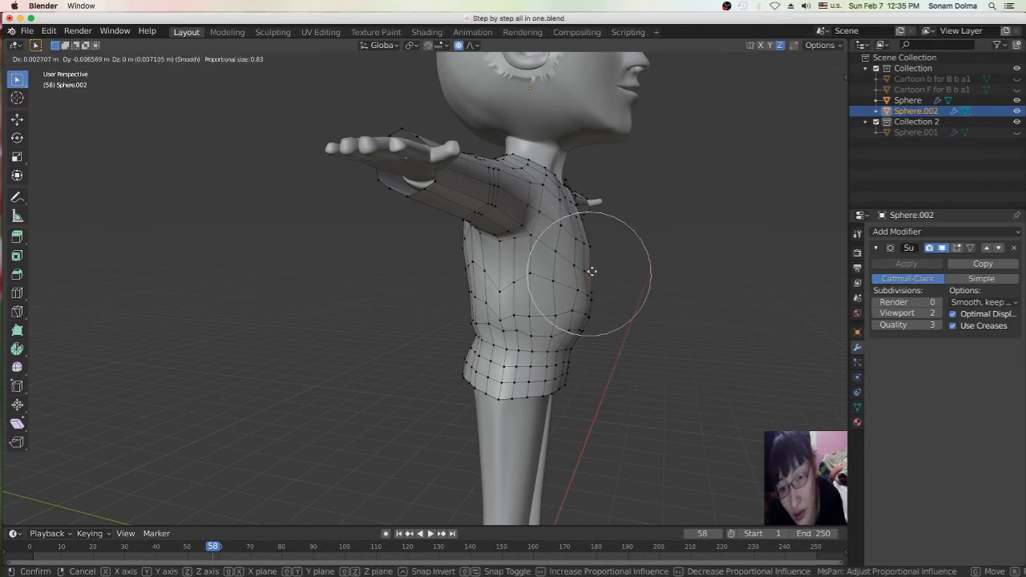
pyautogui.click(593, 272)
pyautogui.scroll(-4, 593, 273)
# - Move the lower-back profile vertices outward with a proportional size of 0.47 to fill the hollow above the waist
pyautogui.moveTo(573, 328); pyautogui.dragTo(741, 323, button='middle')
pyautogui.moveTo(321, 300); pyautogui.dragTo(430, 296, button='middle')
pyautogui.scroll(3, 372, 326)
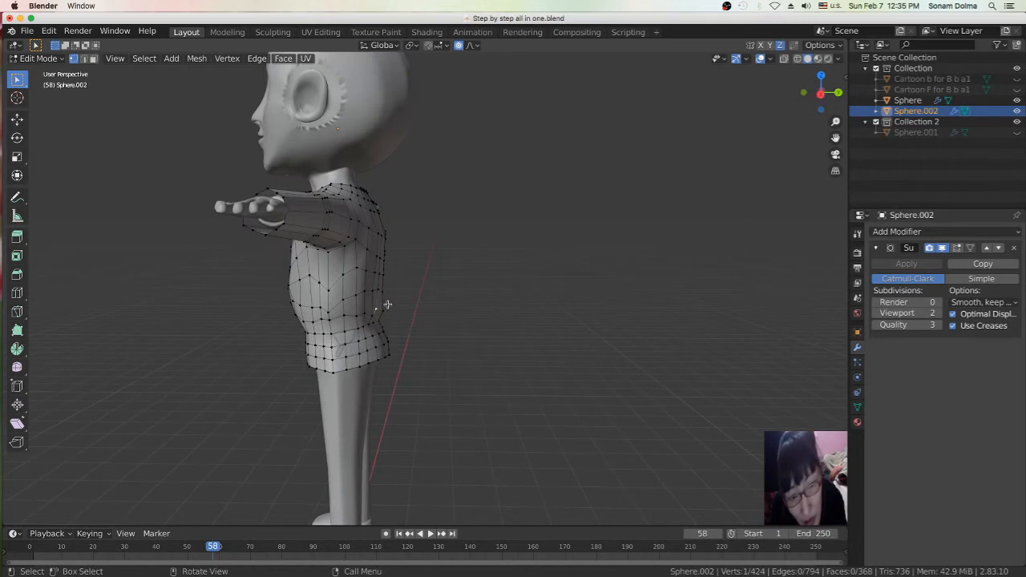
pyautogui.press('g')
pyautogui.scroll(2, 389, 305)
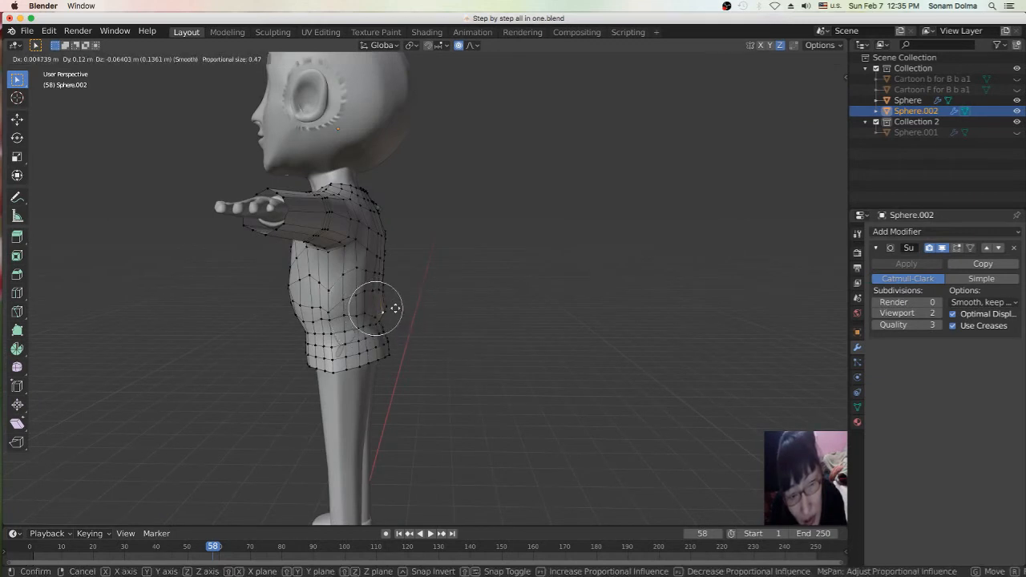
pyautogui.click(387, 290)
pyautogui.press('g')
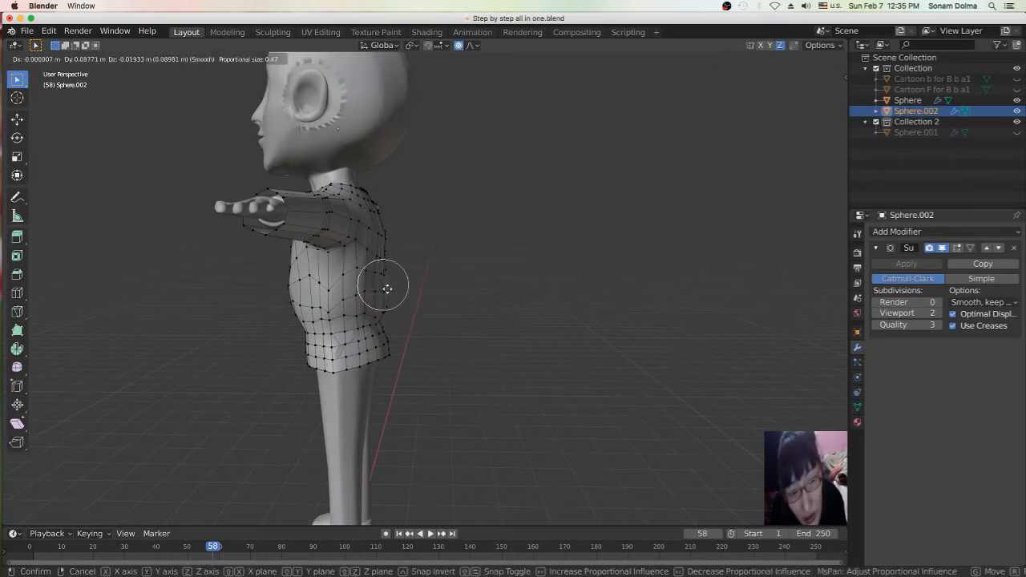
pyautogui.click(385, 275)
pyautogui.press('g')
pyautogui.click(385, 274)
pyautogui.moveTo(385, 274); pyautogui.dragTo(389, 299, button='middle')
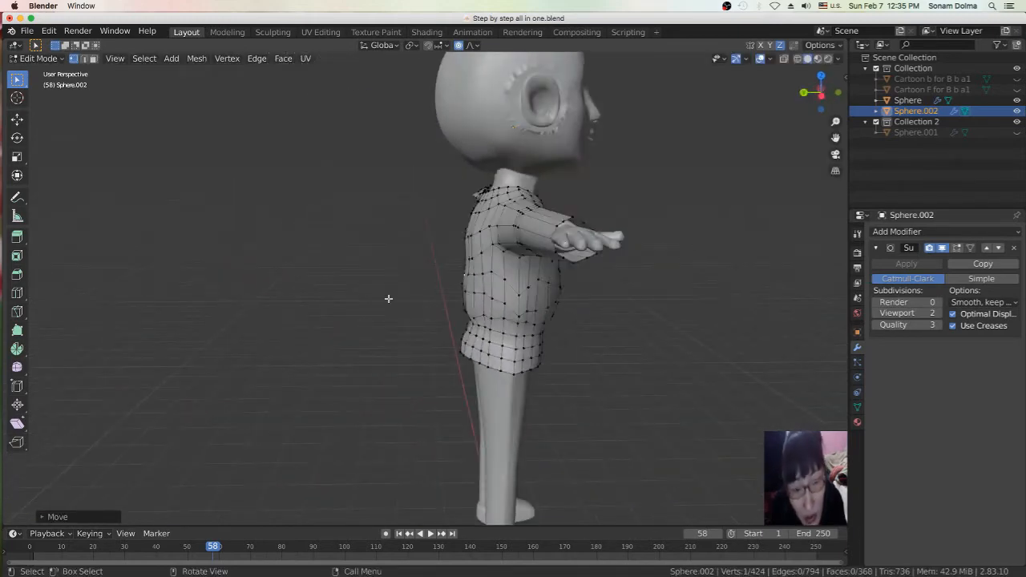
# - Adjust the lower-back vertices seen from the opposite side to smooth the shirt's curve above the waist
pyautogui.press('g')
pyautogui.click(472, 301)
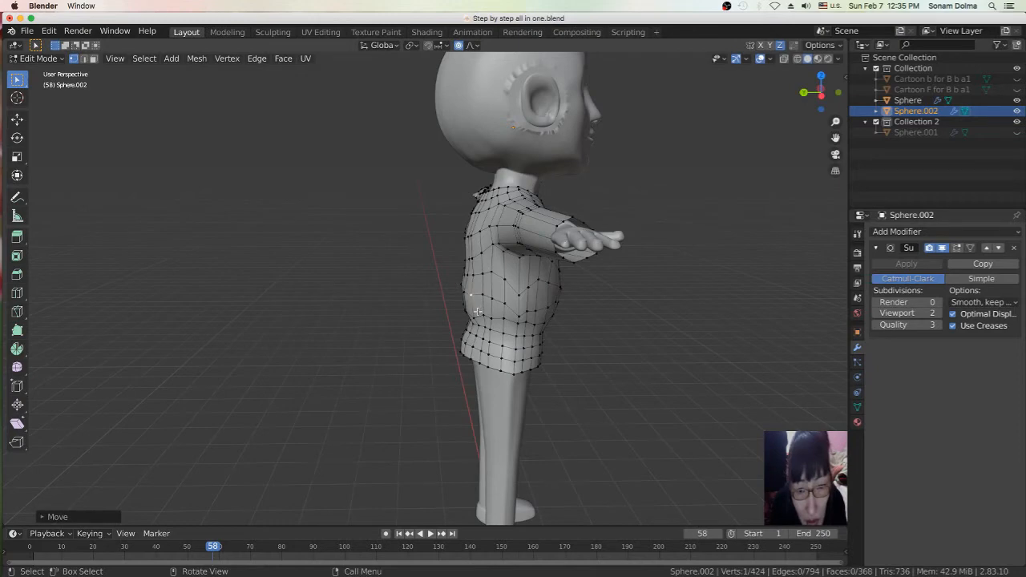
pyautogui.press('g')
pyautogui.click(480, 313)
pyautogui.press('g')
pyautogui.click(480, 313)
pyautogui.moveTo(479, 312); pyautogui.dragTo(436, 307, button='middle')
pyautogui.press('g')
pyautogui.click(441, 307)
# - Move the back-edge vertex outward and adjust the side vertex above the waist with a proportional size of 0.47
pyautogui.click(395, 298)
pyautogui.press('g')
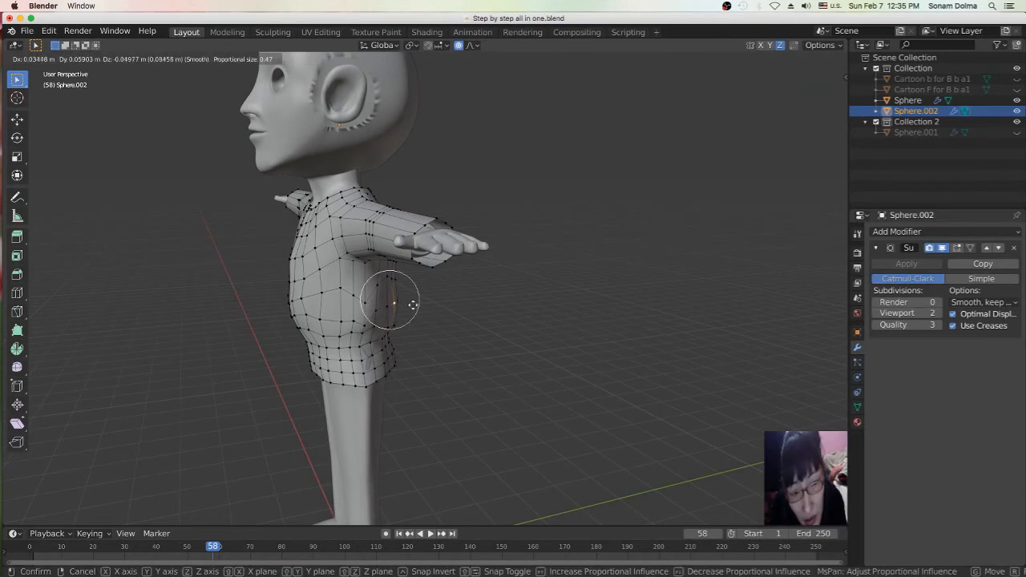
pyautogui.click(411, 305)
pyautogui.click(373, 322)
pyautogui.press('g')
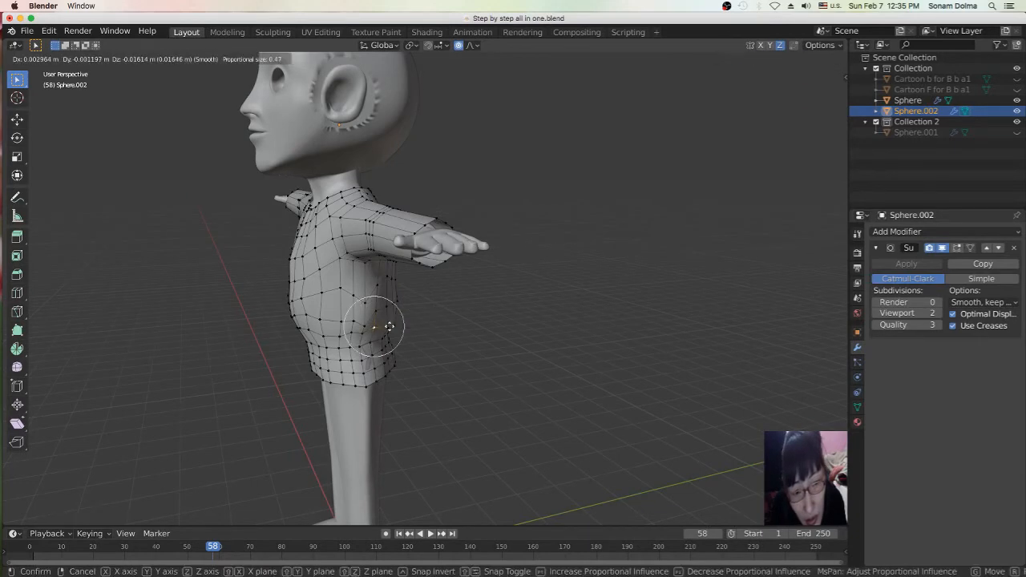
pyautogui.click(390, 326)
pyautogui.scroll(-3, 345, 330)
# - Adjust the centre-front seam vertices on the lower chest to even out the seam between the shirt halves
pyautogui.moveTo(343, 331); pyautogui.dragTo(437, 298, button='middle')
pyautogui.scroll(4, 437, 298)
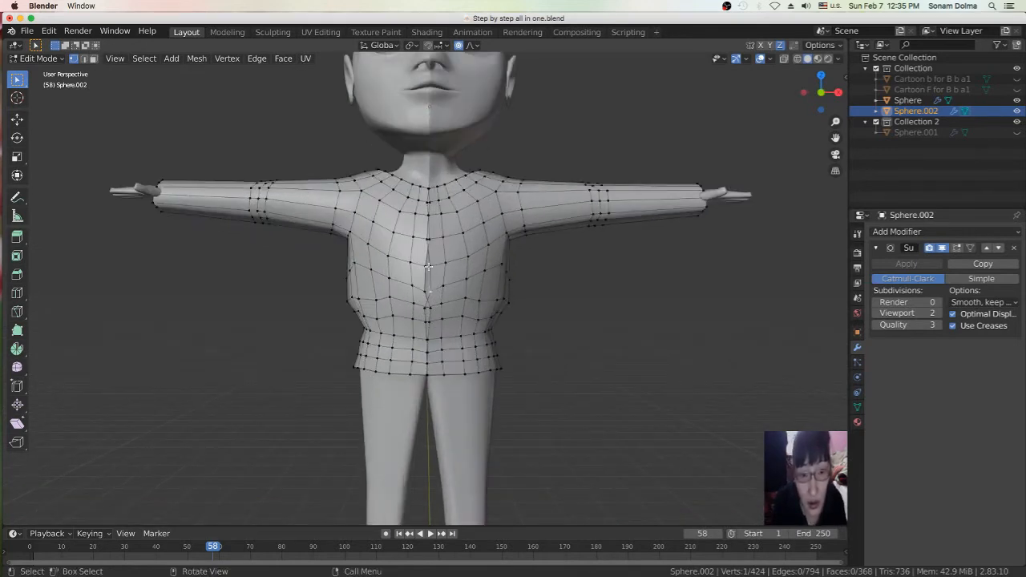
pyautogui.press('g')
pyautogui.click(452, 287)
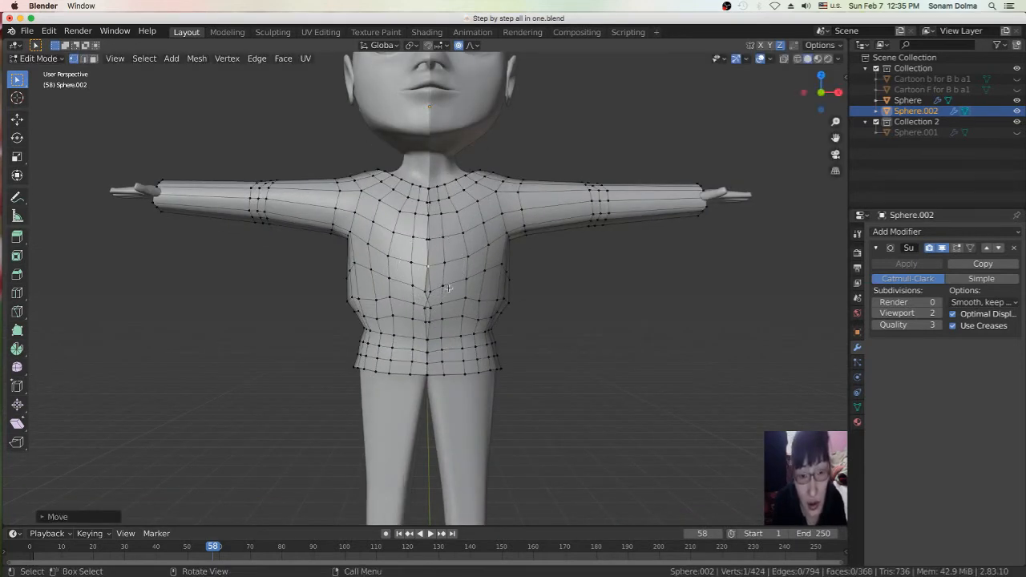
pyautogui.press('g')
pyautogui.click(439, 292)
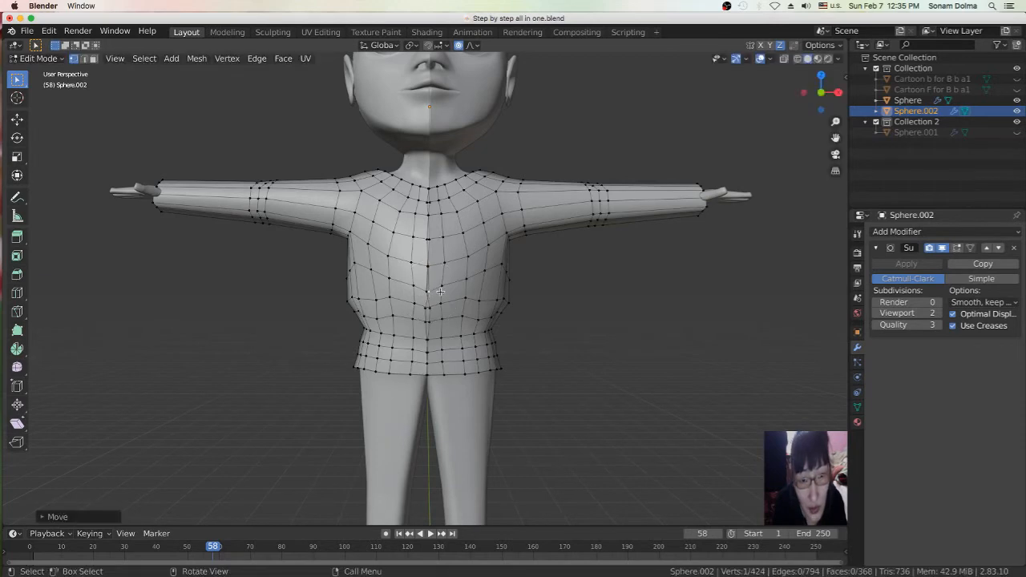
pyautogui.scroll(3, 455, 236)
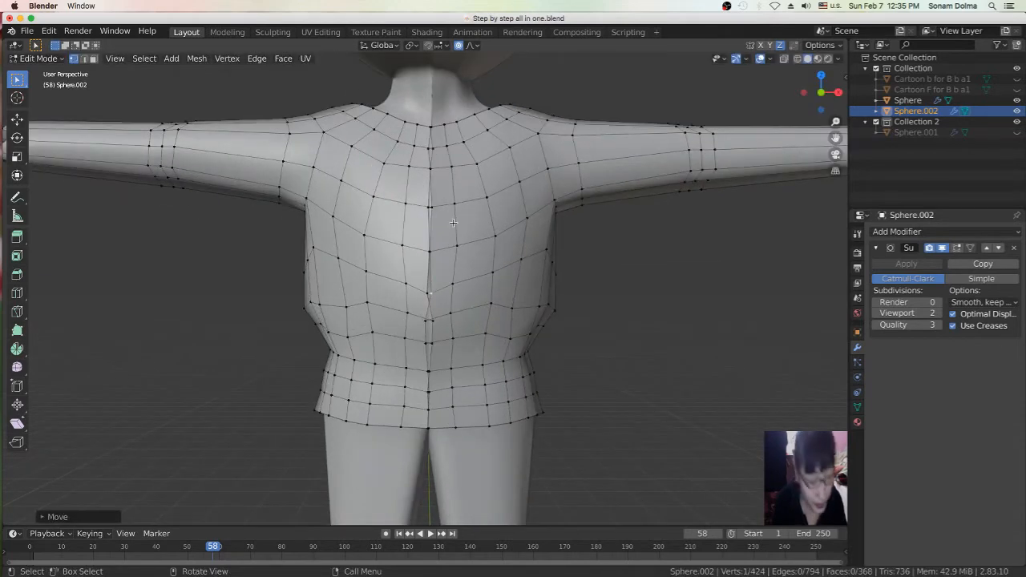
# - Pull the centre neckline vertices down and shift the upper chest seam vertices sideways with a proportional size of 0.42
pyautogui.moveTo(453, 222); pyautogui.dragTo(483, 274, button='middle')
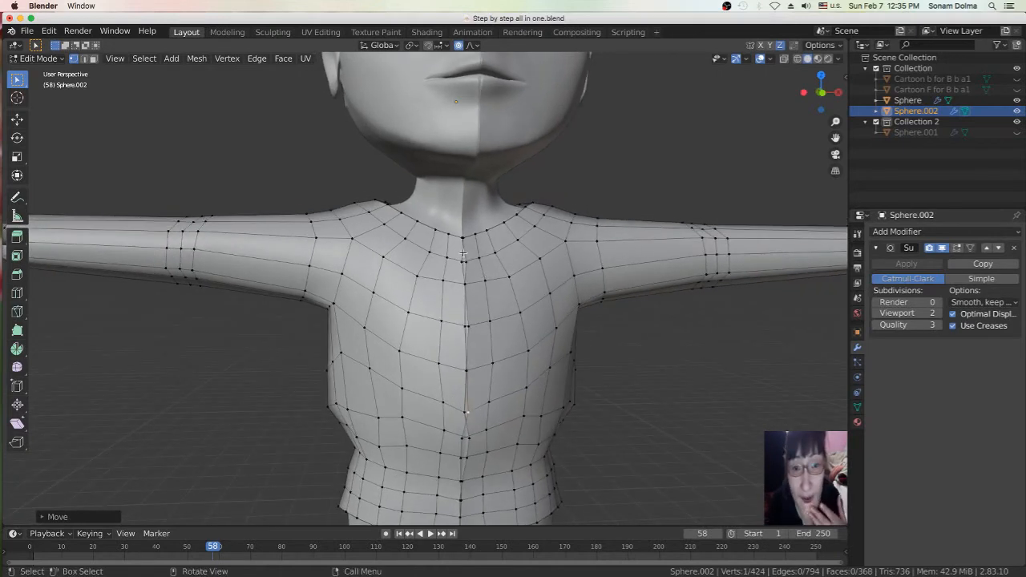
pyautogui.click(465, 242)
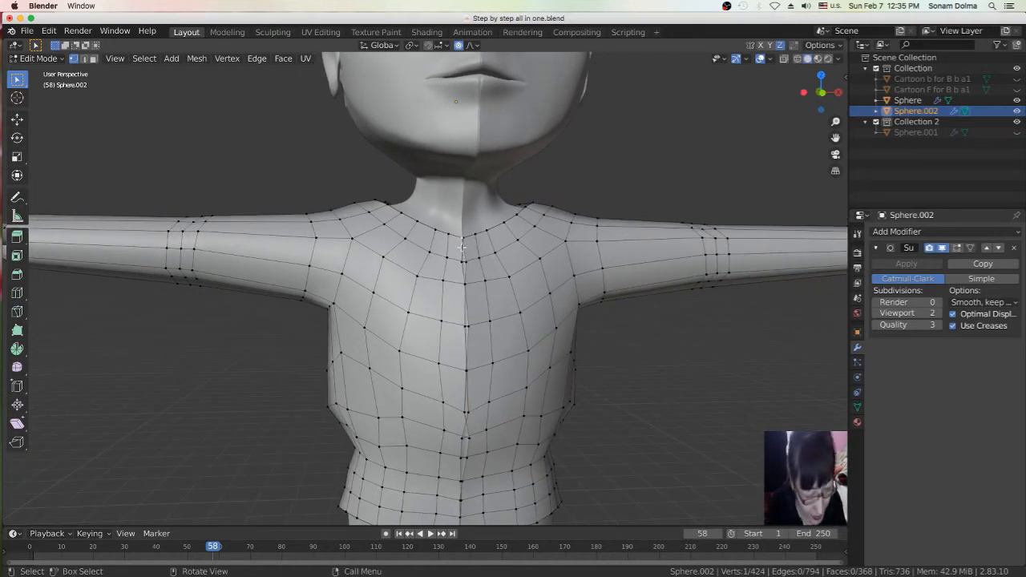
pyautogui.press('g')
pyautogui.click(462, 260)
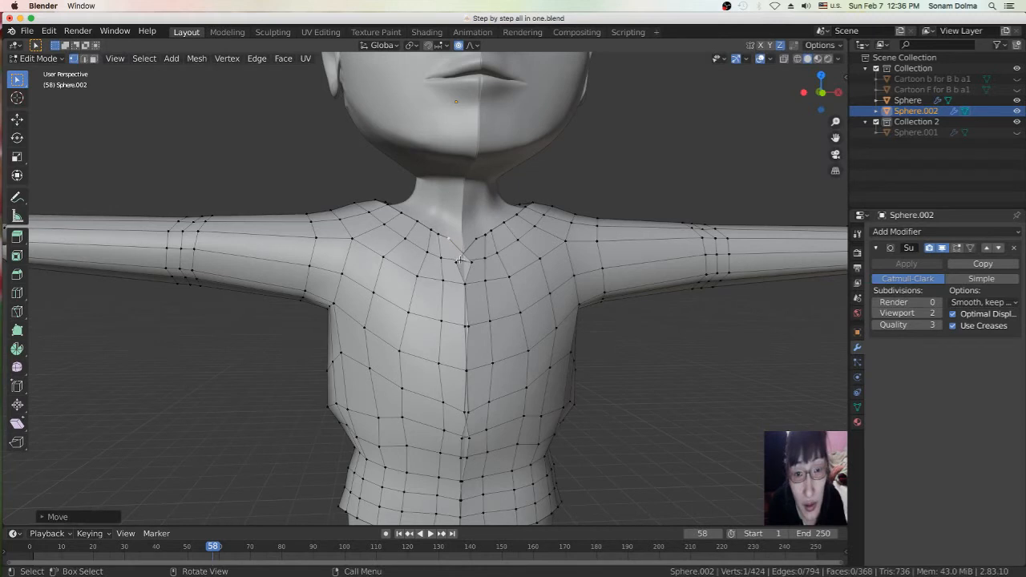
pyautogui.press('g')
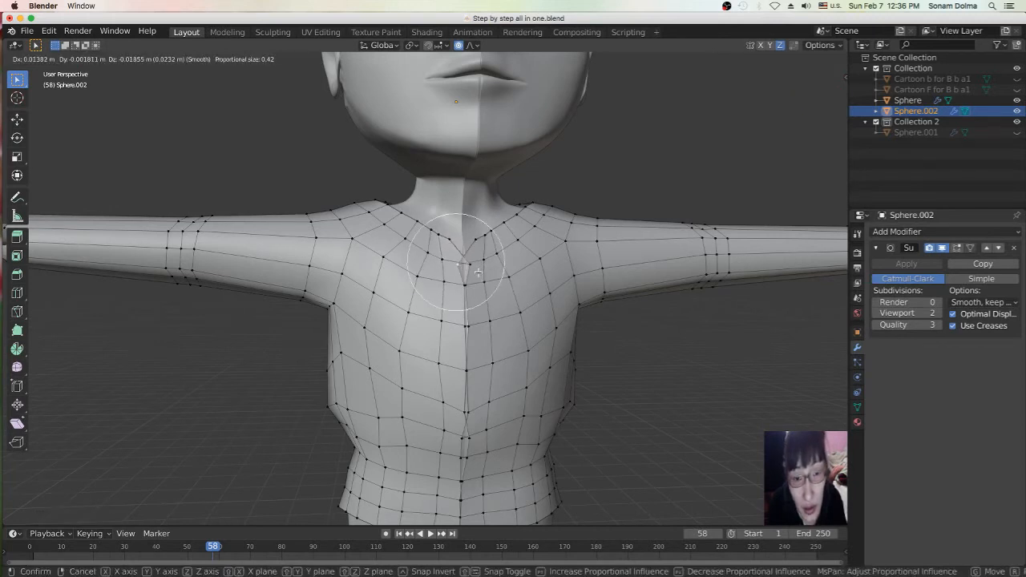
pyautogui.click(478, 272)
pyautogui.press('g')
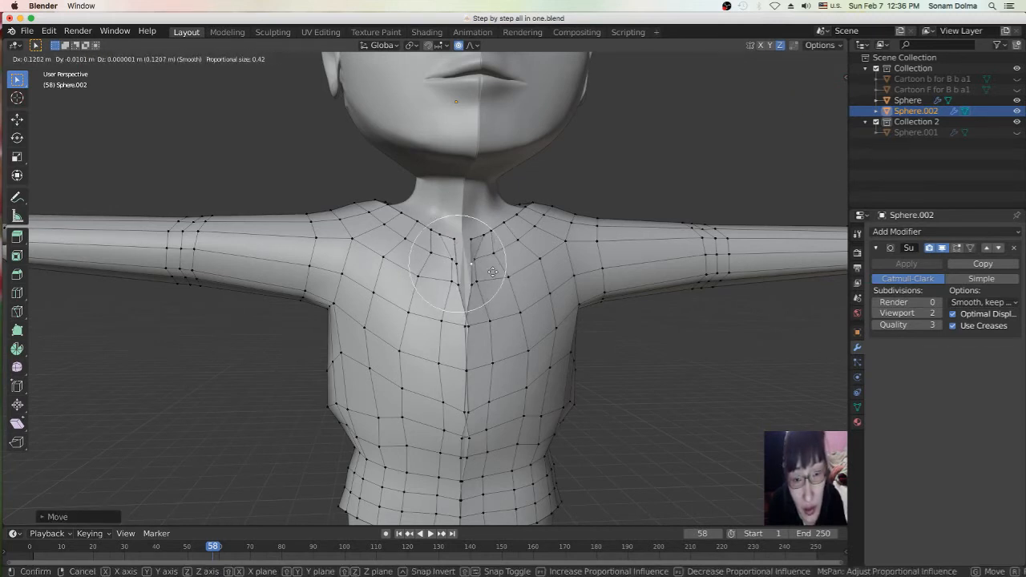
pyautogui.click(493, 272)
pyautogui.press('g')
pyautogui.click(470, 327)
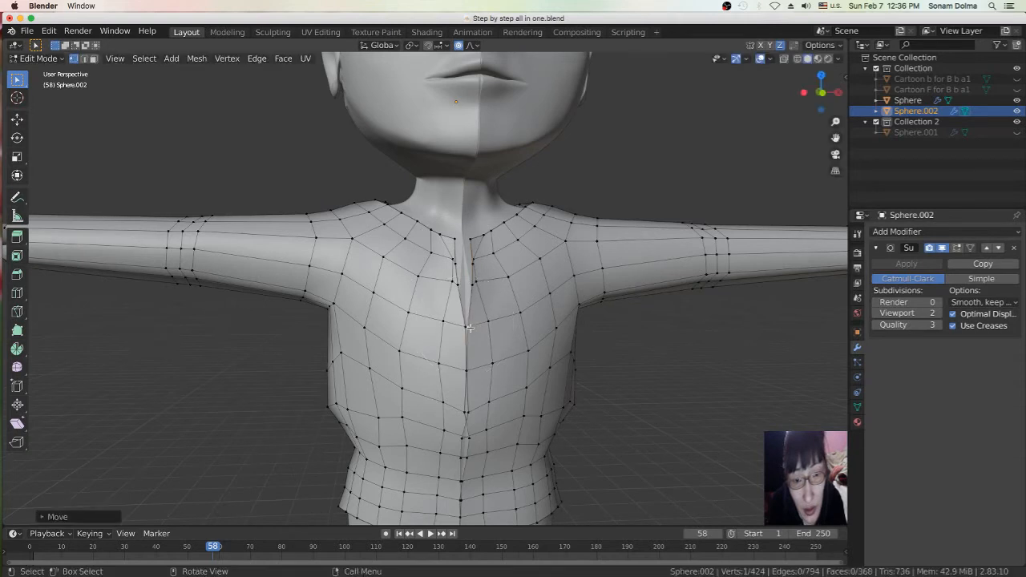
pyautogui.press('g')
pyautogui.click(480, 283)
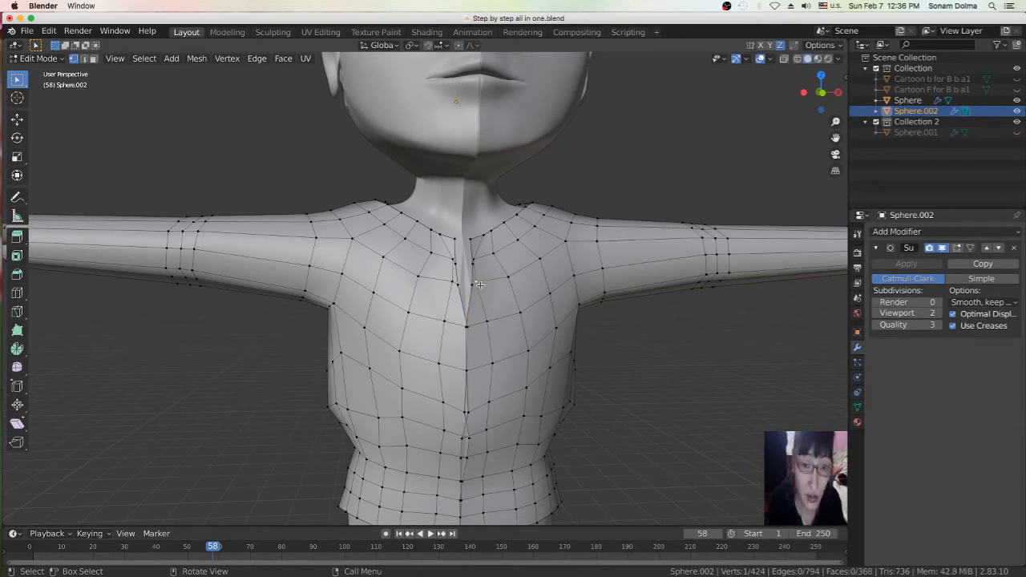
pyautogui.rightClick(479, 284)
# - Enable proportional editing and move the upper chest seam vertices back to the centreline with a proportional size of 0.29
pyautogui.moveTo(481, 285)
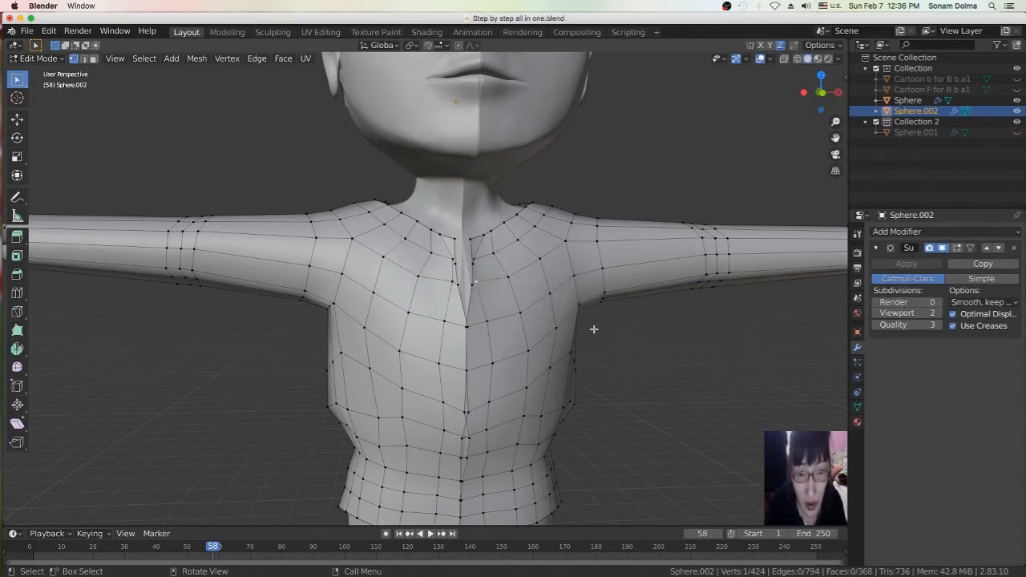
pyautogui.press('o')
pyautogui.press('g')
pyautogui.scroll(10, 473, 294)
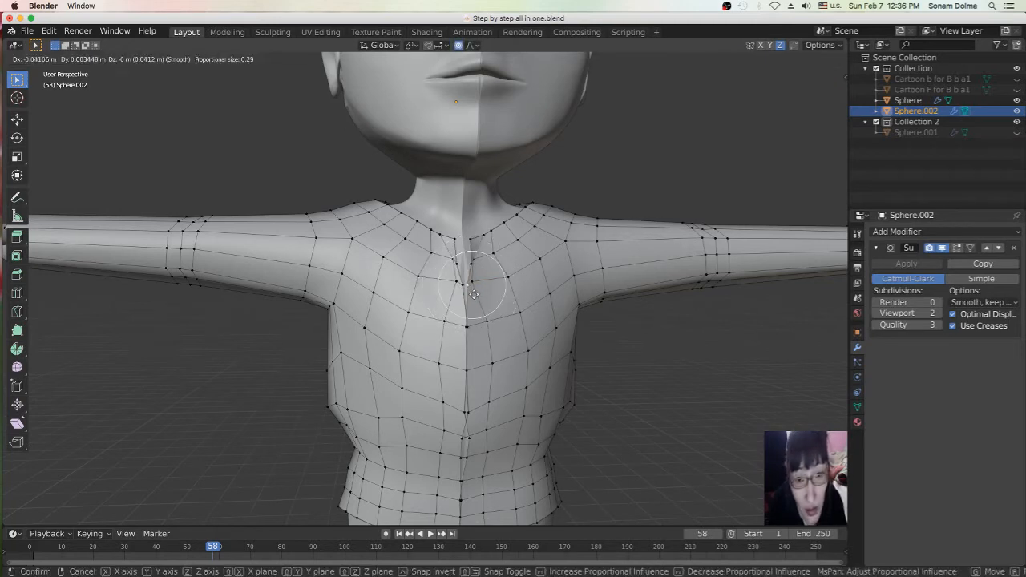
pyautogui.click(473, 293)
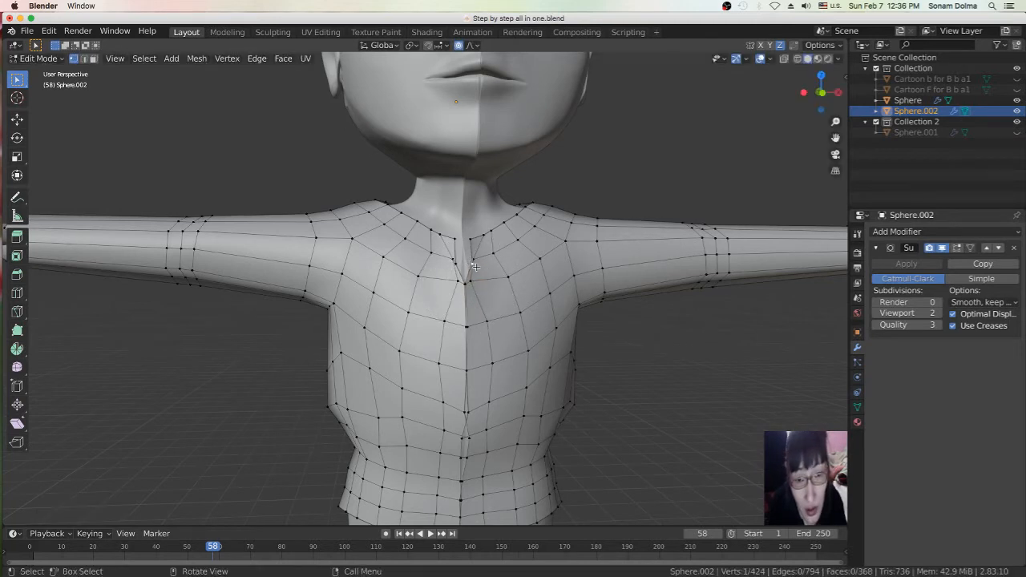
pyautogui.press('g')
pyautogui.click(468, 267)
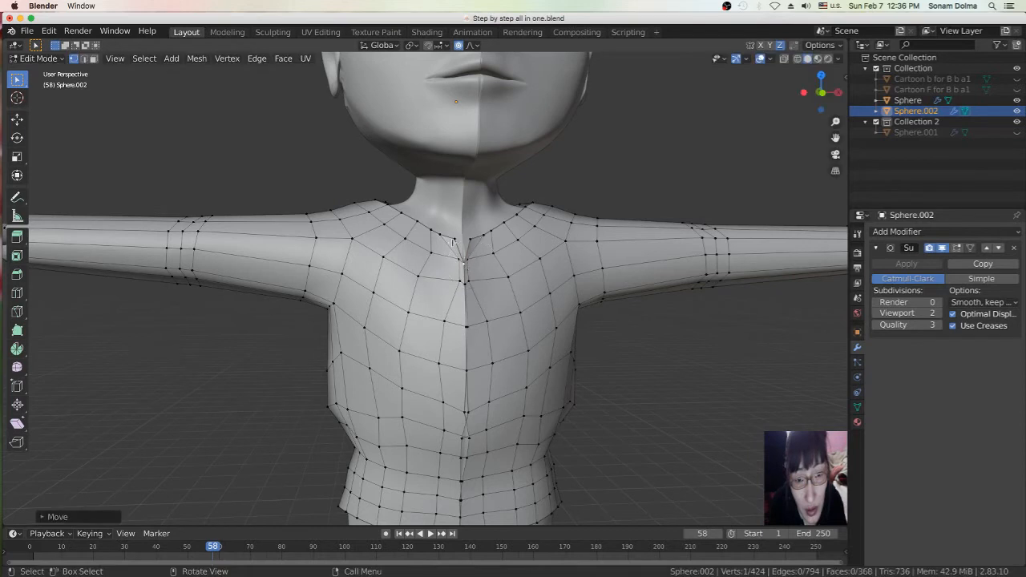
# - Reposition the centre neckline vertex and the upper chest seam vertices below it with a proportional size of 0.14
pyautogui.press('g')
pyautogui.click(474, 256)
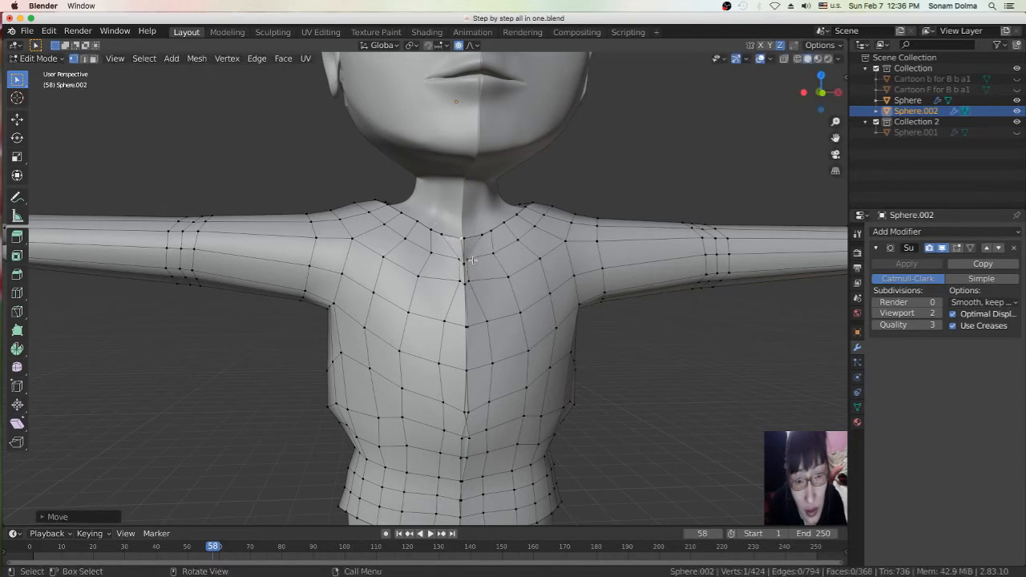
pyautogui.press('g')
pyautogui.click(473, 266)
pyautogui.press('g')
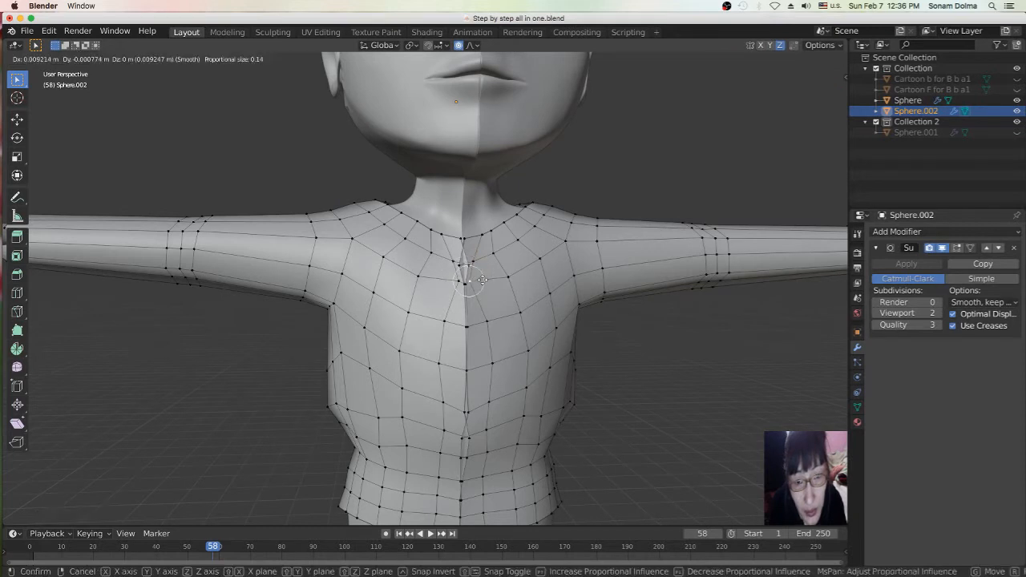
pyautogui.click(492, 280)
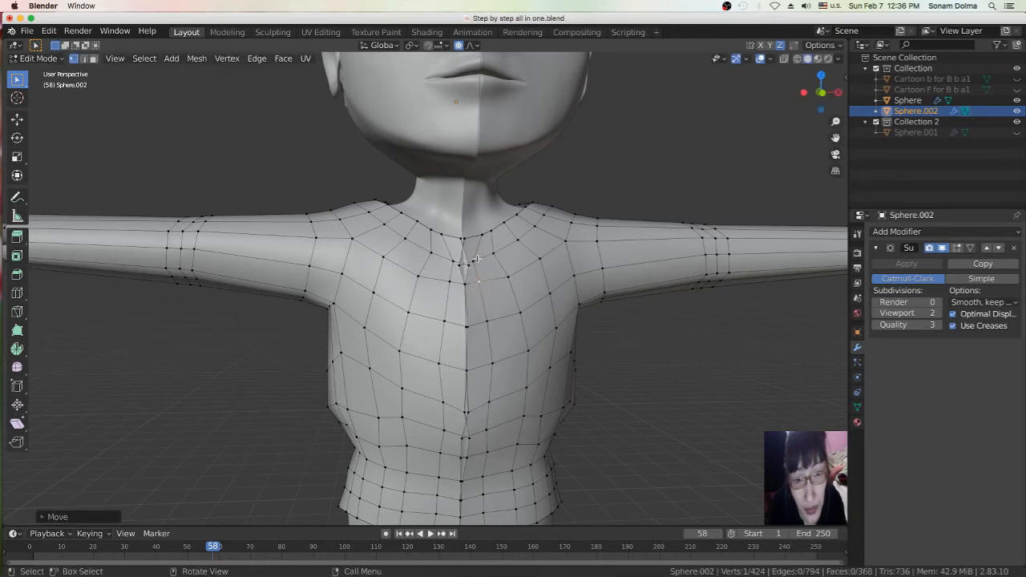
pyautogui.press('g')
pyautogui.click(458, 265)
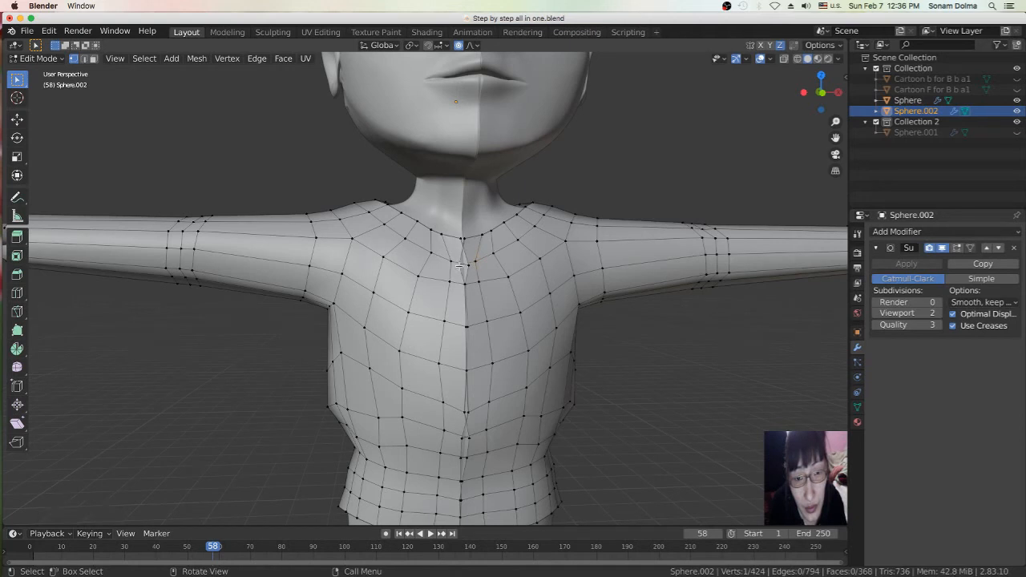
# - Nudge the centre-front neckline vertex and the seam vertex just below it into line with a proportional size of 0.07
pyautogui.press('g')
pyautogui.click(462, 239)
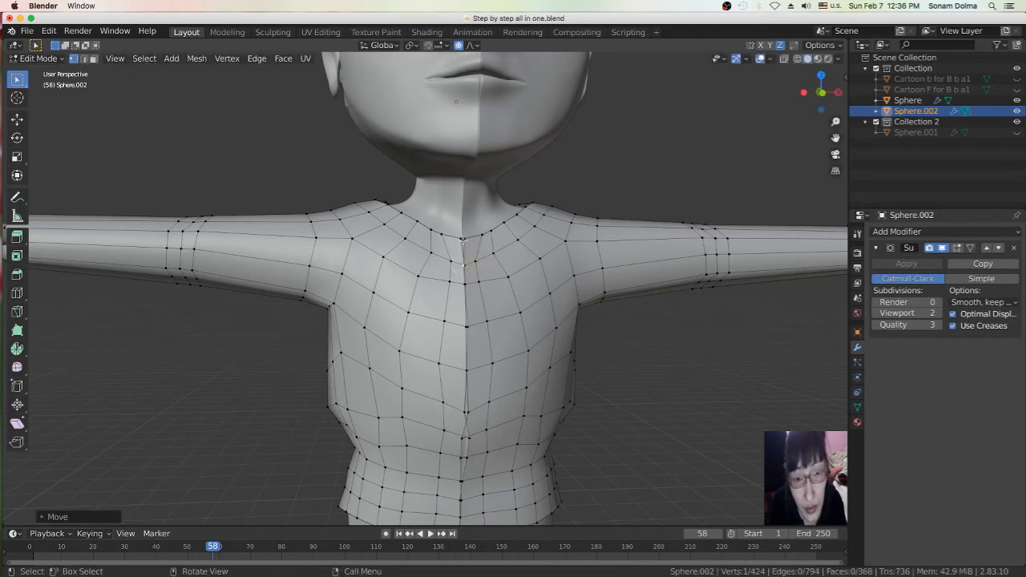
pyautogui.press('g')
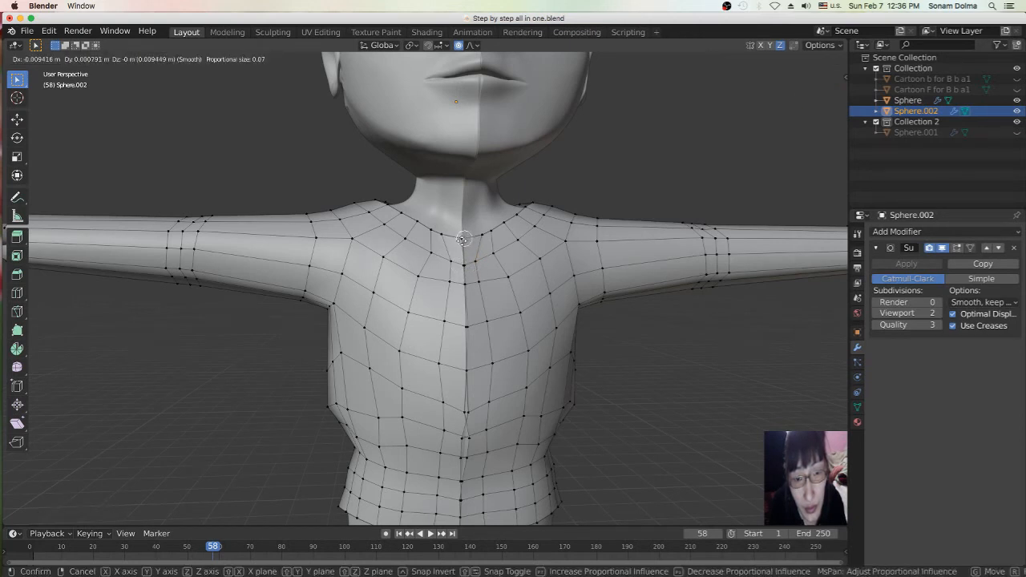
pyautogui.click(463, 239)
pyautogui.scroll(-3, 545, 257)
pyautogui.scroll(2, 544, 265)
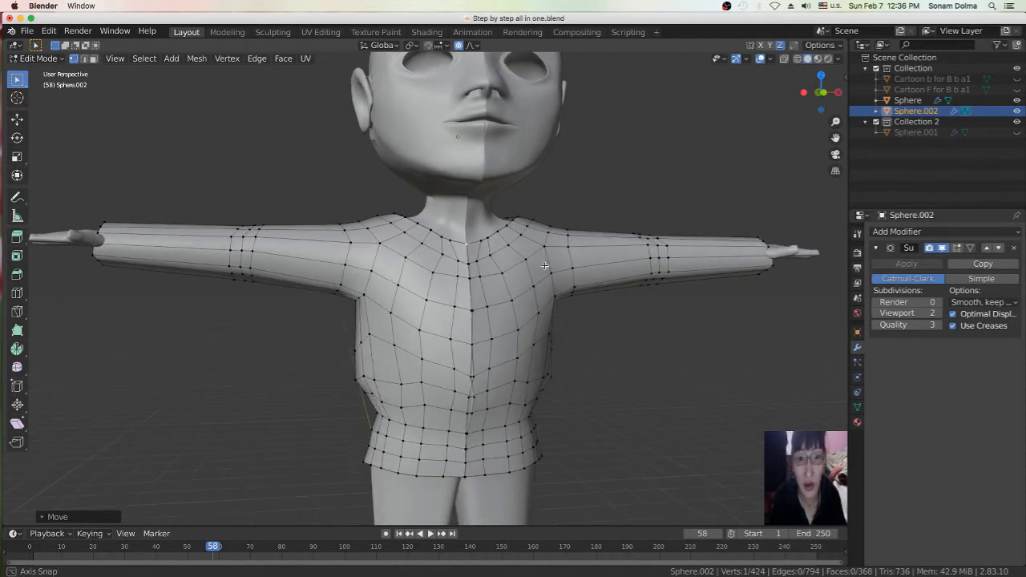
pyautogui.moveTo(545, 265); pyautogui.dragTo(508, 234, button='middle')
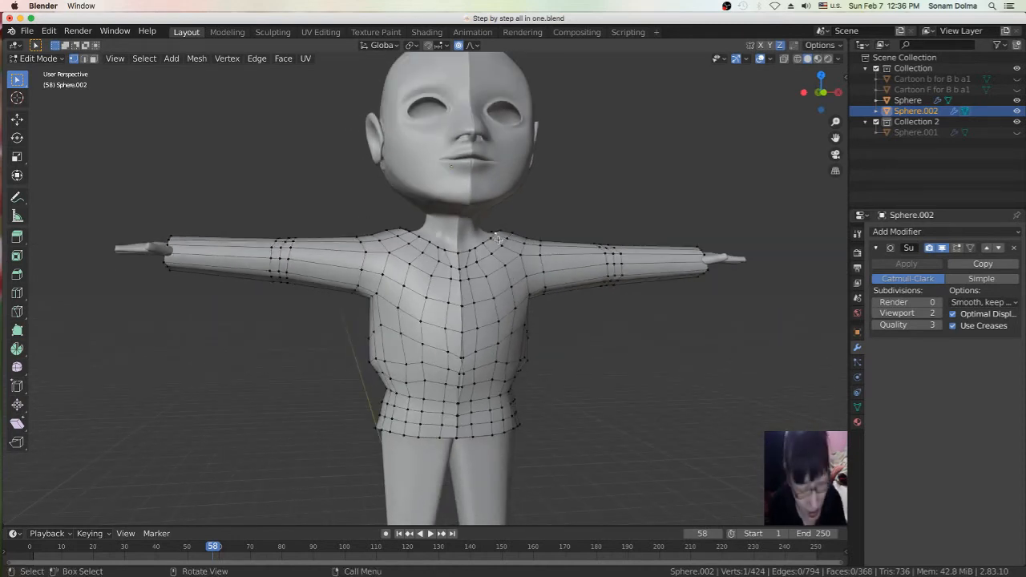
# - Knife-cut a diagonal line from the neckline near one shoulder across the chest to the opposite side above the waist
pyautogui.press('k')
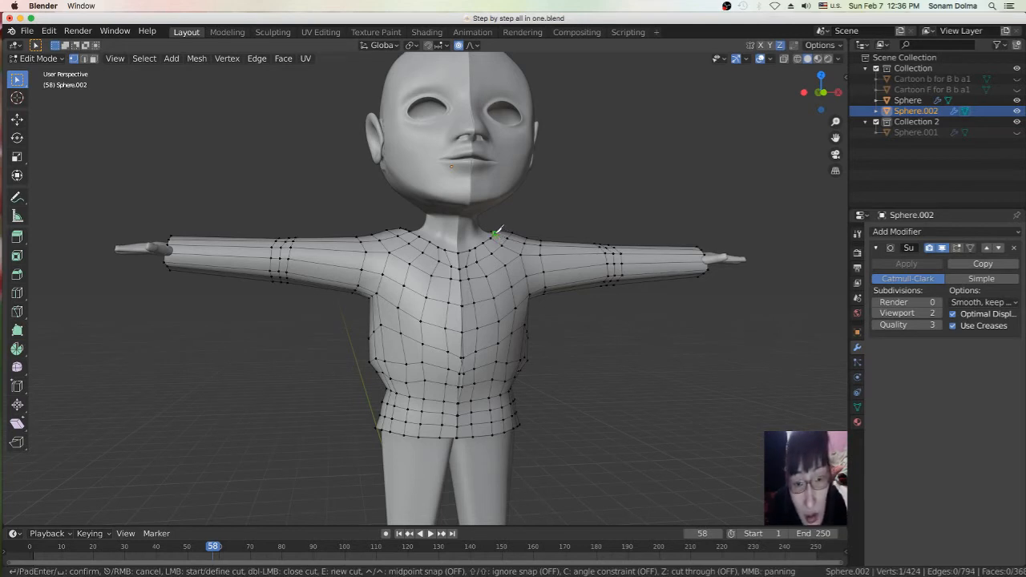
pyautogui.press('Escape')
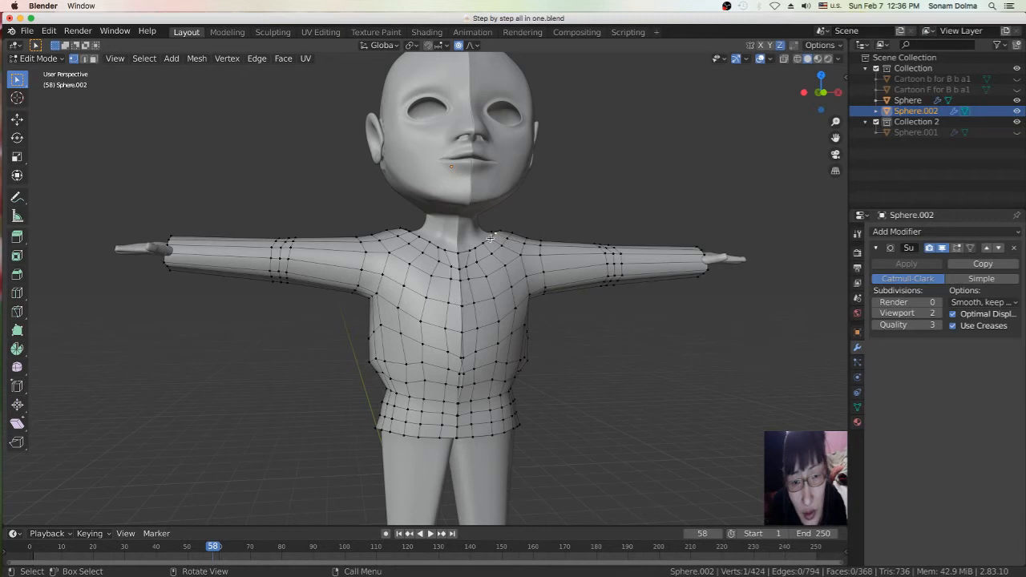
pyautogui.press('k')
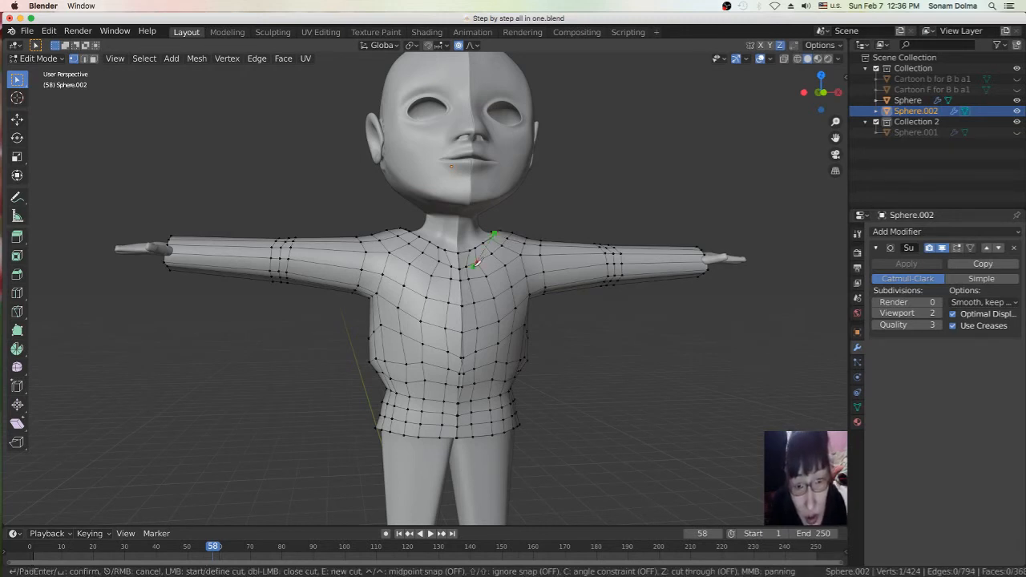
pyautogui.click(450, 302)
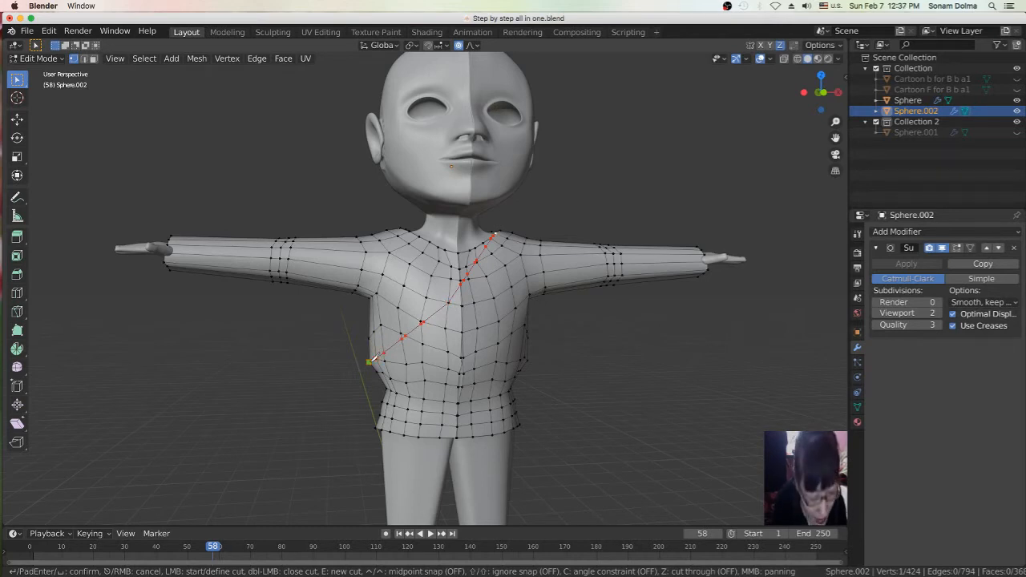
pyautogui.press('Return')
pyautogui.moveTo(389, 374)
pyautogui.mouseDown(button='middle')
pyautogui.moveTo(483, 376)
pyautogui.moveTo(365, 367)
pyautogui.moveTo(381, 370)
pyautogui.mouseUp(button='middle')
pyautogui.scroll(4, 425, 377)
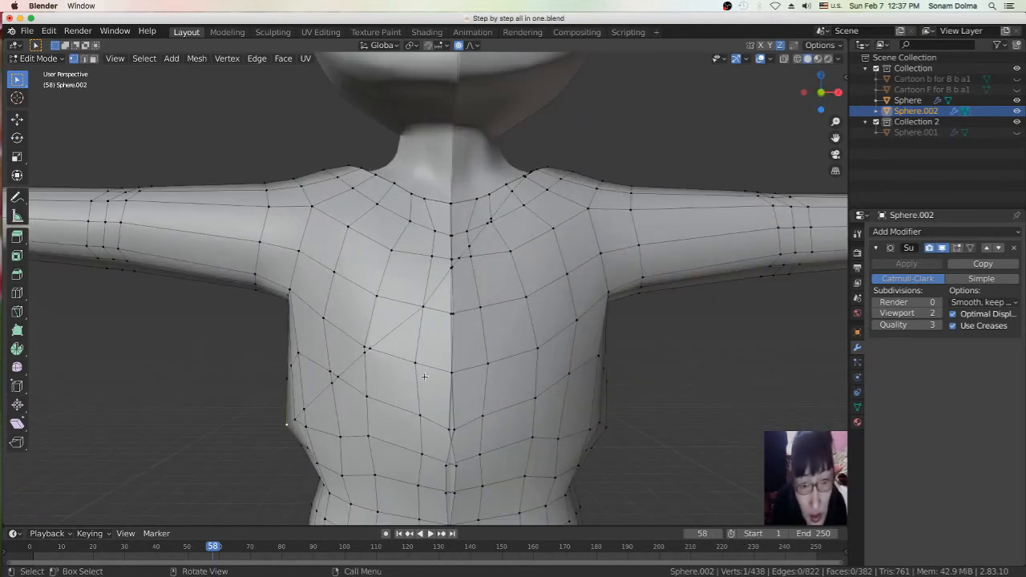
# - Adjust the vertices along the upper part of the diagonal chest cut with a proportional size of 0.07
pyautogui.press('g')
pyautogui.click(416, 306)
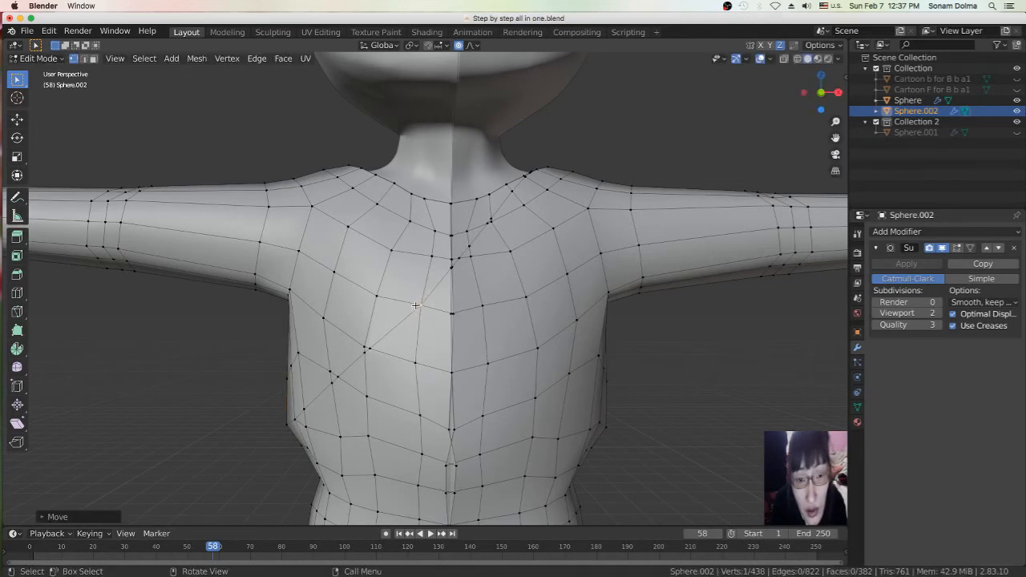
pyautogui.press('g')
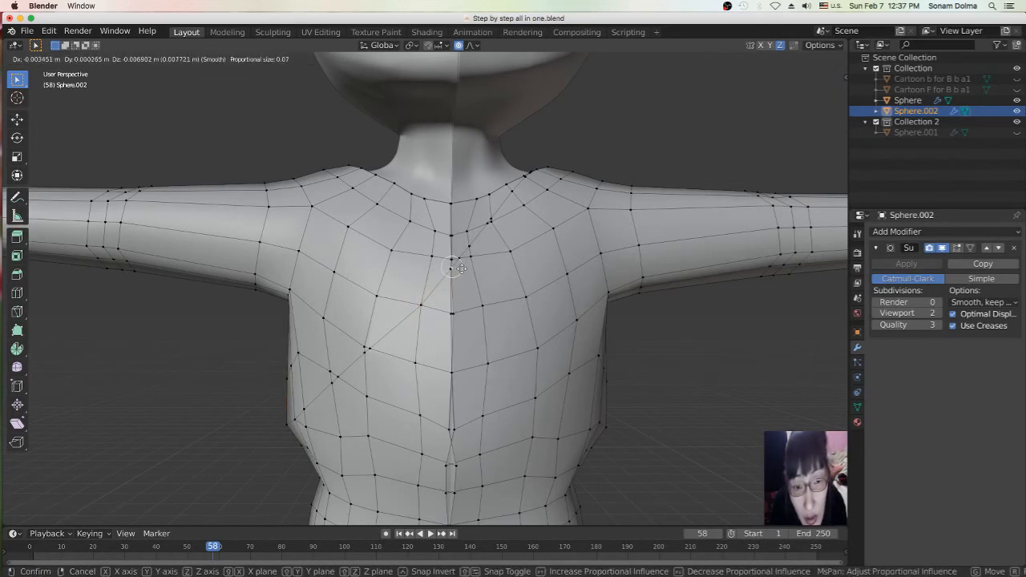
pyautogui.click(461, 269)
pyautogui.press('g')
pyautogui.click(481, 249)
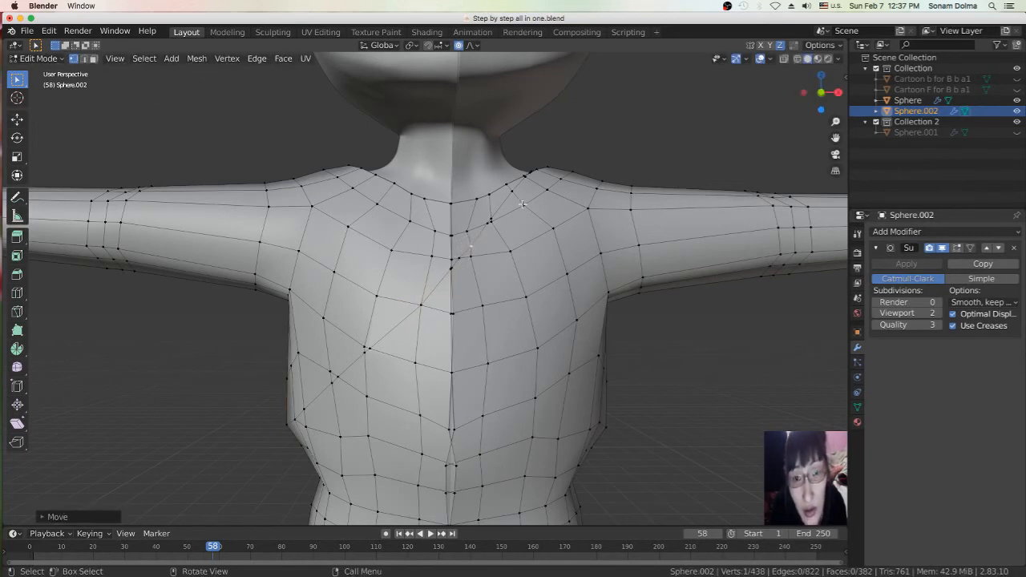
pyautogui.moveTo(523, 205); pyautogui.dragTo(494, 236, button='middle')
pyautogui.press('g')
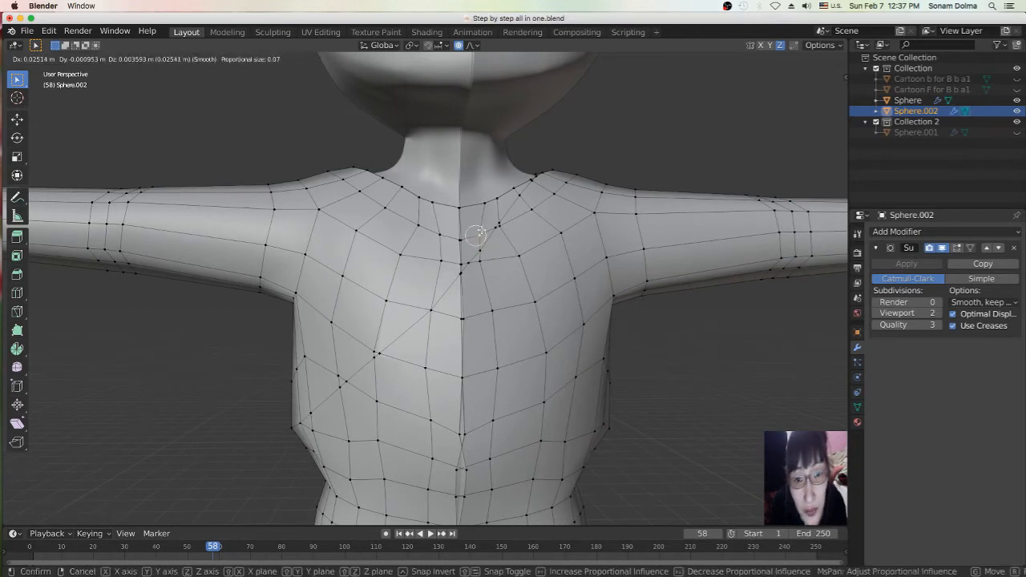
pyautogui.click(440, 227)
pyautogui.scroll(-3, 409, 273)
pyautogui.moveTo(409, 273); pyautogui.dragTo(405, 271, button='middle')
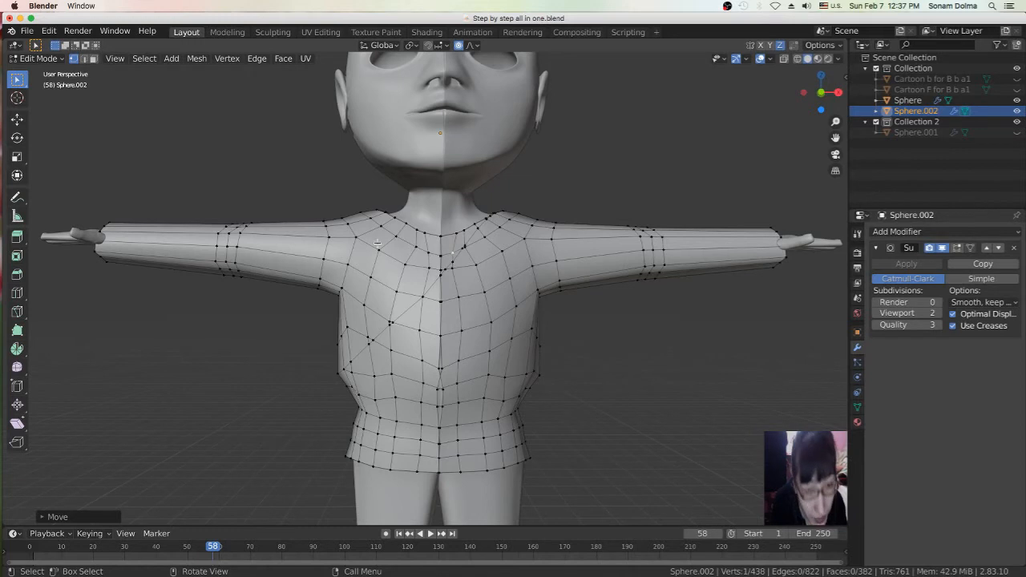
# - Knife-cut from the other shoulder's neckline point down to the diagonal cut at mid-chest to complete a V shape
pyautogui.press('k')
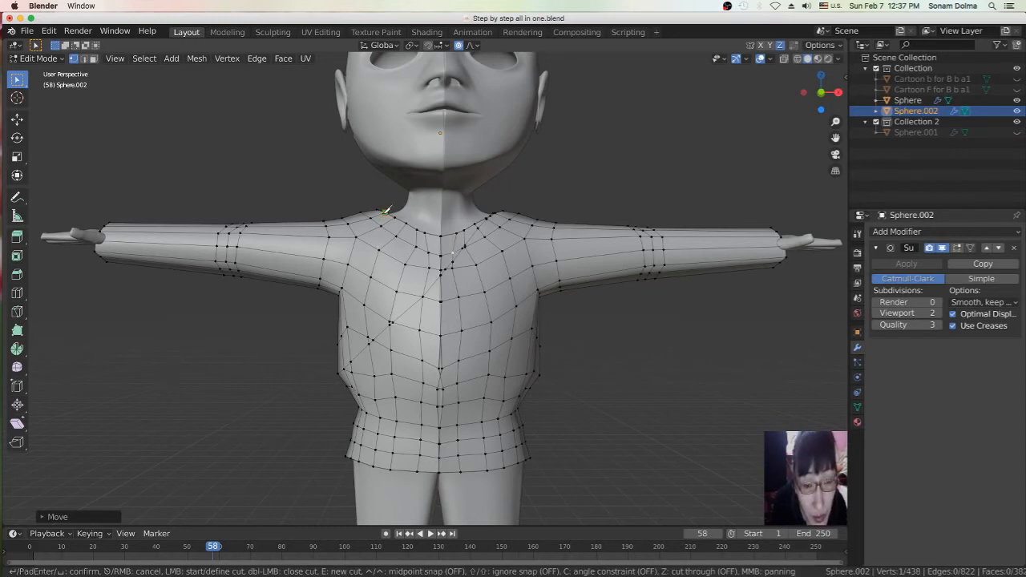
pyautogui.click(385, 213)
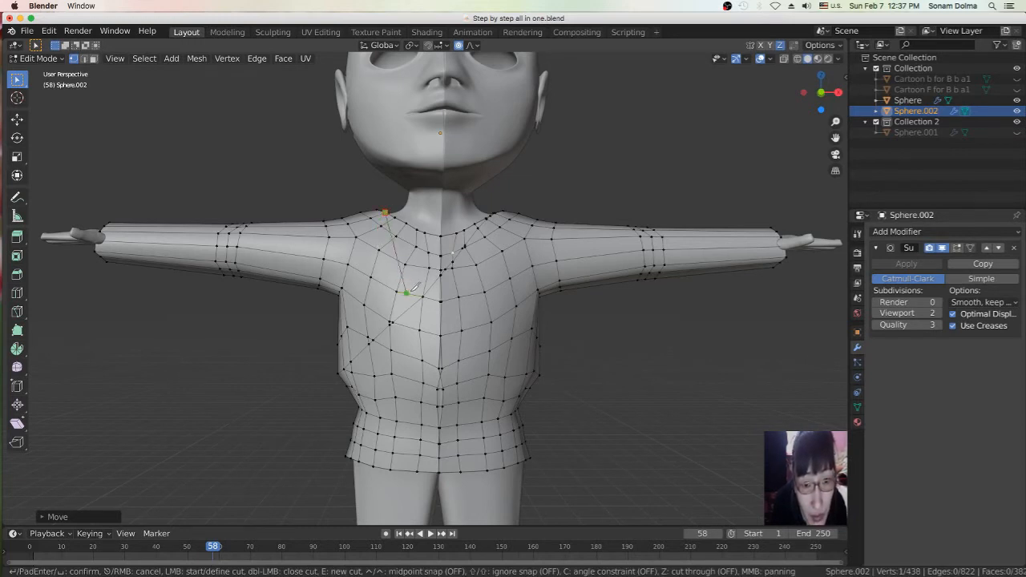
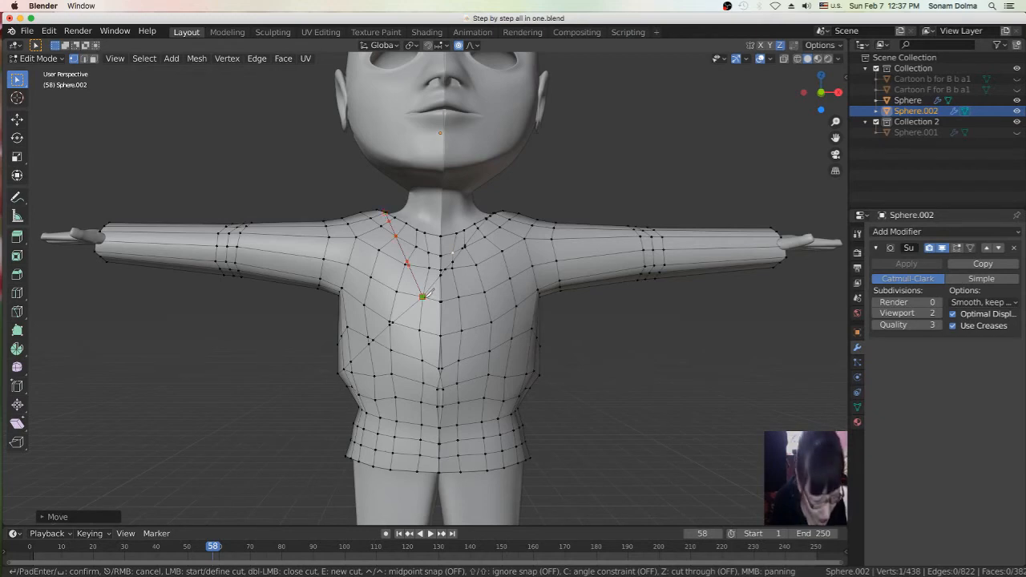
pyautogui.click(422, 296)
pyautogui.press('Return')
pyautogui.click(425, 297)
pyautogui.moveTo(465, 320); pyautogui.dragTo(508, 304, button='middle')
pyautogui.scroll(3, 477, 317)
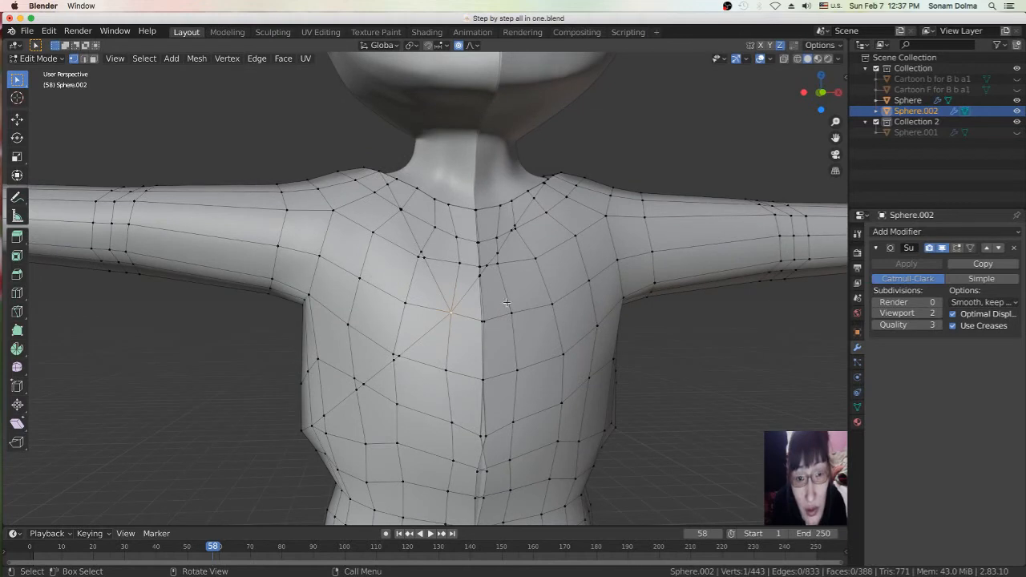
# - Switch to face selection, select all faces inside the V-shaped cut below the neck, and delete those faces
pyautogui.click(94, 58)
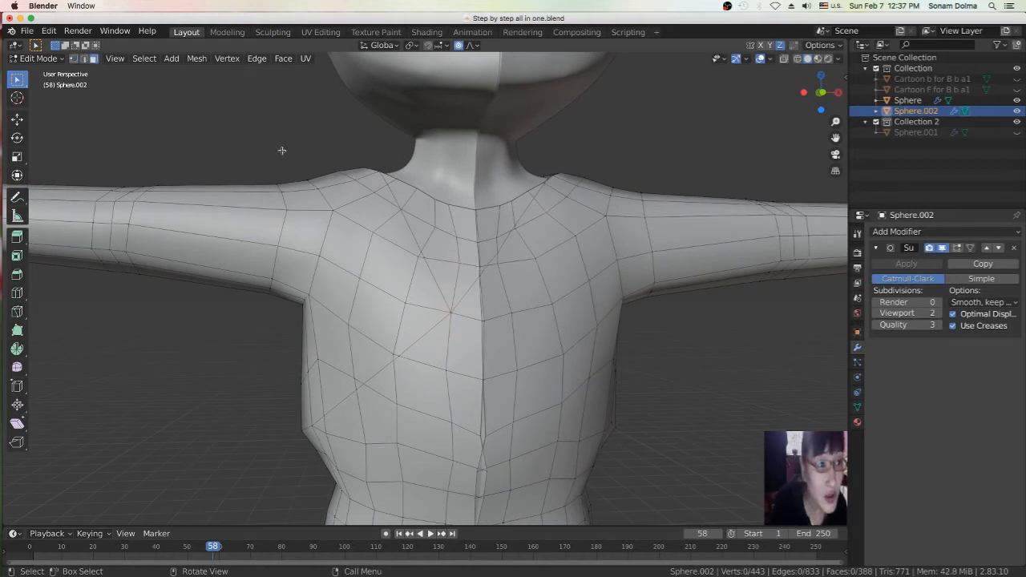
pyautogui.click(485, 220)
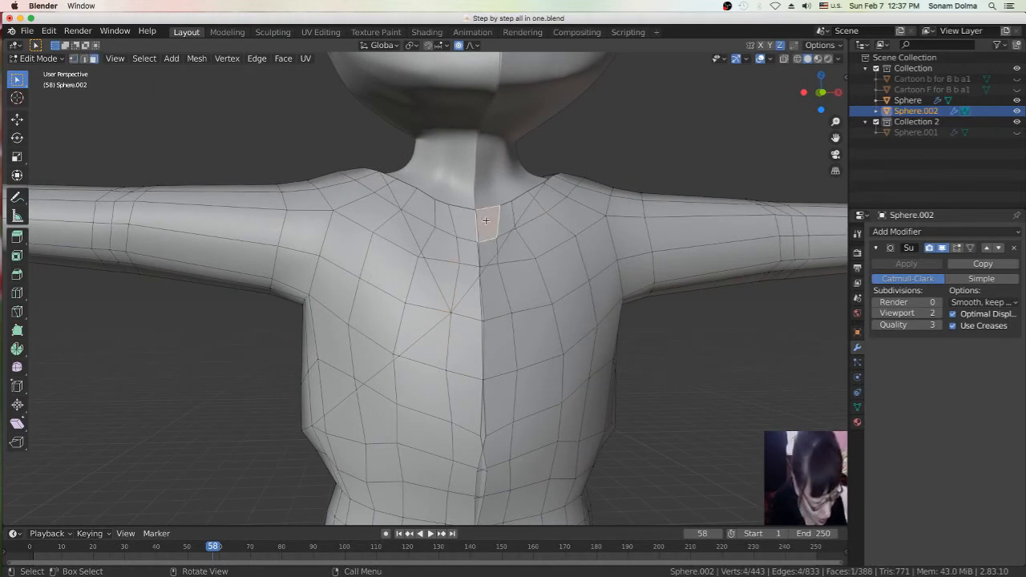
pyautogui.keyDown('shift'); pyautogui.click(467, 224); pyautogui.keyUp('shift')
pyautogui.keyDown('shift'); pyautogui.click(445, 218); pyautogui.keyUp('shift')
pyautogui.keyDown('shift'); pyautogui.click(417, 207); pyautogui.keyUp('shift')
pyautogui.keyDown('shift'); pyautogui.click(403, 192); pyautogui.keyUp('shift')
pyautogui.keyDown('shift'); pyautogui.click(390, 180); pyautogui.keyUp('shift')
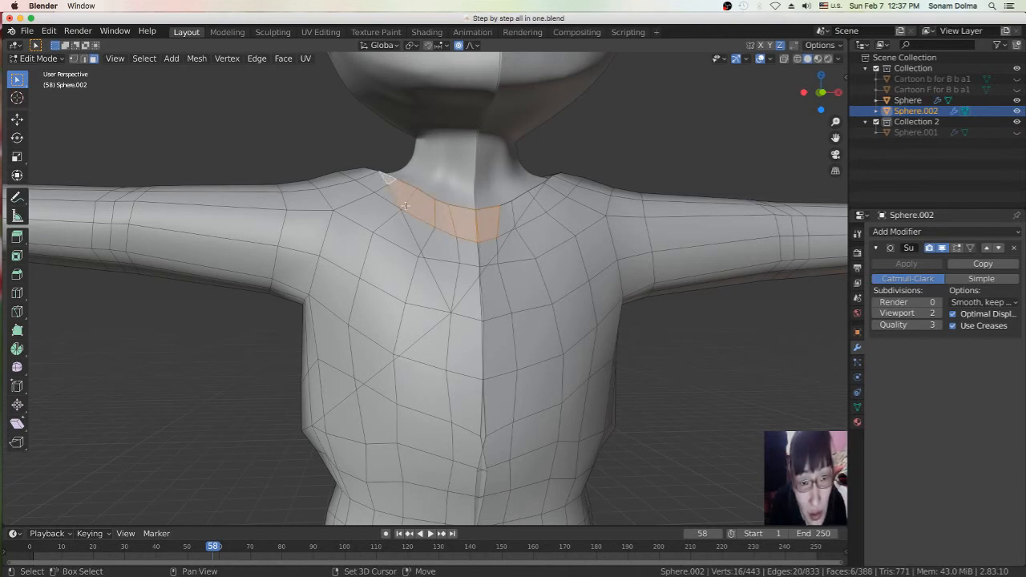
pyautogui.keyDown('shift'); pyautogui.click(424, 230); pyautogui.keyUp('shift')
pyautogui.keyDown('shift'); pyautogui.click(443, 245); pyautogui.keyUp('shift')
pyautogui.keyDown('shift'); pyautogui.click(446, 271); pyautogui.keyUp('shift')
pyautogui.keyDown('shift'); pyautogui.moveTo(462, 279); pyautogui.dragTo(495, 242); pyautogui.keyUp('shift')
pyautogui.keyDown('shift'); pyautogui.click(496, 286); pyautogui.keyUp('shift')
pyautogui.keyDown('shift'); pyautogui.click(495, 286); pyautogui.keyUp('shift')
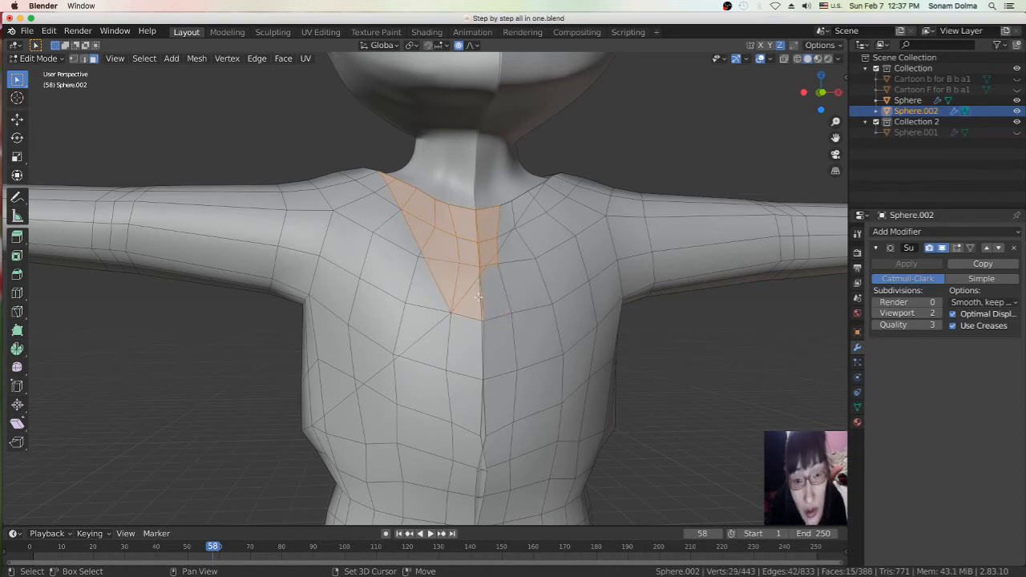
pyautogui.keyDown('shift'); pyautogui.click(504, 227); pyautogui.keyUp('shift')
pyautogui.keyDown('shift'); pyautogui.click(522, 207); pyautogui.keyUp('shift')
pyautogui.keyDown('shift'); pyautogui.click(534, 191); pyautogui.keyUp('shift')
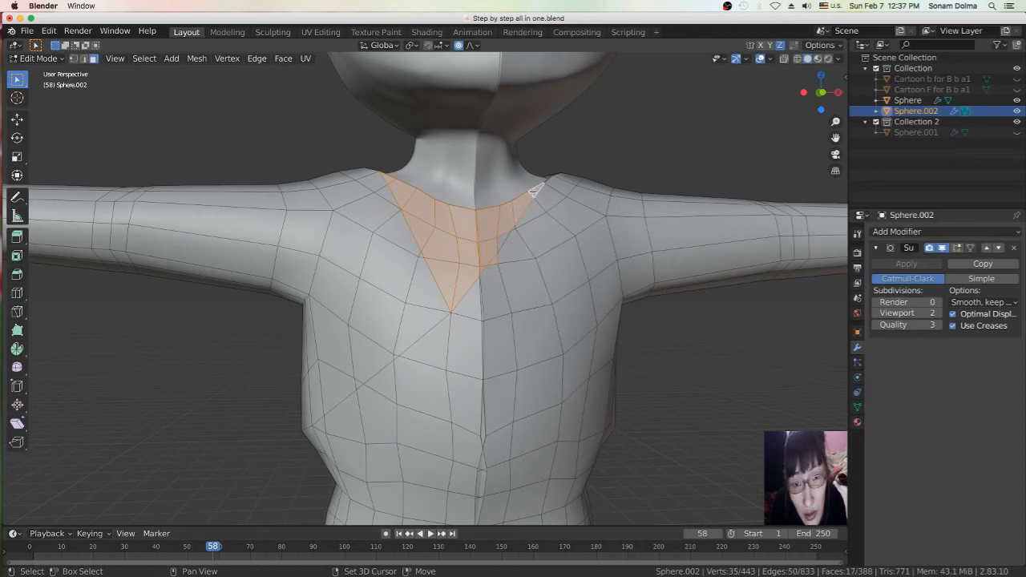
pyautogui.keyDown('shift'); pyautogui.click(499, 245); pyautogui.keyUp('shift')
pyautogui.keyDown('shift'); pyautogui.click(495, 261); pyautogui.keyUp('shift')
pyautogui.scroll(-5, 569, 322)
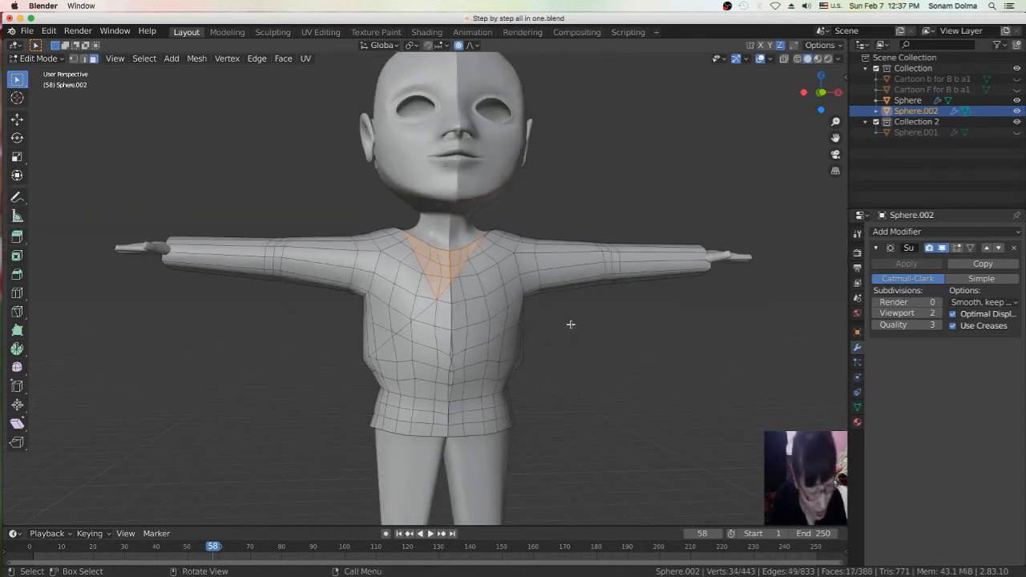
pyautogui.press('x')
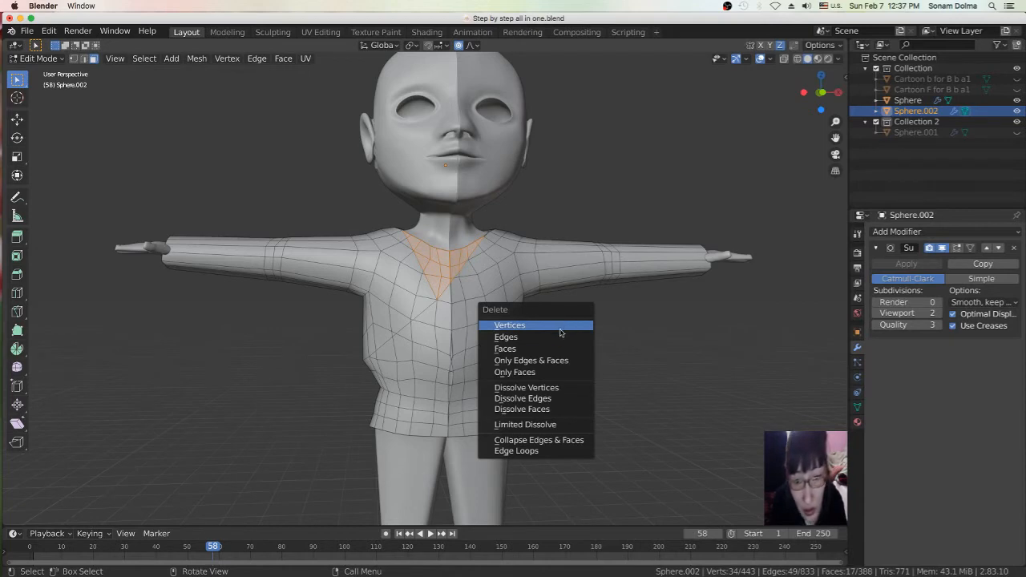
pyautogui.click(553, 349)
# - Move the small faces along one edge of the V-neck opening with a proportional size of 0.07
pyautogui.scroll(5, 558, 335)
pyautogui.moveTo(541, 320); pyautogui.dragTo(327, 271, button='middle')
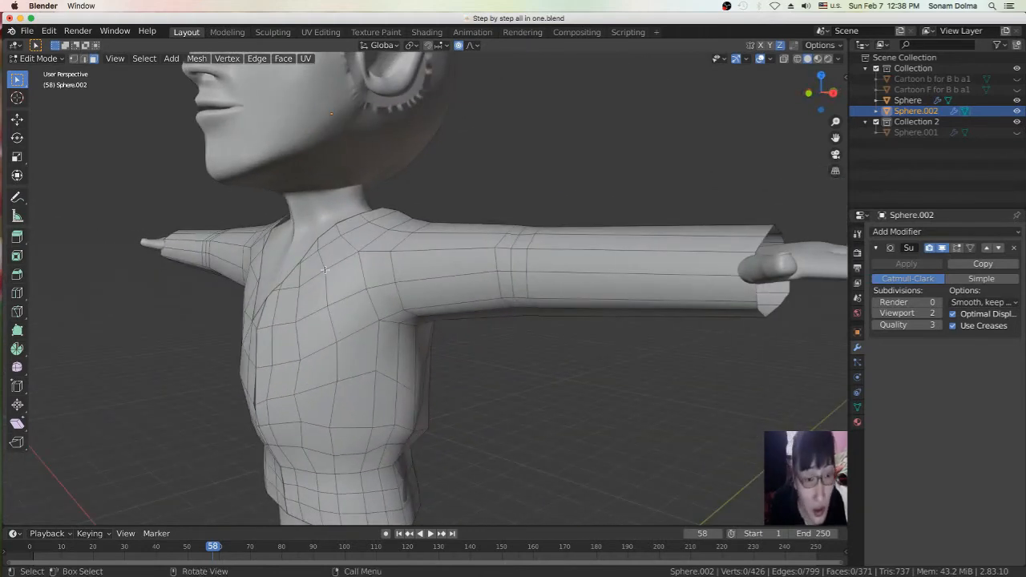
pyautogui.click(308, 255)
pyautogui.press('g')
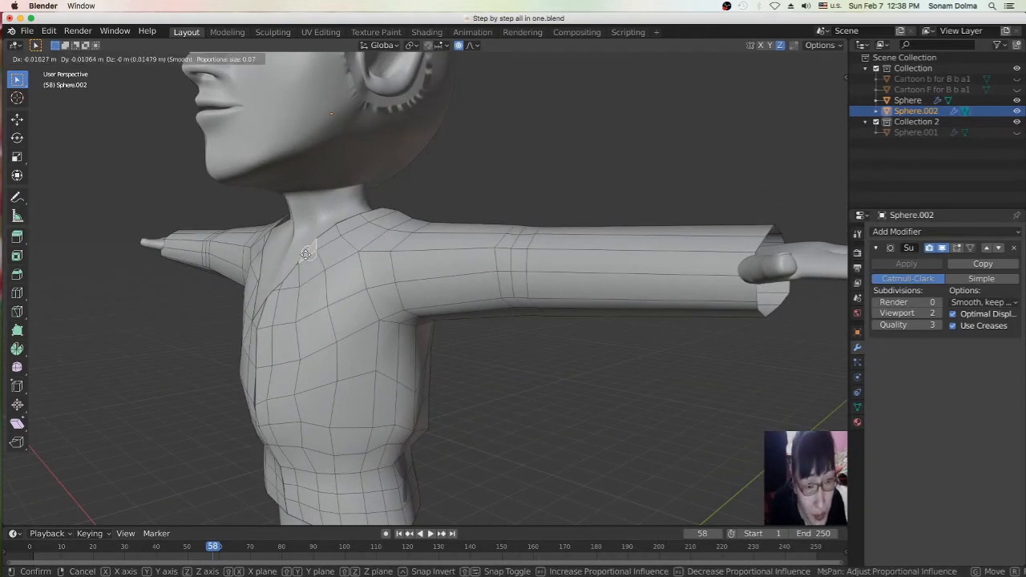
pyautogui.click(296, 286)
pyautogui.click(288, 283)
pyautogui.press('g')
pyautogui.click(285, 282)
pyautogui.moveTo(292, 291); pyautogui.dragTo(430, 301, button='middle')
pyautogui.moveTo(610, 308); pyautogui.dragTo(574, 279, button='middle')
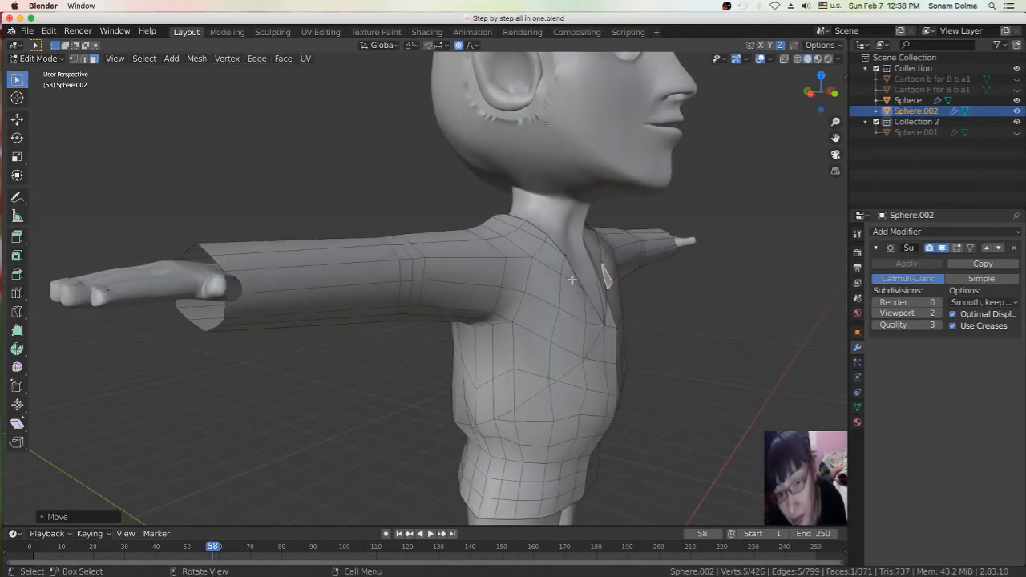
# - Shift the triangular face on the other edge of the V-neck and the face across the opening from it
pyautogui.click(572, 276)
pyautogui.press('g')
pyautogui.click(593, 281)
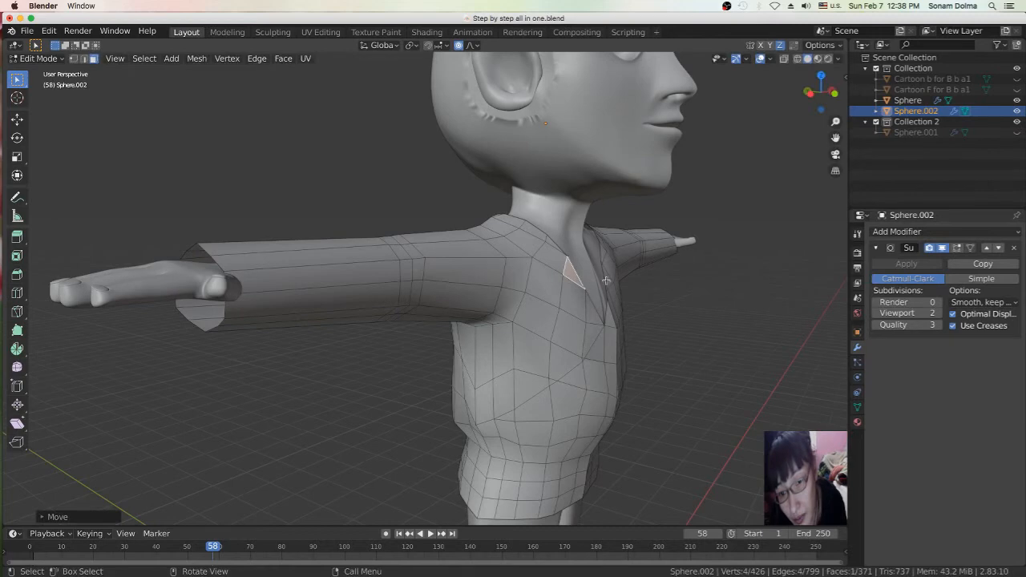
pyautogui.click(606, 280)
pyautogui.press('g')
pyautogui.click(623, 294)
# - Rotate and reposition the face selected at the edge of the V-neck opening
pyautogui.moveTo(629, 302); pyautogui.dragTo(416, 355, button='middle')
pyautogui.press('r')
pyautogui.click(392, 337)
pyautogui.press('g')
pyautogui.click(366, 342)
pyautogui.moveTo(367, 341); pyautogui.dragTo(541, 300, button='middle')
# - Move the face on the side of the torso below the armpit to smooth the shirt's side
pyautogui.click(497, 399)
pyautogui.press('g')
pyautogui.click(498, 395)
pyautogui.press('g')
pyautogui.click(523, 375)
pyautogui.moveTo(523, 375); pyautogui.dragTo(466, 333, button='middle')
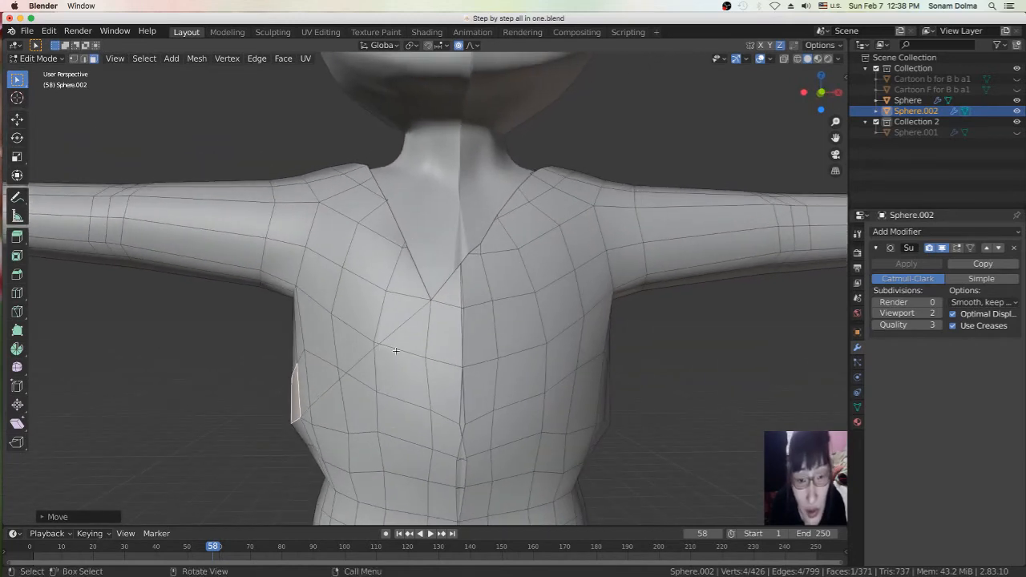
# - Select the edge loops along the diagonal front overlap and both sides of the V-neck in vertex mode
pyautogui.click(399, 323)
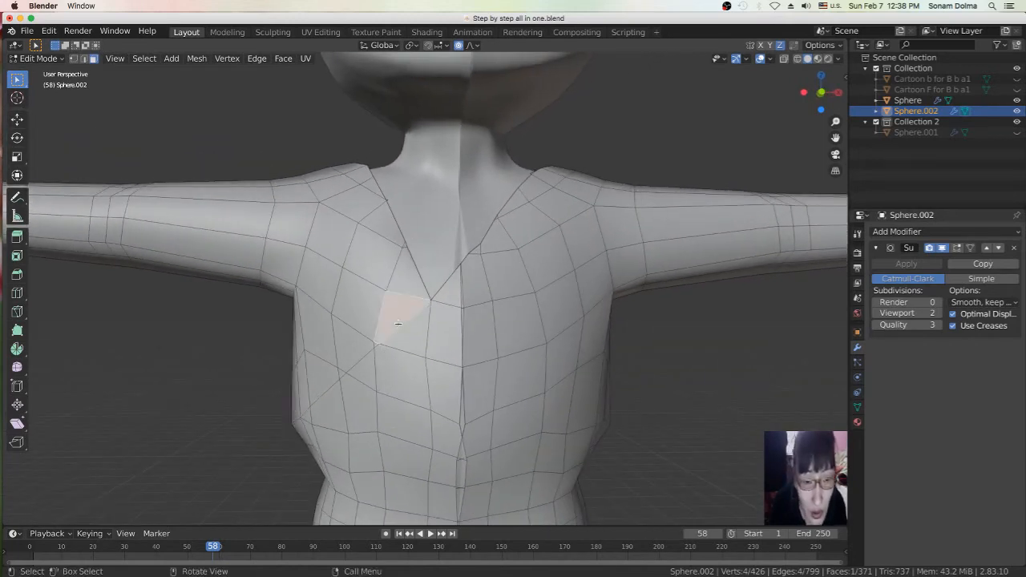
pyautogui.click(73, 59)
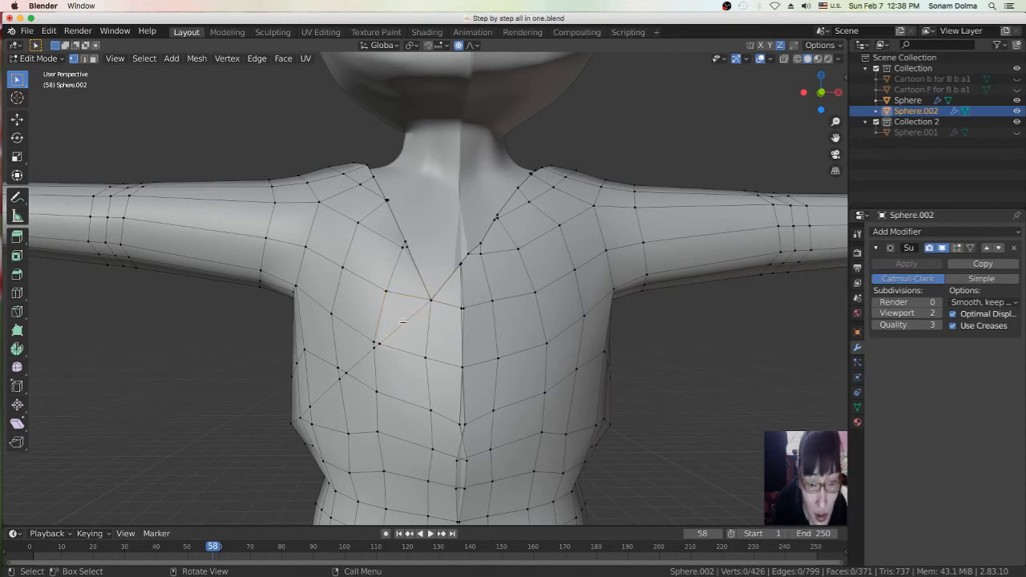
pyautogui.hotkey('alt', 'a')
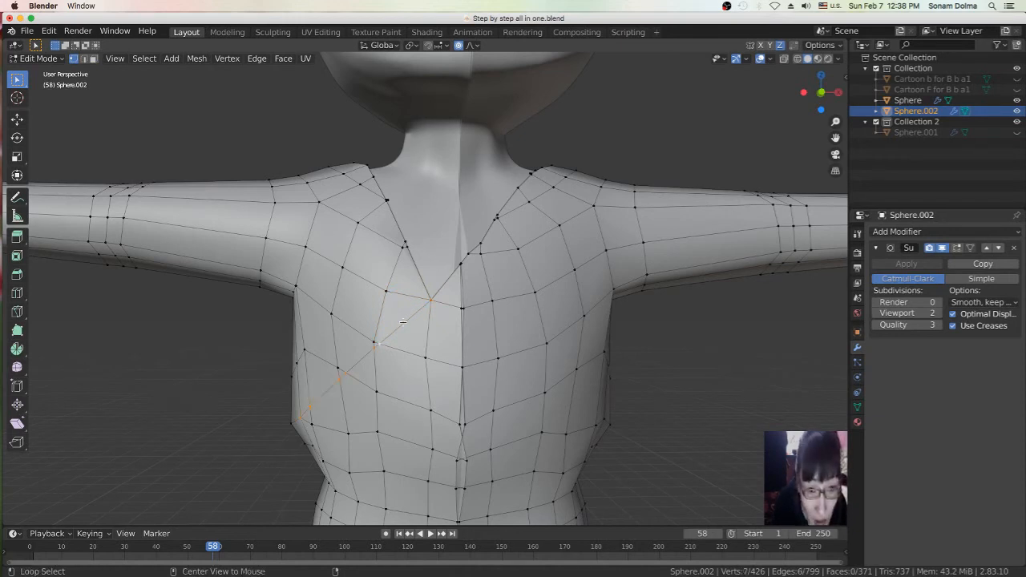
pyautogui.keyDown('alt'); pyautogui.keyDown('shift'); pyautogui.click(486, 234); pyautogui.keyUp('shift'); pyautogui.keyUp('alt')
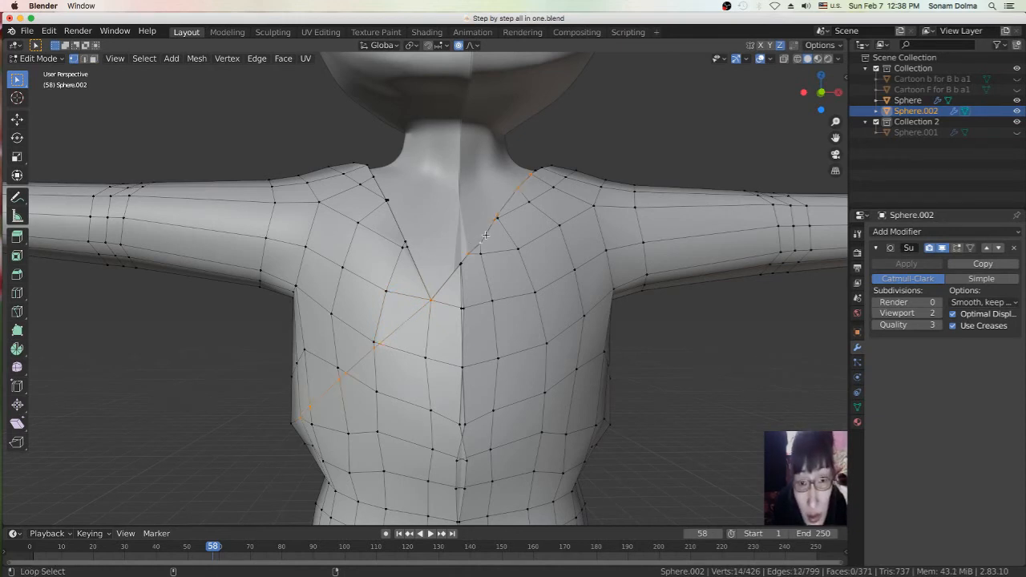
pyautogui.keyDown('alt'); pyautogui.keyDown('shift'); pyautogui.click(396, 222); pyautogui.keyUp('shift'); pyautogui.keyUp('alt')
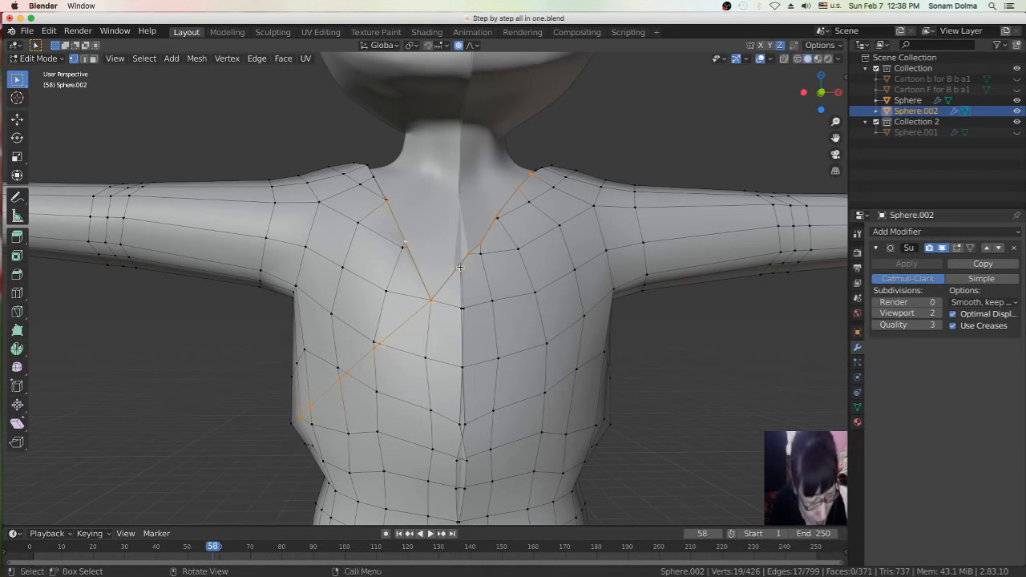
pyautogui.press('c')
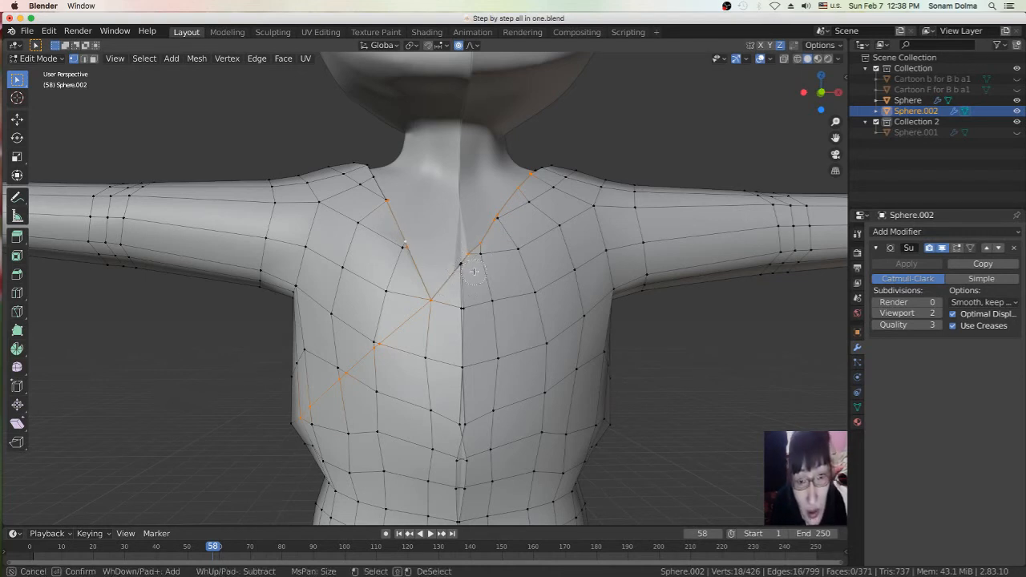
pyautogui.press('Escape')
# - Add the back neckline's edge loop to the selection so it runs around the whole neck
pyautogui.moveTo(615, 255)
pyautogui.mouseDown(button='middle')
pyautogui.moveTo(454, 302)
pyautogui.moveTo(408, 262)
pyautogui.mouseUp(button='middle')
pyautogui.scroll(2, 407, 262)
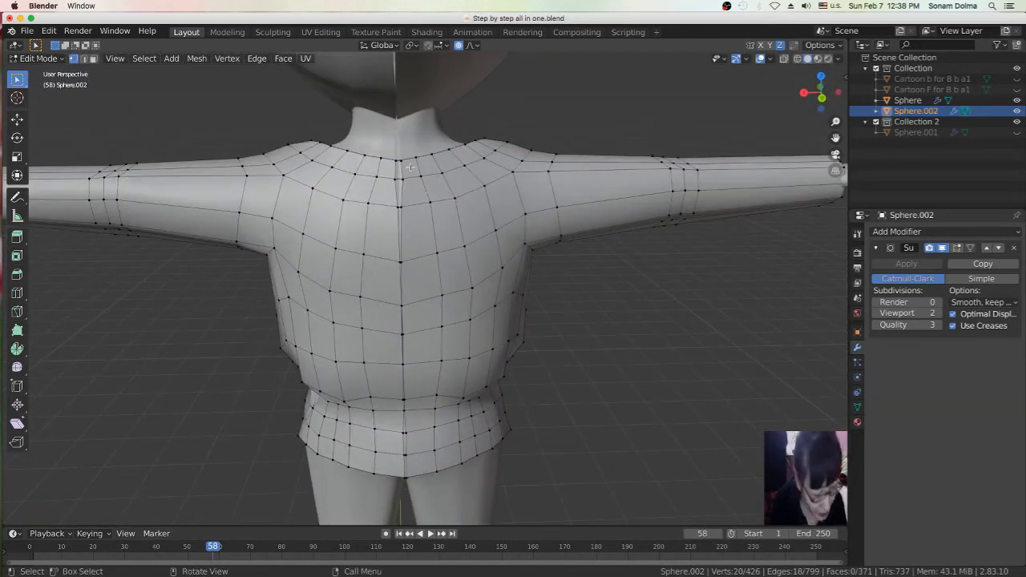
pyautogui.keyDown('alt'); pyautogui.keyDown('shift'); pyautogui.click(440, 153); pyautogui.keyUp('shift'); pyautogui.keyUp('alt')
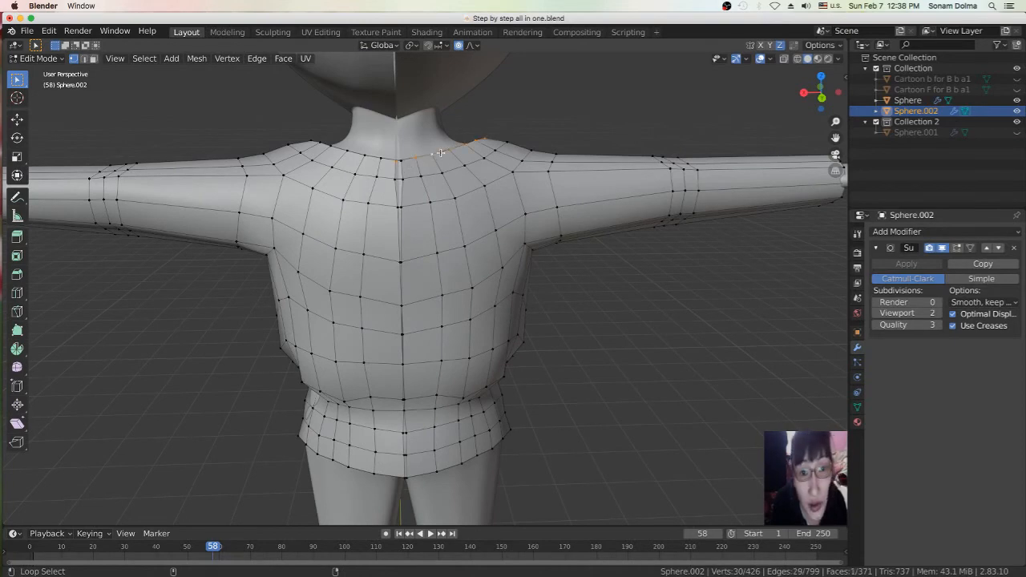
pyautogui.moveTo(374, 155); pyautogui.dragTo(398, 258, button='middle')
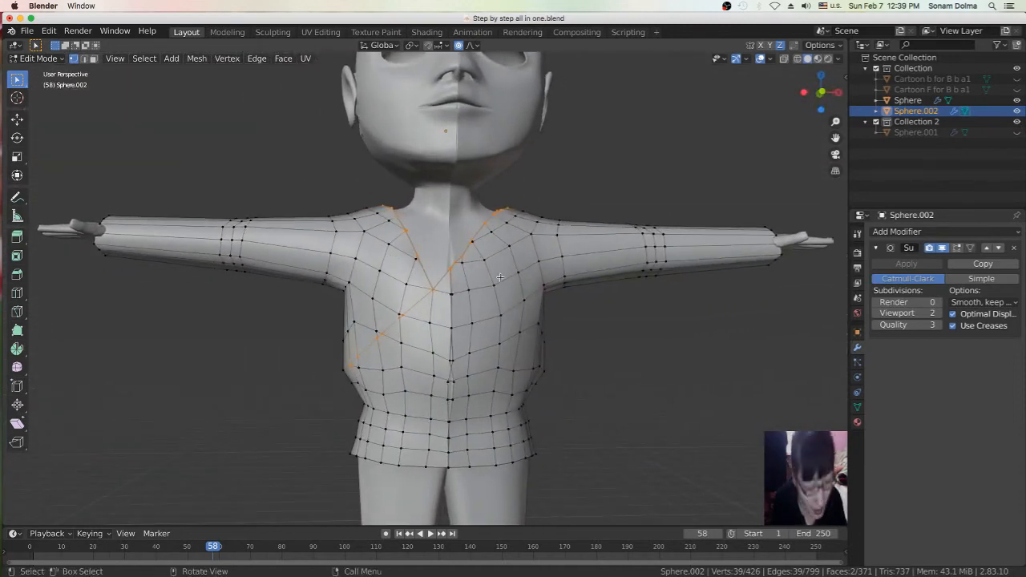
# - Extrude the selected neckline and overlap edges upward about 0.14 m as a collar strip and adjust its position
pyautogui.press('e')
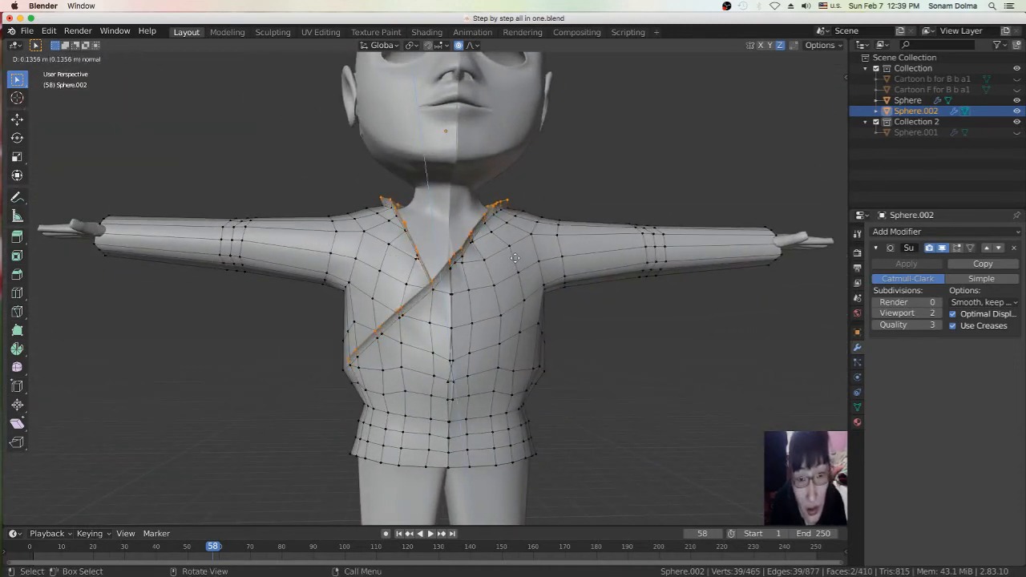
pyautogui.click(515, 259)
pyautogui.moveTo(505, 275); pyautogui.dragTo(507, 260, button='middle')
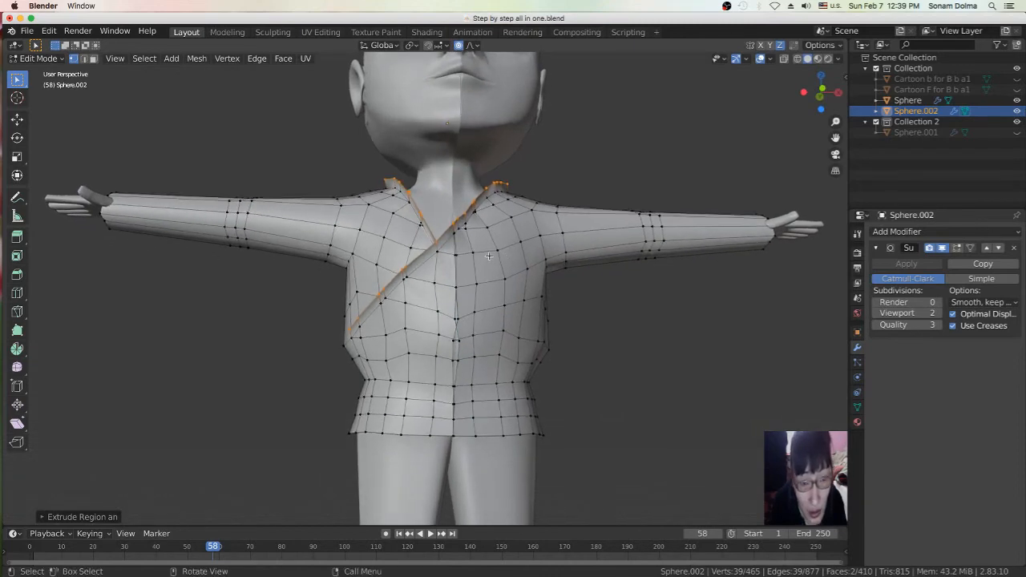
pyautogui.press('g')
pyautogui.click(490, 257)
pyautogui.press('g')
pyautogui.click(489, 257)
# - Rotate the collar's outer edge as seen from the side and move it about 0.07 m
pyautogui.moveTo(490, 257); pyautogui.dragTo(589, 292, button='middle')
pyautogui.press('r')
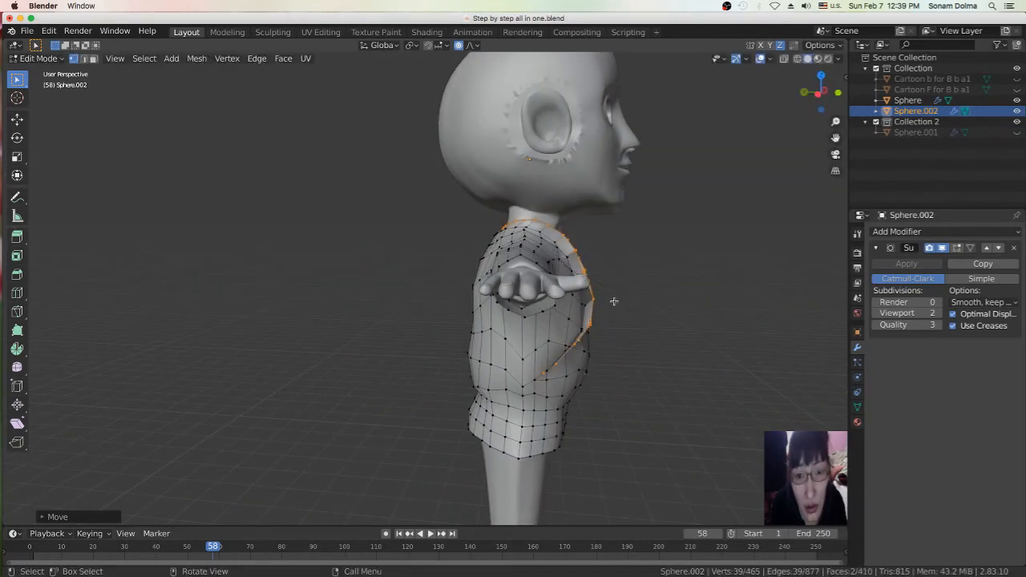
pyautogui.click(625, 316)
pyautogui.press('g')
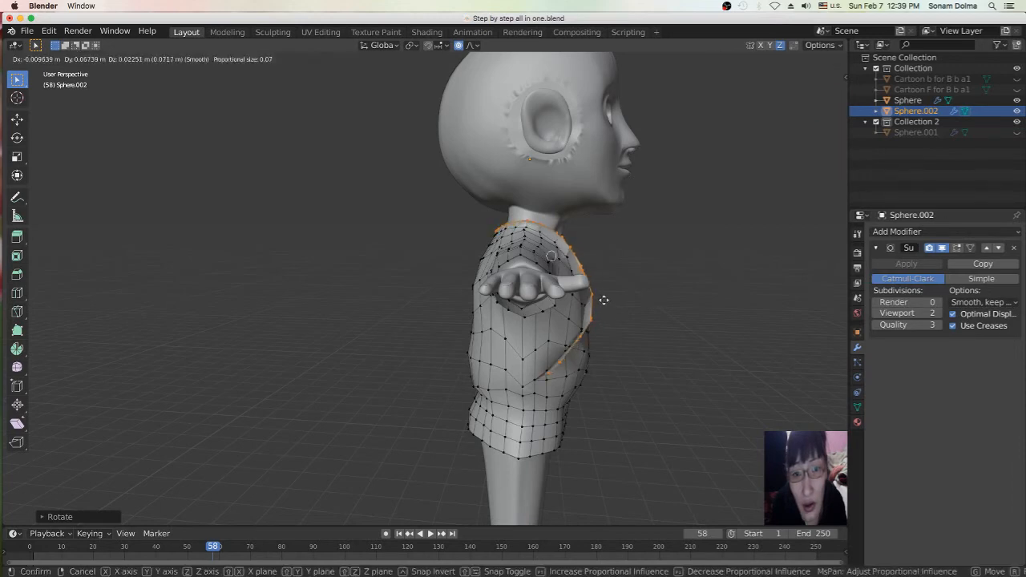
pyautogui.click(604, 299)
pyautogui.moveTo(617, 315); pyautogui.dragTo(514, 311, button='middle')
pyautogui.scroll(3, 514, 312)
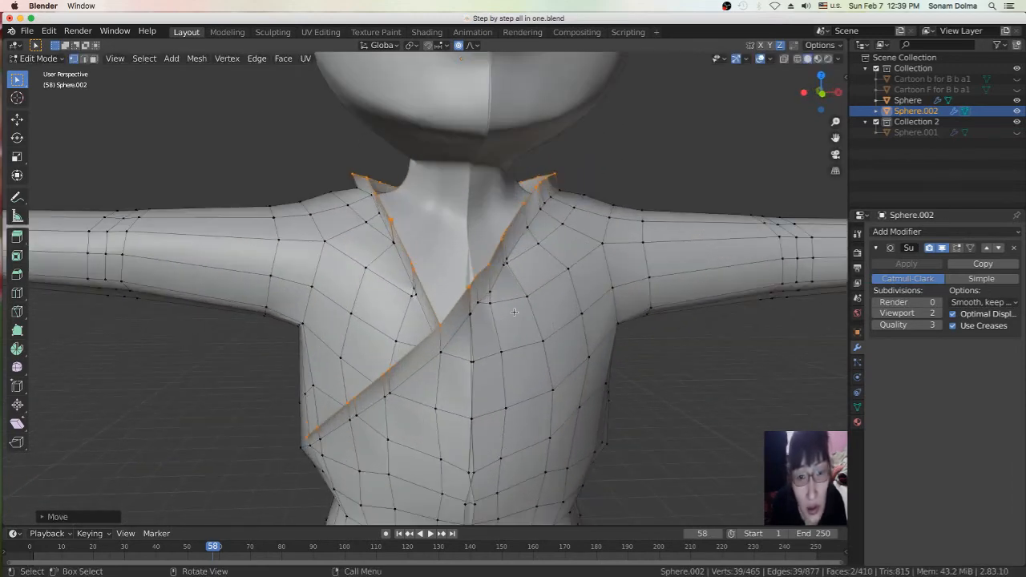
# - Reselect the collar's outer edge loop, extrude it in place and scale the new rim
pyautogui.click(440, 324)
pyautogui.scroll(-3, 457, 341)
pyautogui.moveTo(457, 341); pyautogui.dragTo(106, 118, button='middle')
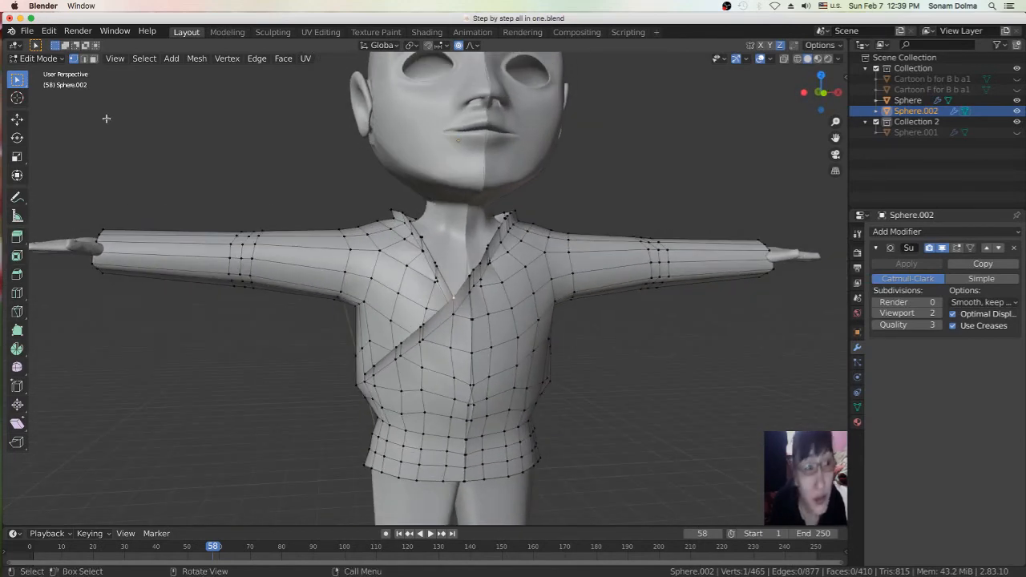
pyautogui.keyDown('alt'); pyautogui.click(366, 338); pyautogui.keyUp('alt')
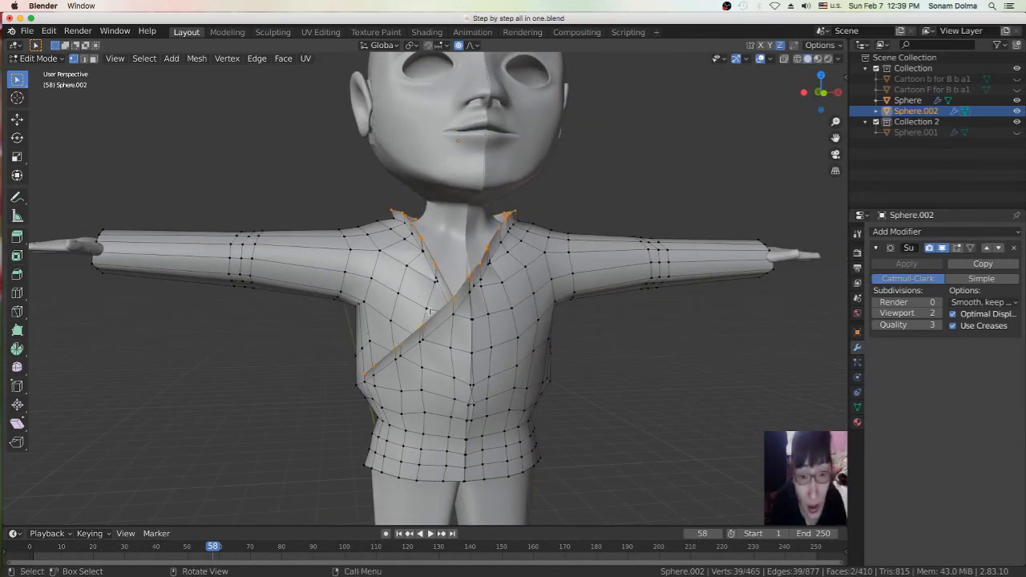
pyautogui.press('e')
pyautogui.rightClick(496, 316)
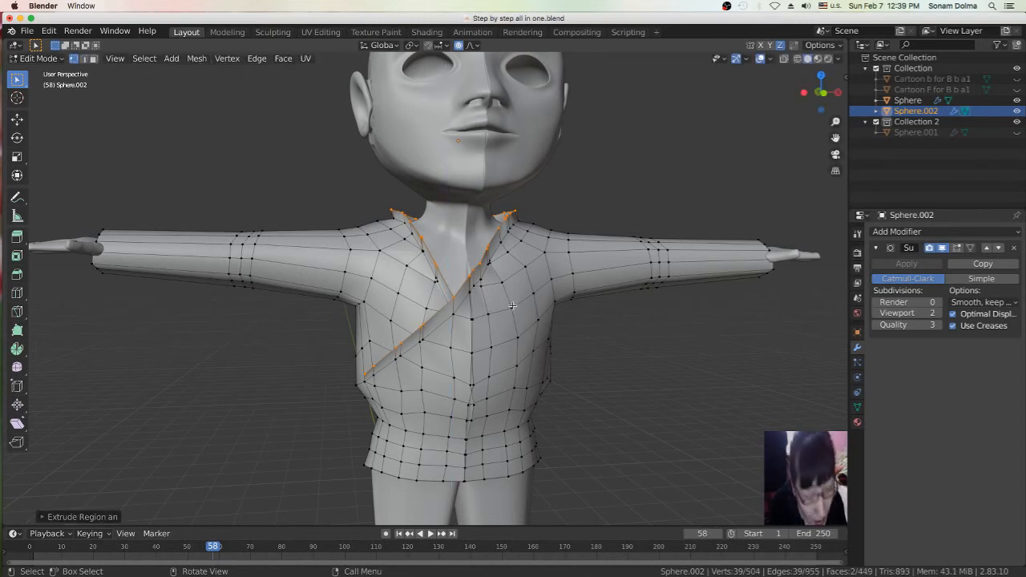
pyautogui.press('s')
pyautogui.click(518, 308)
# - Scale the collar rim up a little further and try moving it down about 0.2 m
pyautogui.moveTo(500, 296); pyautogui.dragTo(527, 277, button='middle')
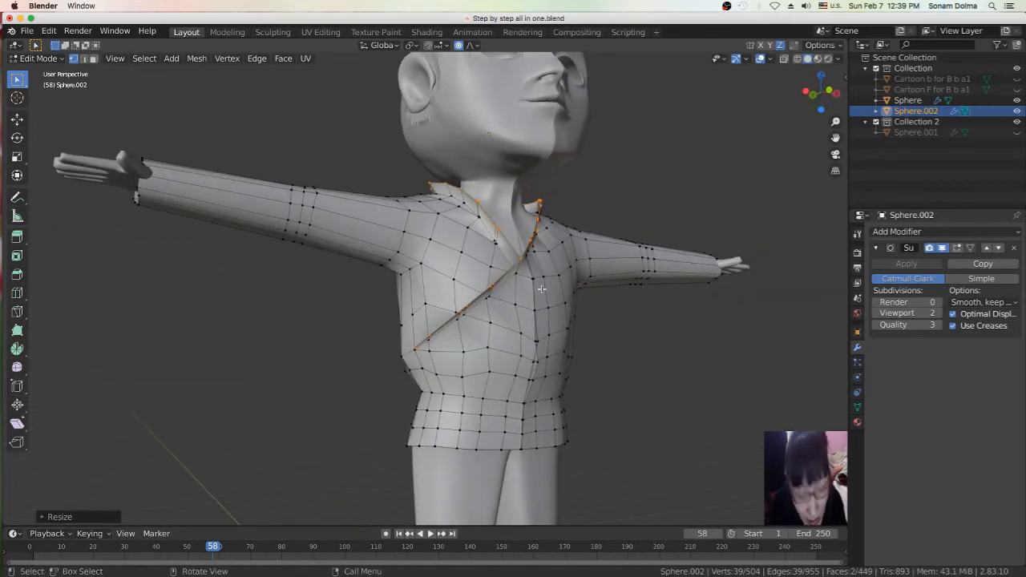
pyautogui.press('s')
pyautogui.click(523, 259)
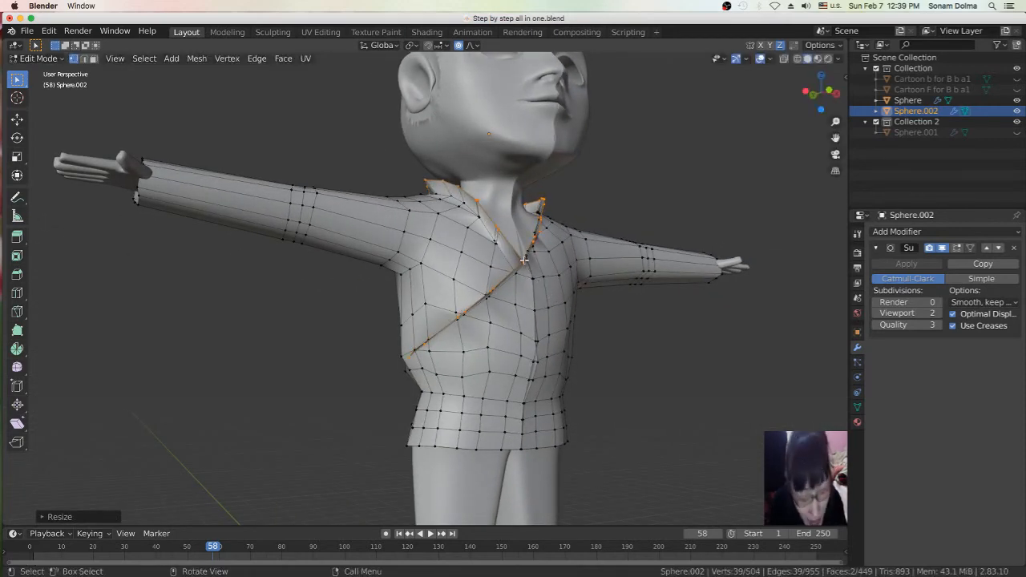
pyautogui.press('g')
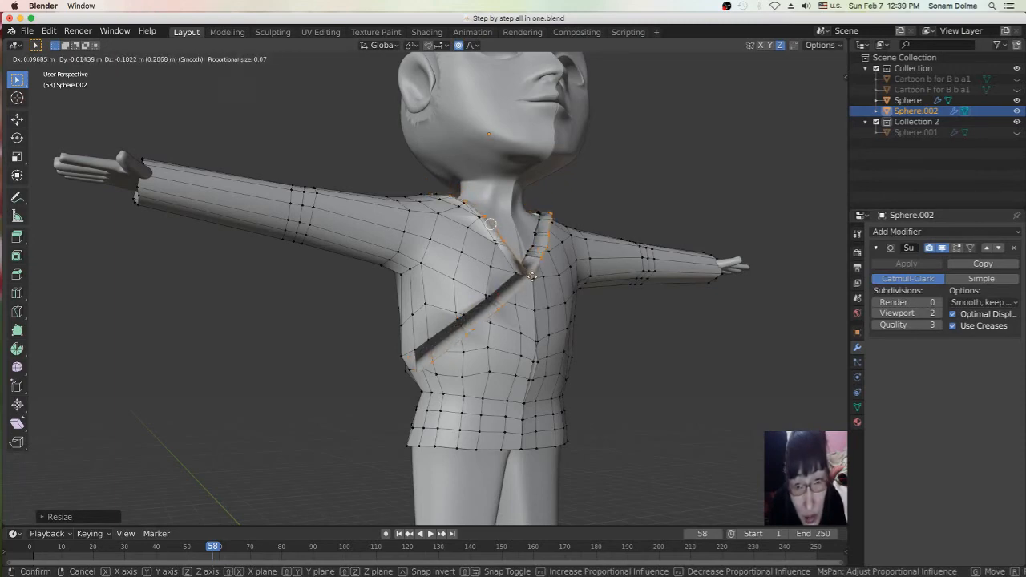
pyautogui.click(532, 278)
pyautogui.moveTo(531, 279); pyautogui.dragTo(485, 298, button='middle')
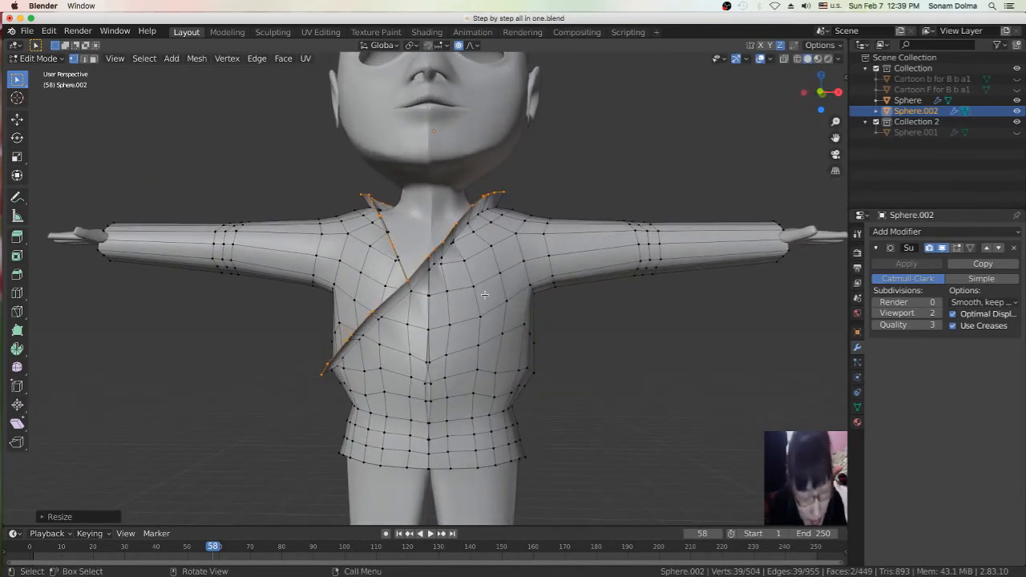
pyautogui.press('g')
pyautogui.rightClick(509, 332)
pyautogui.moveTo(464, 301); pyautogui.dragTo(472, 280, button='middle')
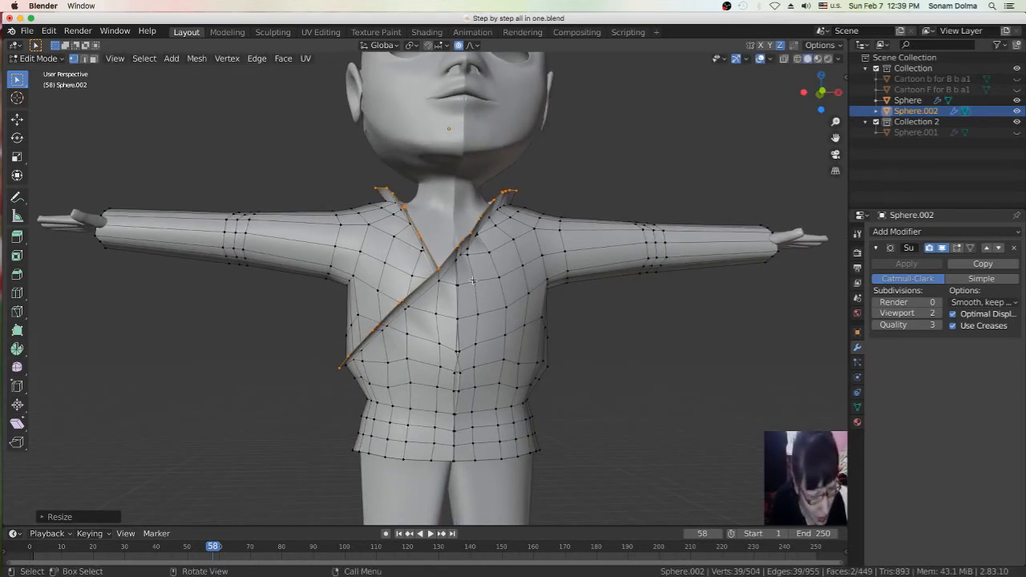
# - Extrude the collar rim in place once more and scale it to about 1.05
pyautogui.press('e')
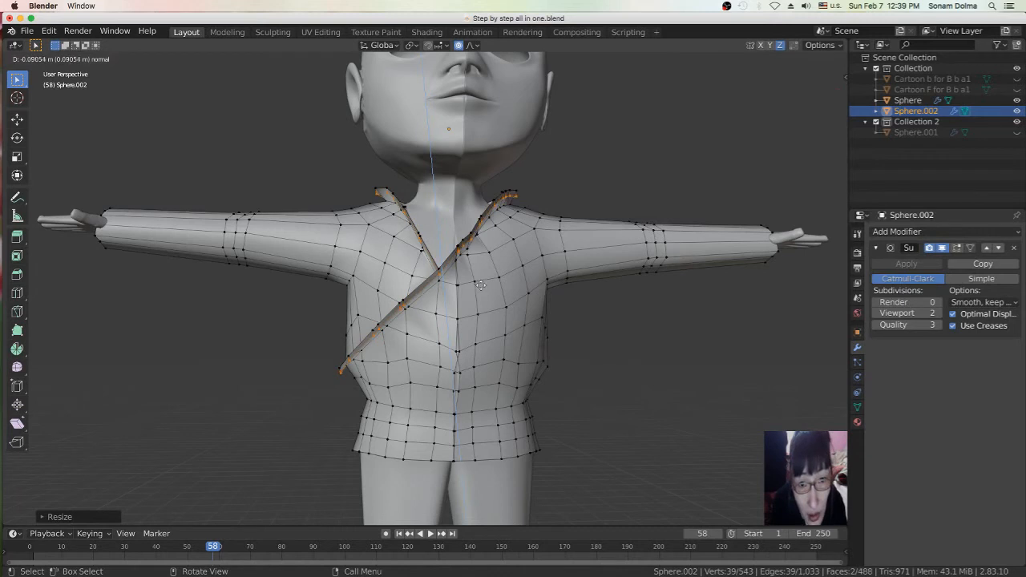
pyautogui.rightClick(481, 285)
pyautogui.press('s')
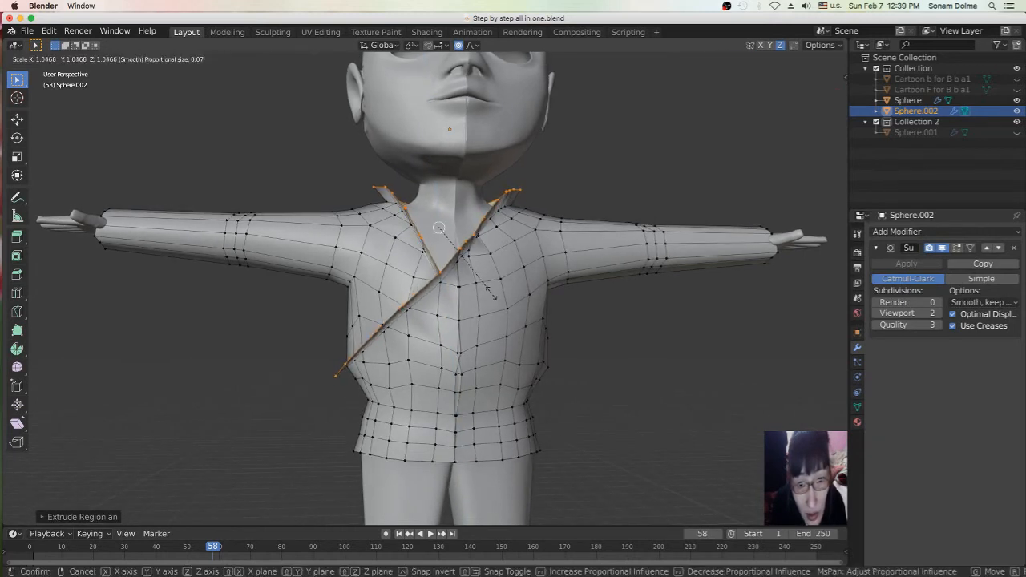
pyautogui.click(494, 296)
pyautogui.moveTo(487, 284); pyautogui.dragTo(492, 283, button='middle')
# - Try folding the extruded rim over by moving it down about 0.28 m and scaling it
pyautogui.press('g')
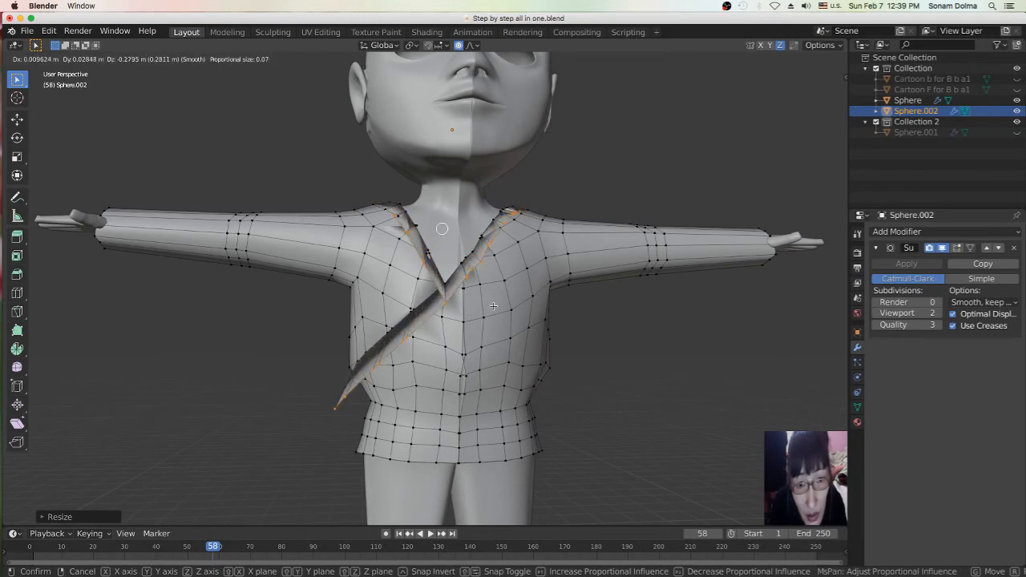
pyautogui.click(493, 305)
pyautogui.moveTo(493, 306)
pyautogui.mouseDown(button='middle')
pyautogui.moveTo(386, 351)
pyautogui.moveTo(489, 299)
pyautogui.mouseUp(button='middle')
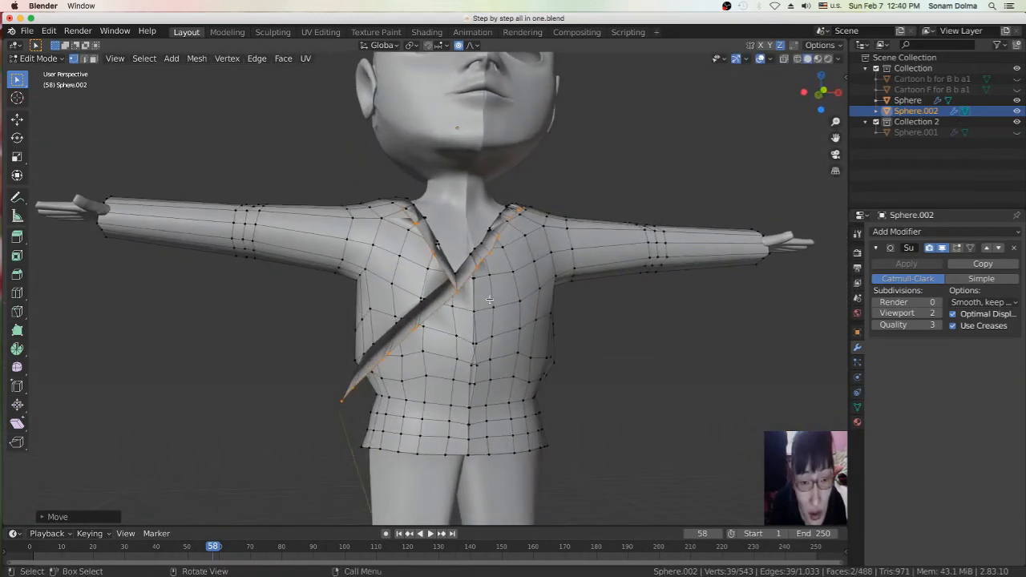
pyautogui.scroll(2, 489, 299)
pyautogui.press('s')
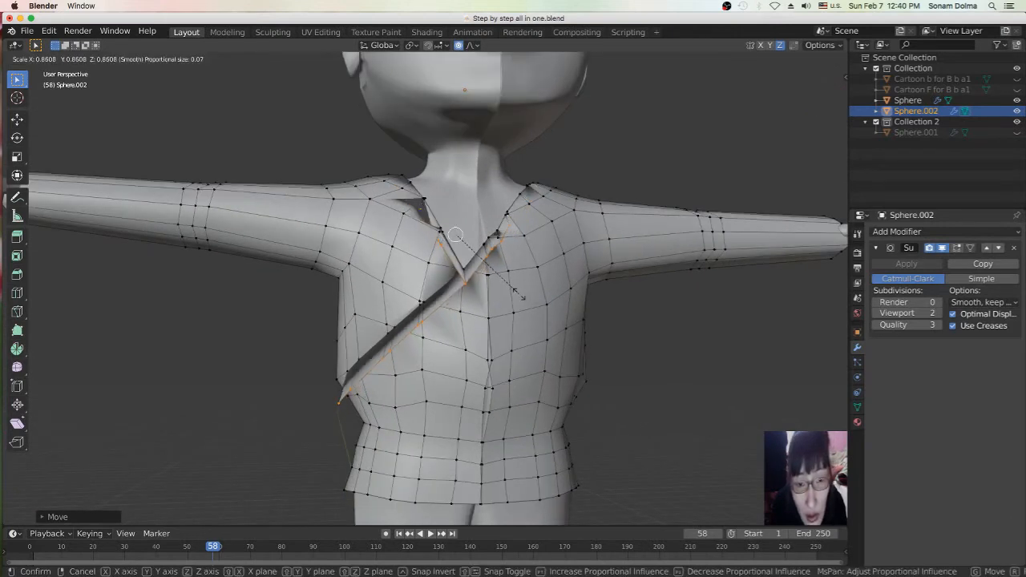
pyautogui.click(511, 288)
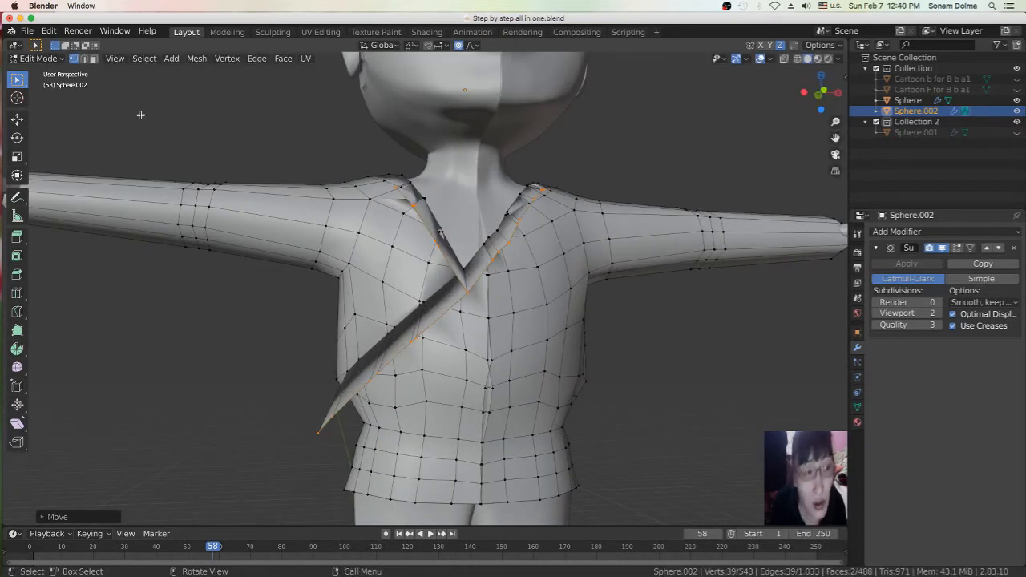
# - Undo the last move, scaling and extrusion of the collar rim
pyautogui.hotkey('ctrl', 'z')
pyautogui.hotkey('ctrl', 'z')
pyautogui.hotkey('ctrl', 'z')
pyautogui.hotkey('ctrl', 'z')
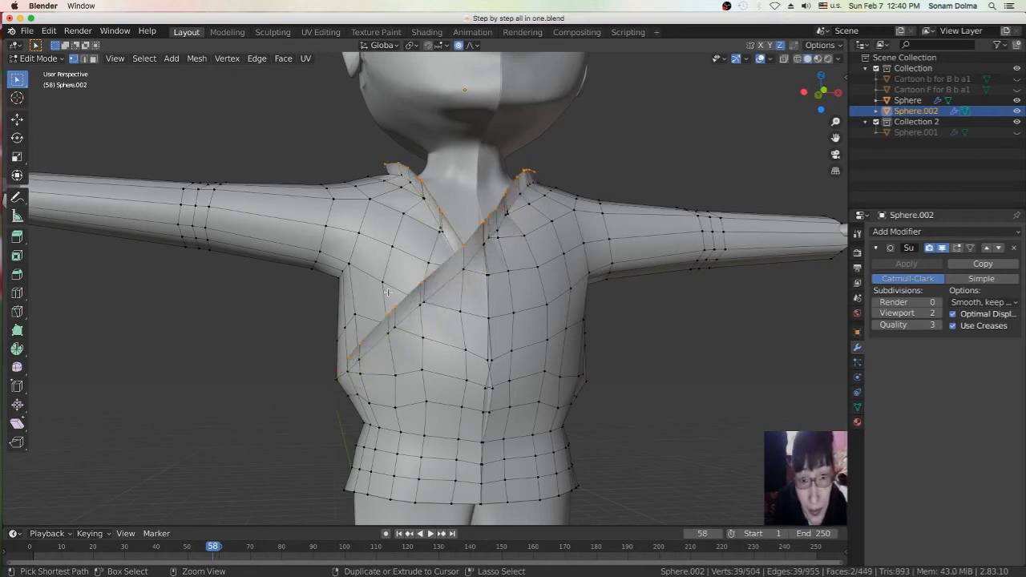
# - Extrude the collar's outer edge loop in place, without keeping any proportional scaling
pyautogui.moveTo(525, 265)
pyautogui.mouseDown(button='middle')
pyautogui.moveTo(558, 268)
pyautogui.moveTo(518, 278)
pyautogui.moveTo(525, 264)
pyautogui.mouseUp(button='middle')
pyautogui.press('e')
pyautogui.rightClick(524, 264)
pyautogui.press('s')
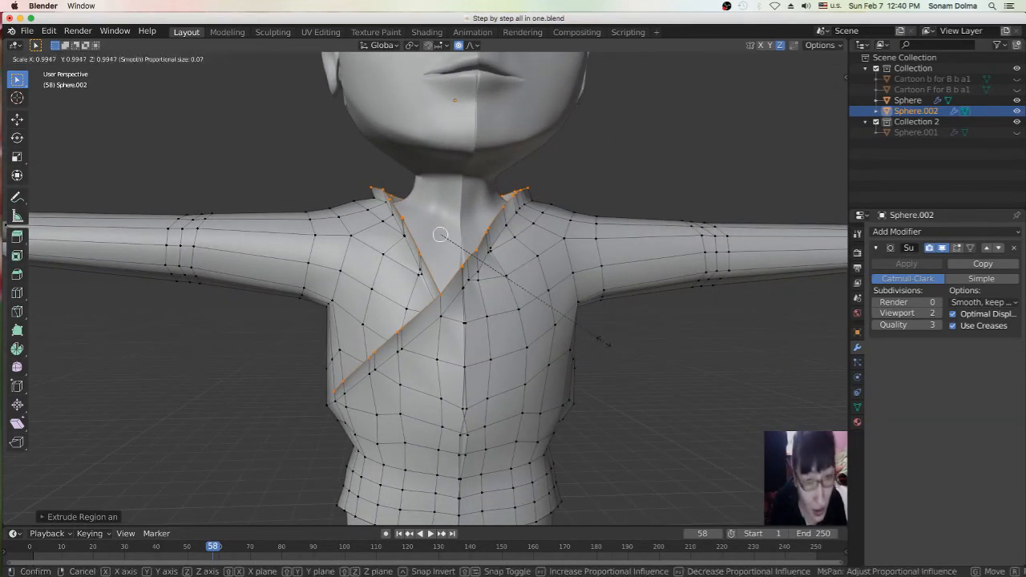
pyautogui.rightClick(586, 337)
pyautogui.rightClick(586, 337)
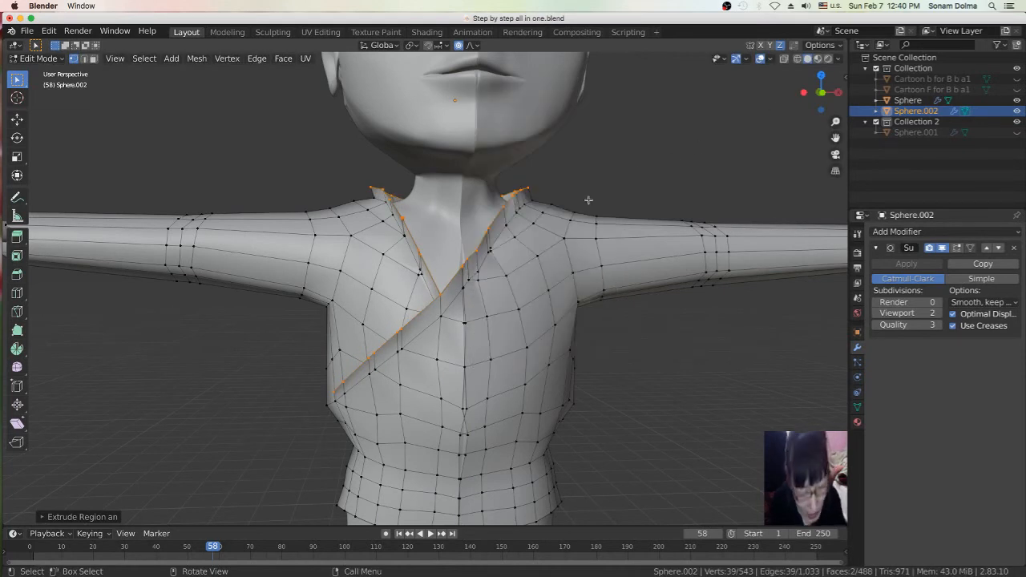
# - With proportional editing off, scale the extruded collar rim outward and move it down about 0.05 m
pyautogui.press('s')
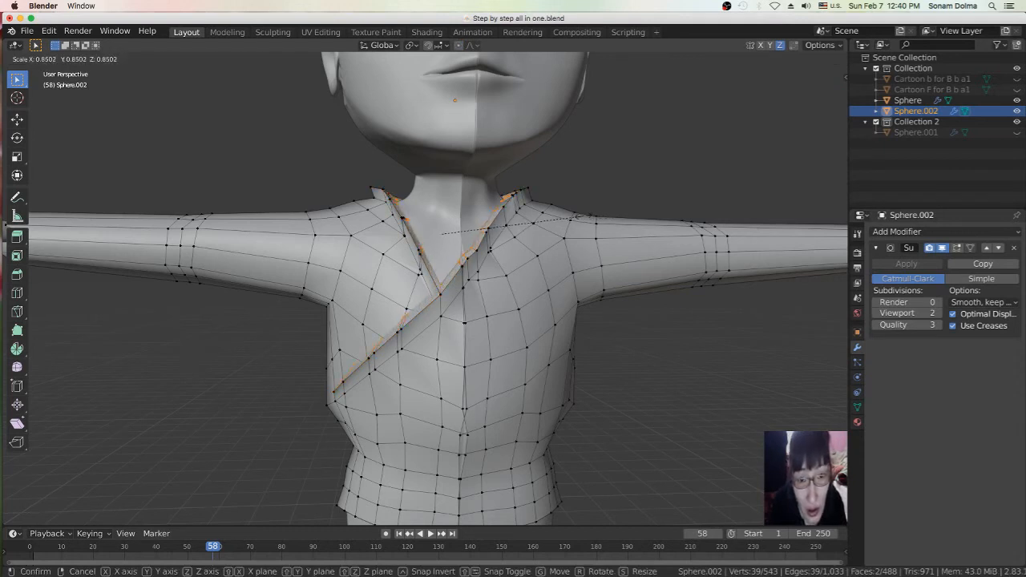
pyautogui.click(628, 230)
pyautogui.moveTo(594, 232); pyautogui.dragTo(585, 222, button='middle')
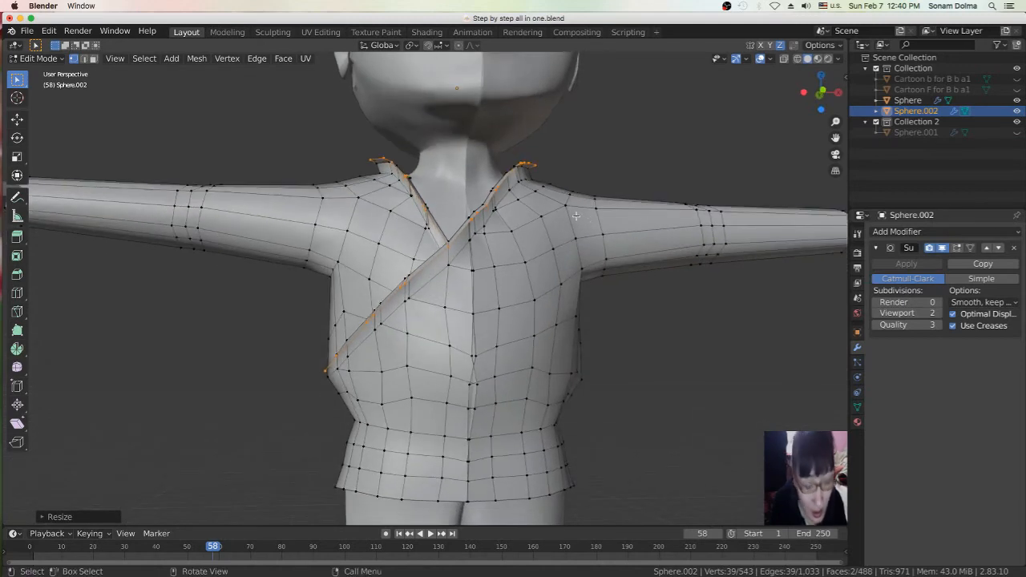
pyautogui.press('g')
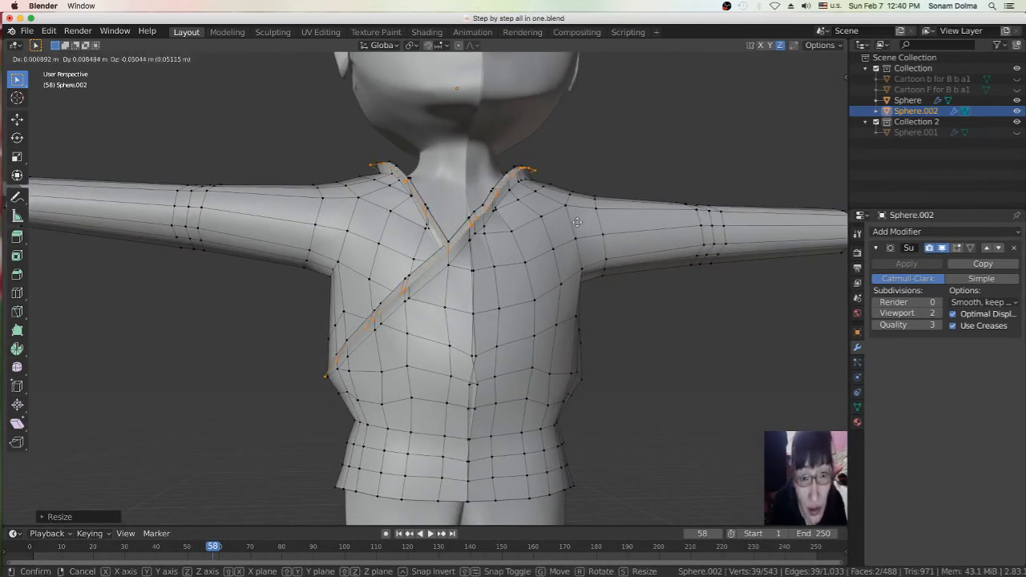
pyautogui.click(576, 222)
pyautogui.moveTo(577, 223); pyautogui.dragTo(564, 206, button='middle')
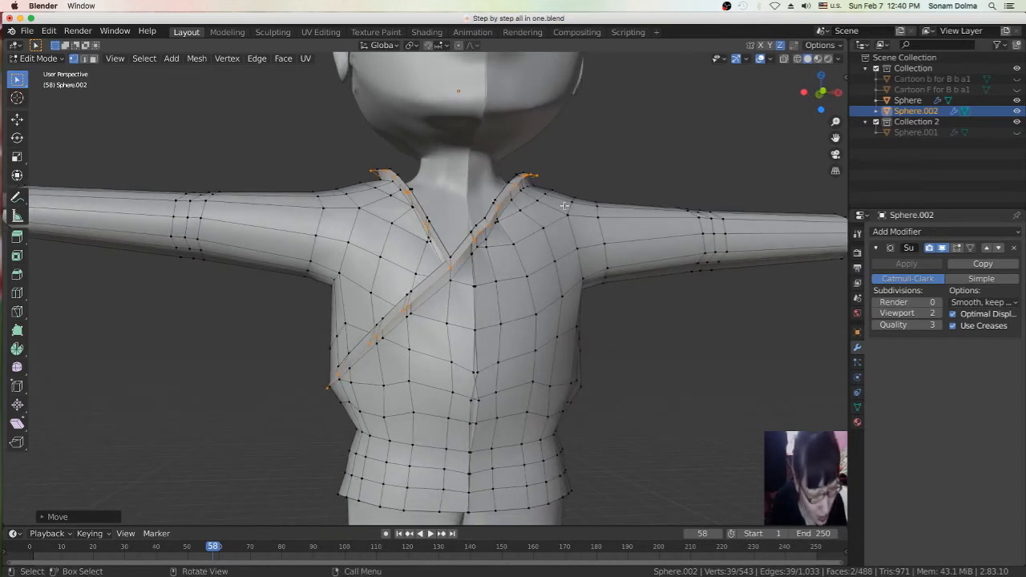
# - Extrude the collar's outer edge loop again and move the new rim down along Z by about 0.11 m
pyautogui.press('e')
pyautogui.click(563, 204)
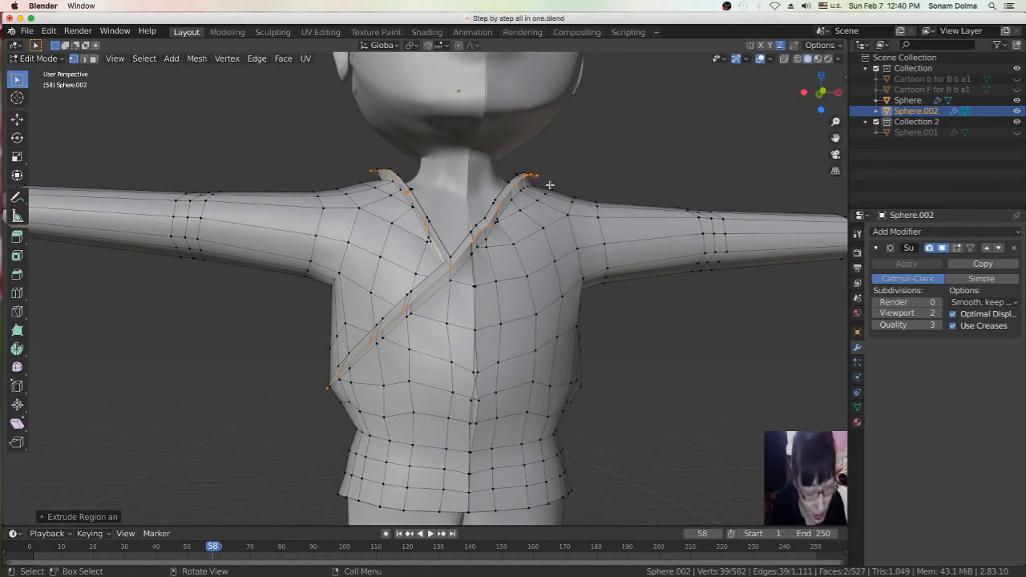
pyautogui.press('g')
pyautogui.press('z')
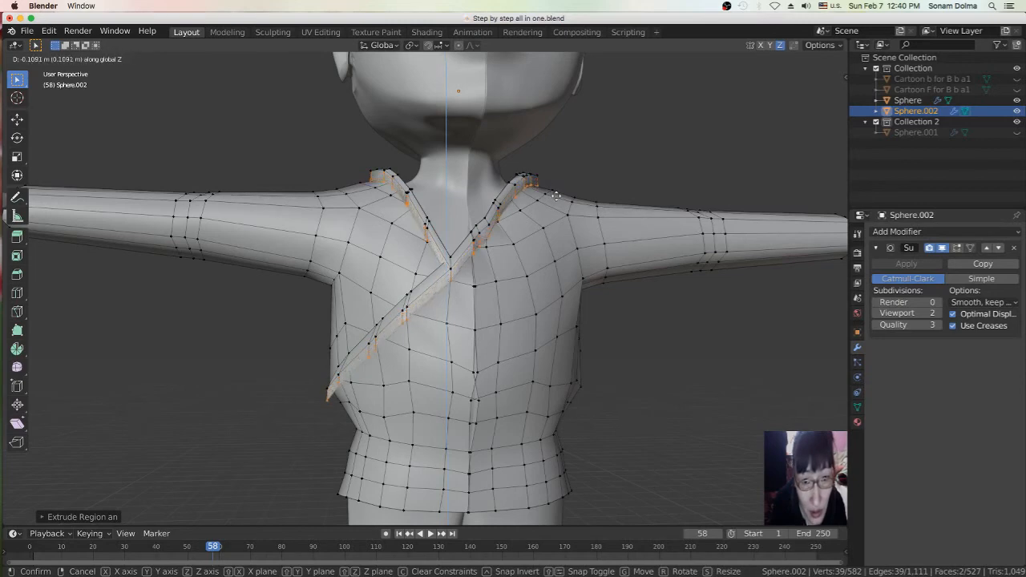
pyautogui.click(559, 199)
pyautogui.moveTo(574, 209); pyautogui.dragTo(536, 193, button='middle')
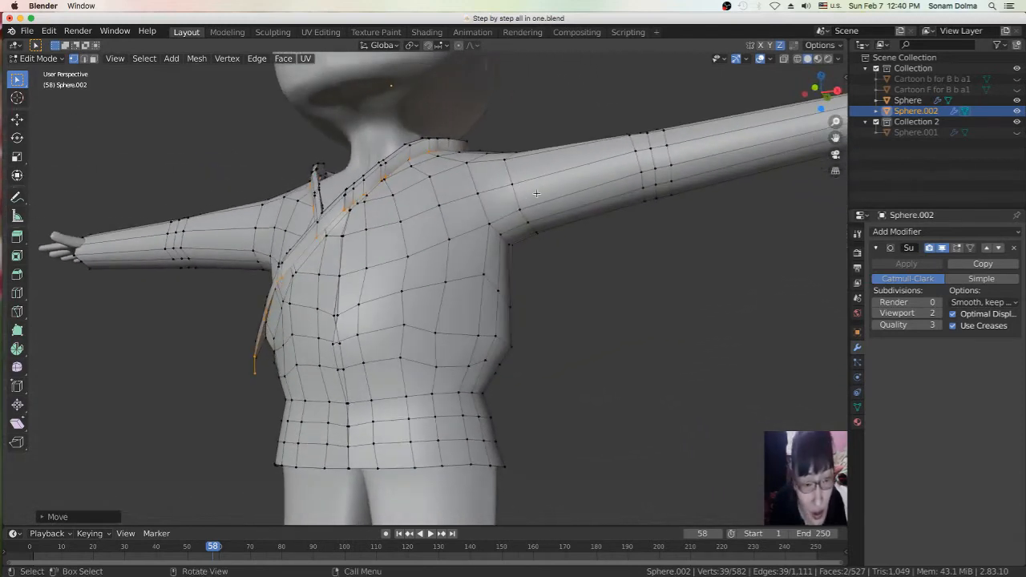
# - Move the end vertices at the lower tip of the diagonal collar strip in toward the torso, using a small proportional editing radius
pyautogui.click(253, 368)
pyautogui.press('g')
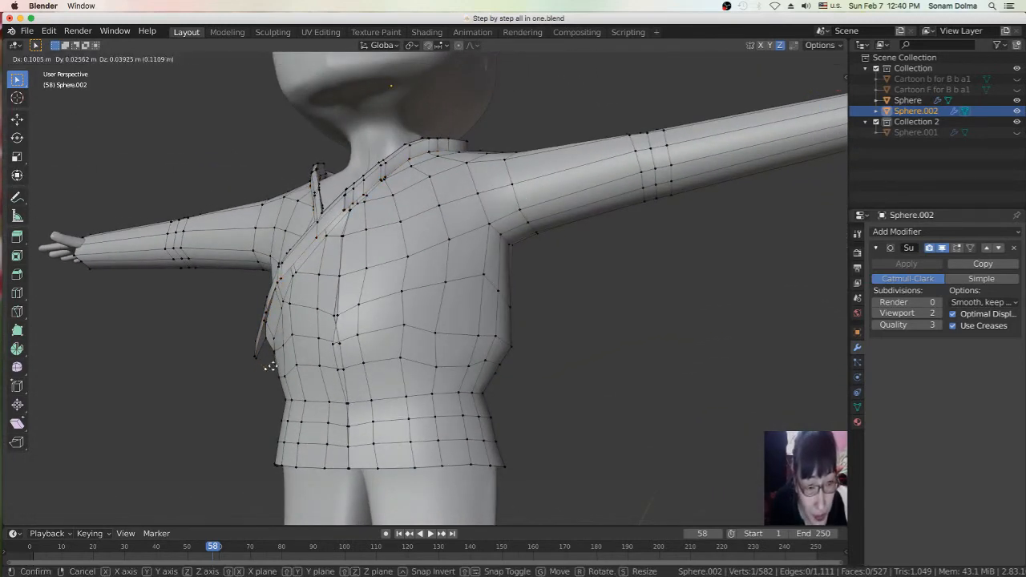
pyautogui.click(271, 366)
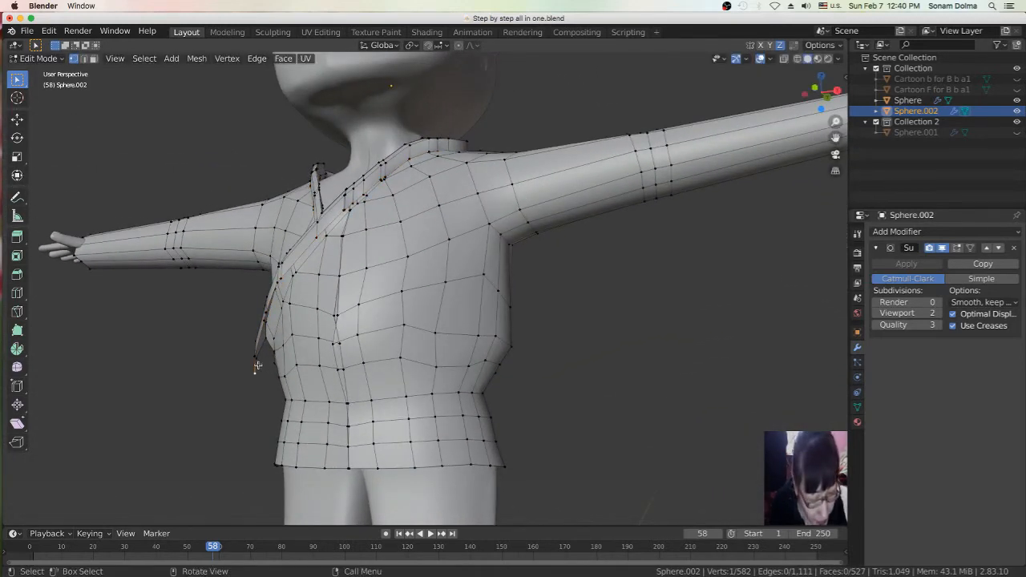
pyautogui.press('g')
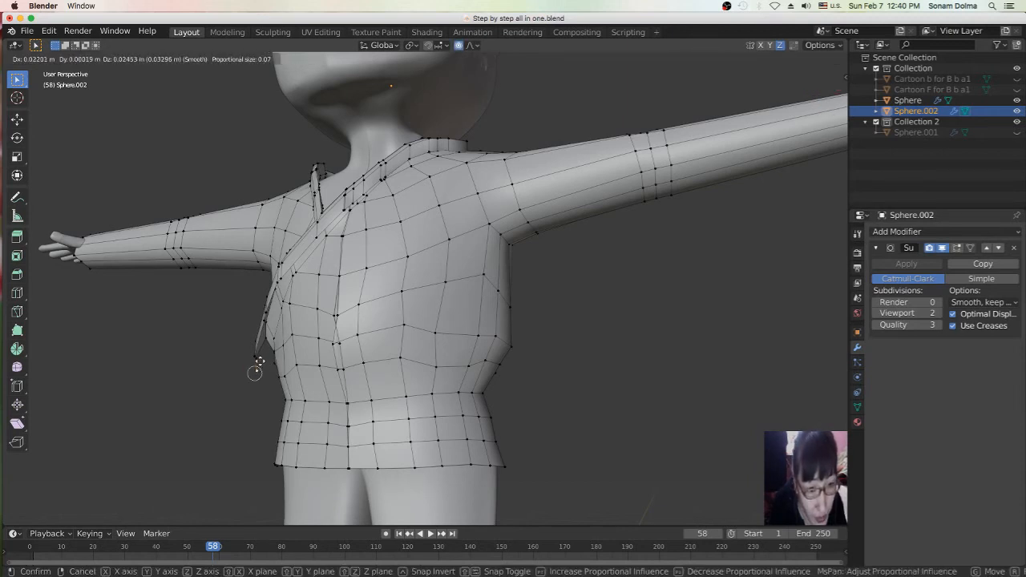
pyautogui.click(260, 354)
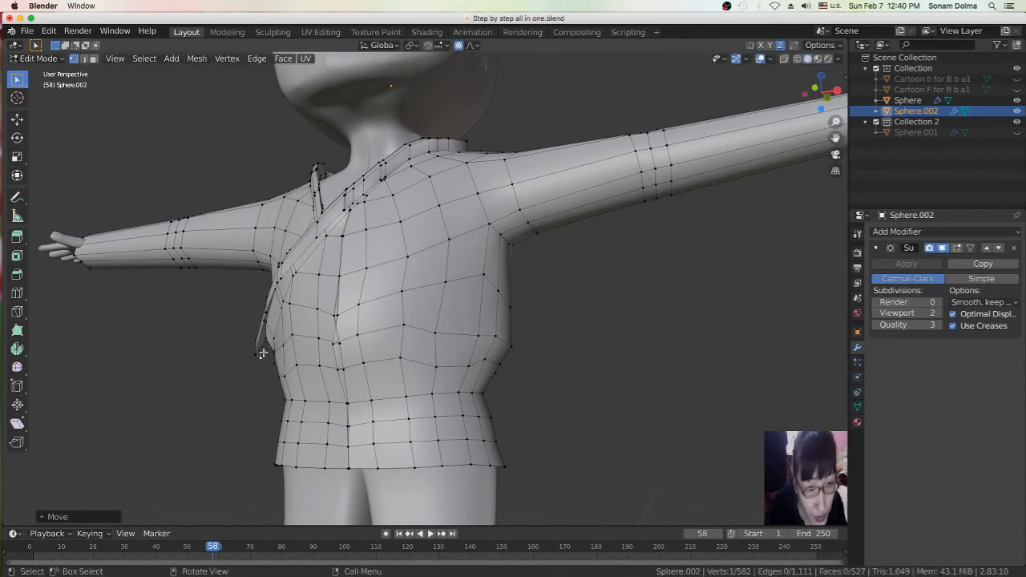
pyautogui.press('g')
pyautogui.click(273, 348)
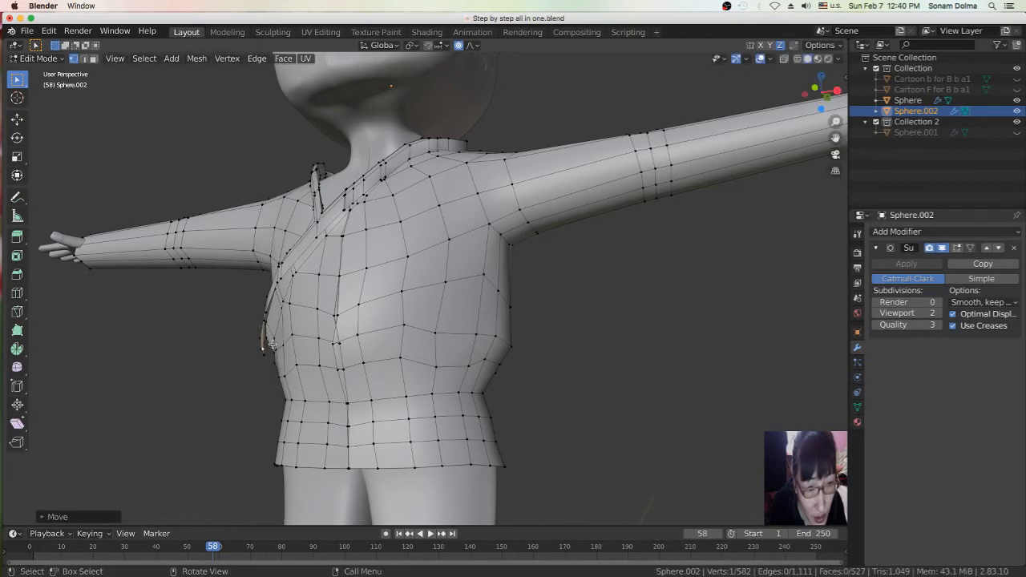
pyautogui.press('g')
pyautogui.click(272, 350)
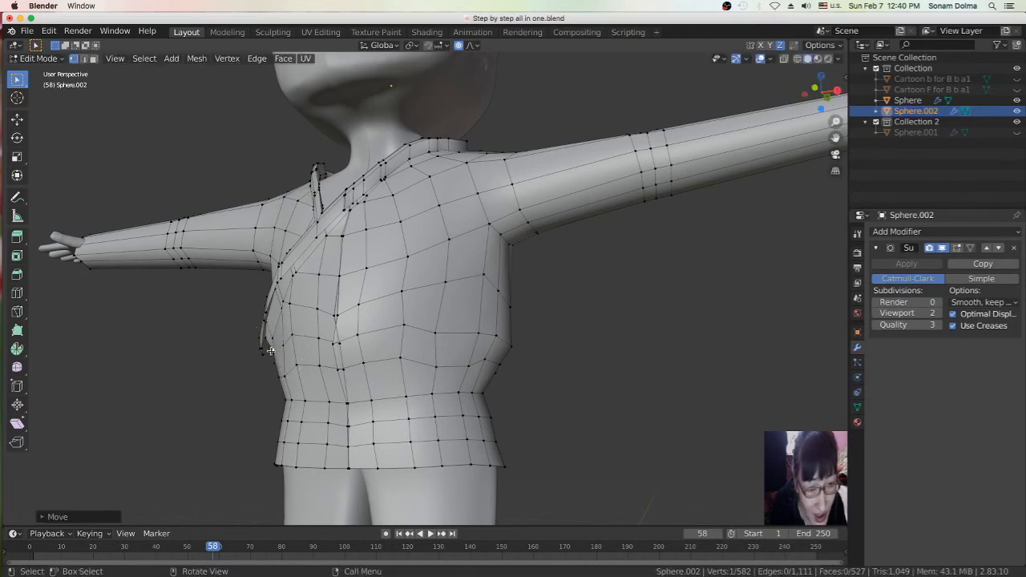
# - Try extruding one half of the shirt's bottom hem edge loop downward over the leg
pyautogui.click(339, 362)
pyautogui.scroll(-5, 339, 362)
pyautogui.moveTo(339, 362); pyautogui.dragTo(437, 287, button='middle')
pyautogui.scroll(2, 472, 325)
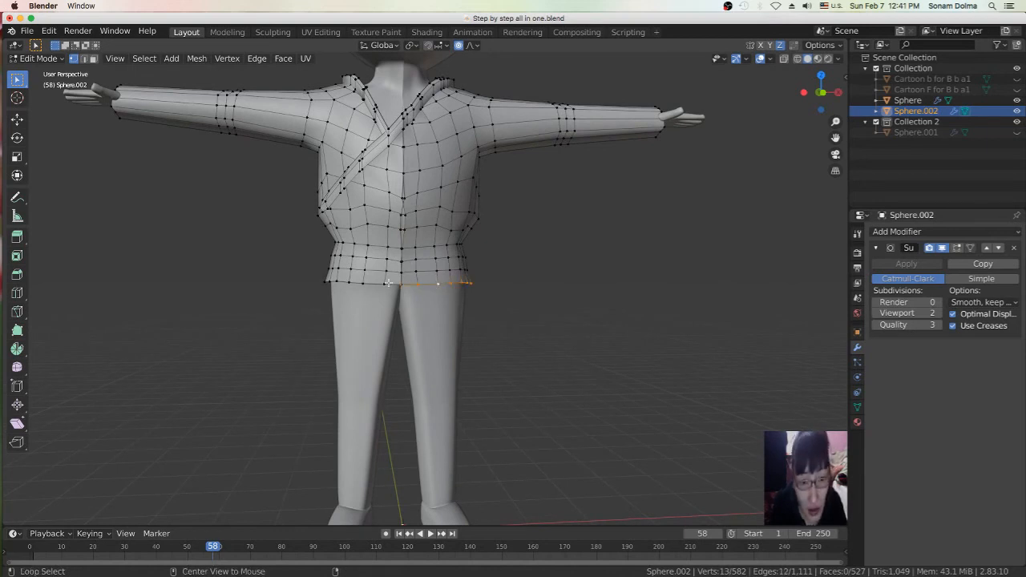
pyautogui.scroll(-4, 445, 290)
pyautogui.moveTo(483, 298); pyautogui.dragTo(420, 301, button='middle')
pyautogui.keyDown('alt'); pyautogui.keyDown('shift'); pyautogui.click(416, 291); pyautogui.keyUp('shift'); pyautogui.keyUp('alt')
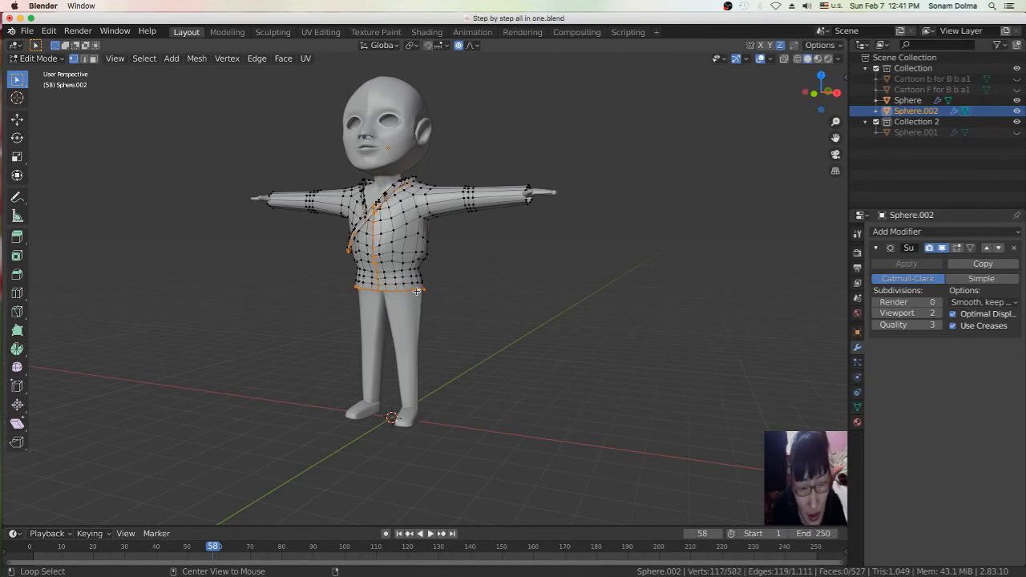
pyautogui.click(415, 291)
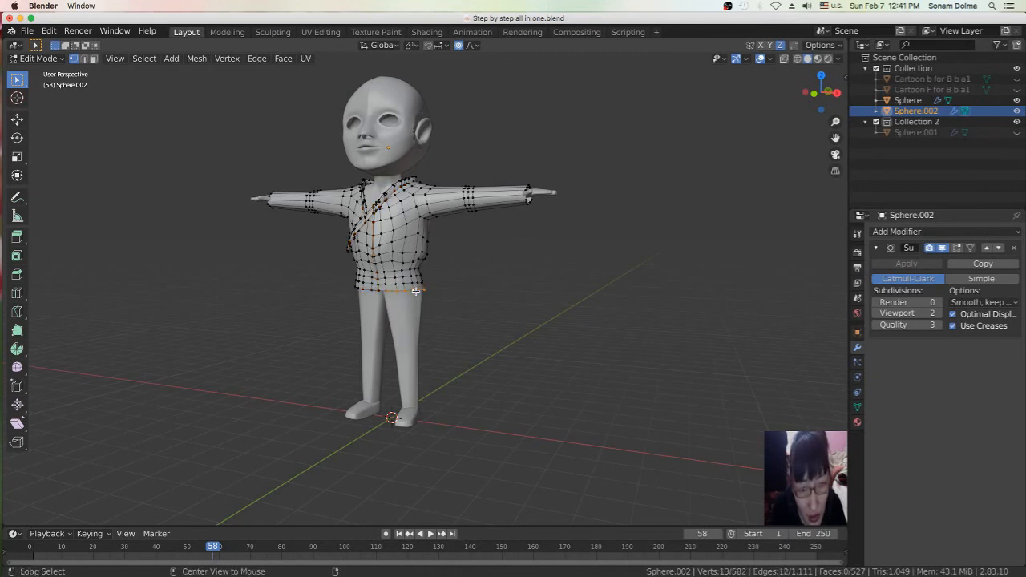
pyautogui.moveTo(416, 291); pyautogui.dragTo(461, 295, button='middle')
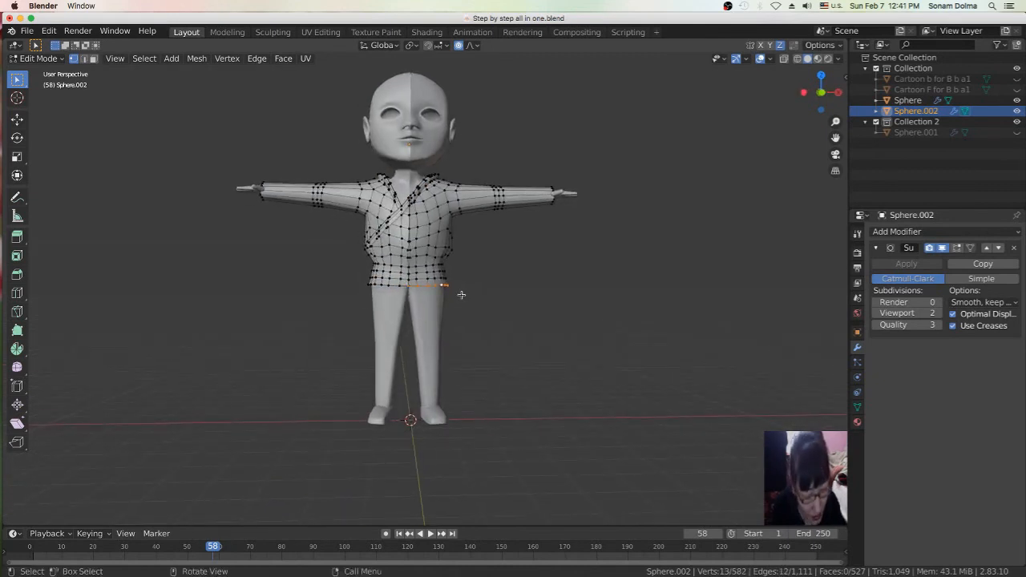
pyautogui.press('e')
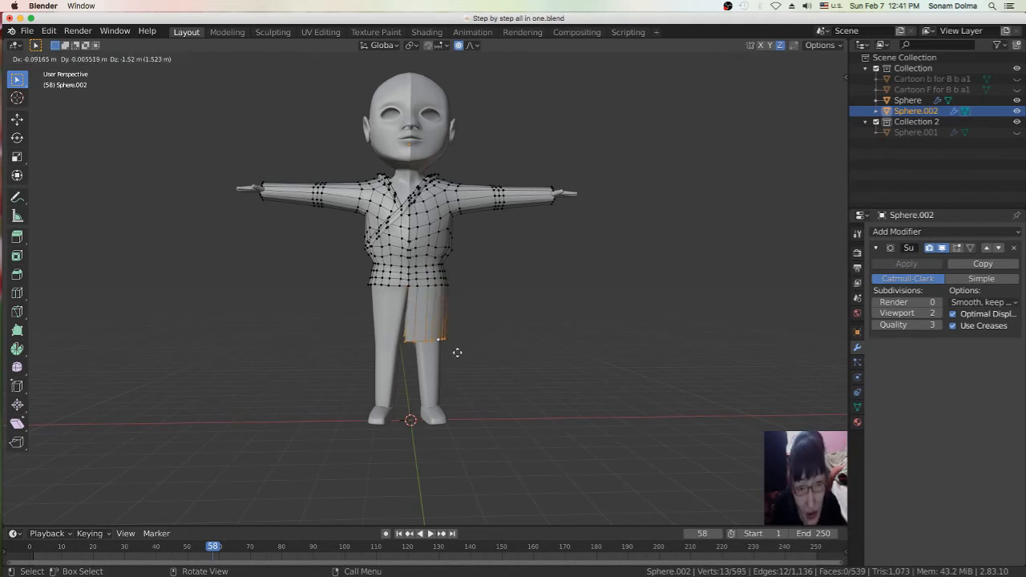
pyautogui.rightClick(463, 358)
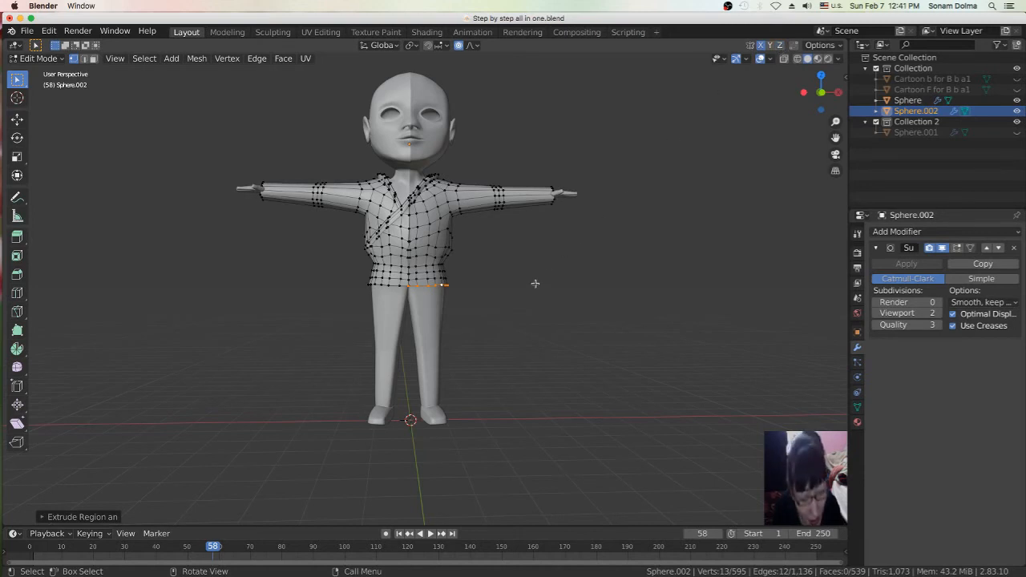
pyautogui.press('g')
pyautogui.rightClick(537, 316)
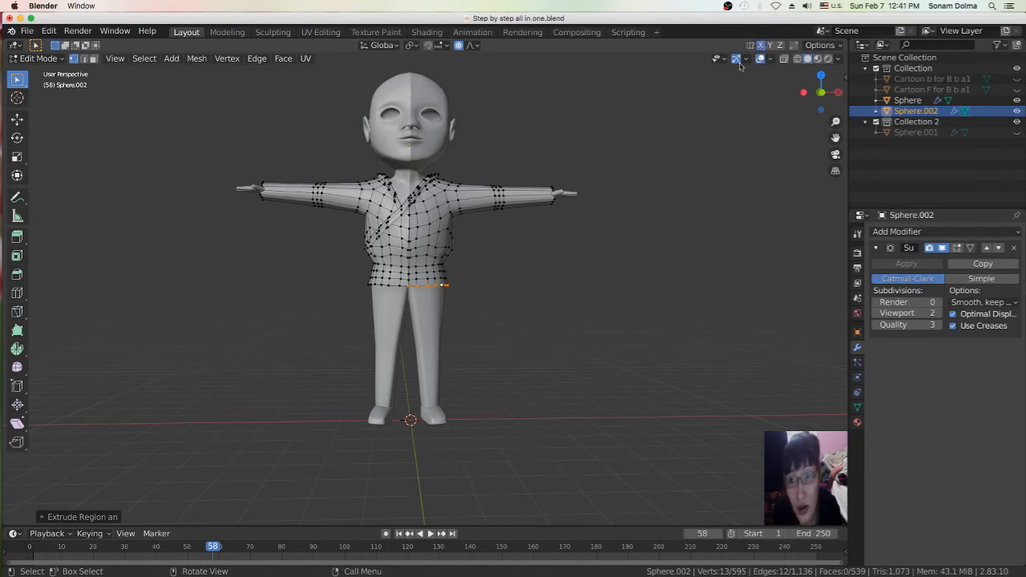
# - Select the shirt's entire bottom hem loop and extrude it down about 2.2 m to form a skirt
pyautogui.scroll(5, 527, 287)
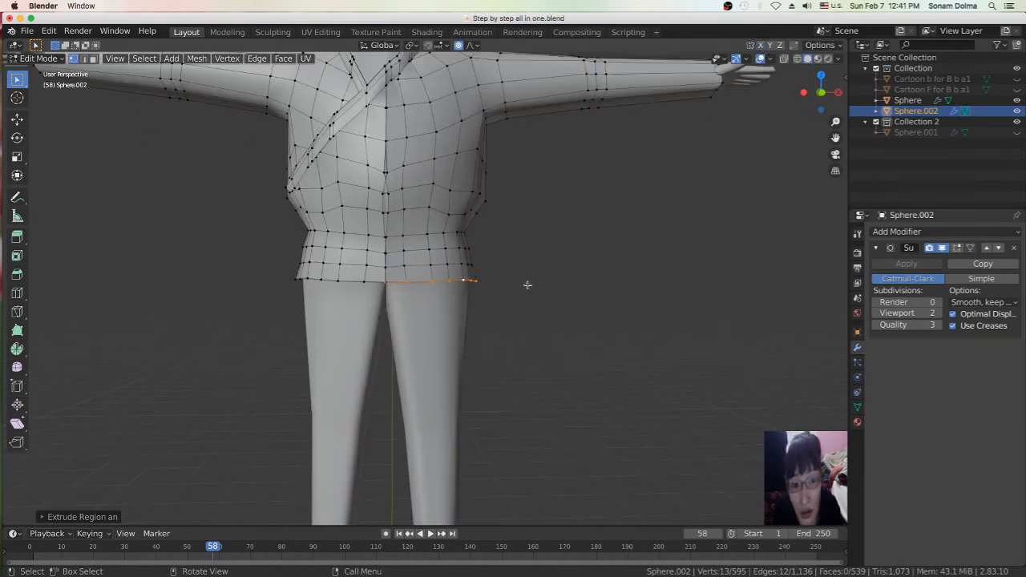
pyautogui.keyDown('alt'); pyautogui.click(377, 276); pyautogui.keyUp('alt')
pyautogui.scroll(-5, 439, 295)
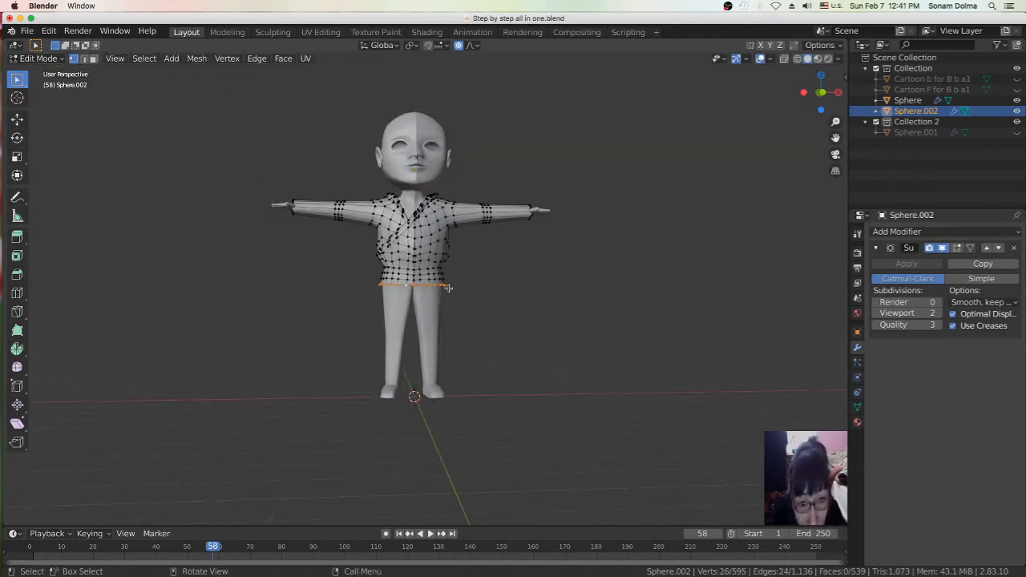
pyautogui.press('e')
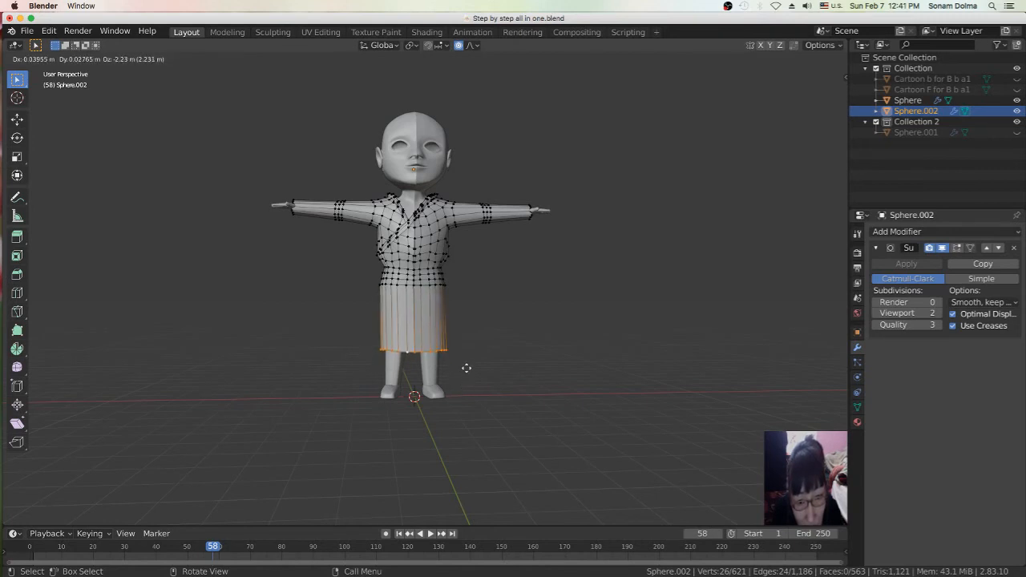
pyautogui.click(463, 368)
# - Scale the skirt's bottom loop outward by about 1.3 with proportional editing and adjust its position to flare the skirt
pyautogui.press('s')
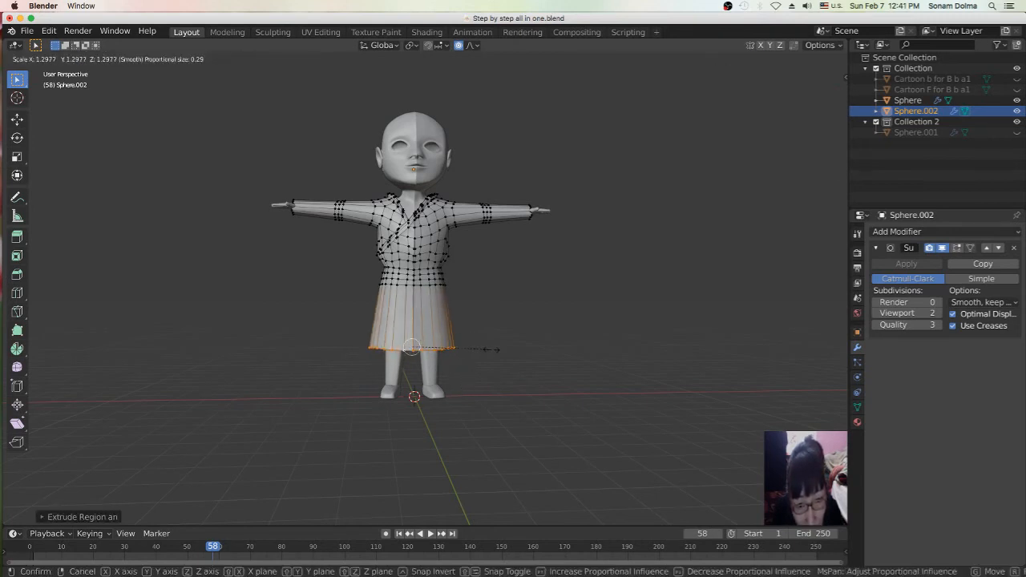
pyautogui.click(495, 350)
pyautogui.moveTo(503, 339)
pyautogui.mouseDown(button='middle')
pyautogui.moveTo(382, 329)
pyautogui.moveTo(500, 354)
pyautogui.mouseUp(button='middle')
pyautogui.scroll(4, 424, 344)
pyautogui.press('s')
pyautogui.press('Escape')
pyautogui.press('g')
pyautogui.click(481, 350)
pyautogui.scroll(2, 439, 265)
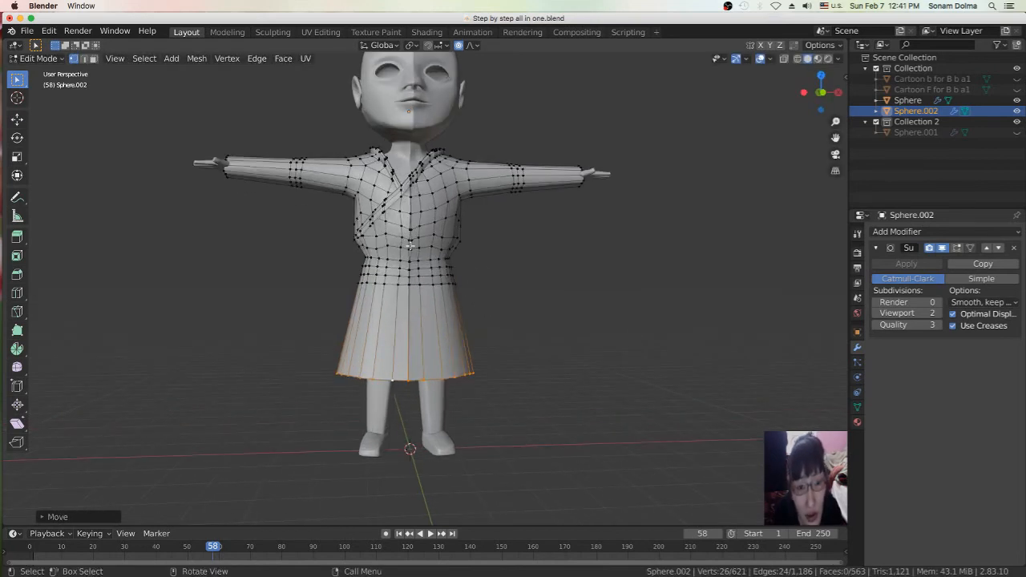
# - Reshape the side outline of the torso above the waist by moving its vertices with proportional editing at size 0.29
pyautogui.click(410, 247)
pyautogui.moveTo(452, 271)
pyautogui.mouseDown(button='middle')
pyautogui.moveTo(470, 271)
pyautogui.moveTo(459, 266)
pyautogui.mouseUp(button='middle')
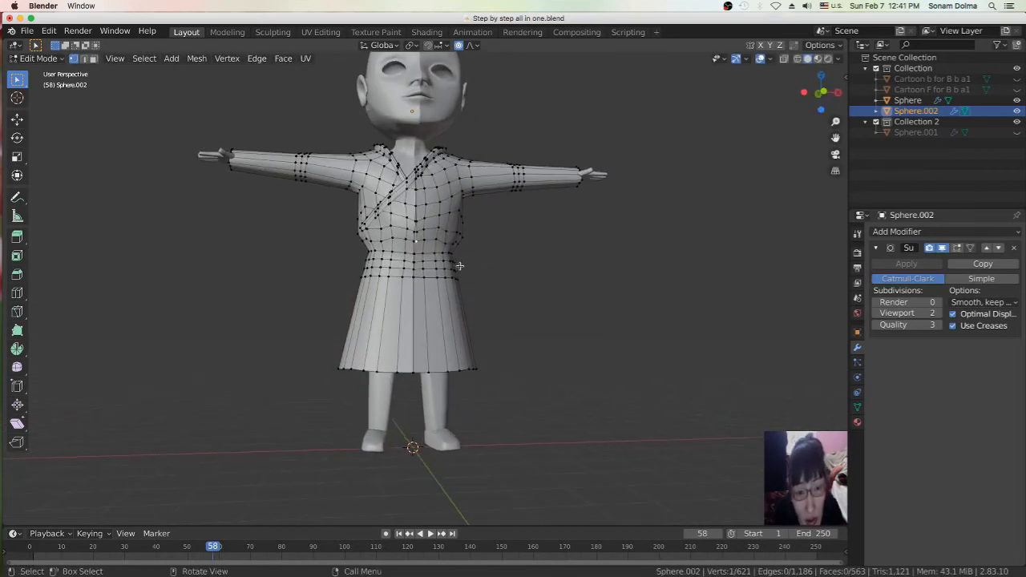
pyautogui.scroll(2, 459, 265)
pyautogui.press('g')
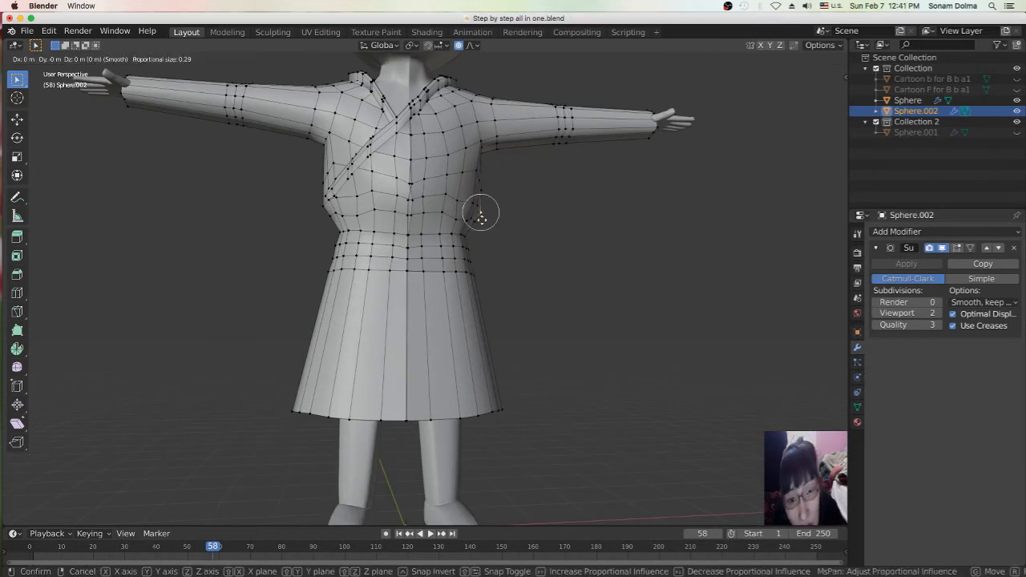
pyautogui.click(482, 219)
pyautogui.press('g')
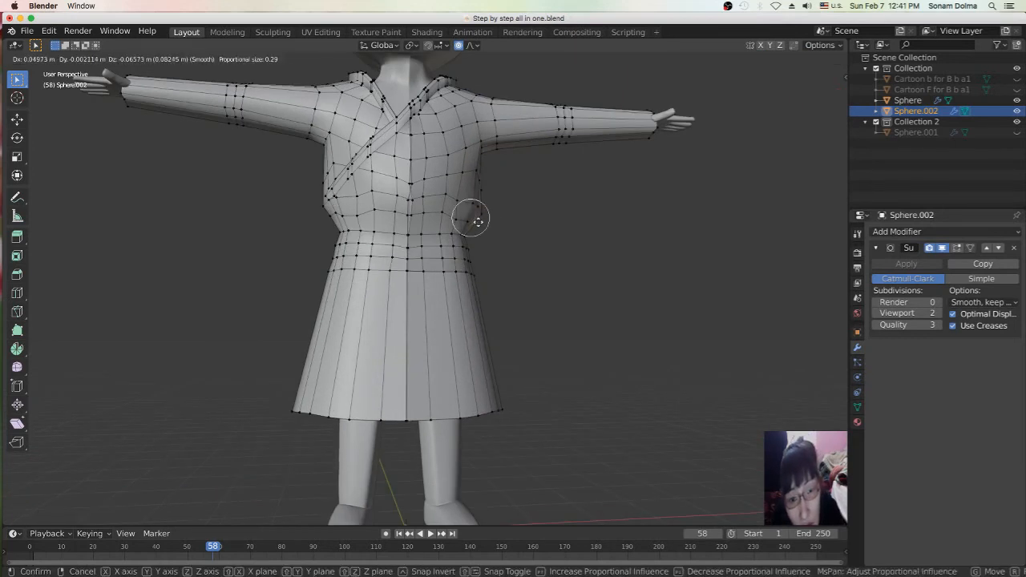
pyautogui.click(477, 222)
pyautogui.click(482, 186)
pyautogui.press('g')
pyautogui.click(484, 183)
# - From the side, adjust the lower back and side vertices just above the waistband to smooth the torso profile
pyautogui.moveTo(484, 183); pyautogui.dragTo(551, 221, button='middle')
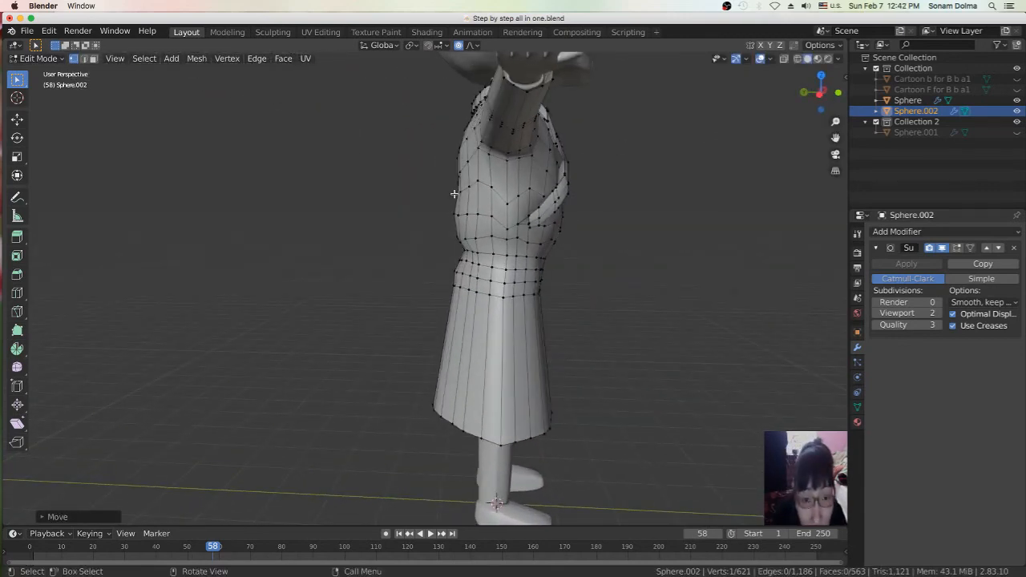
pyautogui.press('g')
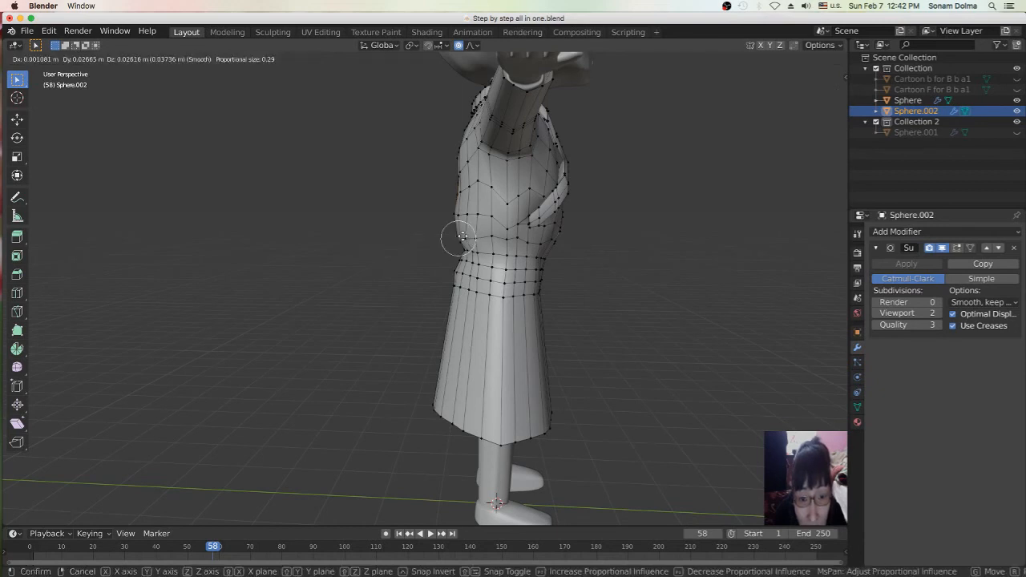
pyautogui.click(465, 239)
pyautogui.press('g')
pyautogui.click(495, 232)
# - From behind, reposition the vertices along the torso's side edge just above the waist to even out the outline
pyautogui.moveTo(496, 234); pyautogui.dragTo(585, 259, button='middle')
pyautogui.press('g')
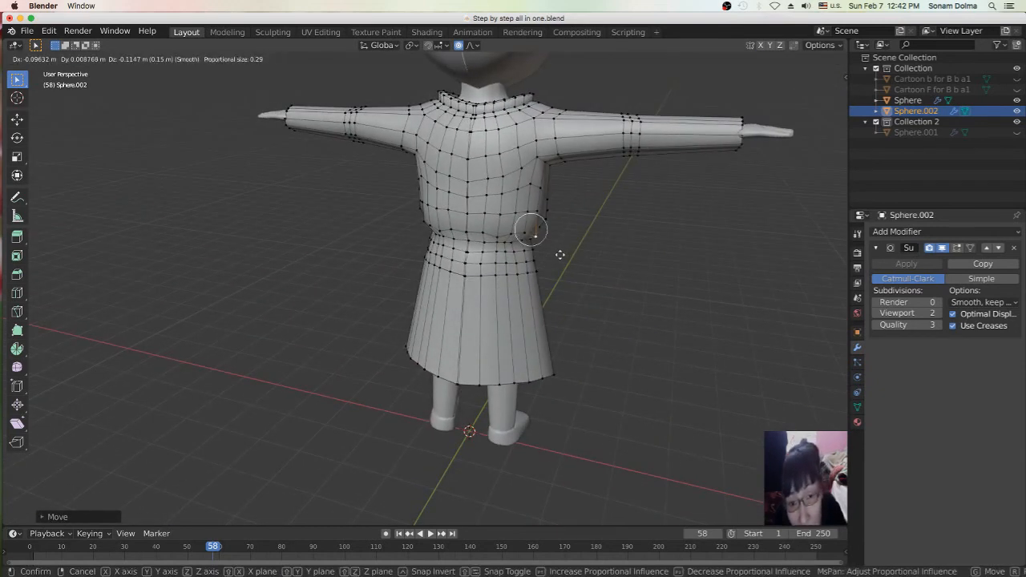
pyautogui.click(557, 253)
pyautogui.press('g')
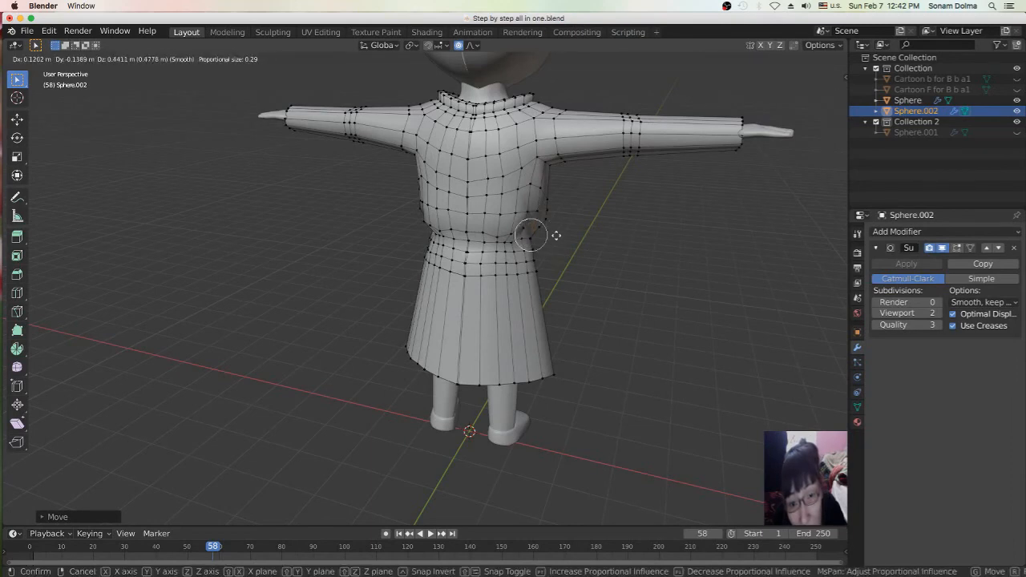
pyautogui.click(558, 241)
pyautogui.press('g')
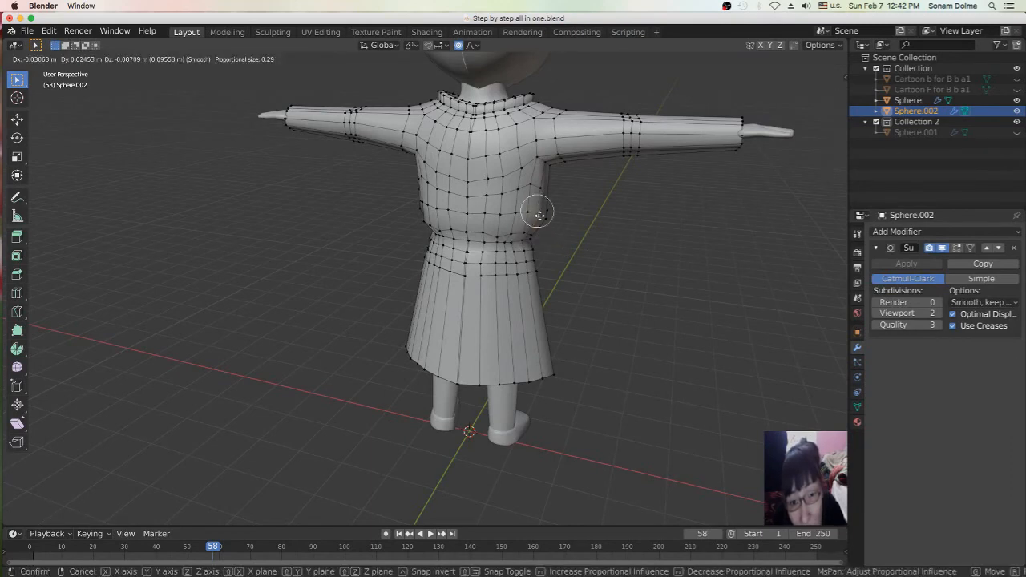
pyautogui.click(540, 214)
# - Move two vertices on the back profile between the waist and the armpit to smooth the shirt's back
pyautogui.moveTo(517, 227); pyautogui.dragTo(570, 239, button='middle')
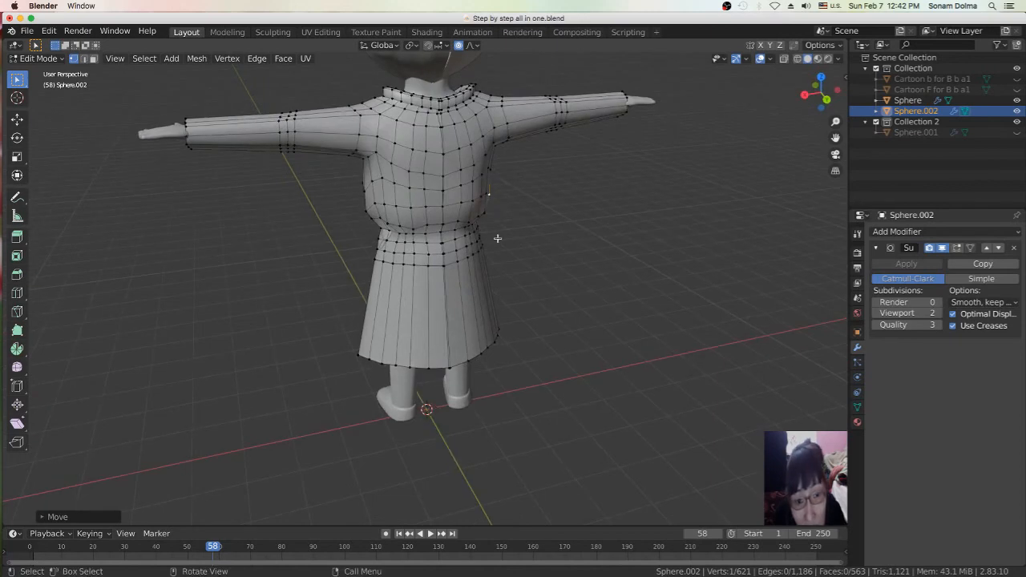
pyautogui.scroll(2, 467, 207)
pyautogui.moveTo(448, 163); pyautogui.dragTo(532, 206, button='middle')
pyautogui.press('g')
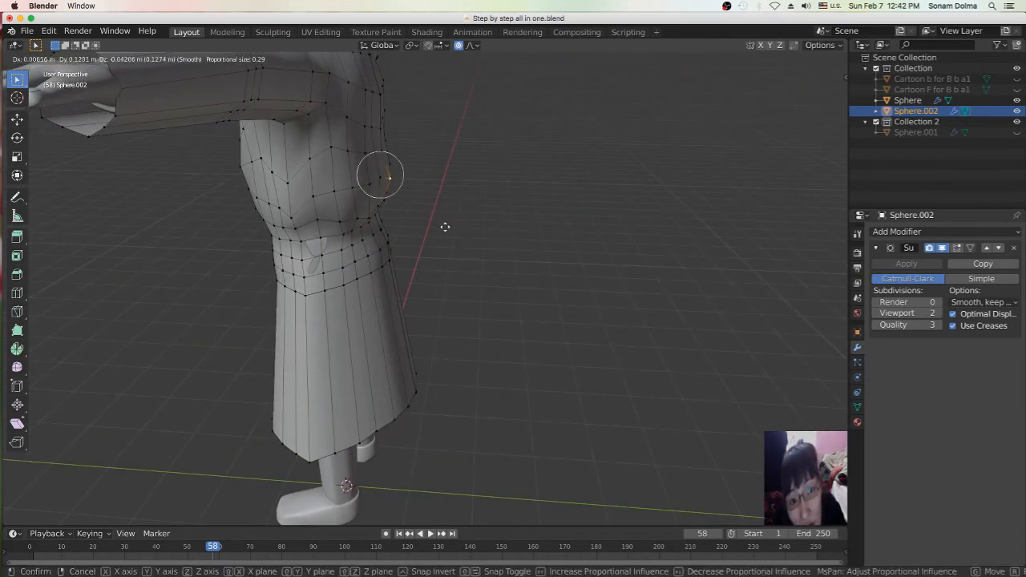
pyautogui.click(443, 224)
pyautogui.click(387, 150)
pyautogui.press('g')
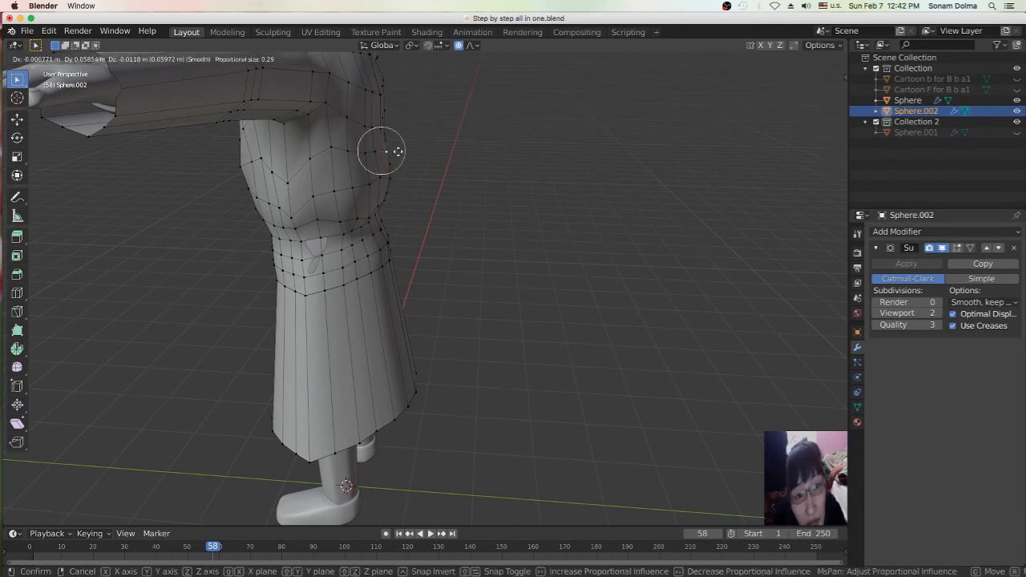
pyautogui.click(400, 151)
# - Adjust a back vertex higher up below the armpit and another just above the waistband to refine the back curve
pyautogui.press('g')
pyautogui.click(383, 132)
pyautogui.moveTo(383, 139); pyautogui.dragTo(378, 200, button='middle')
pyautogui.click(378, 199)
pyautogui.press('g')
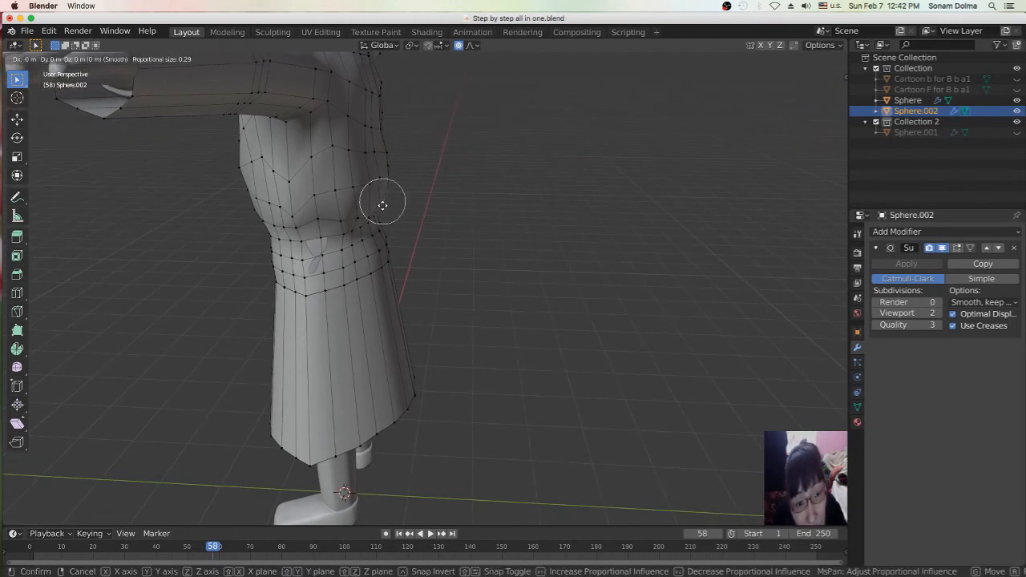
pyautogui.click(385, 202)
# - Move the vertex on the torso's rear side just above the waist to reduce the dent under the arm
pyautogui.moveTo(558, 243); pyautogui.dragTo(478, 245, button='middle')
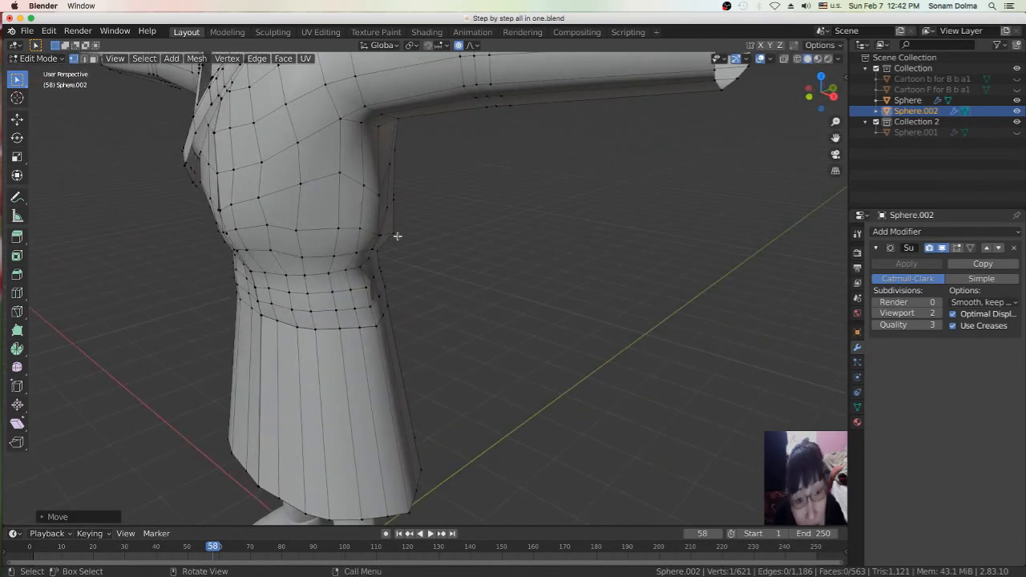
pyautogui.click(383, 232)
pyautogui.press('g')
pyautogui.click(403, 243)
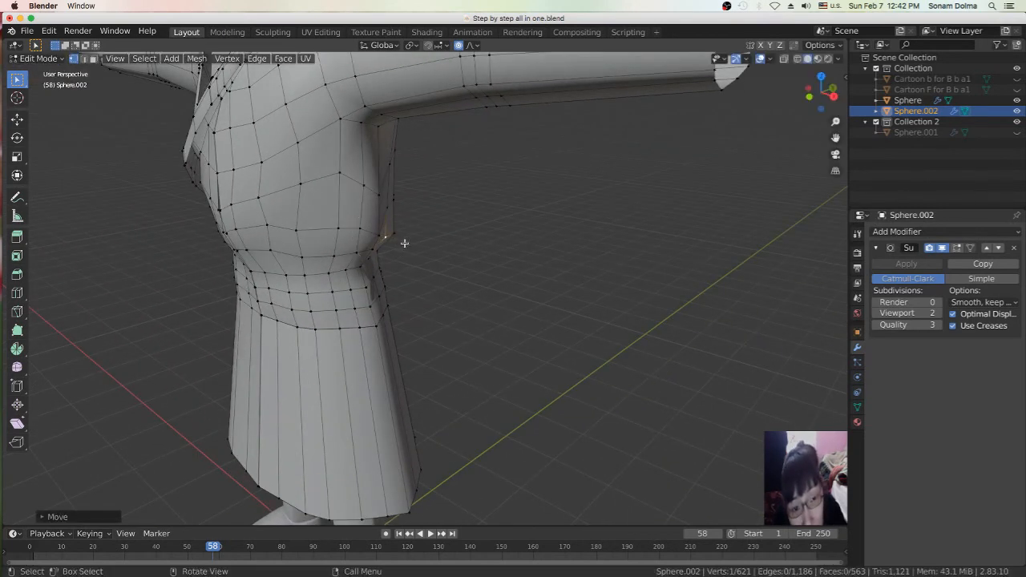
# - Move the vertices along the torso's back edge between the waist and the armpit to smooth the back profile
pyautogui.click(388, 206)
pyautogui.press('g')
pyautogui.click(392, 203)
pyautogui.click(392, 163)
pyautogui.press('g')
pyautogui.click(409, 166)
pyautogui.press('g')
pyautogui.click(390, 160)
pyautogui.moveTo(390, 160); pyautogui.dragTo(388, 211, button='middle')
pyautogui.press('g')
pyautogui.click(390, 213)
# - Nudge two vertices on the side of the torso at mid-height to even out the surface
pyautogui.click(290, 184)
pyautogui.press('g')
pyautogui.click(294, 183)
pyautogui.moveTo(313, 202); pyautogui.dragTo(492, 259, button='middle')
pyautogui.click(263, 159)
pyautogui.press('g')
pyautogui.click(262, 159)
# - Add two loop cuts in the narrow strip at the waist, between the shirt's lower edge and the waistband
pyautogui.scroll(3, 493, 259)
pyautogui.scroll(2, 493, 259)
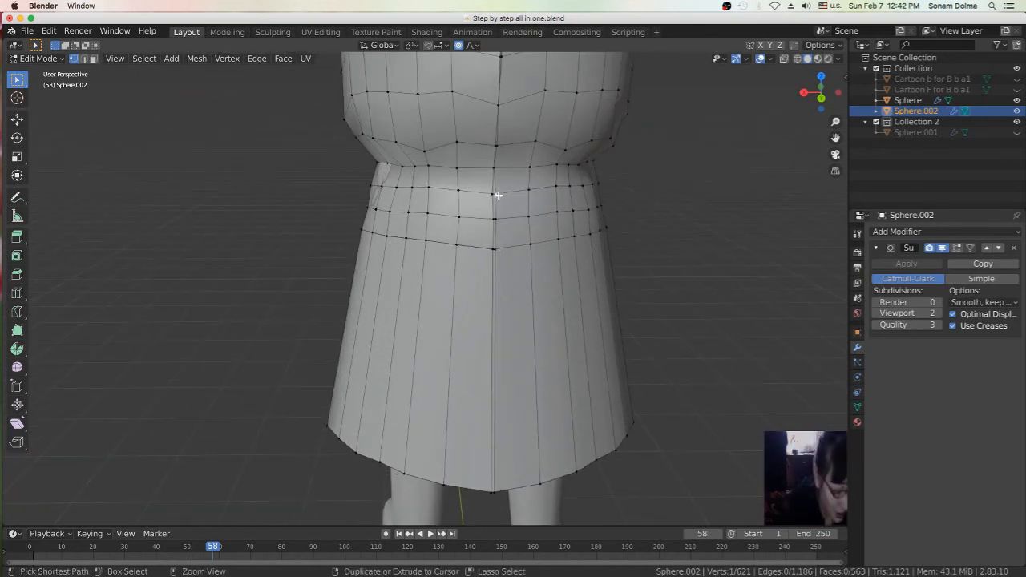
pyautogui.hotkey('ctrl', 'e')
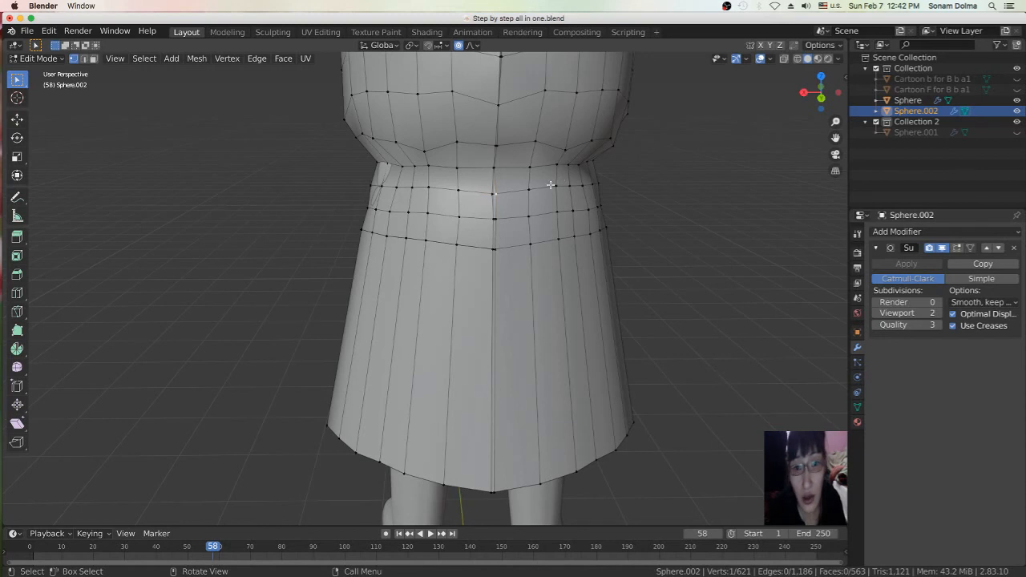
pyautogui.hotkey('ctrl', 'r')
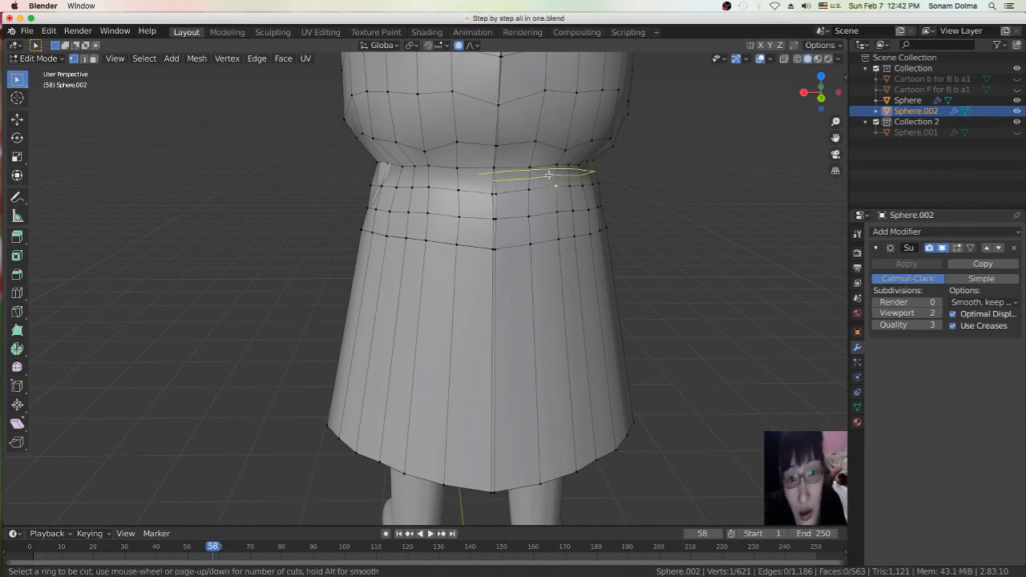
pyautogui.click(548, 175)
pyautogui.click(548, 175)
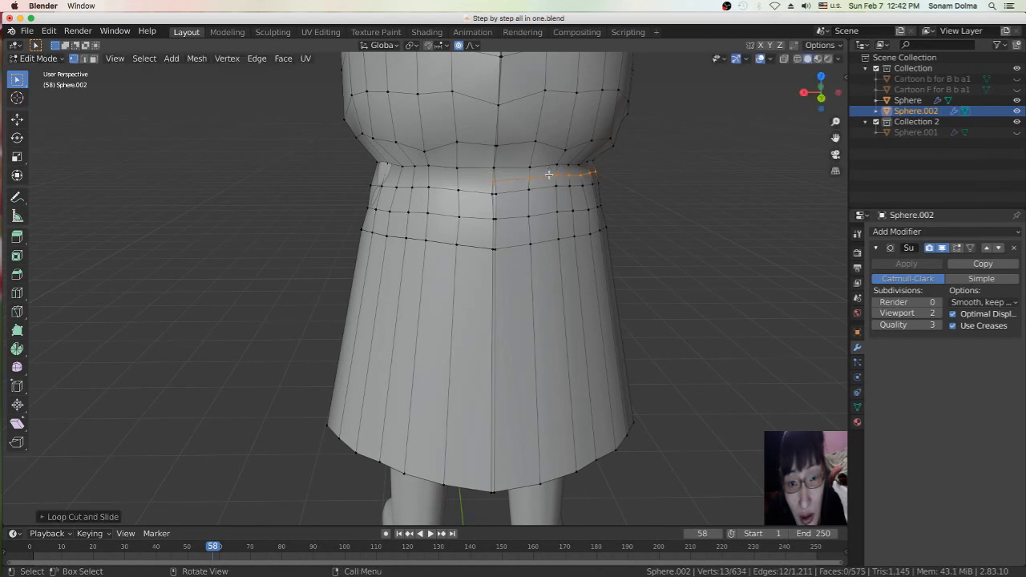
pyautogui.click(495, 178)
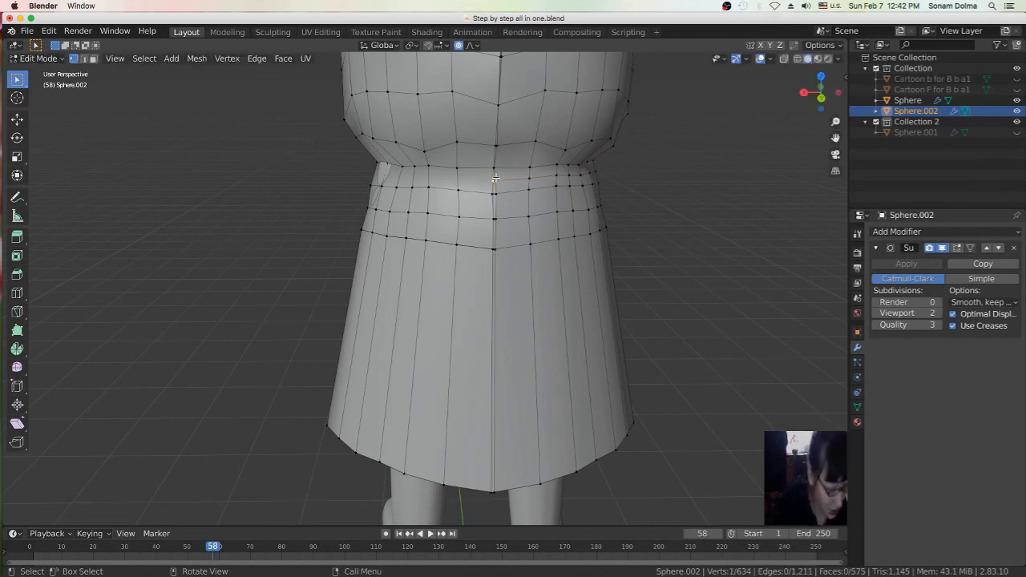
pyautogui.hotkey('ctrl', 'r')
pyautogui.click(495, 178)
pyautogui.click(495, 178)
pyautogui.scroll(-3, 490, 244)
pyautogui.moveTo(491, 244); pyautogui.dragTo(527, 288, button='middle')
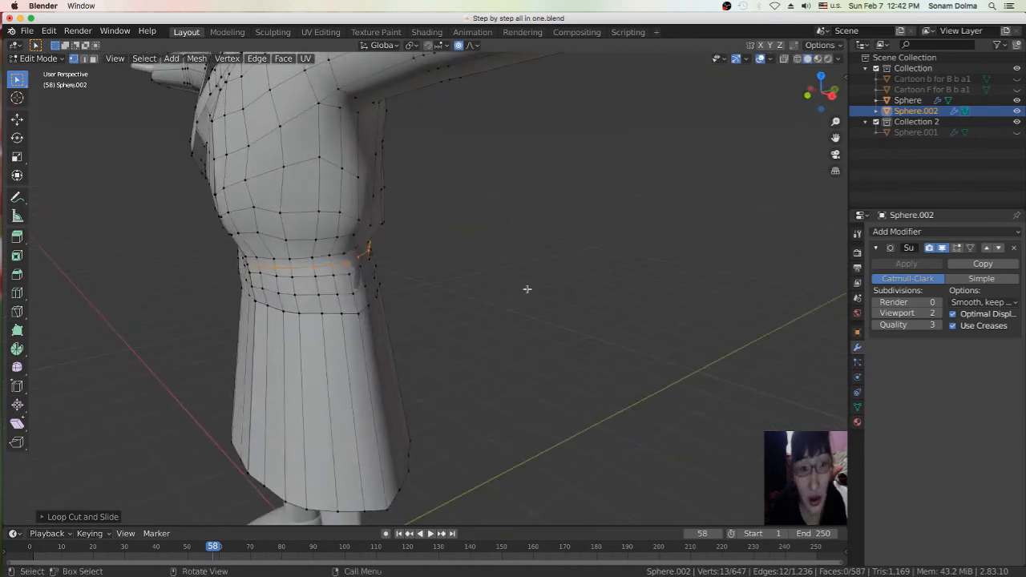
# - Select the three waistband edge loops on both halves of the garment and scale them up to about 1.06
pyautogui.scroll(-3, 275, 294)
pyautogui.moveTo(302, 284); pyautogui.dragTo(393, 272, button='middle')
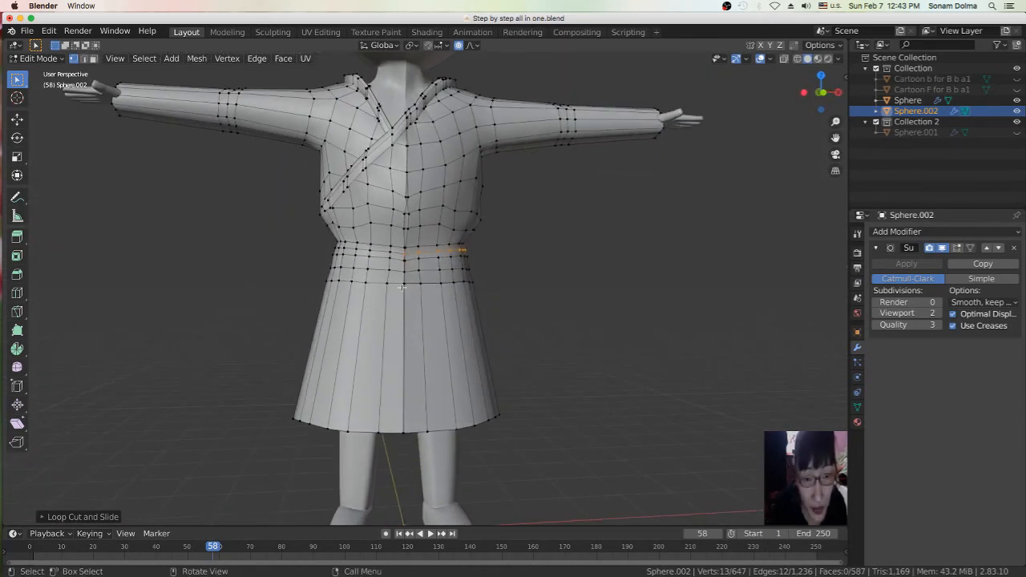
pyautogui.scroll(2, 409, 277)
pyautogui.click(433, 249)
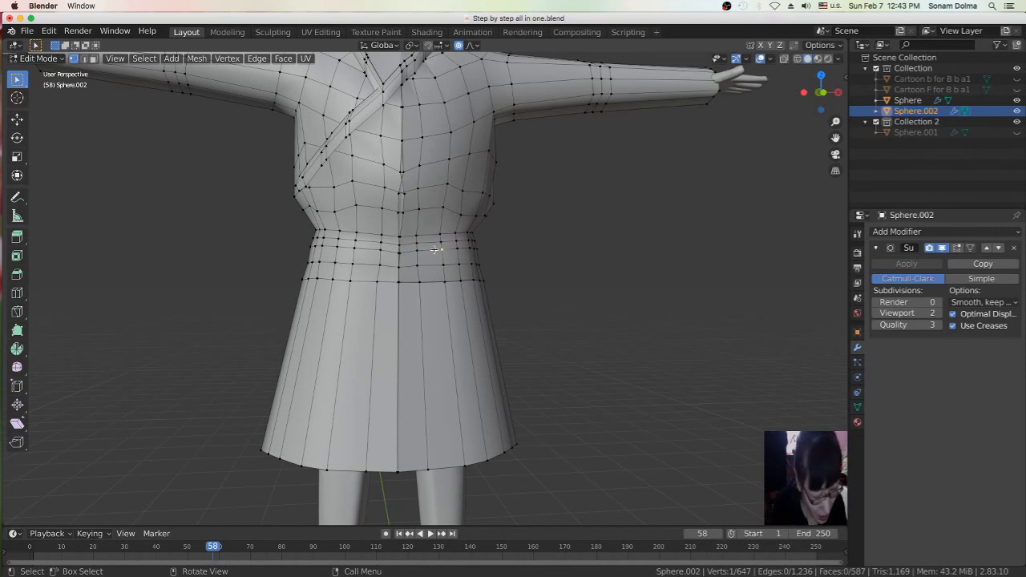
pyautogui.keyDown('alt'); pyautogui.click(438, 250); pyautogui.keyUp('alt')
pyautogui.keyDown('alt'); pyautogui.keyDown('shift'); pyautogui.click(433, 284); pyautogui.keyUp('shift'); pyautogui.keyUp('alt')
pyautogui.keyDown('alt'); pyautogui.keyDown('shift'); pyautogui.click(433, 263); pyautogui.keyUp('shift'); pyautogui.keyUp('alt')
pyautogui.keyDown('alt'); pyautogui.keyDown('shift'); pyautogui.click(367, 265); pyautogui.keyUp('shift'); pyautogui.keyUp('alt')
pyautogui.keyDown('alt'); pyautogui.keyDown('shift'); pyautogui.click(365, 249); pyautogui.keyUp('shift'); pyautogui.keyUp('alt')
pyautogui.keyDown('alt'); pyautogui.keyDown('shift'); pyautogui.click(365, 280); pyautogui.keyUp('shift'); pyautogui.keyUp('alt')
pyautogui.press('s')
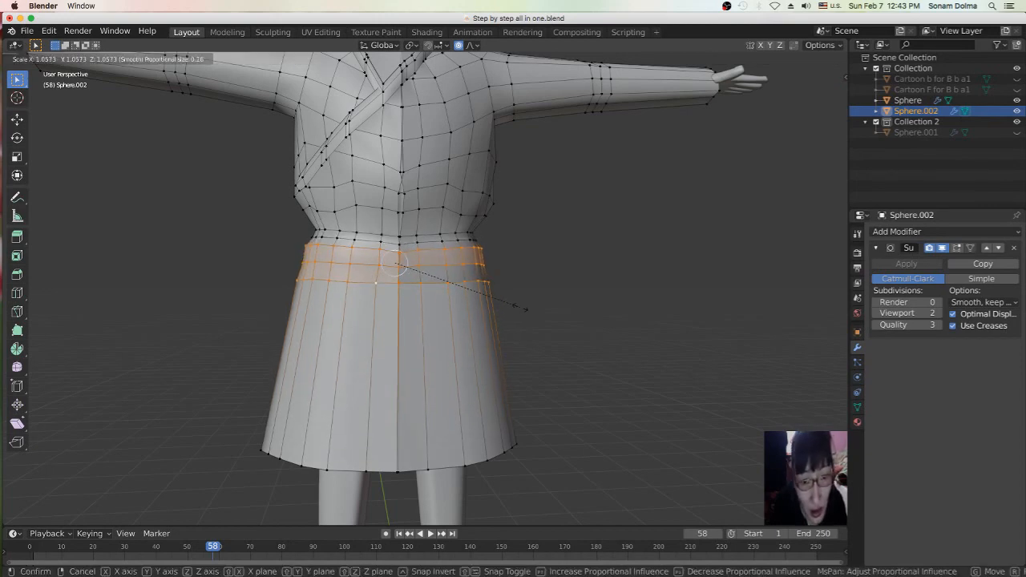
pyautogui.click(523, 309)
# - Select the edge loop at the skirt's top on both halves and scale it up slightly
pyautogui.scroll(-3, 454, 298)
pyautogui.moveTo(522, 311); pyautogui.dragTo(402, 305, button='middle')
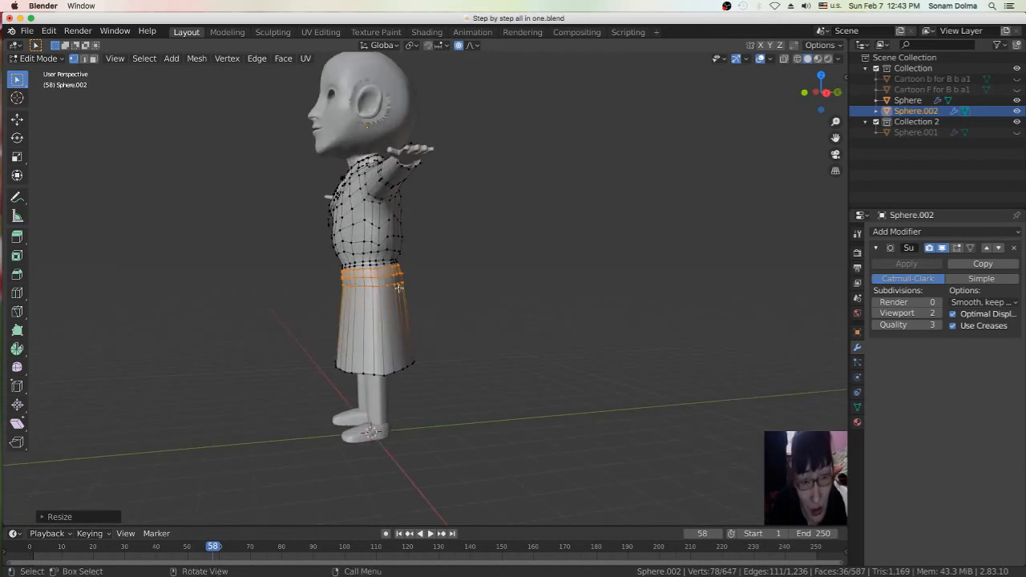
pyautogui.click(392, 286)
pyautogui.keyDown('alt'); pyautogui.click(394, 286); pyautogui.keyUp('alt')
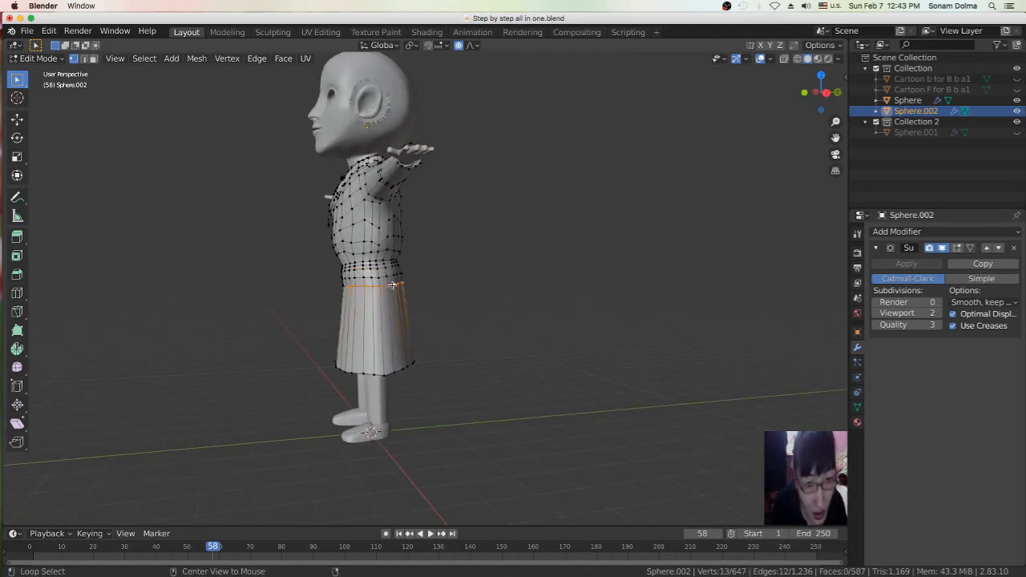
pyautogui.moveTo(396, 319); pyautogui.dragTo(498, 319, button='middle')
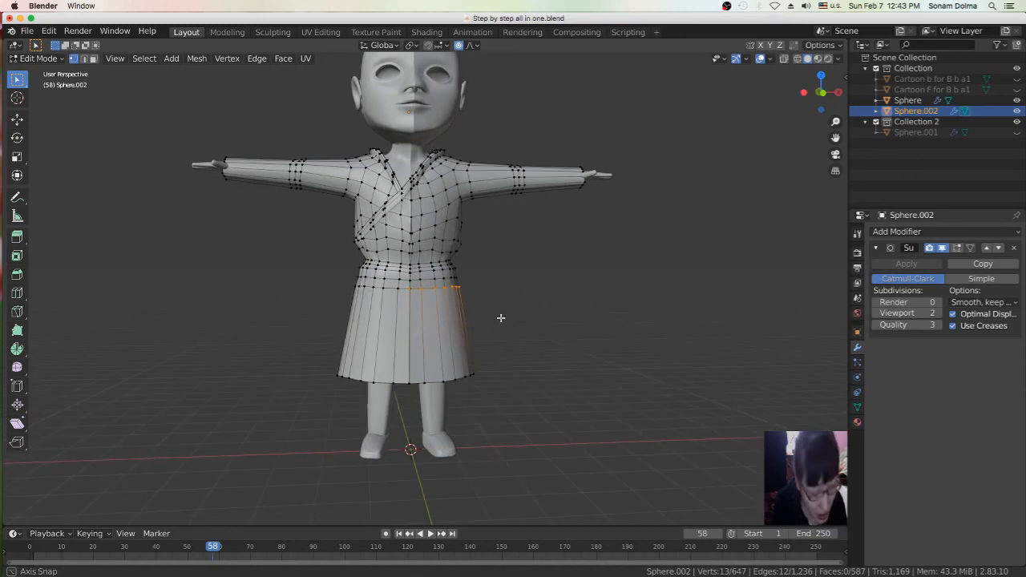
pyautogui.keyDown('alt'); pyautogui.keyDown('shift'); pyautogui.click(390, 287); pyautogui.keyUp('shift'); pyautogui.keyUp('alt')
pyautogui.press('s')
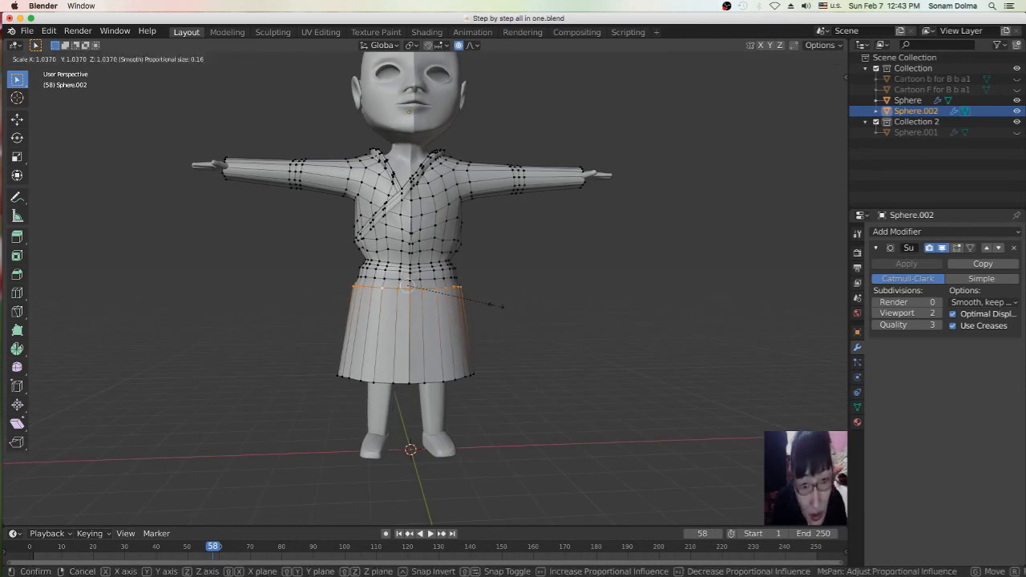
pyautogui.click(498, 312)
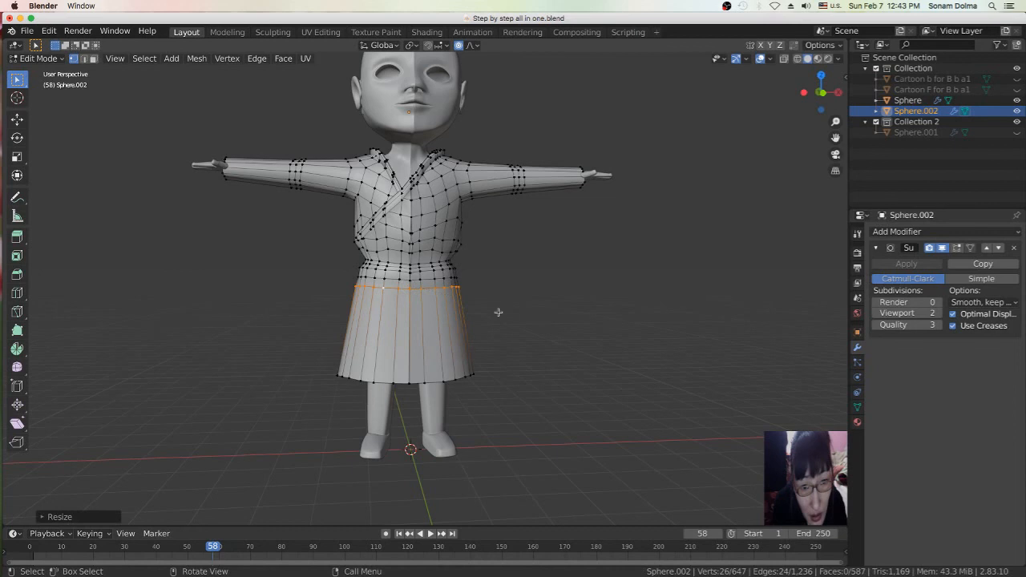
# - Add four evenly spaced horizontal loop cuts to the half of the skirt on the character's left
pyautogui.click(458, 378)
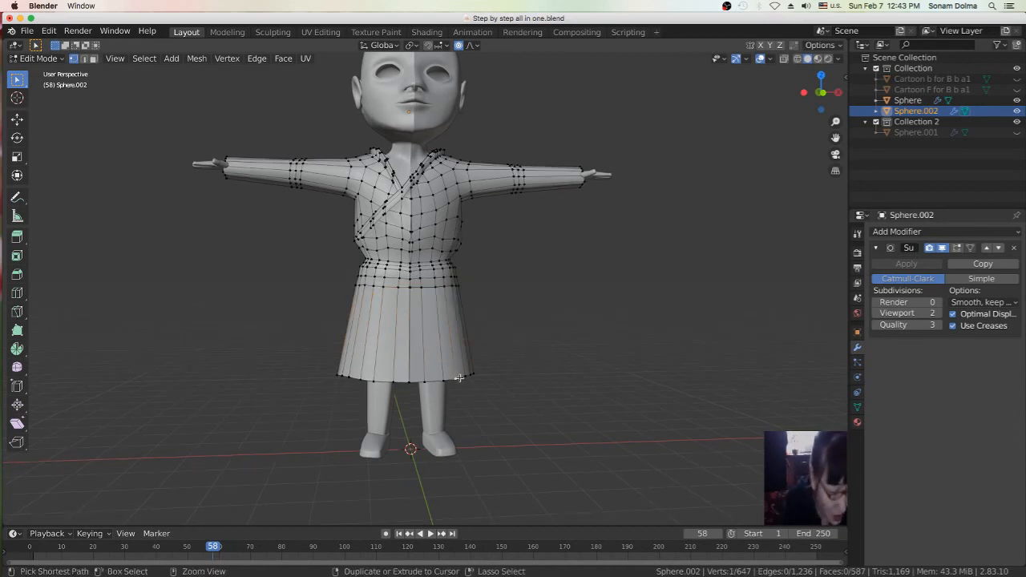
pyautogui.hotkey('ctrl', 'r')
pyautogui.scroll(3, 434, 361)
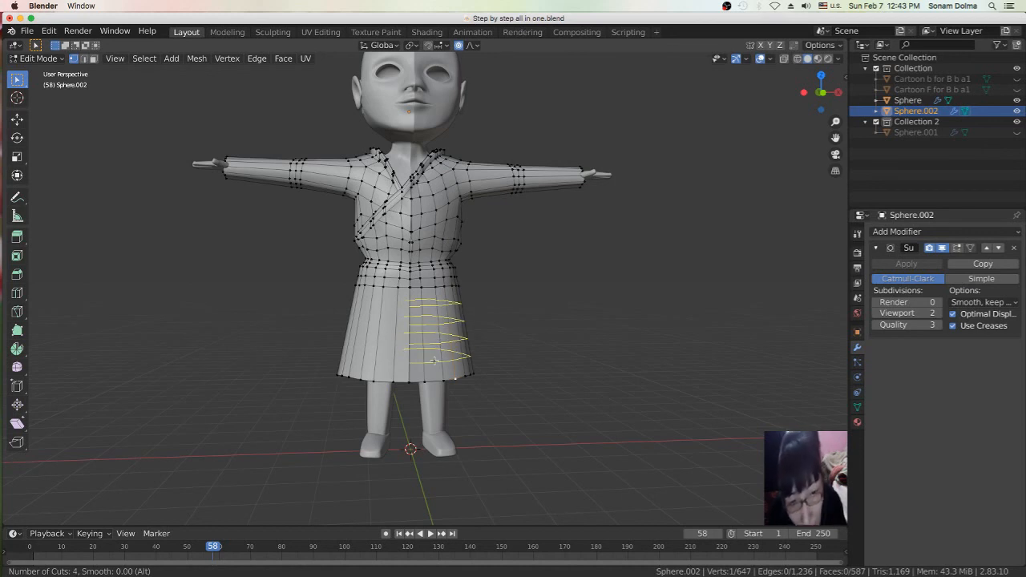
pyautogui.click(433, 360)
pyautogui.click(434, 361)
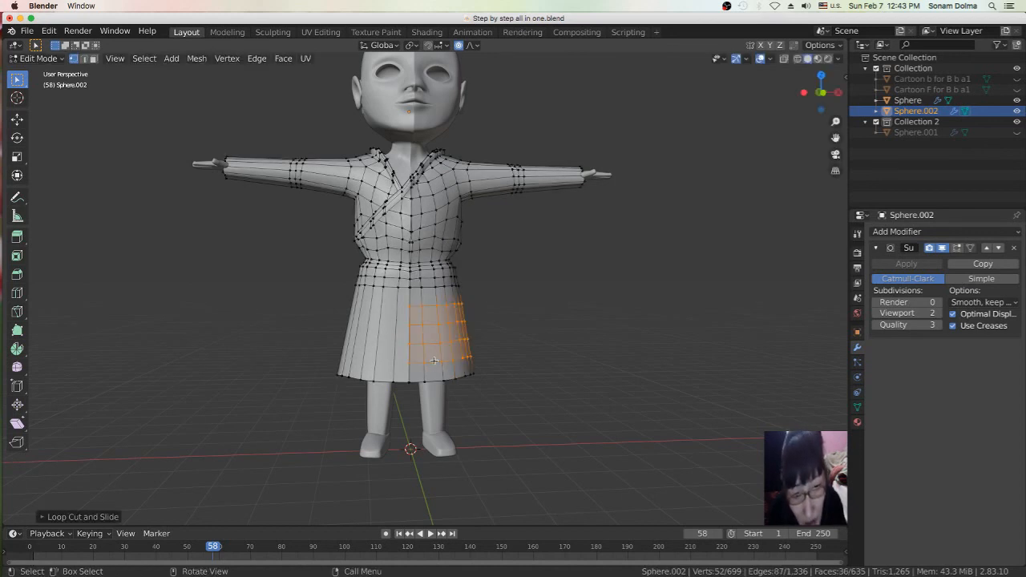
# - Add four matching horizontal loop cuts to the half of the skirt on the character's right
pyautogui.click(387, 349)
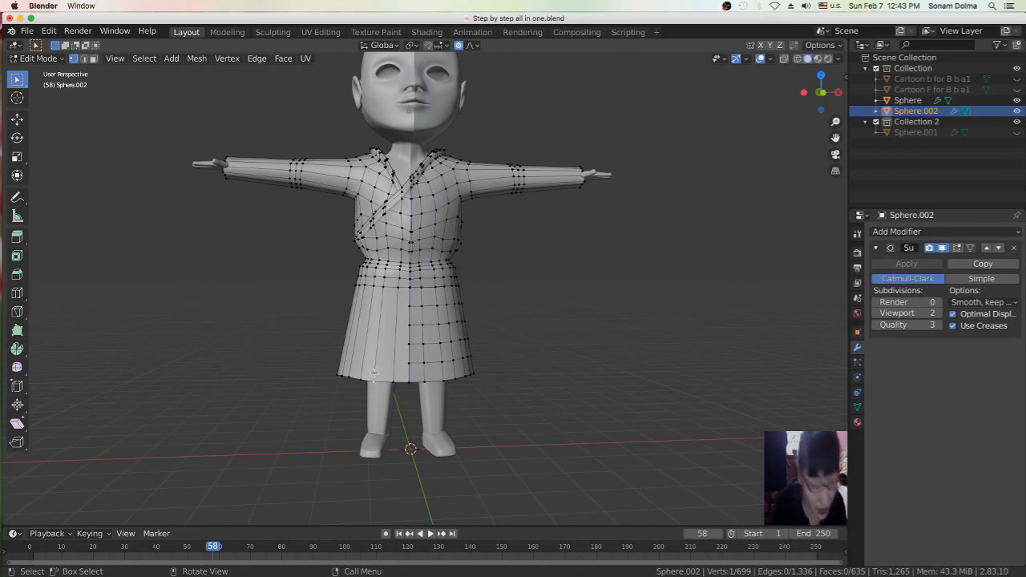
pyautogui.hotkey('ctrl', 'r')
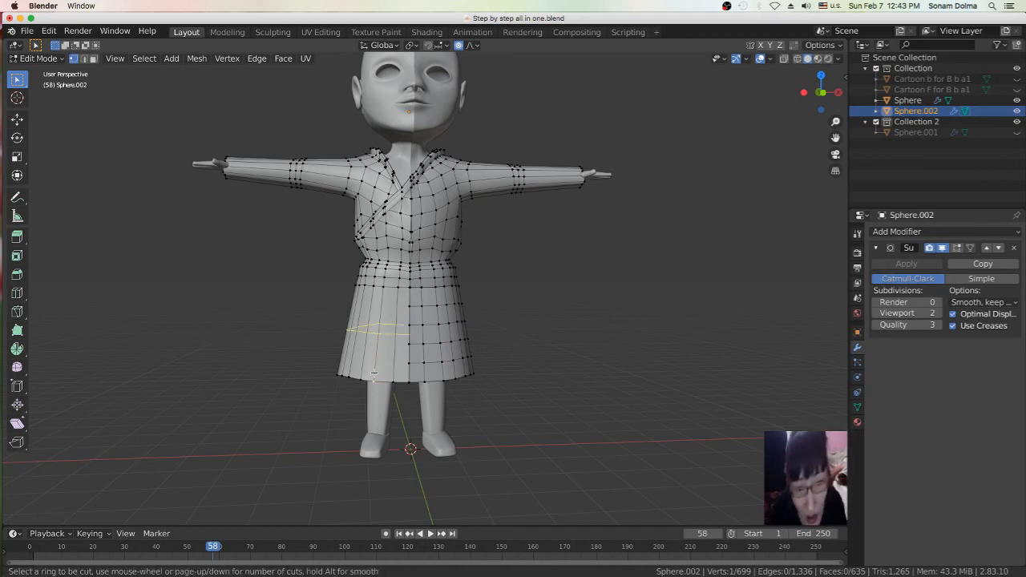
pyautogui.scroll(2, 374, 373)
pyautogui.scroll(1, 374, 373)
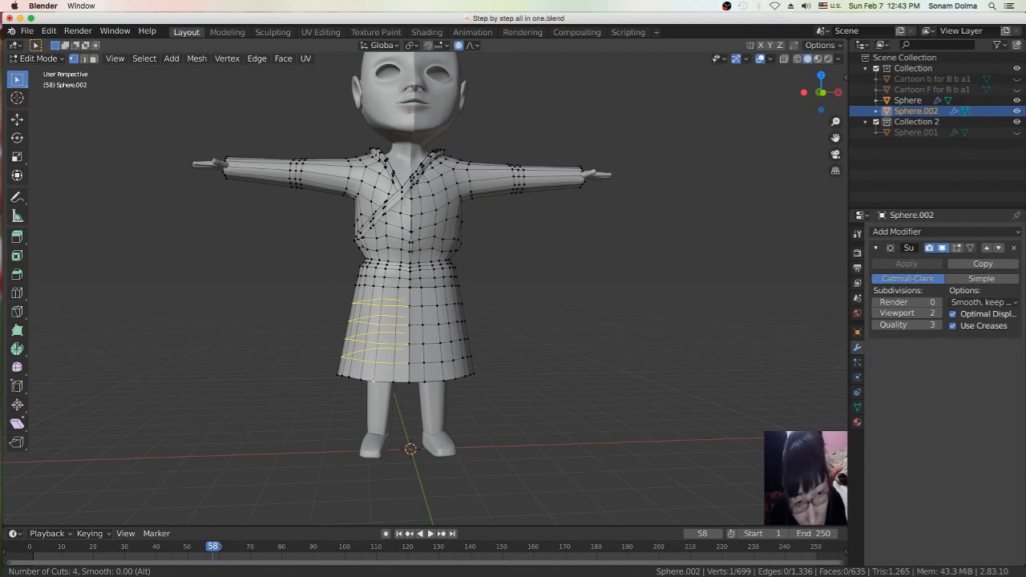
pyautogui.click(375, 373)
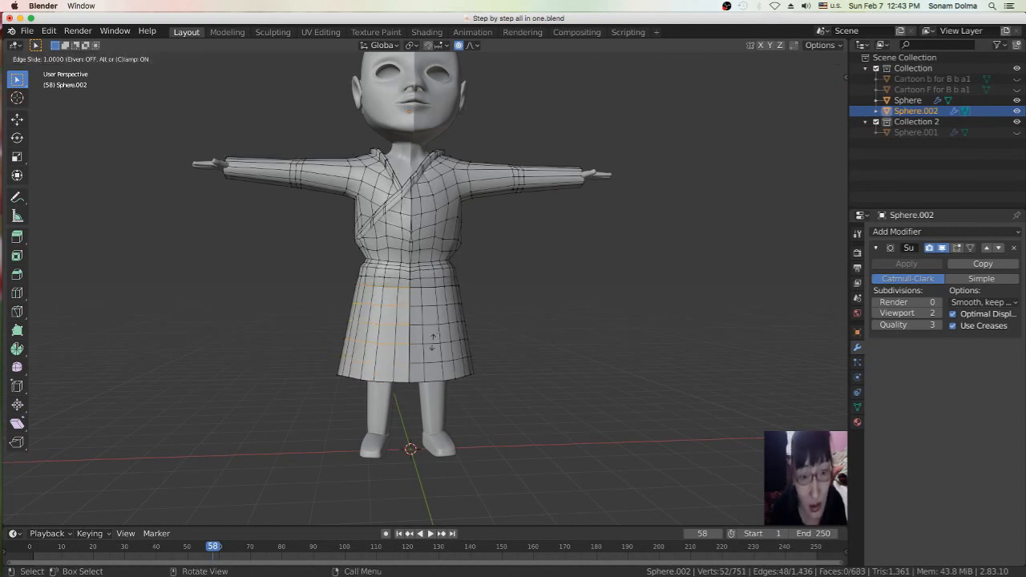
pyautogui.click(431, 354)
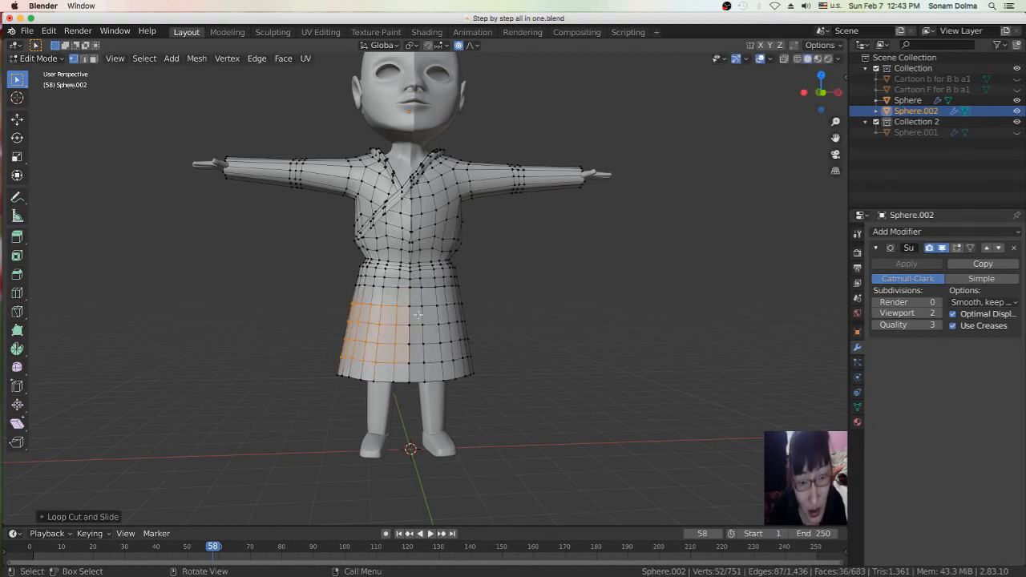
# - Move the shirt's front center vertex just above the waist slightly and check the garment from the side
pyautogui.click(454, 282)
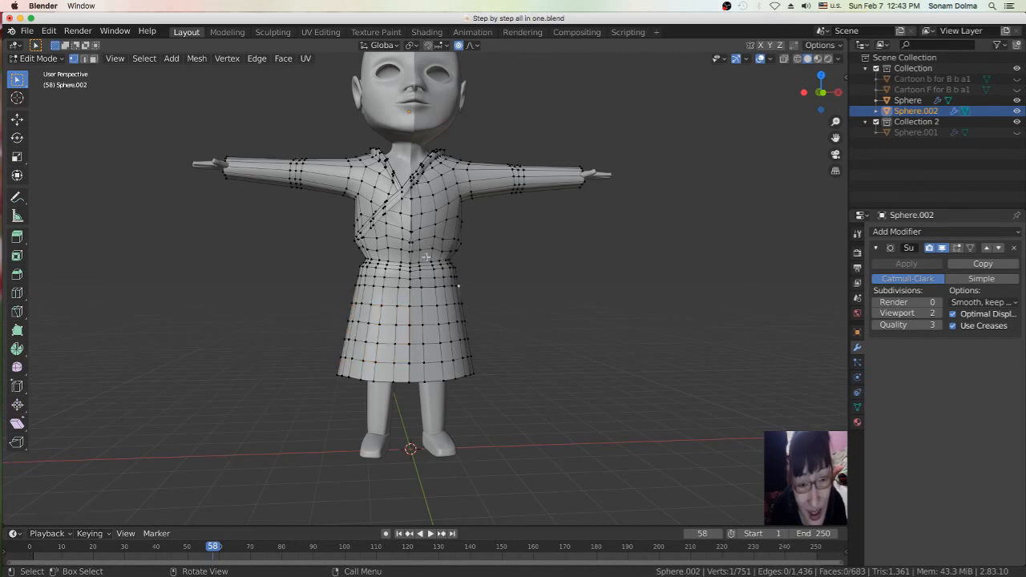
pyautogui.press('g')
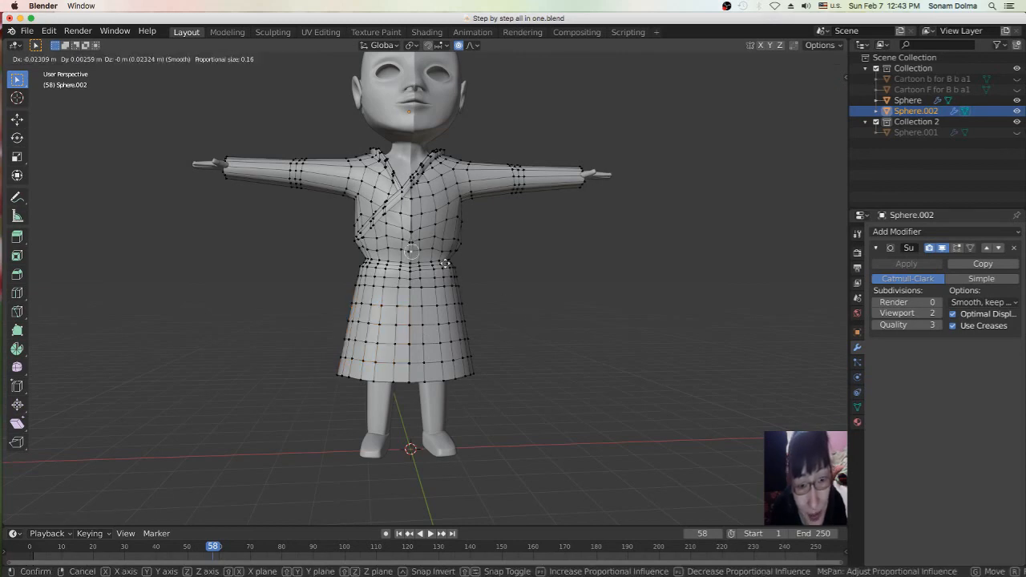
pyautogui.click(447, 263)
pyautogui.moveTo(447, 263); pyautogui.dragTo(522, 275, button='middle')
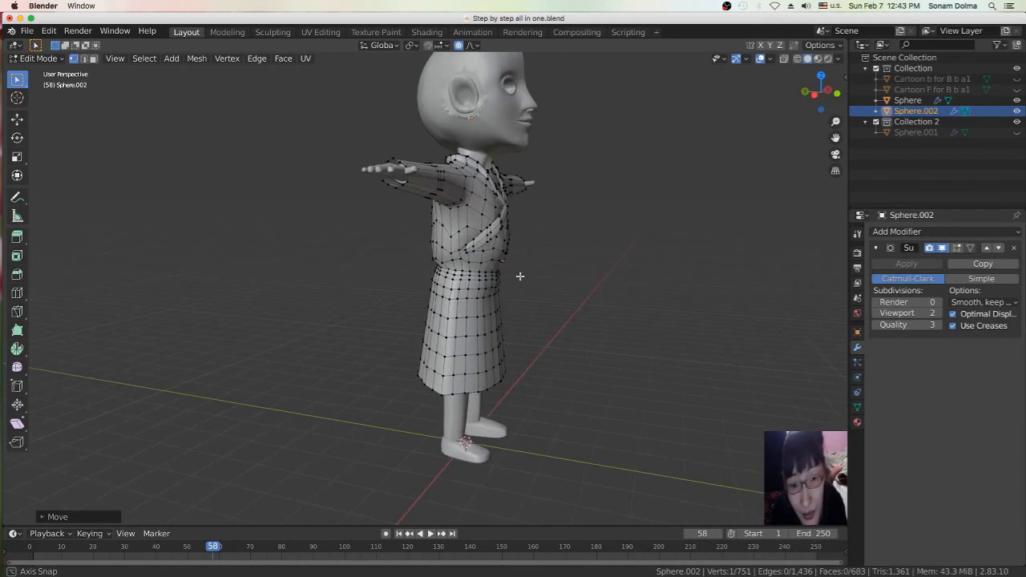
pyautogui.scroll(3, 515, 269)
pyautogui.moveTo(548, 252); pyautogui.dragTo(468, 256, button='middle')
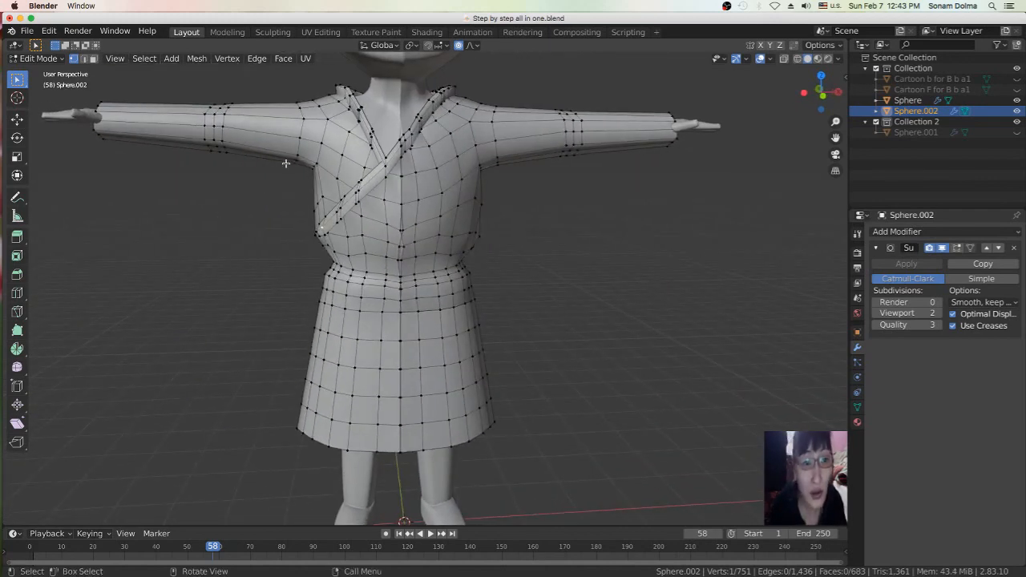
# - Switch the garment to Object Mode and review the whole dressed character from the front
pyautogui.scroll(-6, 481, 192)
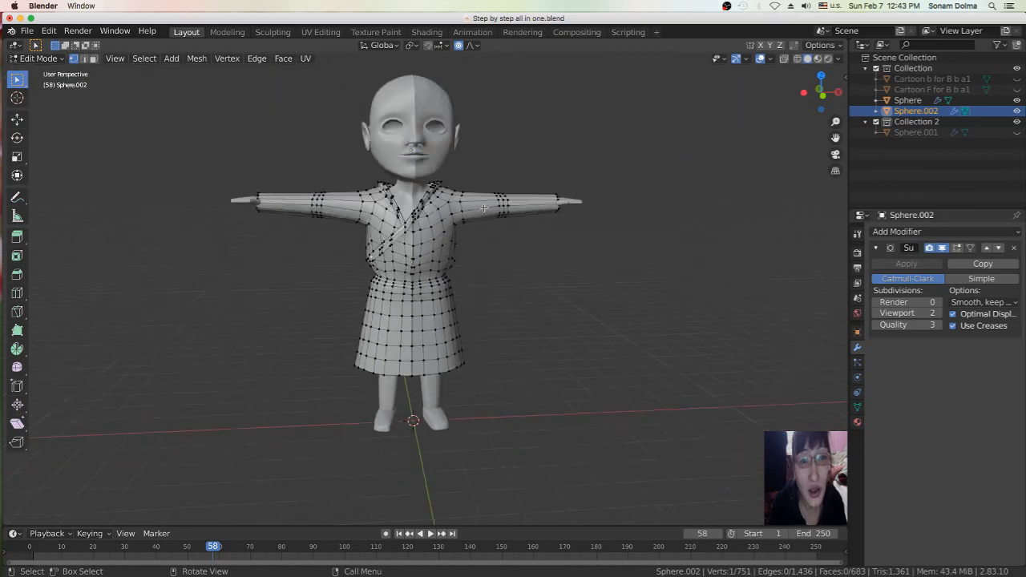
pyautogui.scroll(-2, 492, 220)
pyautogui.moveTo(488, 235); pyautogui.dragTo(467, 245, button='middle')
pyautogui.scroll(3, 473, 245)
pyautogui.scroll(2, 468, 246)
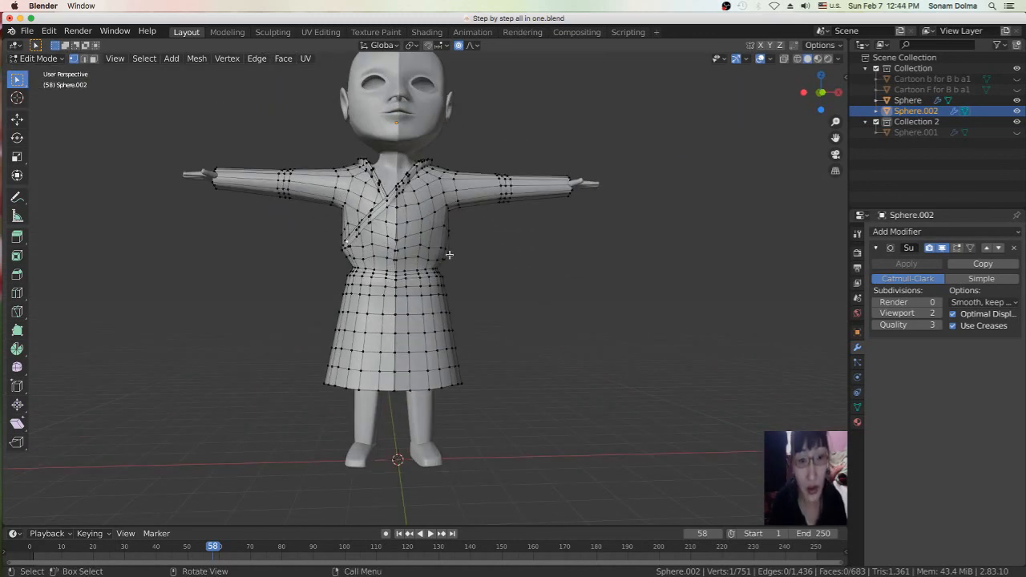
pyautogui.scroll(-2, 451, 255)
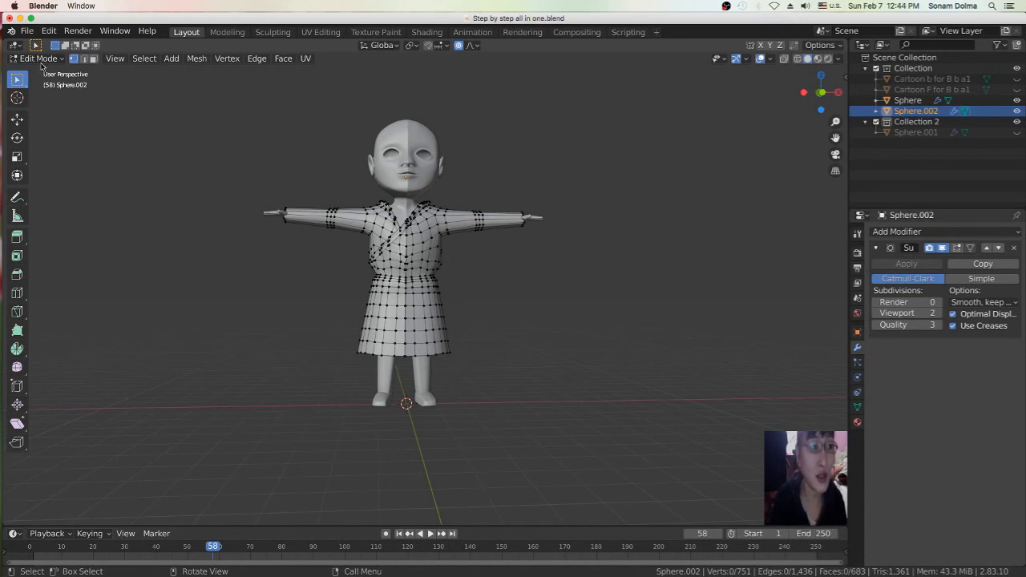
pyautogui.click(38, 59)
pyautogui.click(42, 68)
pyautogui.moveTo(553, 223); pyautogui.dragTo(531, 263, button='middle')
pyautogui.scroll(1, 548, 232)
pyautogui.scroll(-1, 517, 256)
pyautogui.scroll(1, 528, 264)
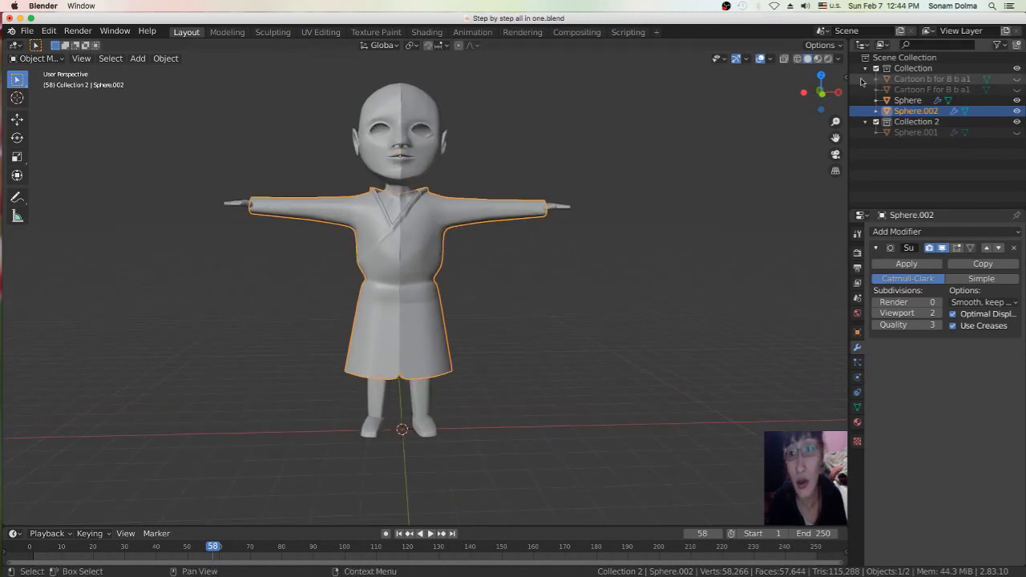
pyautogui.click(725, 6)
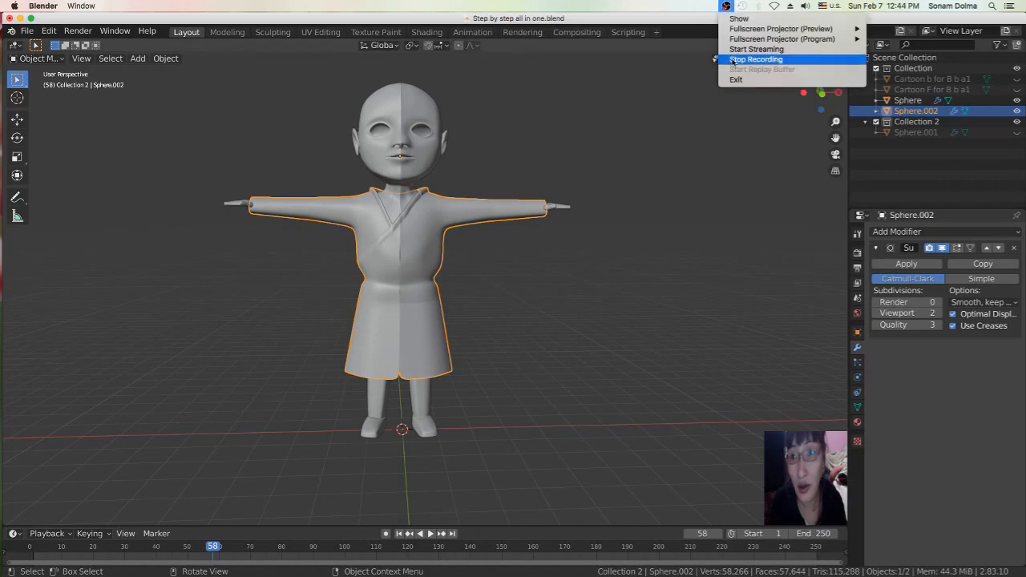